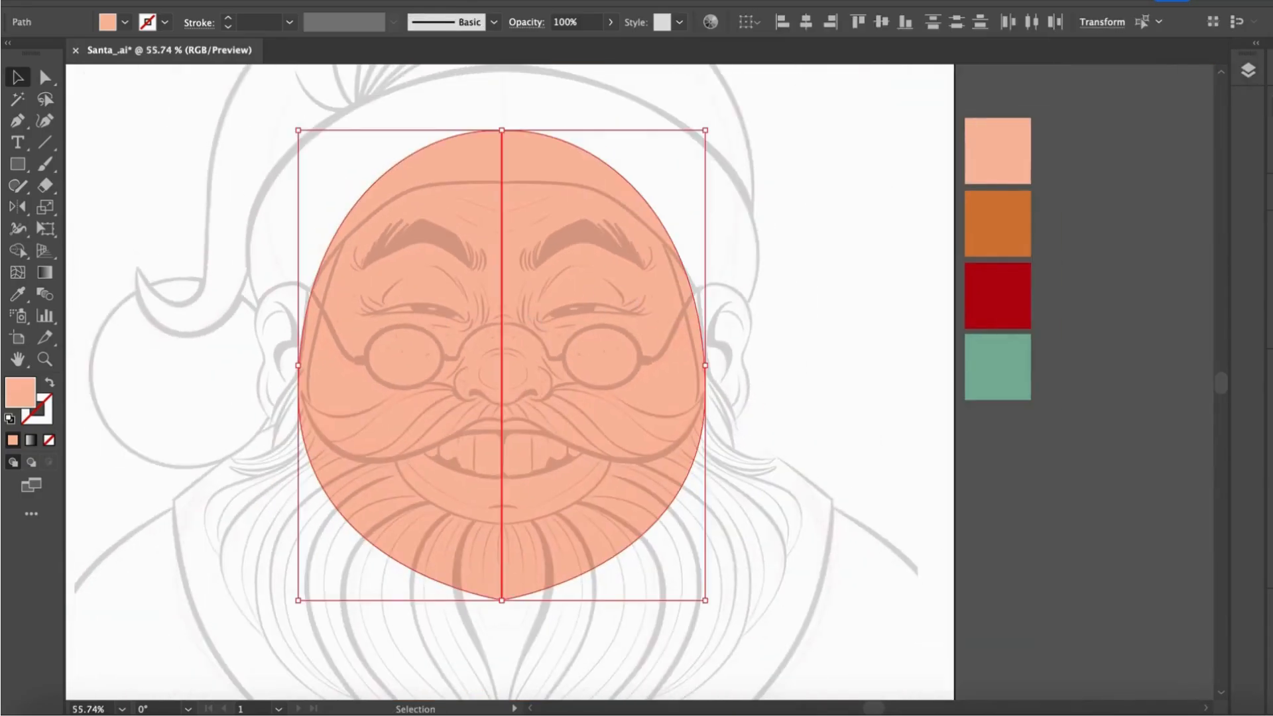
- Unite the two halves of the face into a single shape
left_click(1268, 101)
left_click(1063, 147)
left_click(788, 245)
- Trace the skin-coloured ear at the right edge of the face, from its upper curve around to the lobe
left_click_drag(672, 291, 708, 291)
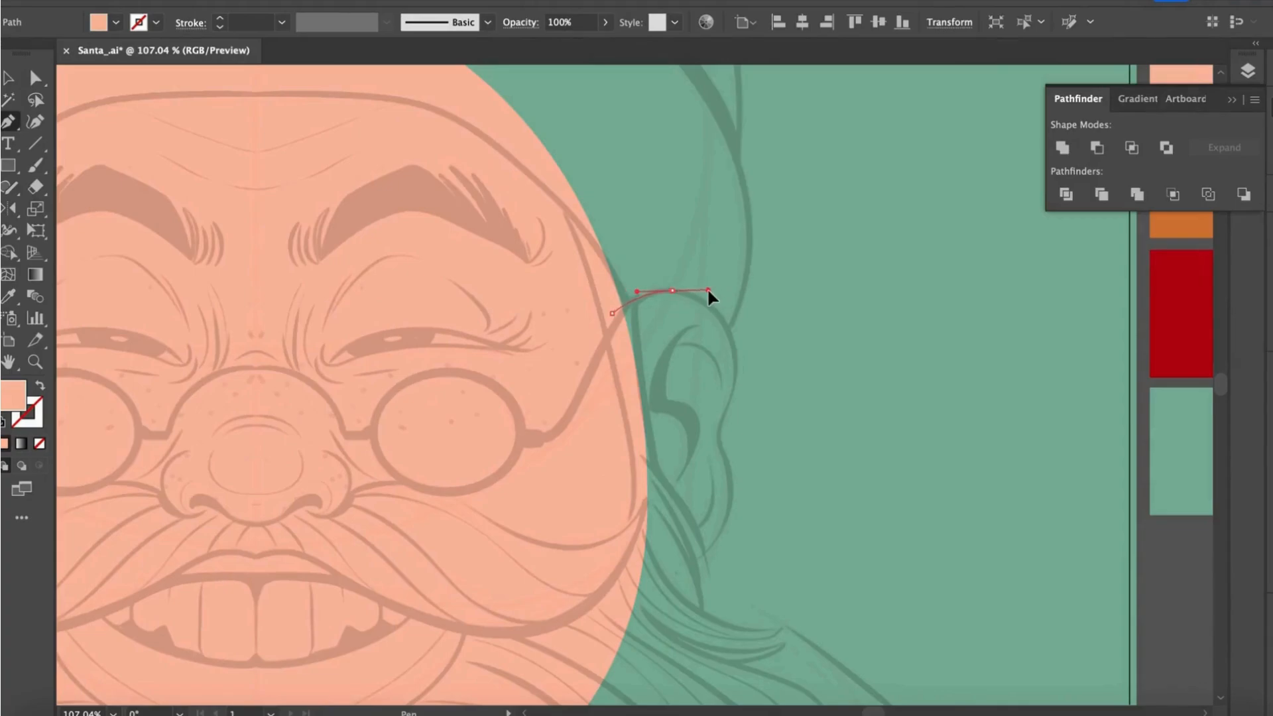
left_click_drag(737, 376, 738, 380)
left_click_drag(719, 428, 720, 439)
scroll(720, 439, "up", 3)
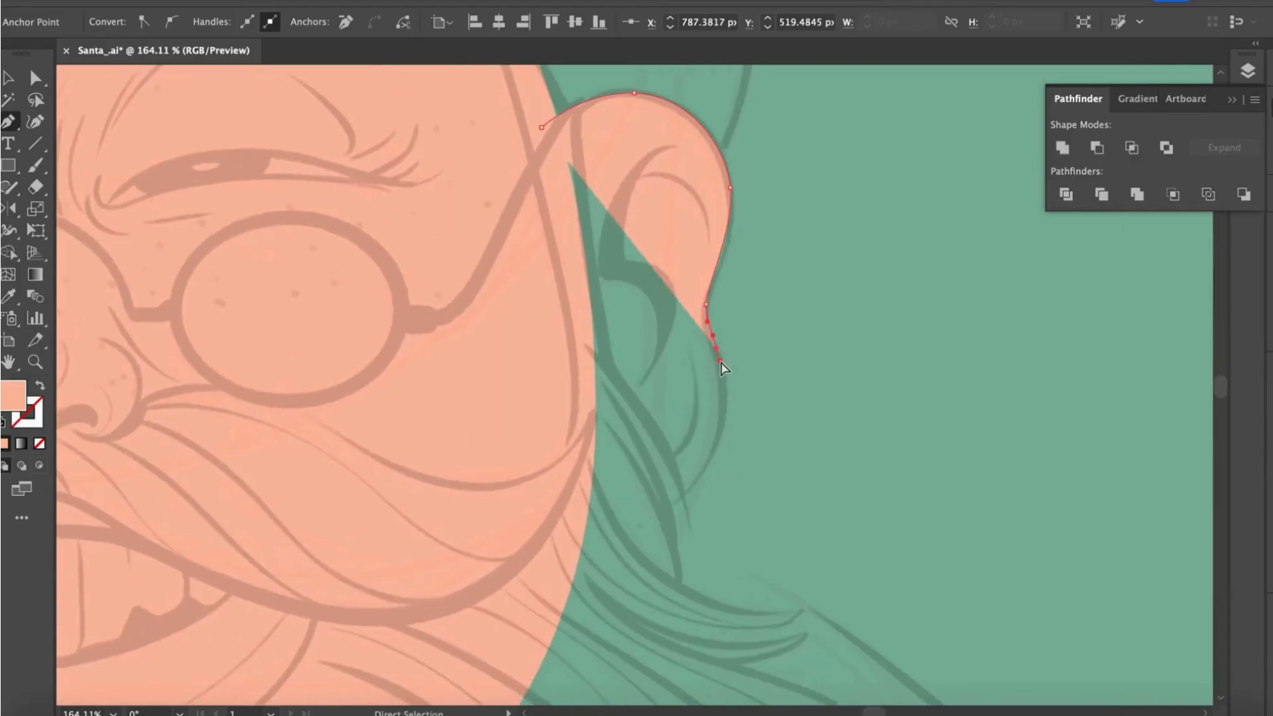
scroll(721, 361, "down", 3)
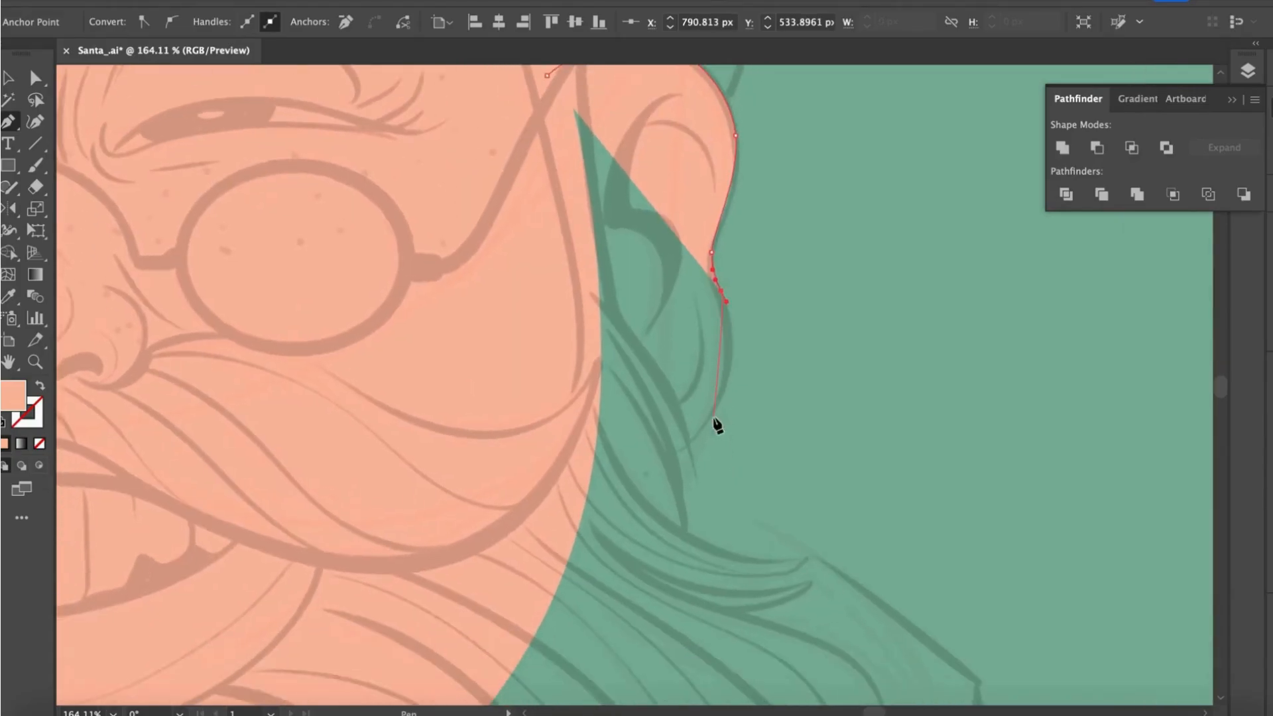
left_click_drag(685, 464, 670, 479)
scroll(669, 478, "down", 4)
left_click(635, 464)
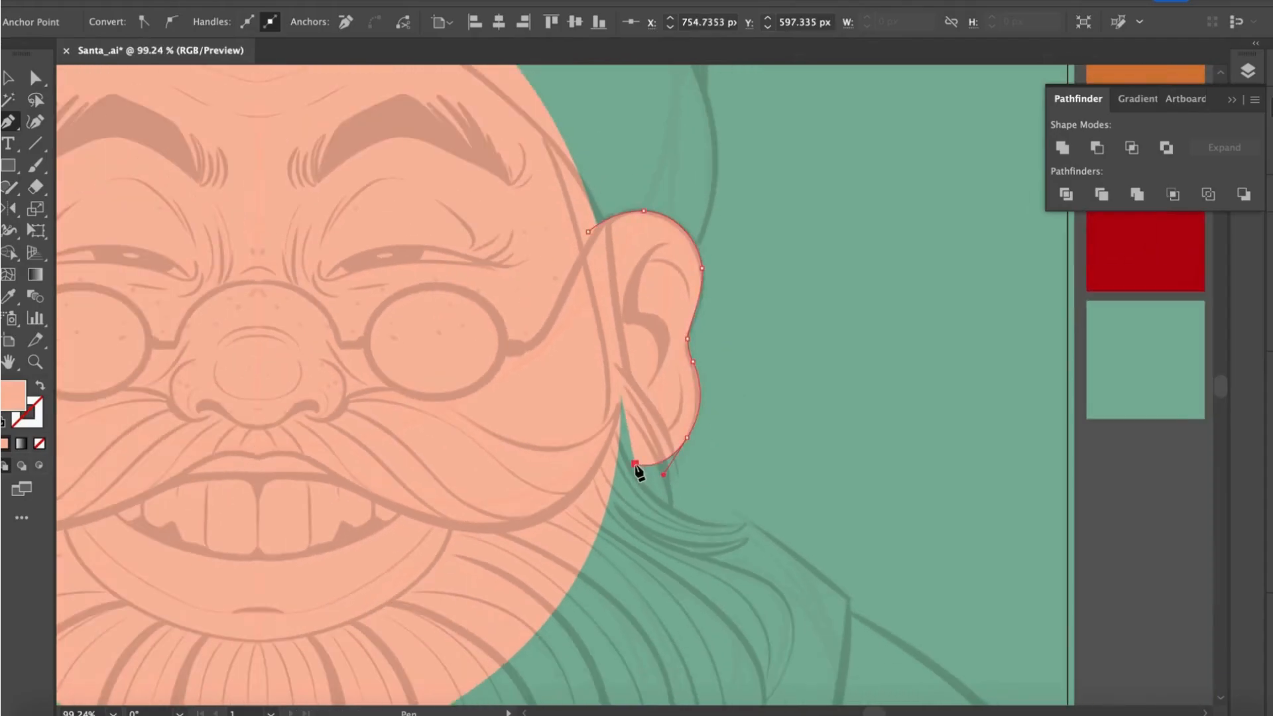
- Make a reflected copy of the ear and place it on the opposite side of the head
key("v")
scroll(626, 343, "down", 3)
scroll(627, 346, "left", 2)
right_click(682, 352)
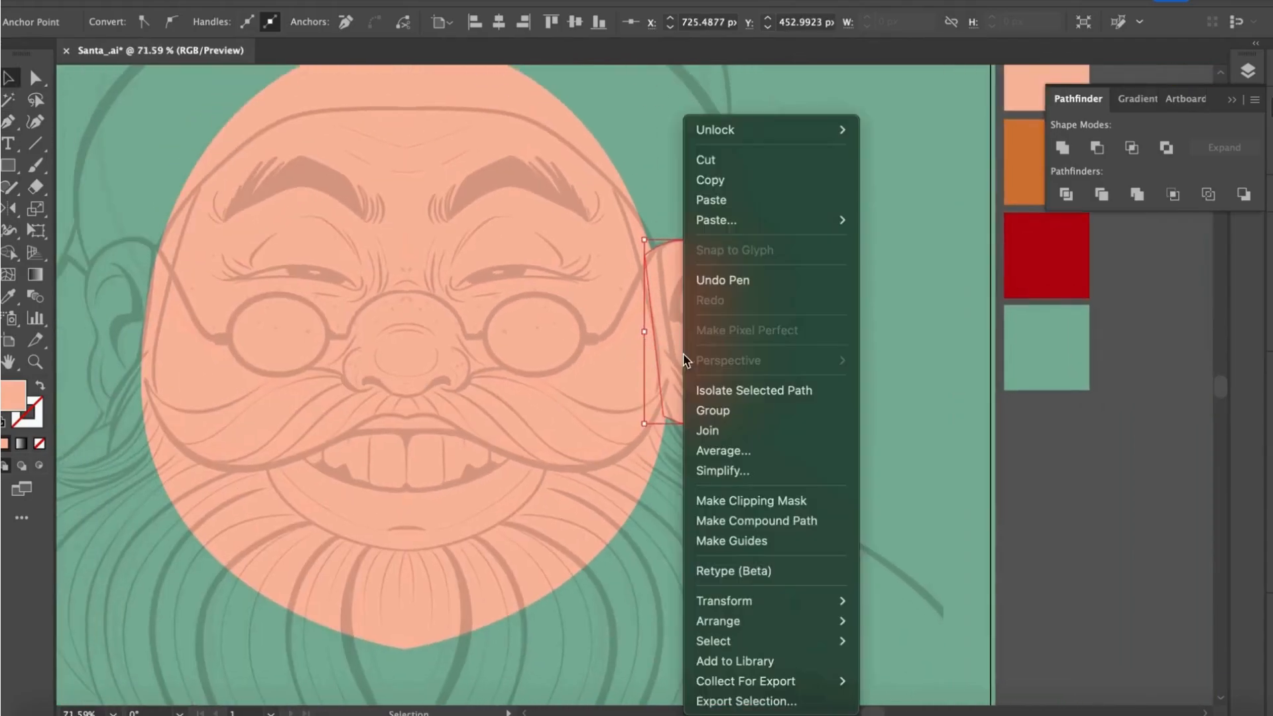
key("Escape")
right_click(711, 346)
mouse_move(809, 603)
left_click(1040, 601)
left_click(154, 507)
left_click_drag(663, 395, 113, 365)
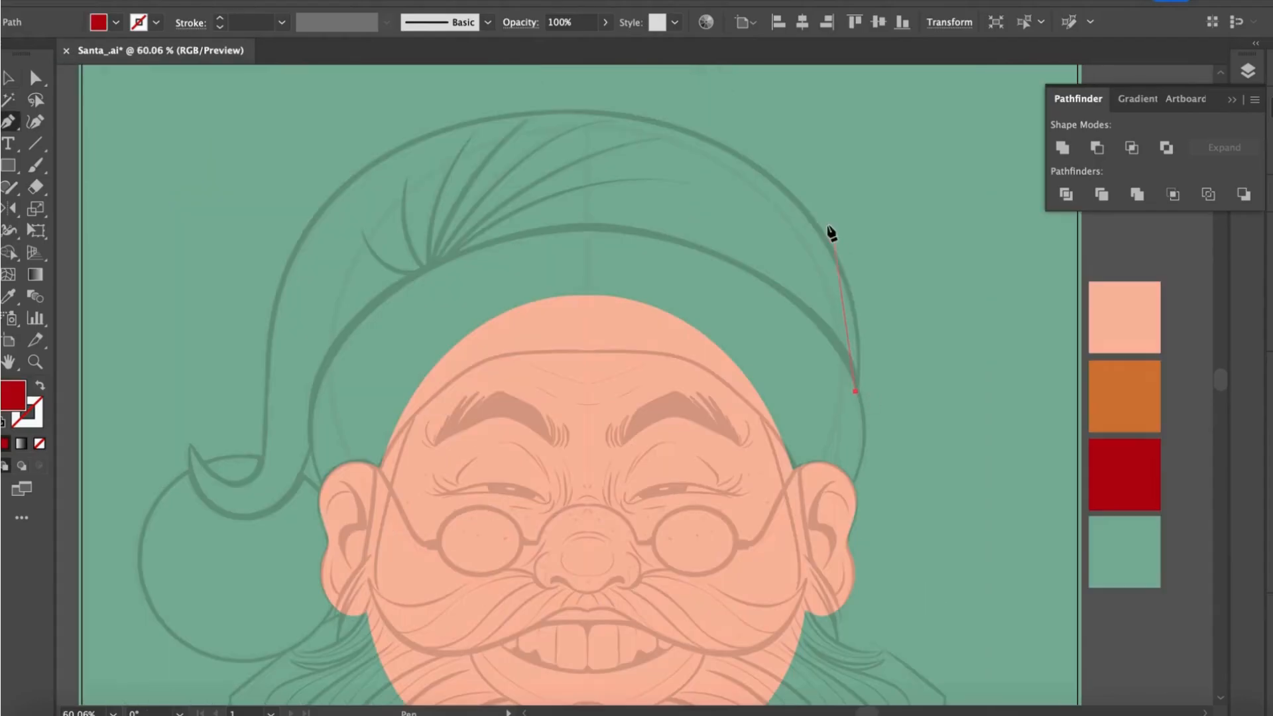
- Trace the outer outline of the hat in dark red, over the crown and around the curled tip
left_click_drag(733, 120, 732, 118)
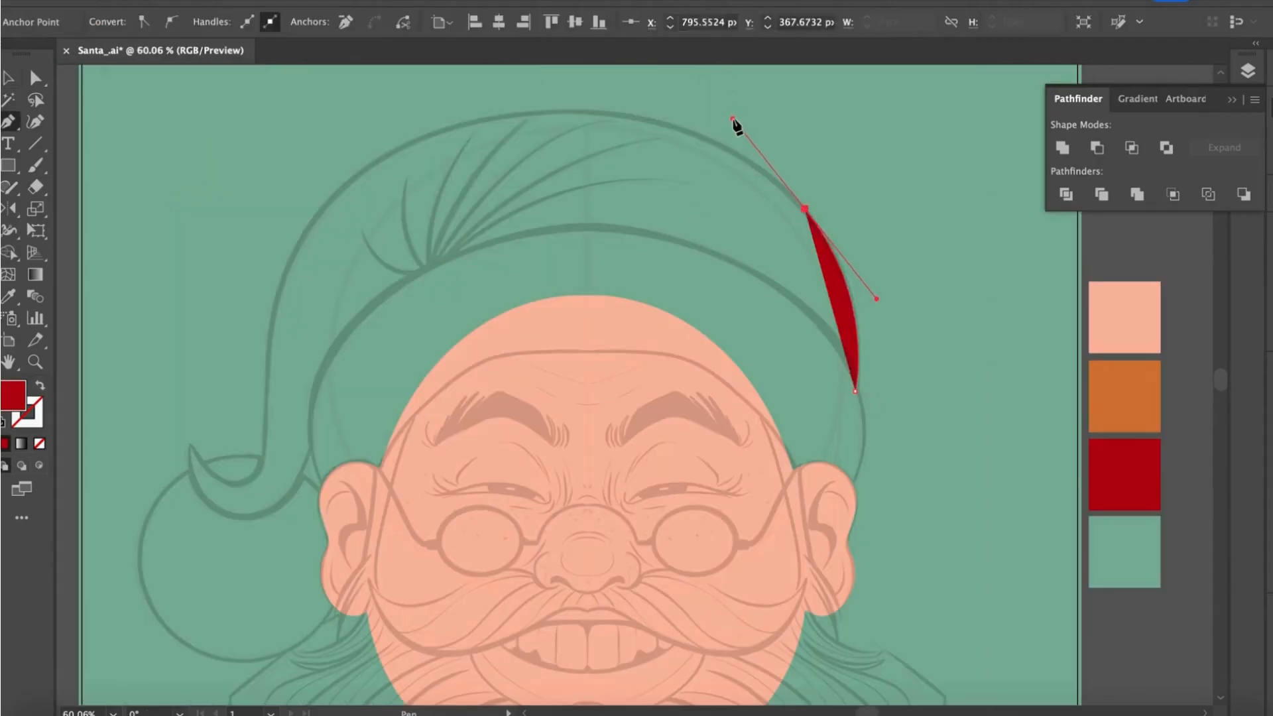
scroll(732, 120, "up", 2)
left_click_drag(431, 194, 409, 197)
left_click_drag(293, 364, 241, 503)
scroll(266, 468, "up", 3)
left_click_drag(194, 408, 194, 390)
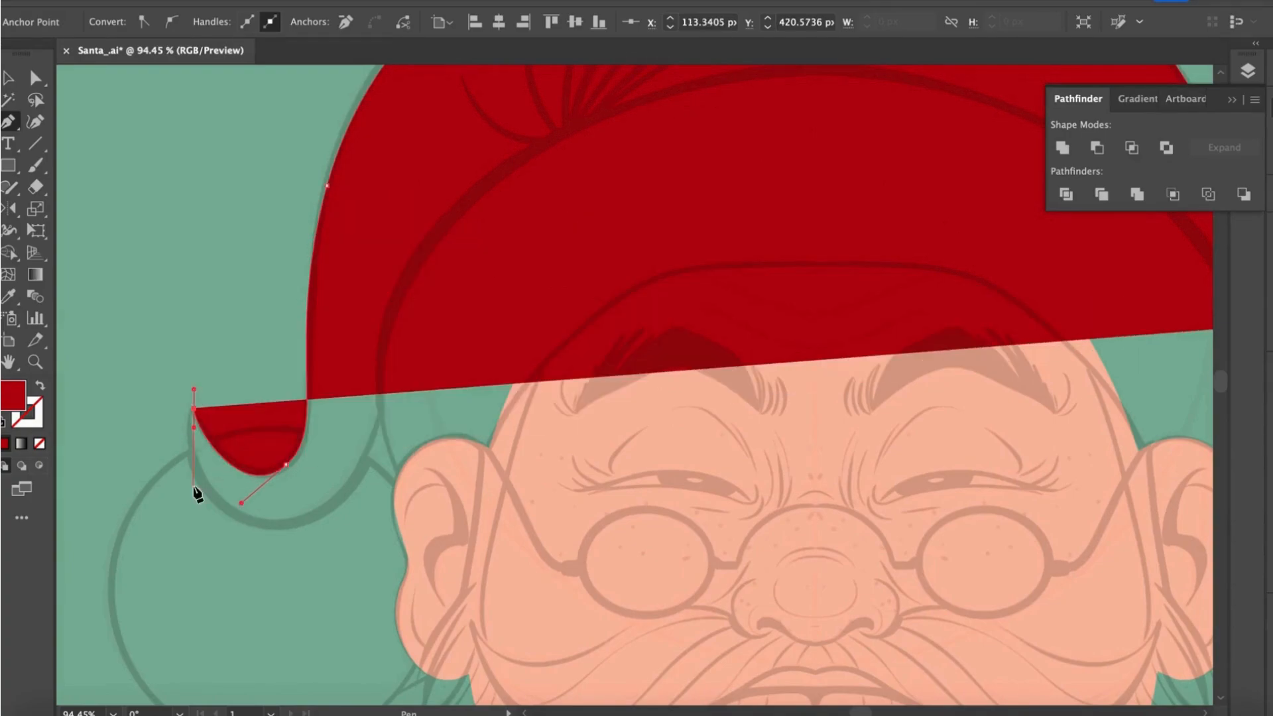
left_click_drag(247, 544, 235, 532)
left_click_drag(338, 499, 368, 465)
- Finish the red hat shape by following the inner side of its tail and closing it along the lower edge
scroll(378, 434, "down", 2)
left_click_drag(358, 352, 360, 332)
scroll(359, 336, "down", 3)
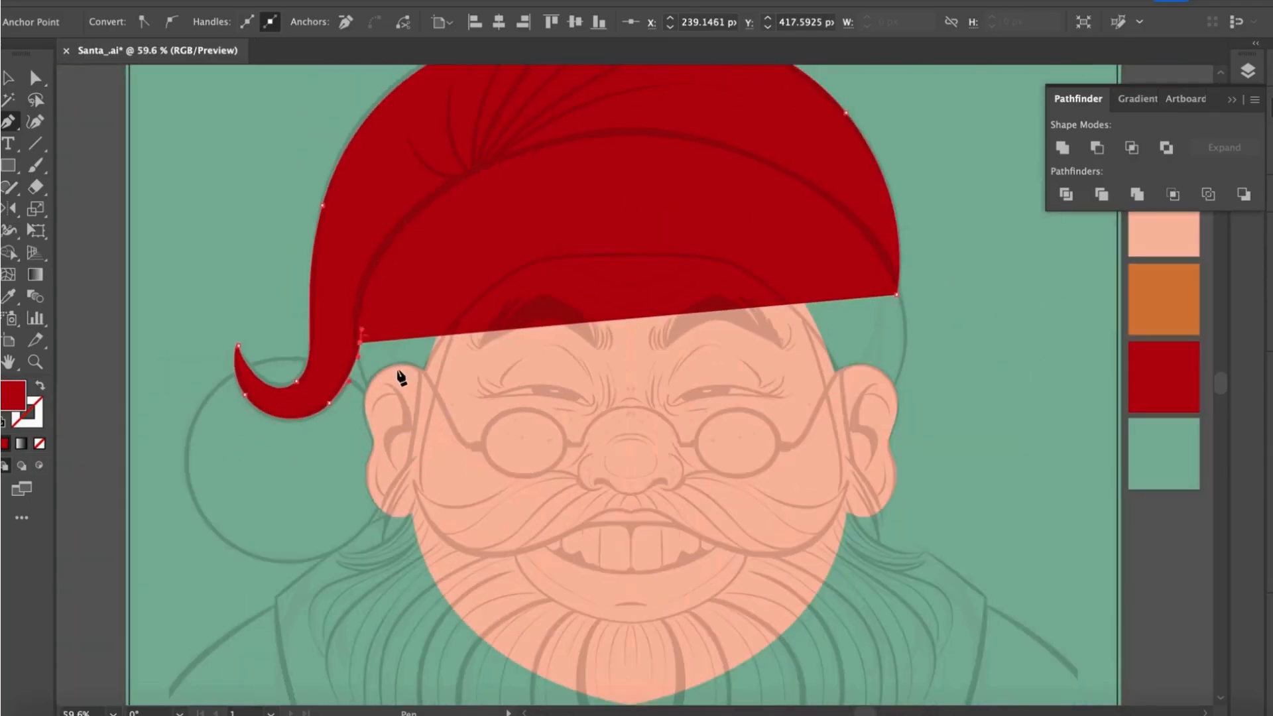
scroll(514, 204, "up", 1)
left_click_drag(514, 204, 570, 195)
left_click_drag(931, 396, 931, 395)
scroll(931, 395, "down", 3)
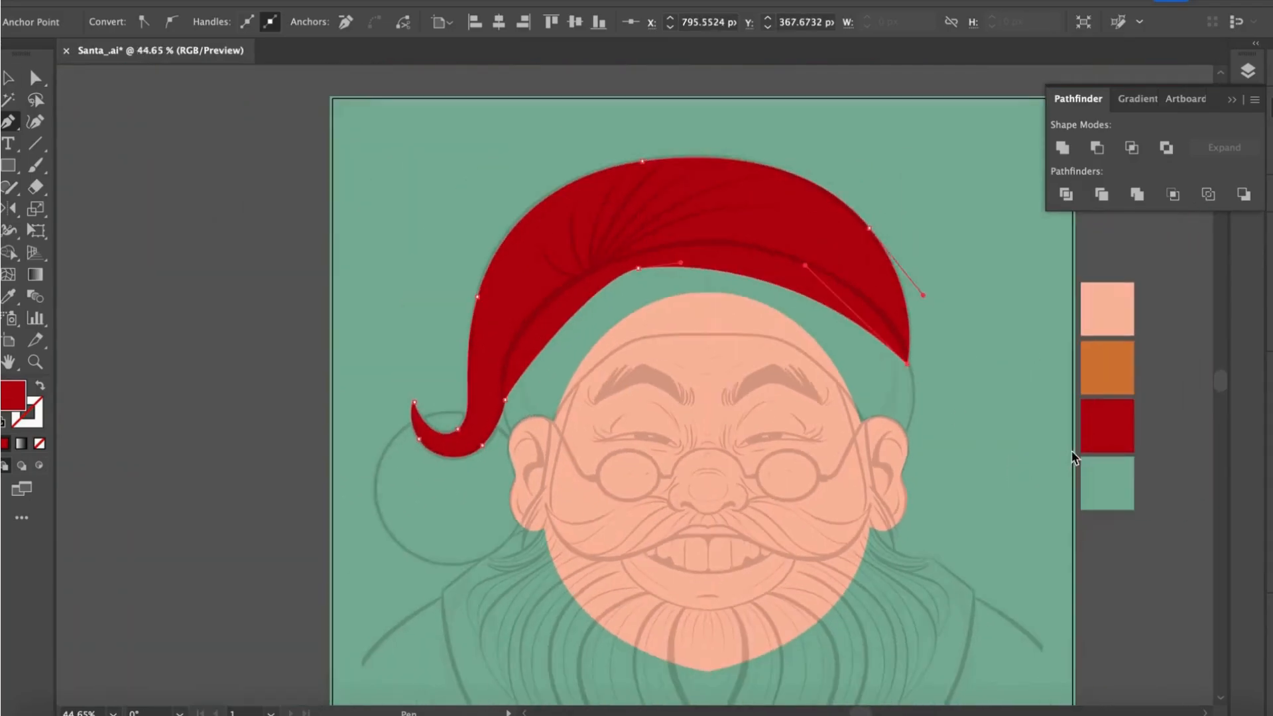
- Draw the left half of the red coat from the chin's centre line, past the artboard edges and over the shoulder
scroll(665, 340, "down", 5)
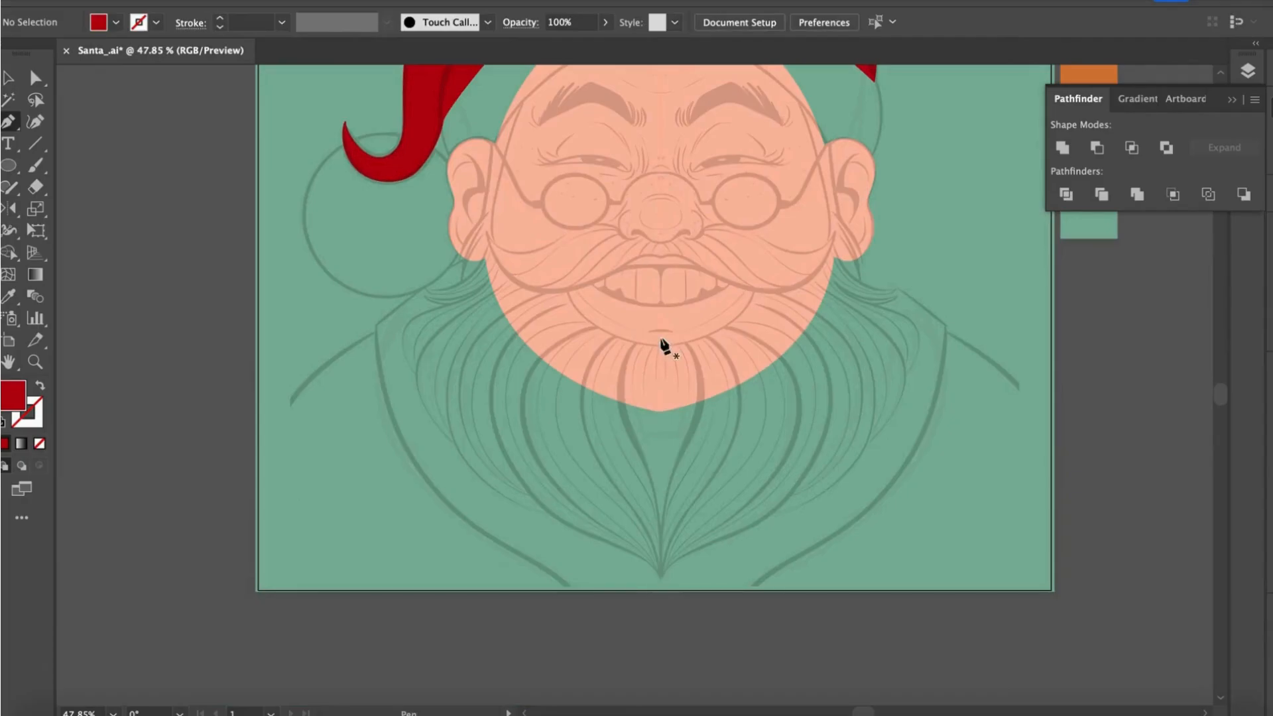
left_click(660, 338)
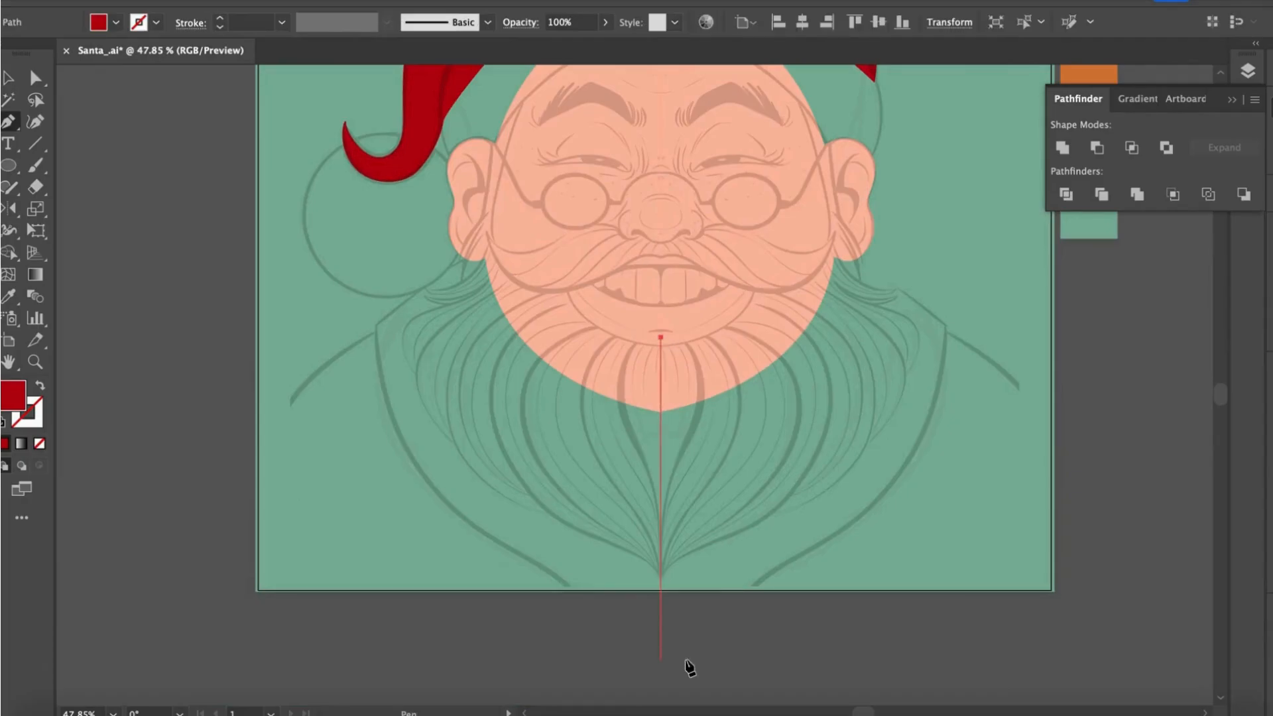
left_click(668, 596, "shift")
left_click(252, 611, "shift")
left_click(254, 441, "shift")
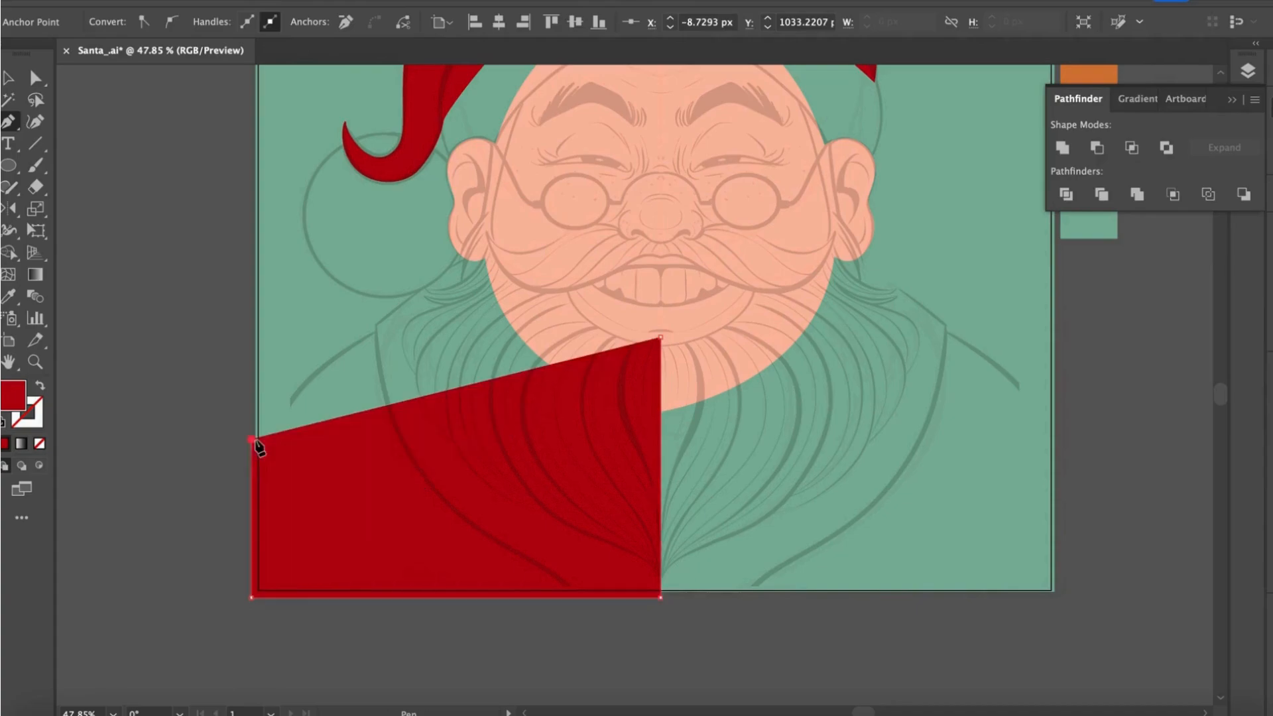
left_click_drag(428, 313, 610, 243)
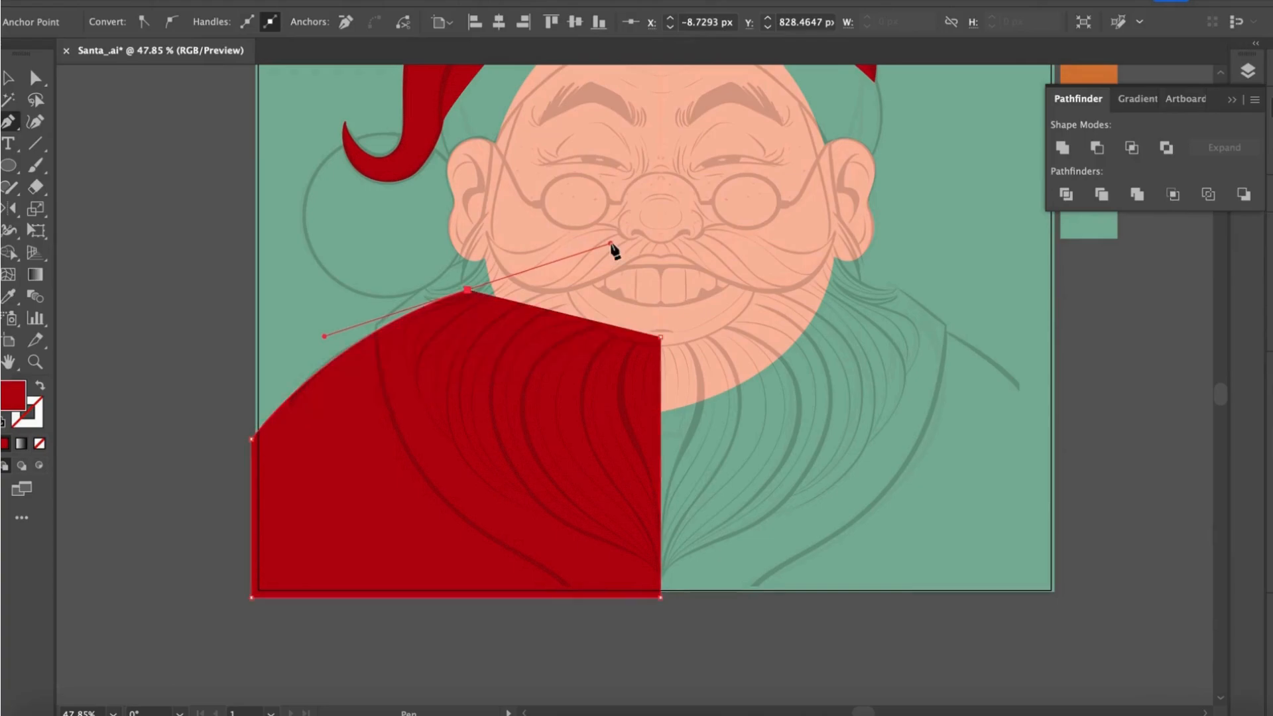
left_click(660, 337)
- Arrange the red coat half behind the face
key("v")
left_click(674, 492)
left_click(629, 473)
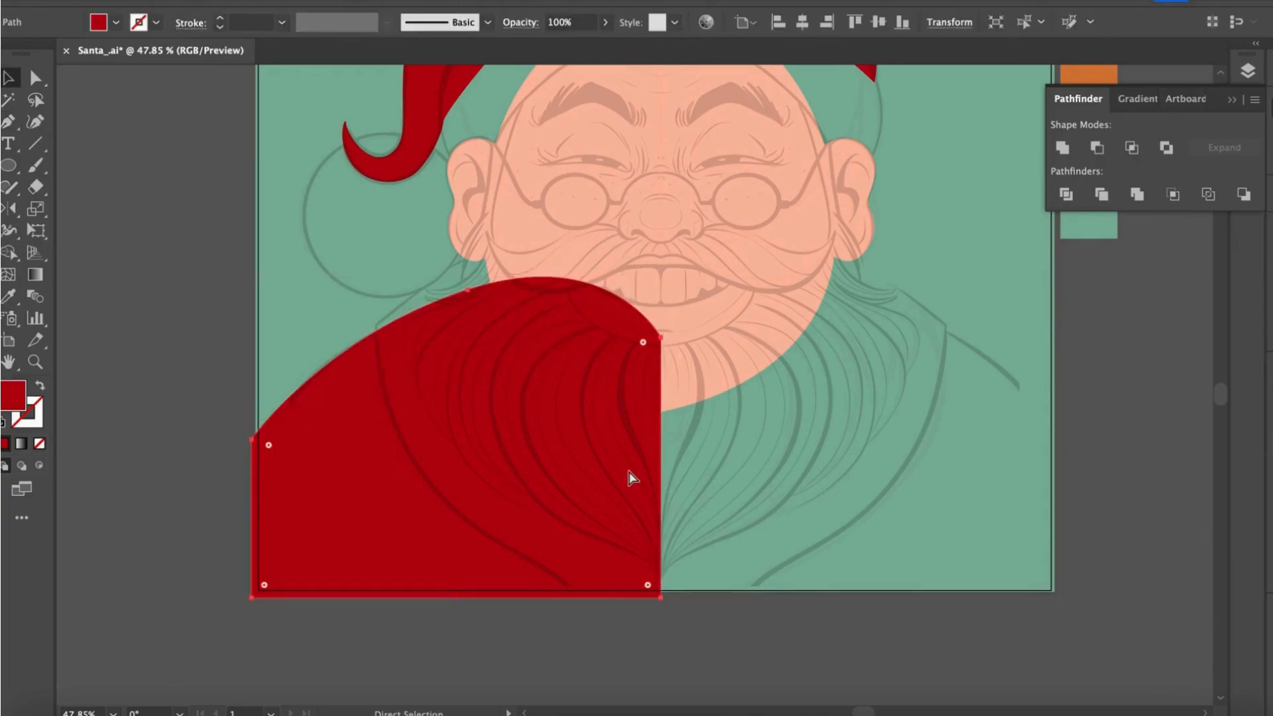
key("super+shift+[")
left_click(726, 626)
- Make a reflected copy of the red coat half and align it on the other side of the centre line
scroll(726, 626, "up", 2)
scroll(726, 626, "right", 2)
left_click(446, 540)
scroll(446, 541, "down", 2)
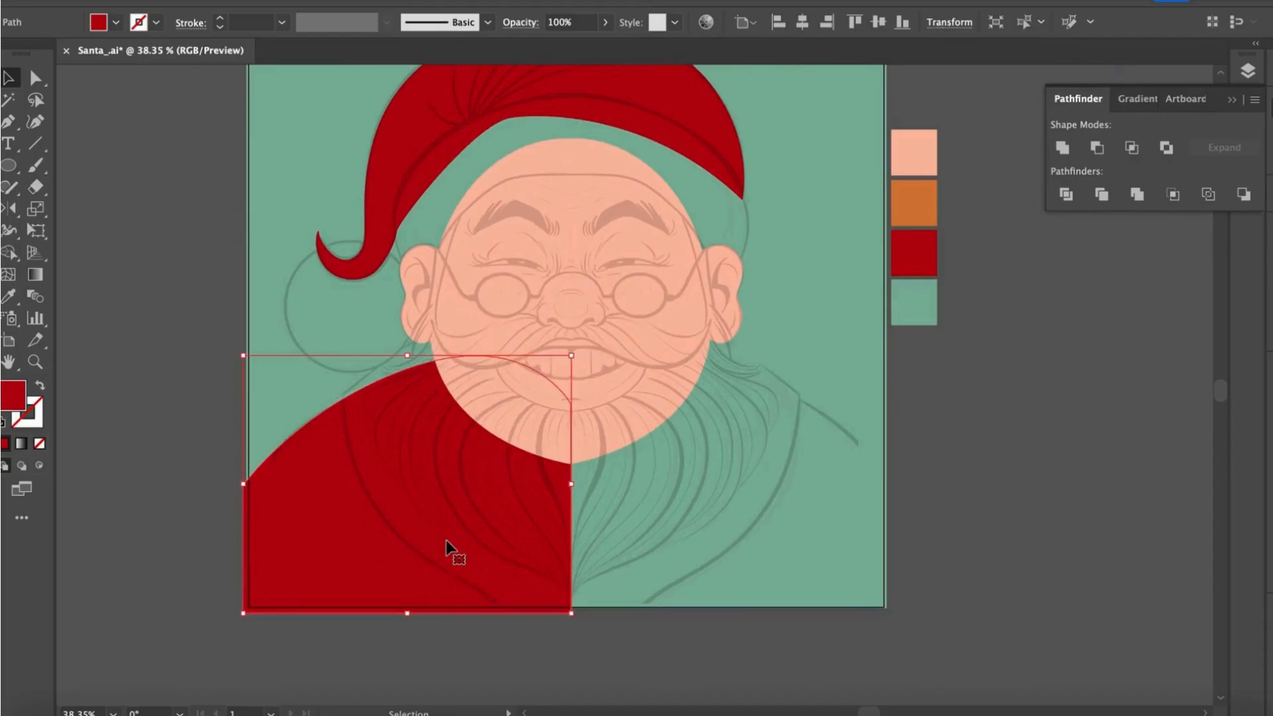
right_click(439, 528)
mouse_move(571, 599)
left_click(646, 601)
left_click(166, 511)
left_click_drag(369, 520, 694, 529)
left_click(623, 532)
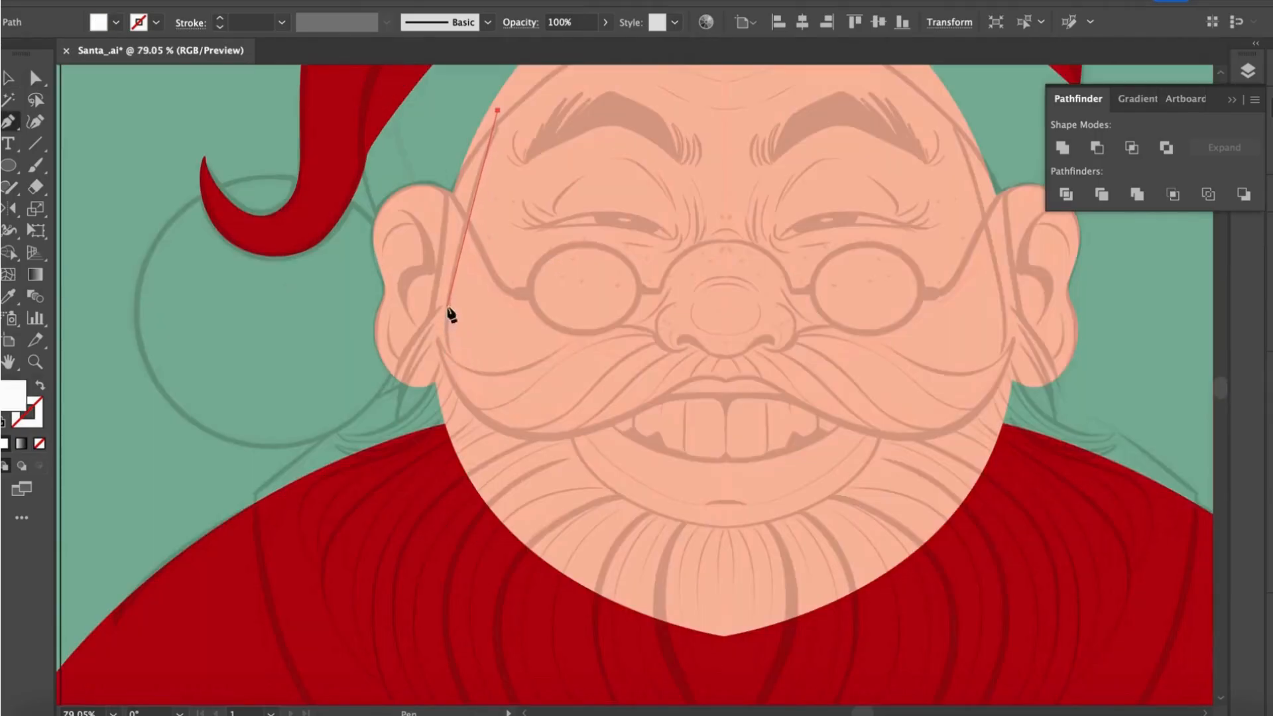
- Begin the left half of the white beard, tracing from the temple down the cheek and under the mouth to the chin's centre
left_click(443, 356)
scroll(491, 381, "down", 2)
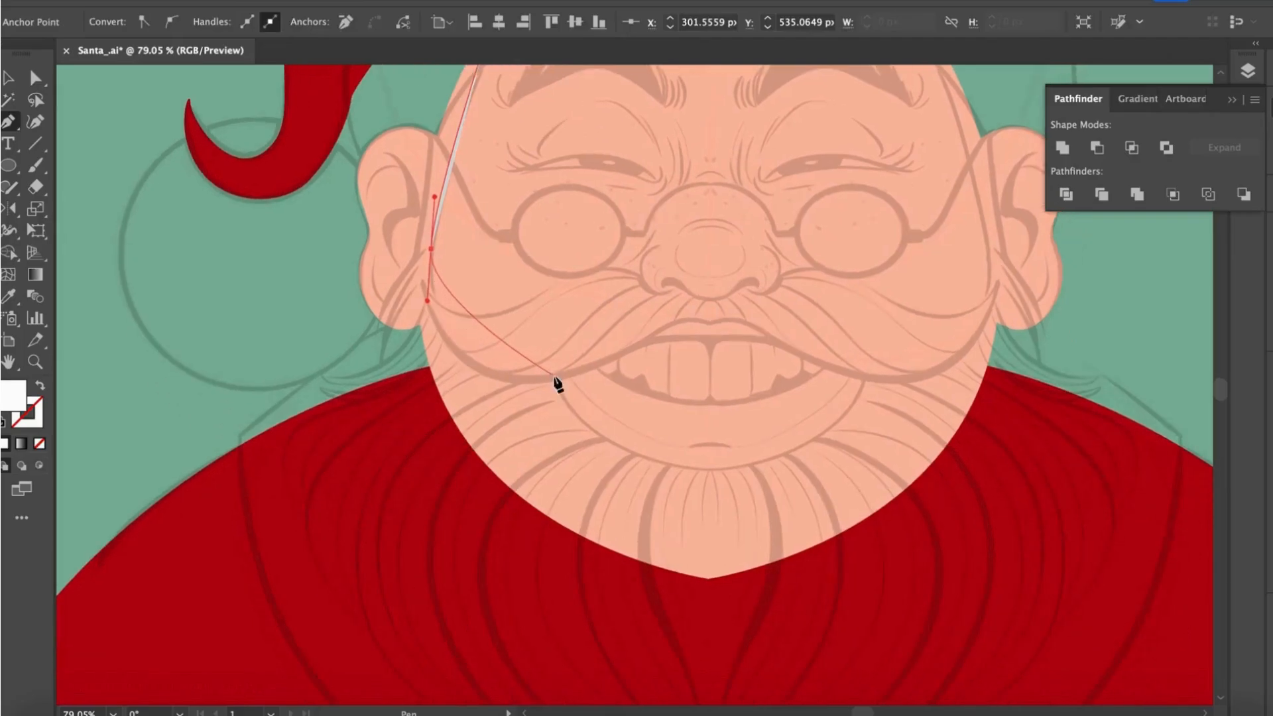
scroll(660, 357, "down", 2)
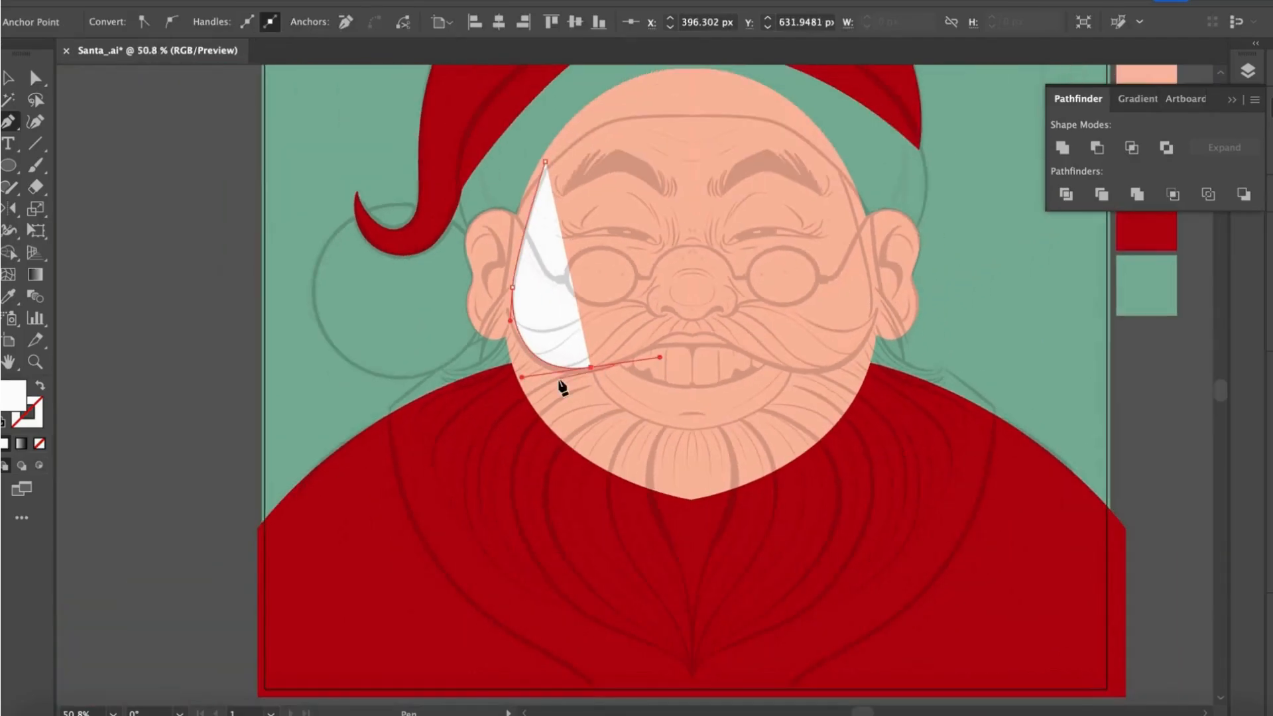
scroll(590, 375, "up", 1)
left_click_drag(681, 423, 797, 429)
scroll(805, 425, "down", 1)
left_click(690, 424)
scroll(700, 530, "down", 3)
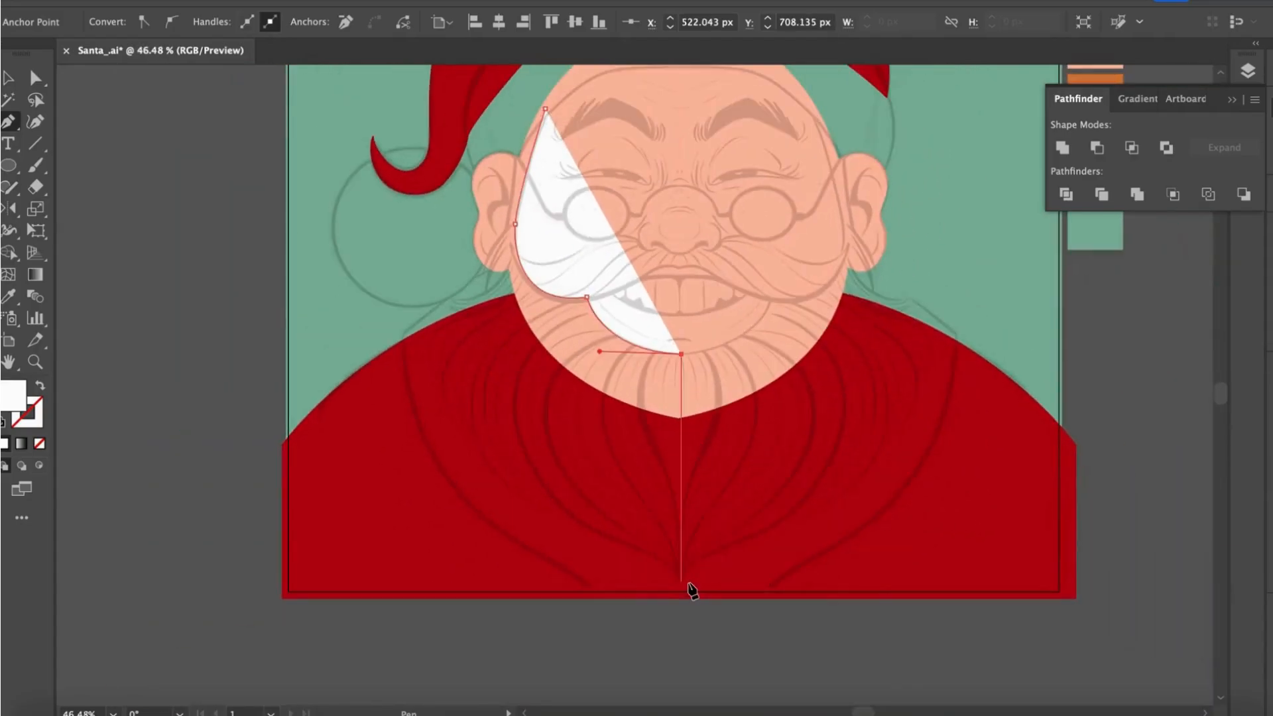
- Extend the beard half straight down to its pointed tip and back up along the first lower curves
left_click(689, 587)
scroll(690, 588, "up", 2)
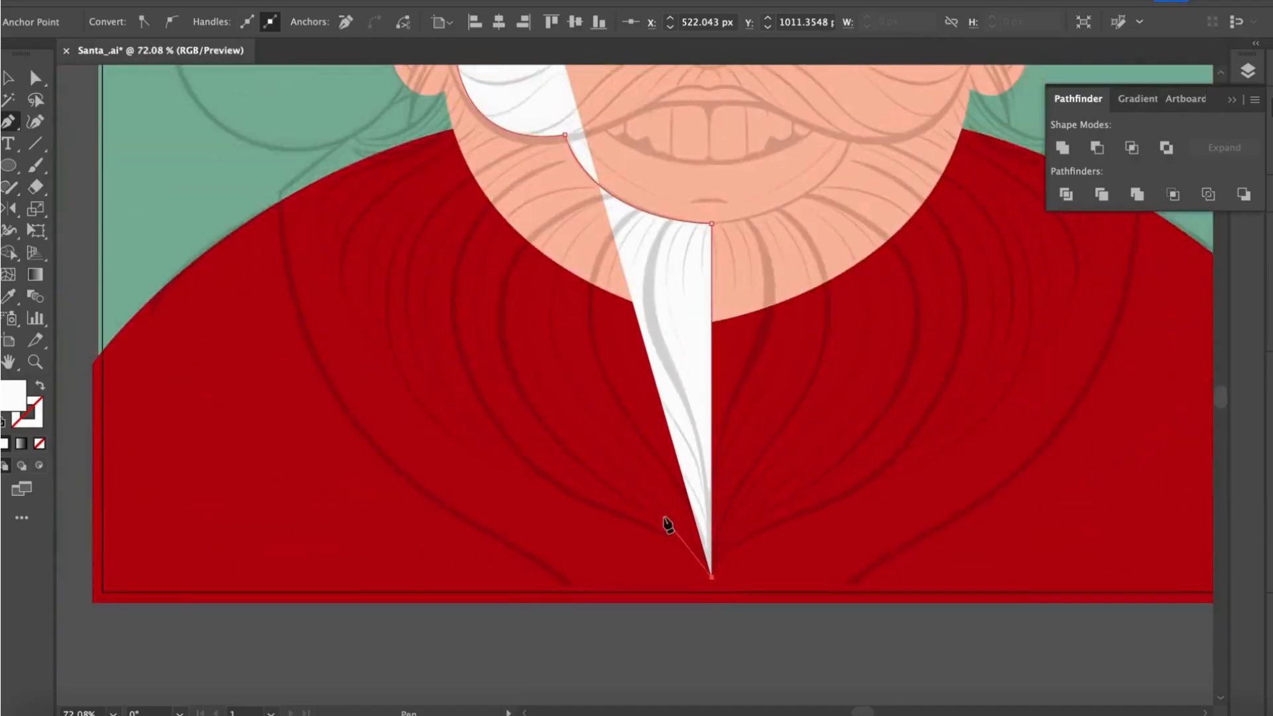
scroll(668, 525, "up", 2)
left_click_drag(602, 525, 602, 524)
scroll(523, 487, "up", 1)
left_click_drag(520, 483, 485, 452)
left_click(519, 483)
scroll(520, 483, "down", 2)
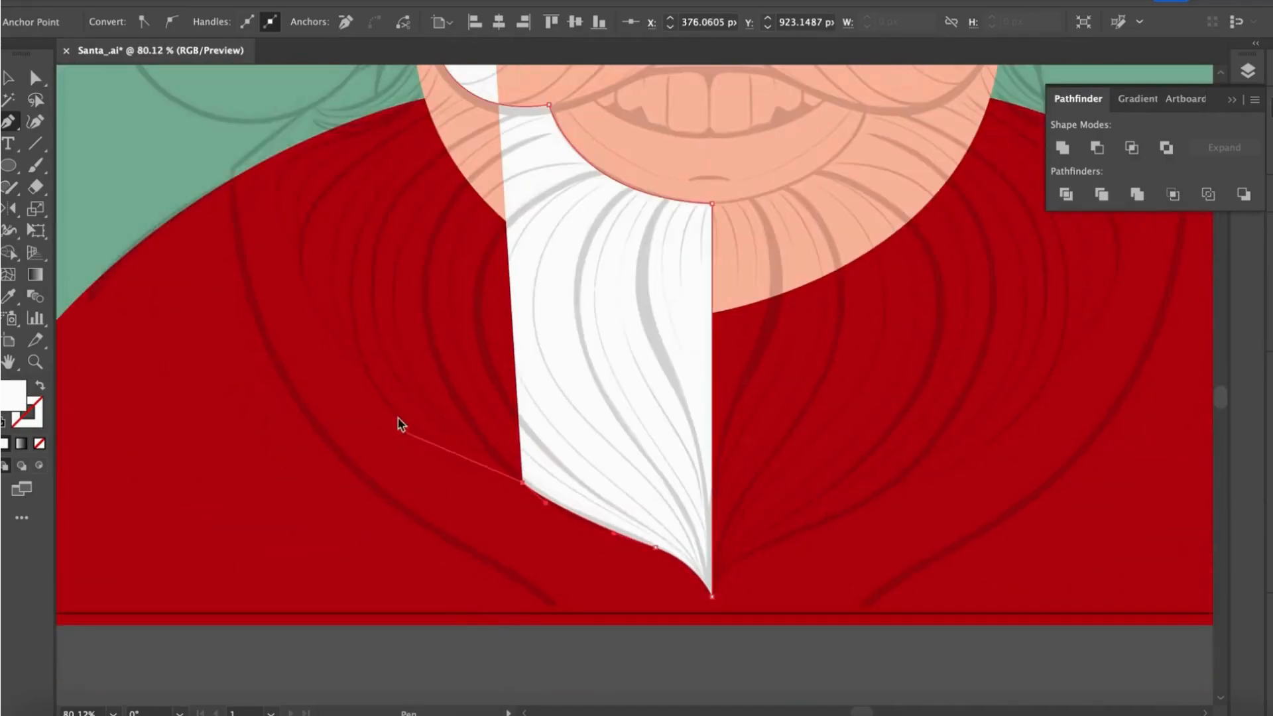
- Trace the bulging outer edge of the beard half up the side to the shoulder
left_click_drag(363, 370, 307, 260)
left_click(363, 369)
scroll(342, 351, "up", 3)
left_click_drag(338, 346, 327, 240)
left_click(338, 346)
scroll(360, 151, "up", 4)
left_click_drag(428, 318, 495, 288)
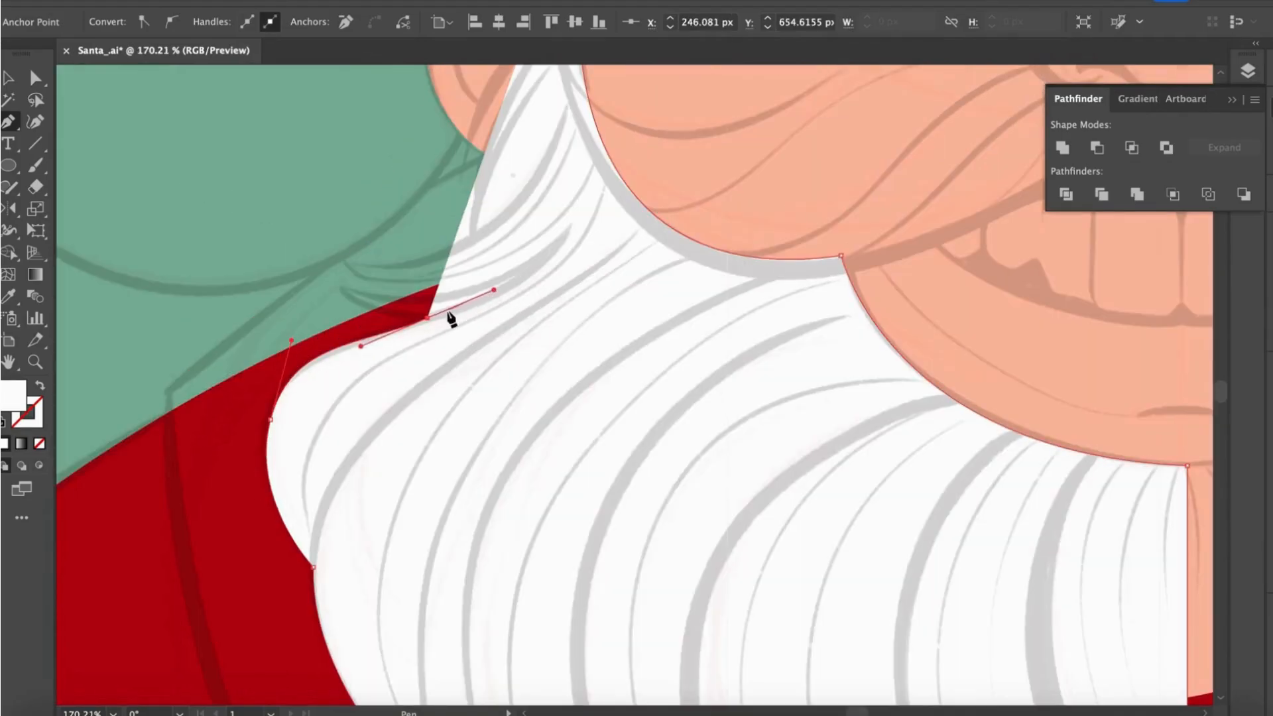
left_click(428, 318)
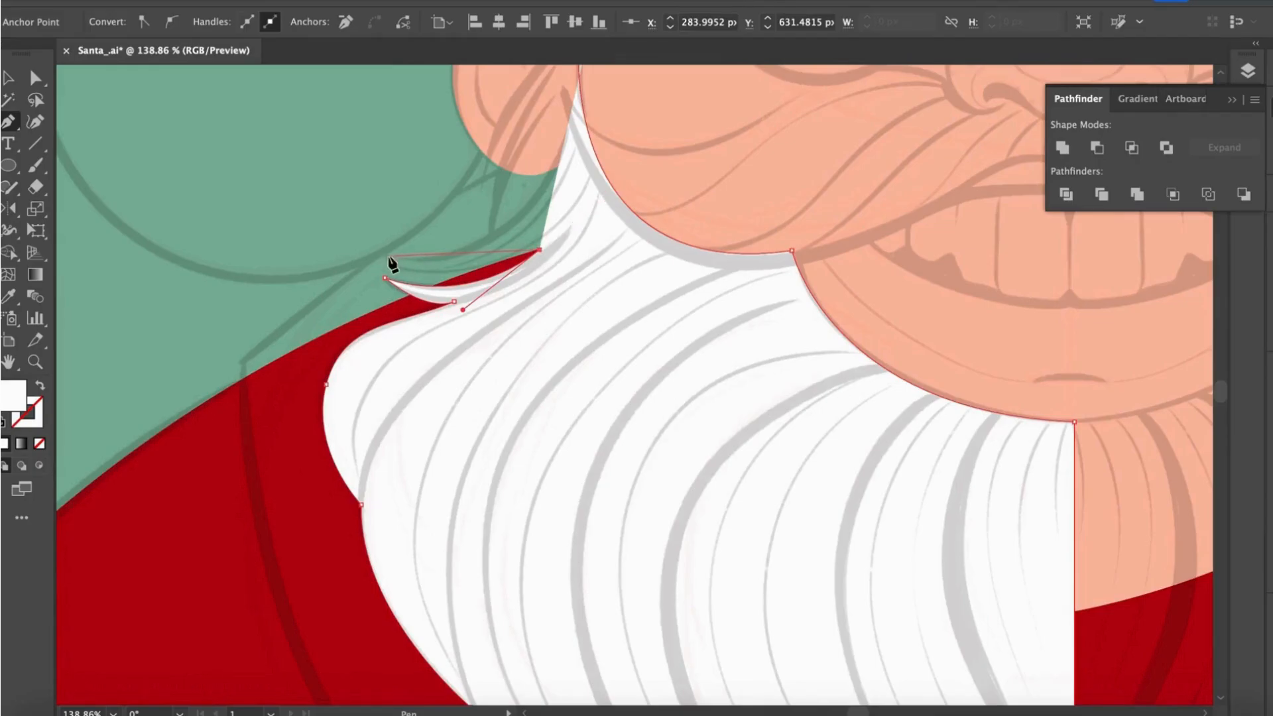
- Add the pointed hair tufts flicking outward below the ear to the beard outline
left_click_drag(388, 256, 342, 210)
left_click(389, 256)
scroll(390, 260, "up", 3)
scroll(398, 285, "up", 1)
left_click_drag(415, 339, 463, 304)
left_click(415, 340)
scroll(451, 252, "up", 2)
left_click_drag(459, 222, 538, 114)
left_click(459, 222)
- Trace the thin wisp beside the ear and the sideburn up to the temple, closing the beard half
left_click_drag(381, 355, 369, 434)
left_click(381, 355)
scroll(418, 317, "up", 2)
left_click_drag(434, 307, 517, 217)
left_click(434, 308)
scroll(435, 310, "down", 2)
scroll(438, 265, "up", 3)
left_click_drag(437, 201, 444, 123)
scroll(446, 159, "up", 3)
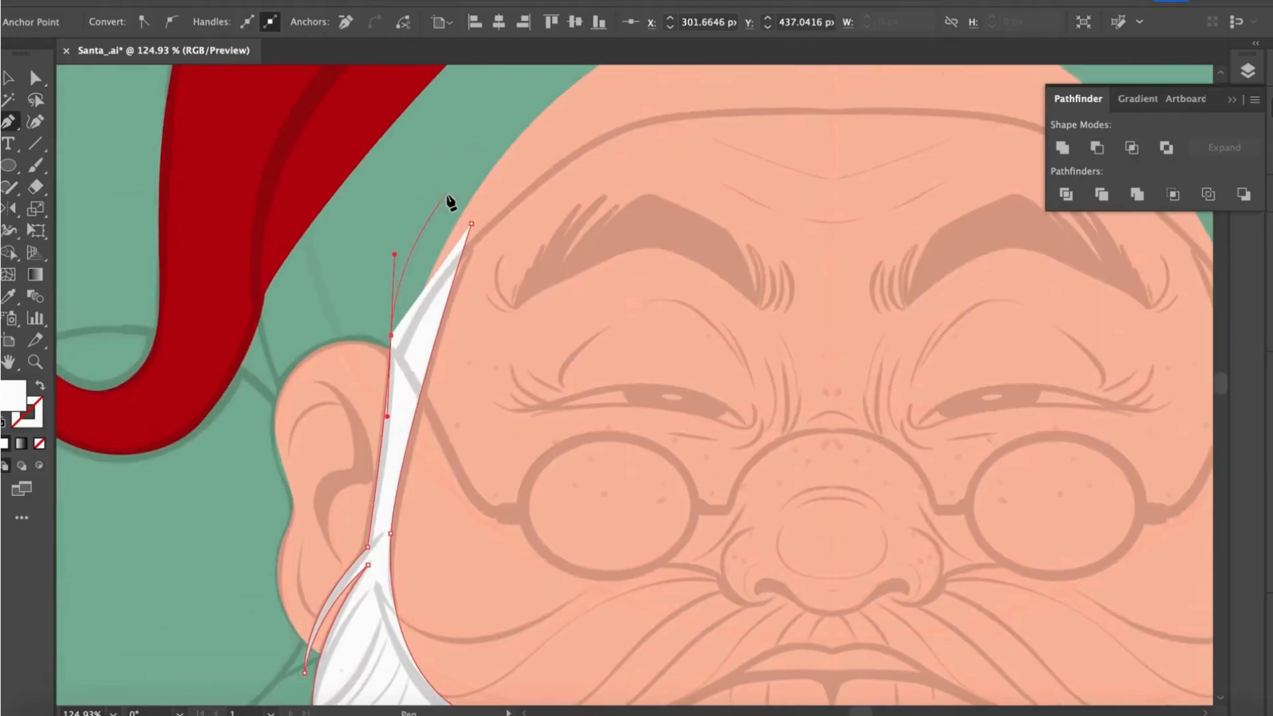
left_click(471, 226)
- Make a reflected copy of the beard half and place it against the centre line
scroll(471, 226, "down", 5)
key("v")
left_click(1069, 434)
scroll(575, 536, "down", 2)
left_click(514, 488)
right_click(515, 488)
left_click(747, 599)
left_click(153, 508)
left_click_drag(454, 470, 704, 437)
- Select both beard halves and unite them into one shape
scroll(662, 411, "down", 2)
scroll(505, 364, "up", 5)
left_click(495, 337, "shift")
scroll(589, 335, "down", 3)
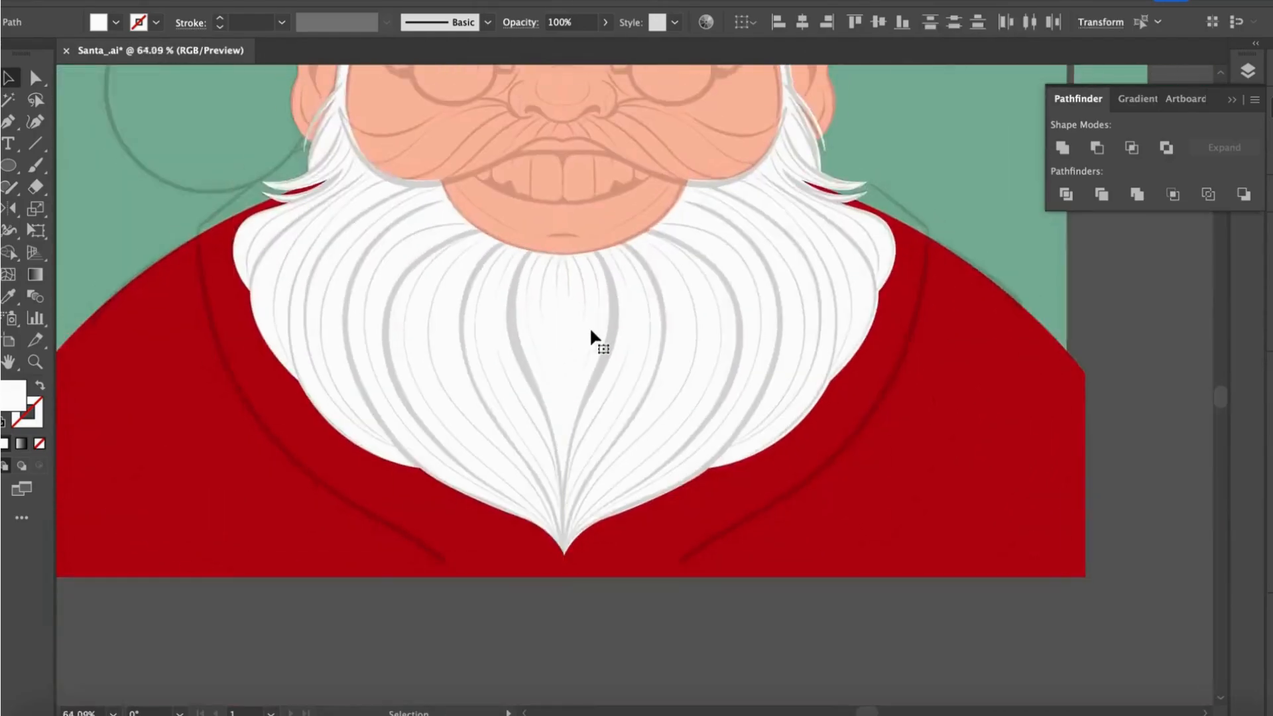
left_click(579, 591)
scroll(597, 391, "up", 2)
left_click(581, 365)
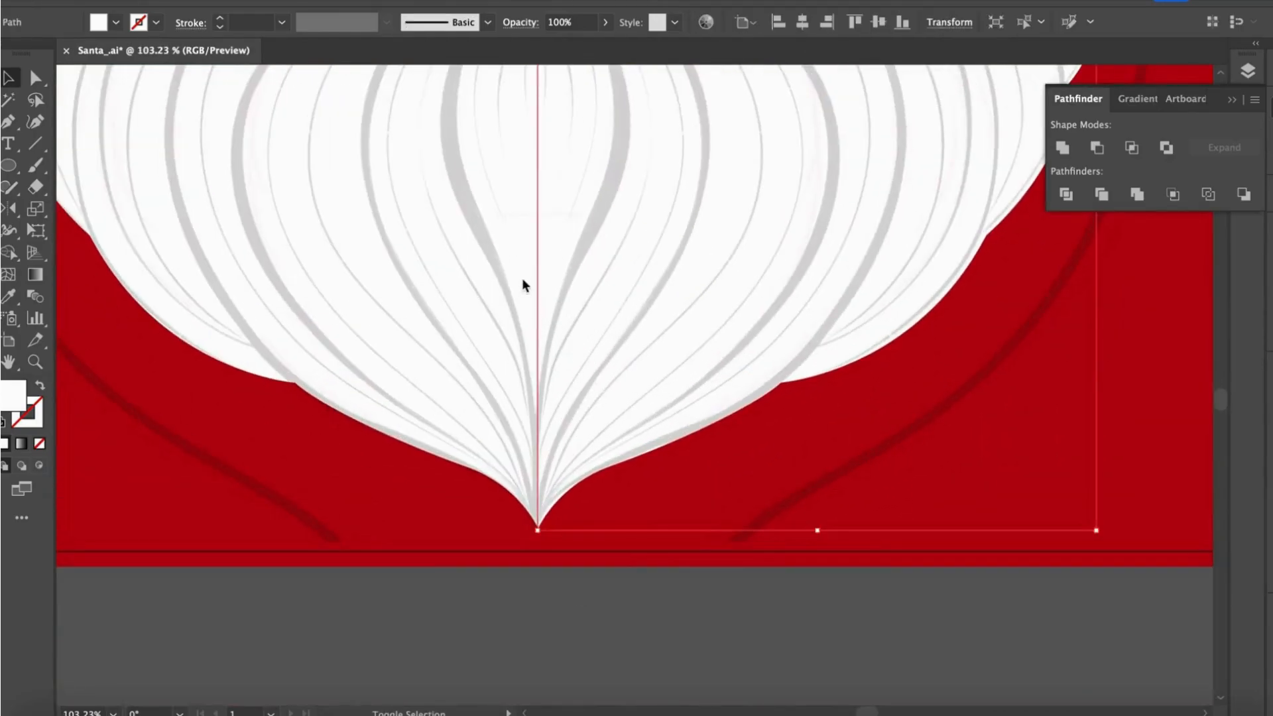
left_click(521, 277, "shift")
left_click(1061, 147)
- Draw a white circle over the sketched pom-pom and place it behind the hat's curled tip
scroll(643, 385, "down", 3)
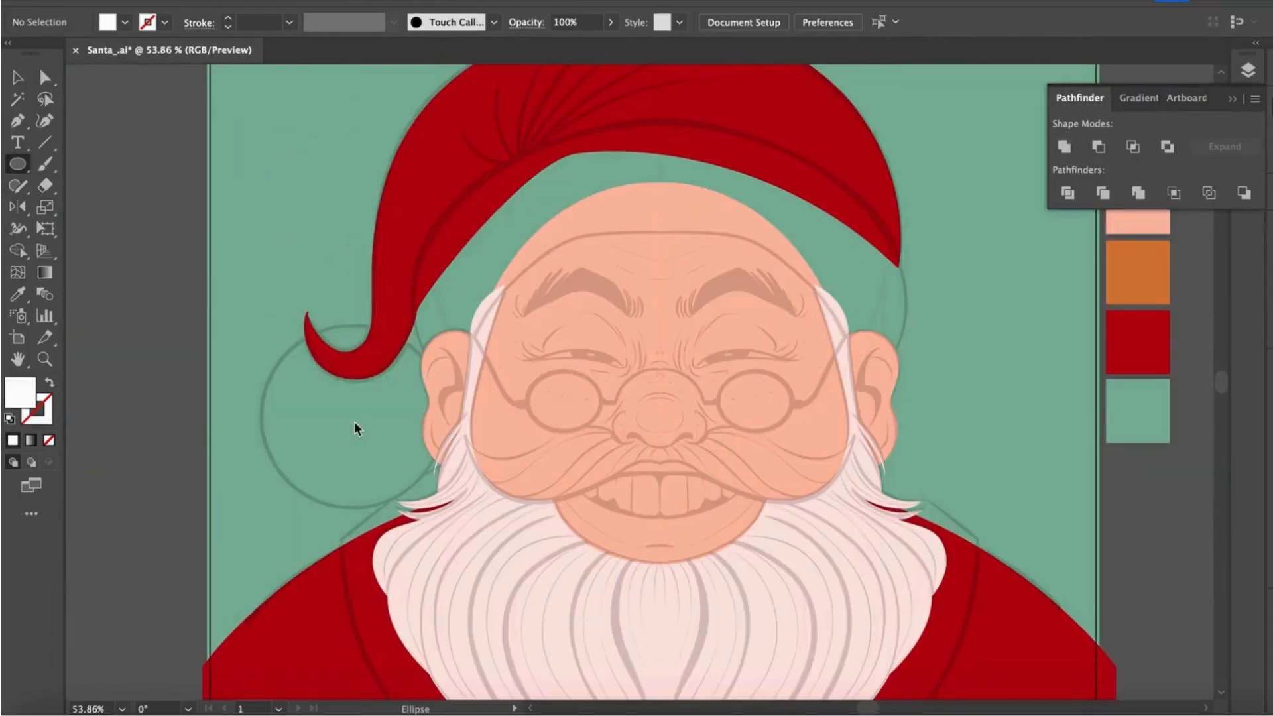
mouse_move(354, 421)
left_mouse_down()
mouse_move(417, 517)
mouse_move(354, 511)
left_mouse_up()
key("v")
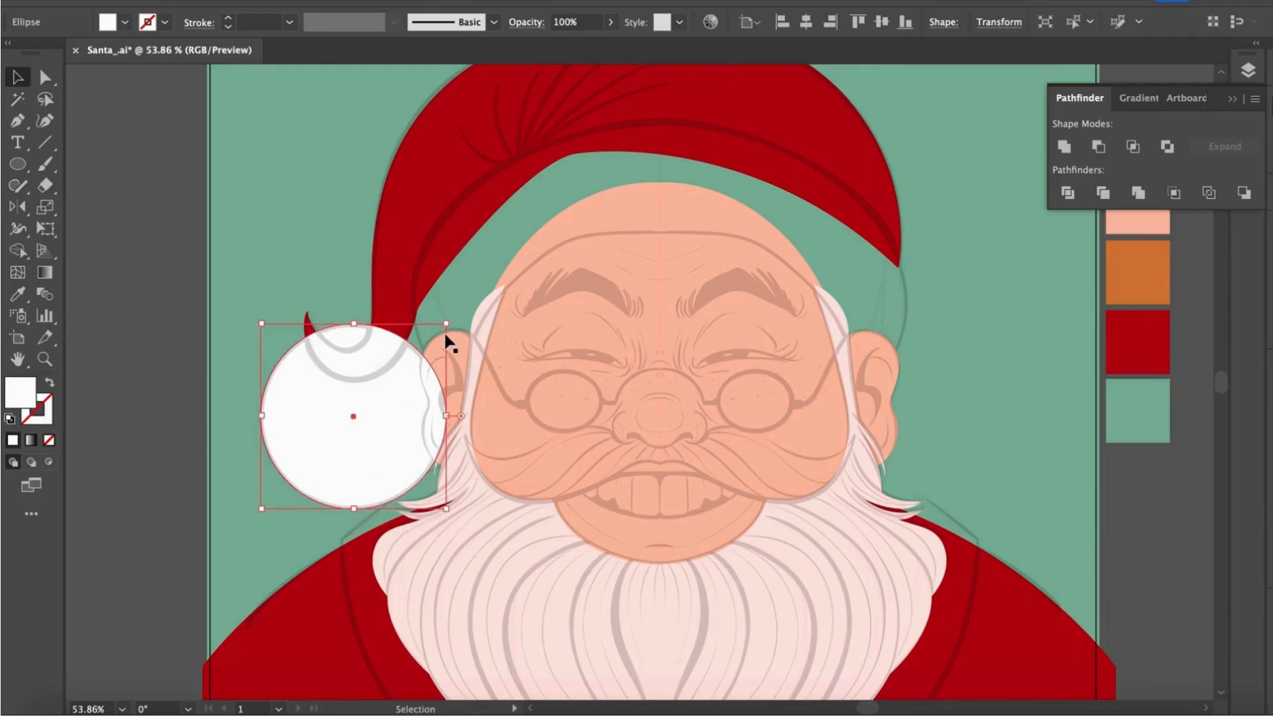
scroll(446, 341, "up", 1)
key("a")
scroll(447, 343, "up", 5)
- Begin the left half of the hat's white fur band, tracing from the ear along the hairline to the forehead's centre
key("p")
left_click(314, 414)
scroll(316, 414, "down", 2)
scroll(493, 215, "down", 3)
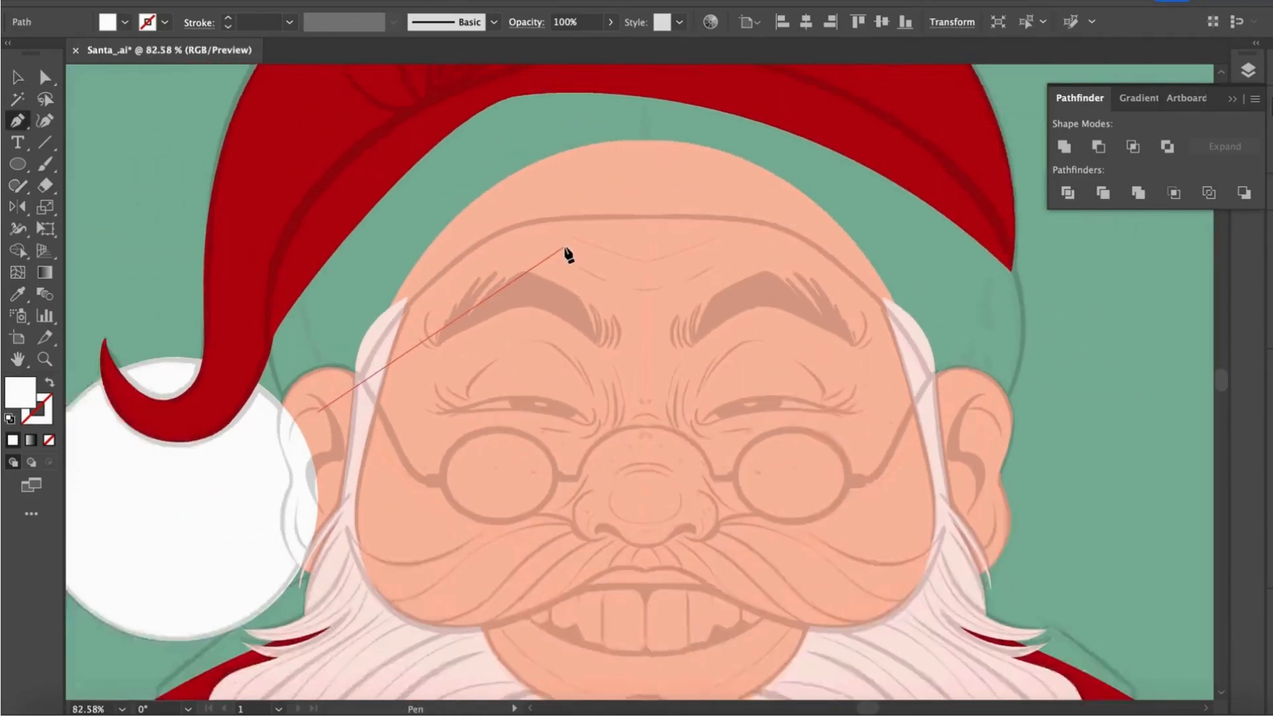
scroll(540, 256, "up", 4)
left_click_drag(597, 147, 649, 184)
scroll(592, 150, "down", 2)
left_click(519, 232)
- Complete the white fur band half along its upper curve and down around the top of the ear, closing the shape
scroll(731, 189, "down", 3)
left_click_drag(729, 188, 729, 91)
scroll(729, 90, "up", 1)
left_click_drag(538, 177, 450, 221)
left_click_drag(411, 332, 505, 311)
scroll(427, 403, "up", 5)
scroll(498, 374, "up", 2)
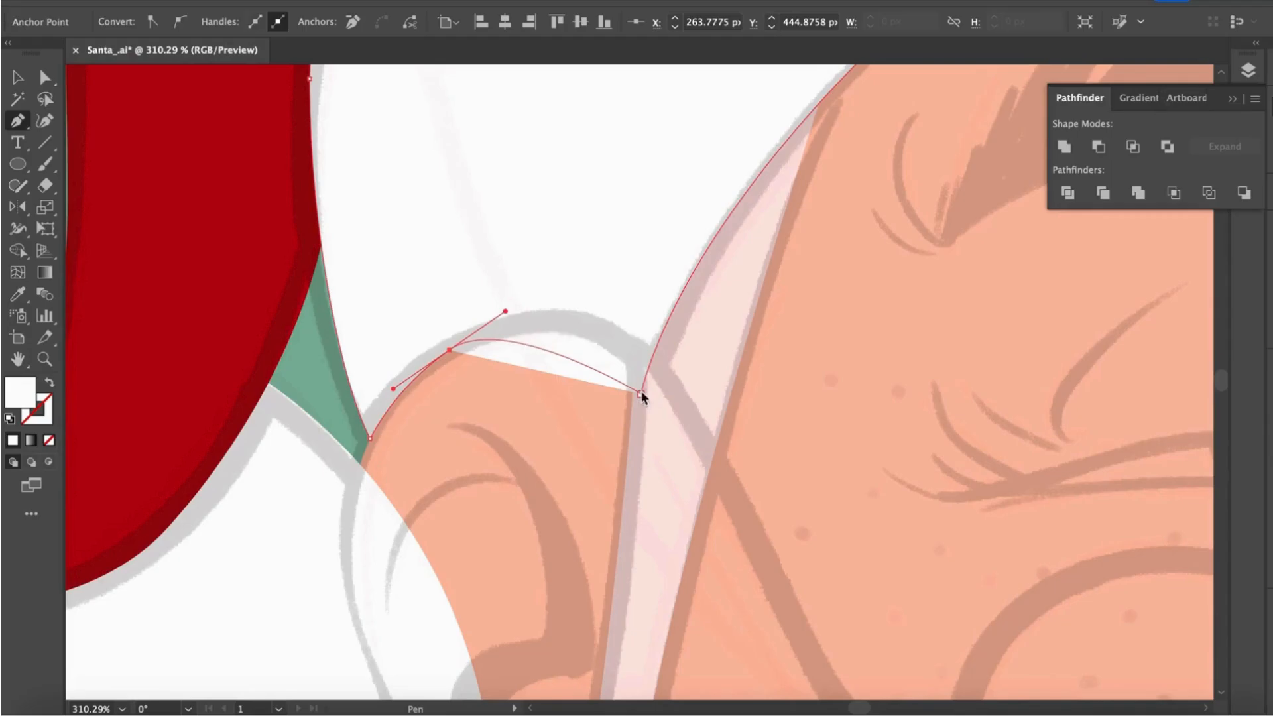
left_click_drag(640, 393, 640, 485)
- Make a reflected copy of the white fur band half and align it on the other side of the forehead
scroll(441, 373, "down", 9)
key("v")
left_click(545, 213)
right_click(546, 216)
mouse_move(662, 596)
left_click(762, 595)
left_click(163, 503)
left_click_drag(488, 241, 691, 242)
scroll(785, 345, "up", 3)
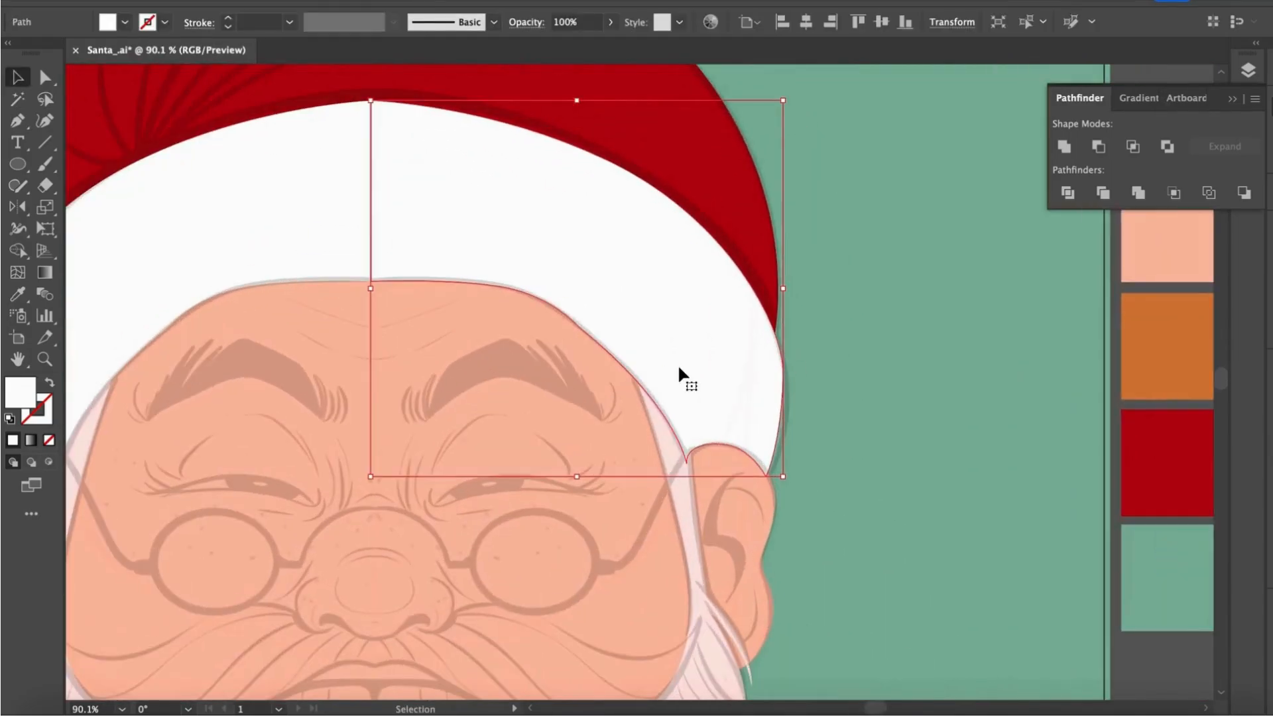
scroll(700, 358, "up", 1)
scroll(699, 358, "down", 1)
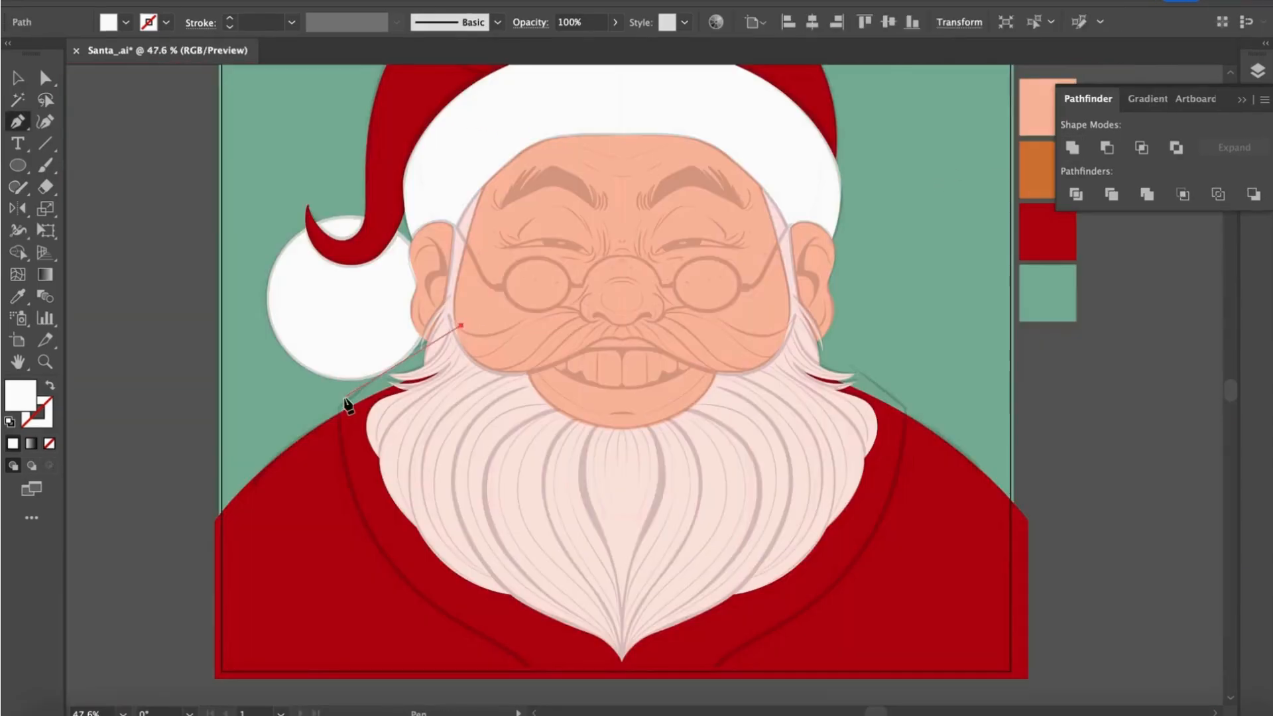
- Trace the left half of the white fur collar from beside the ear, around the shoulder, down to the coat's hem and back along the centre line
left_click_drag(339, 407, 270, 471)
left_click(339, 407)
left_click_drag(432, 603, 376, 480)
left_click_drag(498, 528, 509, 556)
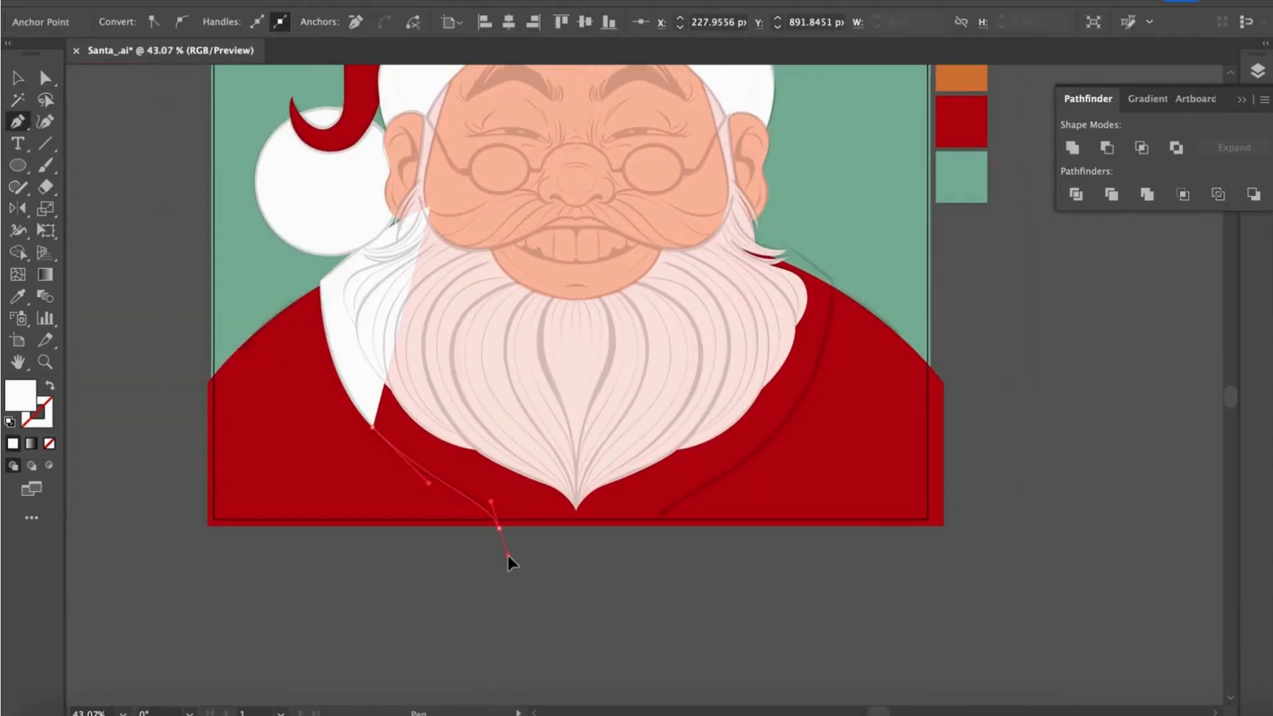
left_click(499, 528)
left_click(575, 529)
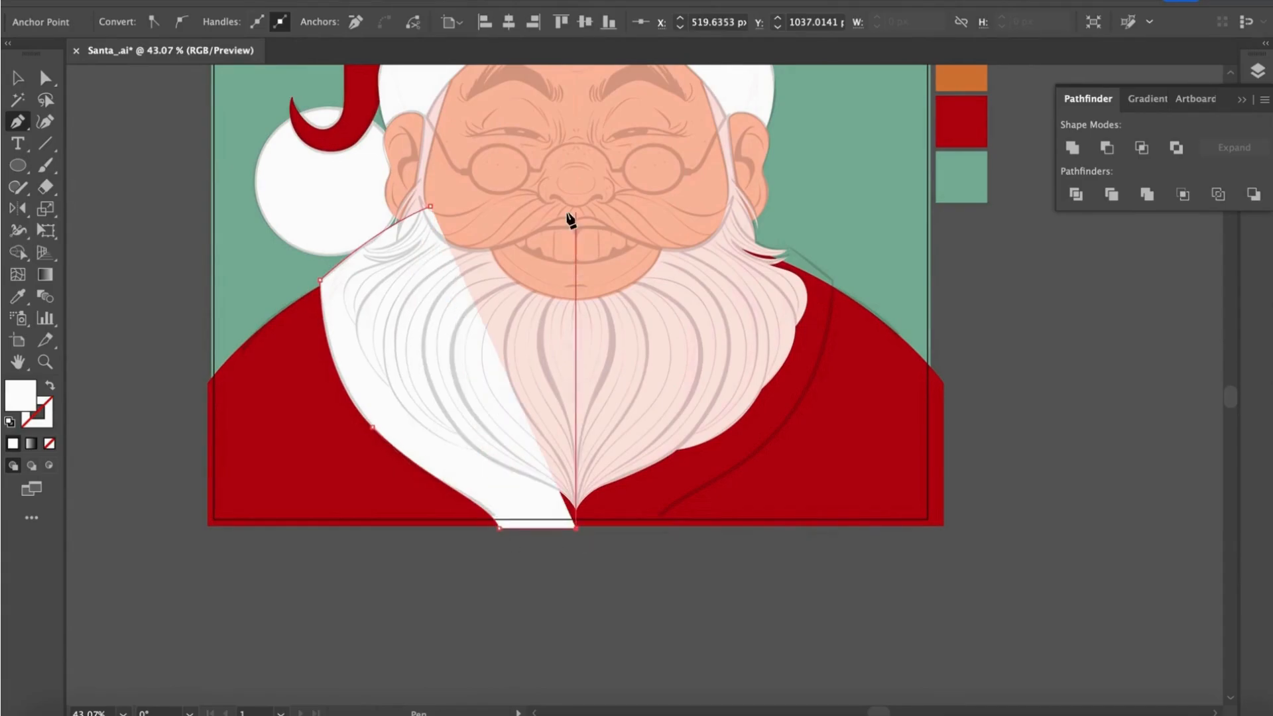
left_click(576, 329)
left_click(430, 207)
- Make a reflected copy of the fur collar half, align it on the other side and unite both halves into one shape
key("v")
left_click(572, 603)
left_click(534, 457)
right_click(534, 458)
mouse_move(600, 601)
left_click(739, 600)
left_click(163, 508)
left_click_drag(438, 377, 694, 376)
left_click(471, 486, "shift")
left_click(1072, 148)
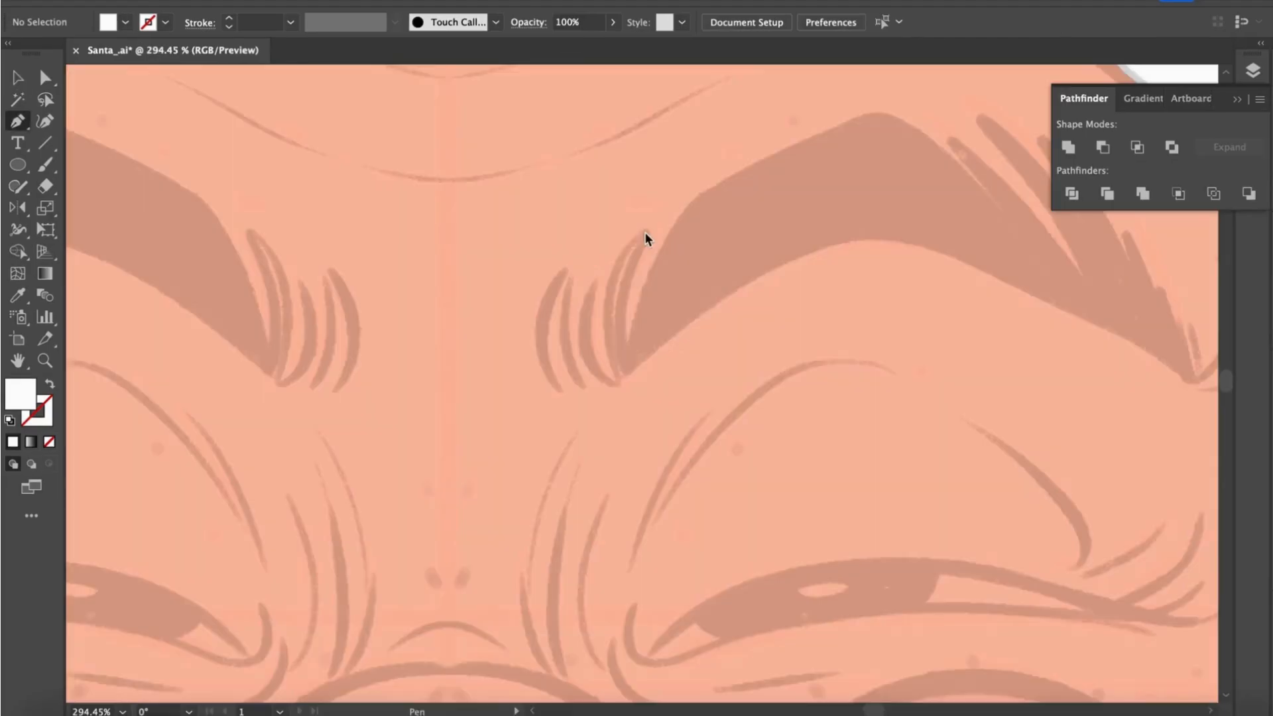
- Begin tracing the right eyebrow from its inner tip, down the inner hair and along the lower edge to the outer end
left_click(645, 232)
left_click_drag(616, 375, 658, 480)
left_click(616, 375)
scroll(624, 378, "down", 3)
scroll(642, 361, "up", 4)
left_click(628, 368)
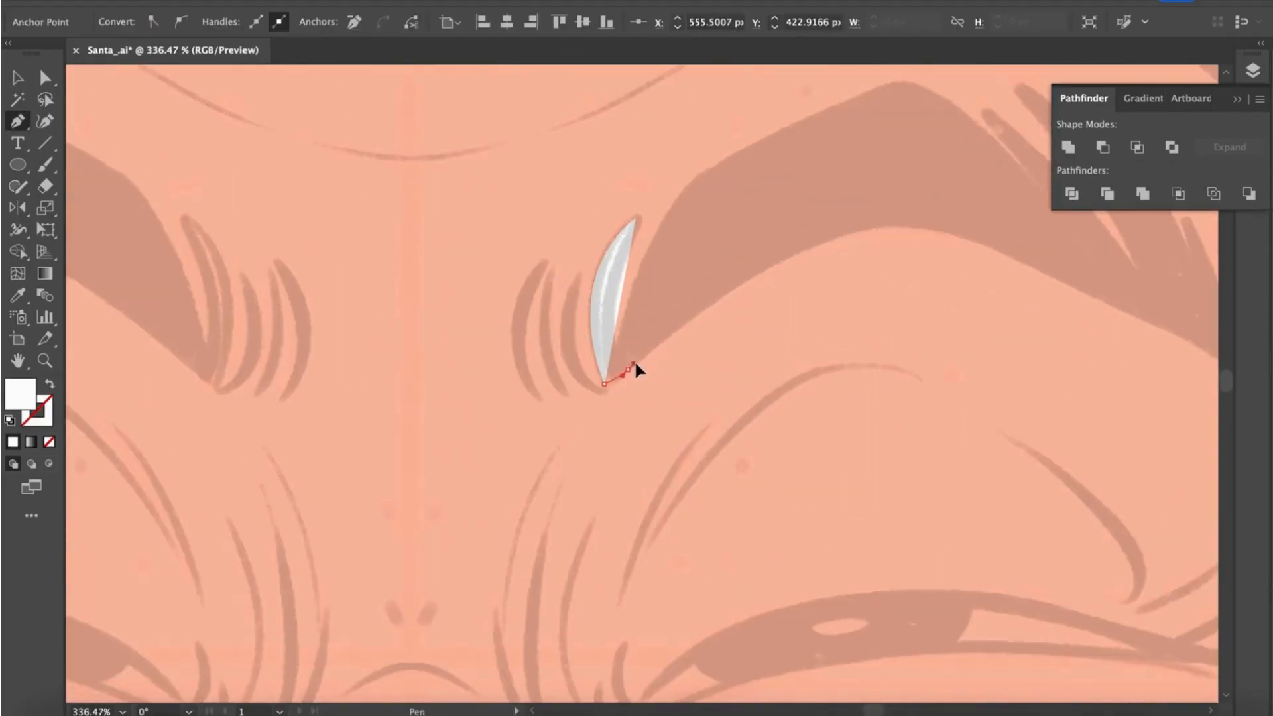
scroll(652, 341, "down", 2)
left_click_drag(606, 300, 661, 296)
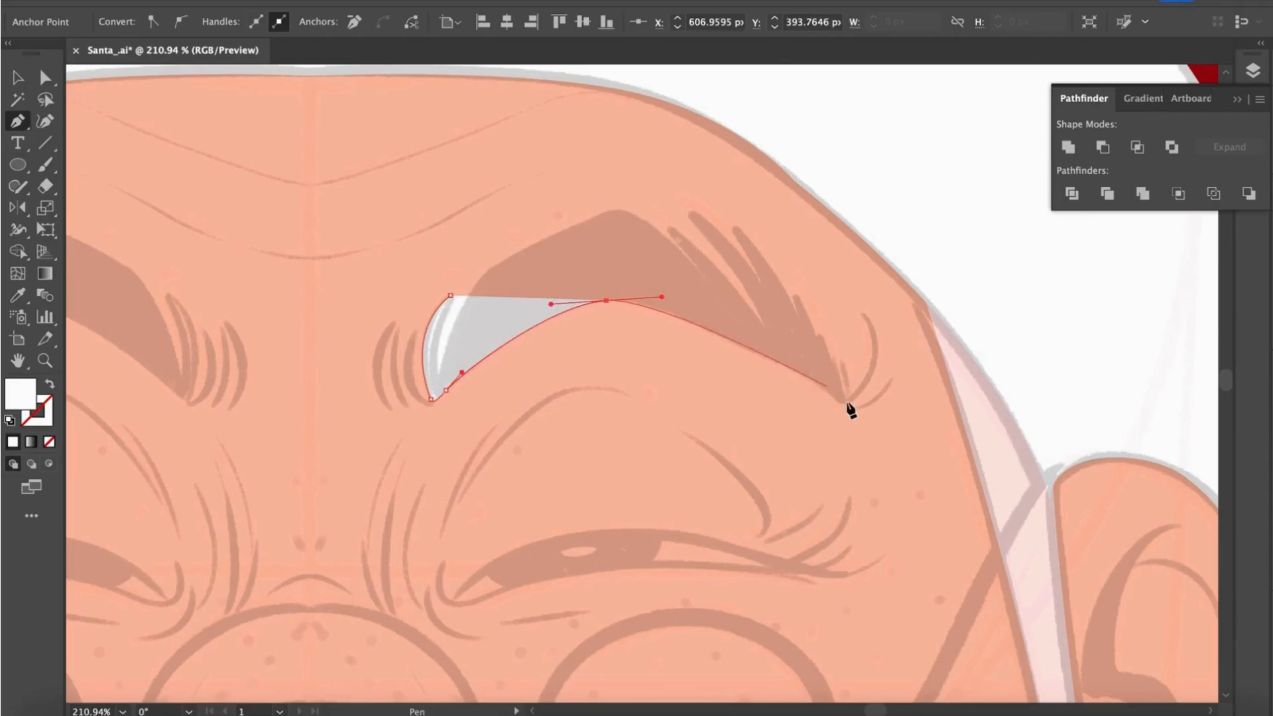
left_click_drag(837, 398, 896, 446)
- Trace the short pointed hairs at the eyebrow's outer end, including the curled outermost hair
scroll(876, 366, "up", 2)
left_click_drag(875, 362, 894, 301)
left_click_drag(767, 302, 760, 333)
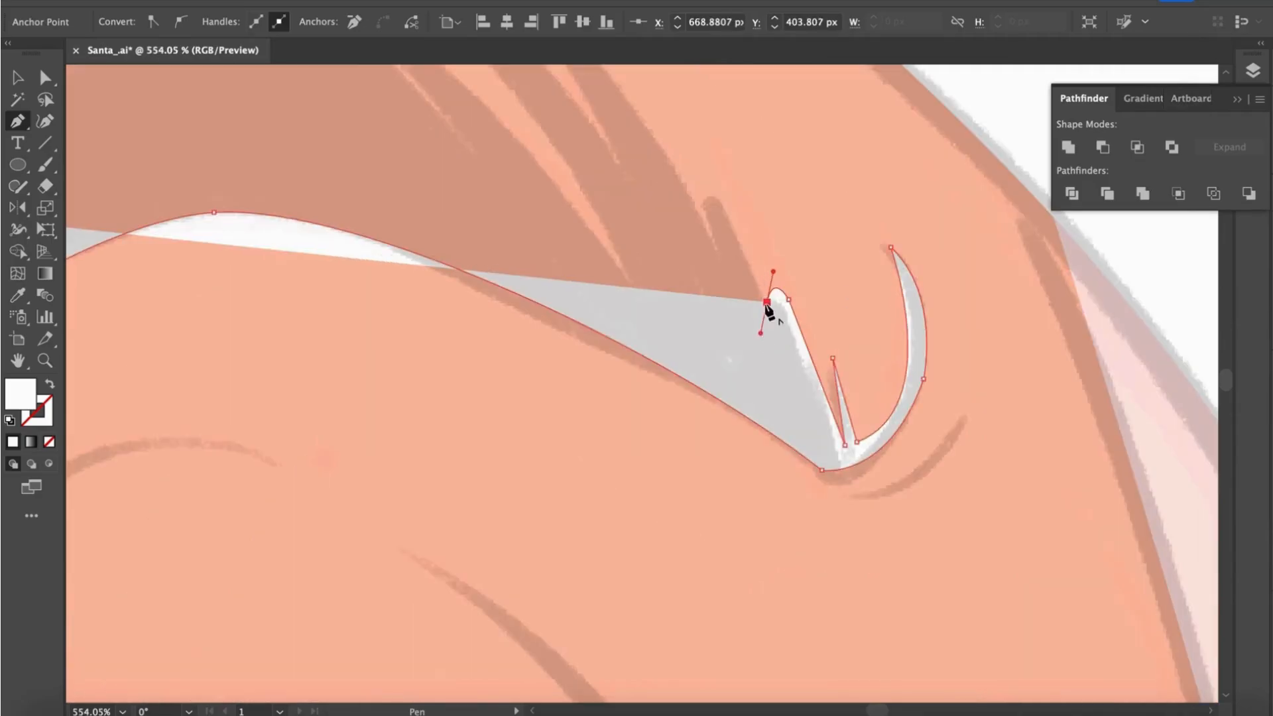
left_click(767, 302)
scroll(767, 302, "down", 2)
left_click_drag(729, 222, 714, 202)
scroll(735, 259, "up", 2)
left_click(735, 272)
- Continue the eyebrow outline around the long pointed hairs on its upper outer side up to the brow's peak
scroll(735, 271, "down", 2)
left_click(630, 205)
left_click_drag(675, 296, 683, 314)
left_click_drag(565, 186, 590, 223)
left_click(566, 186)
scroll(565, 196, "up", 2)
scroll(590, 224, "down", 2)
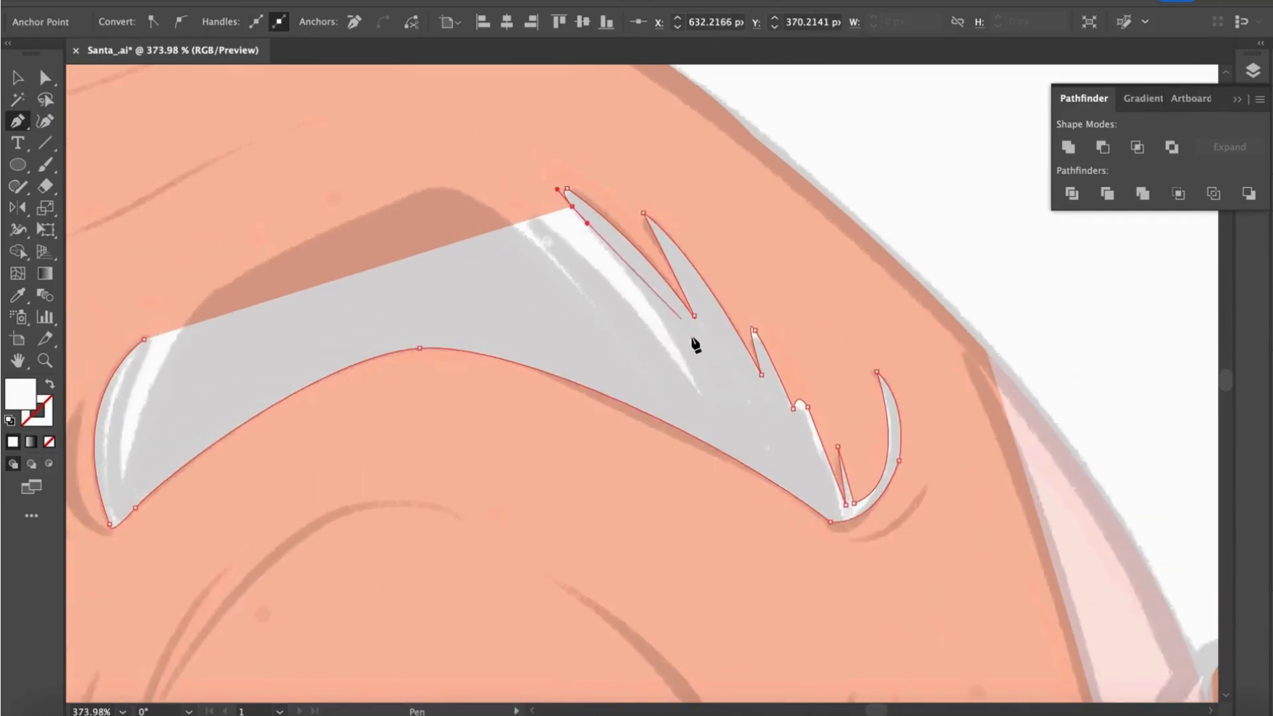
scroll(469, 188, "up", 1)
left_click_drag(464, 194, 427, 175)
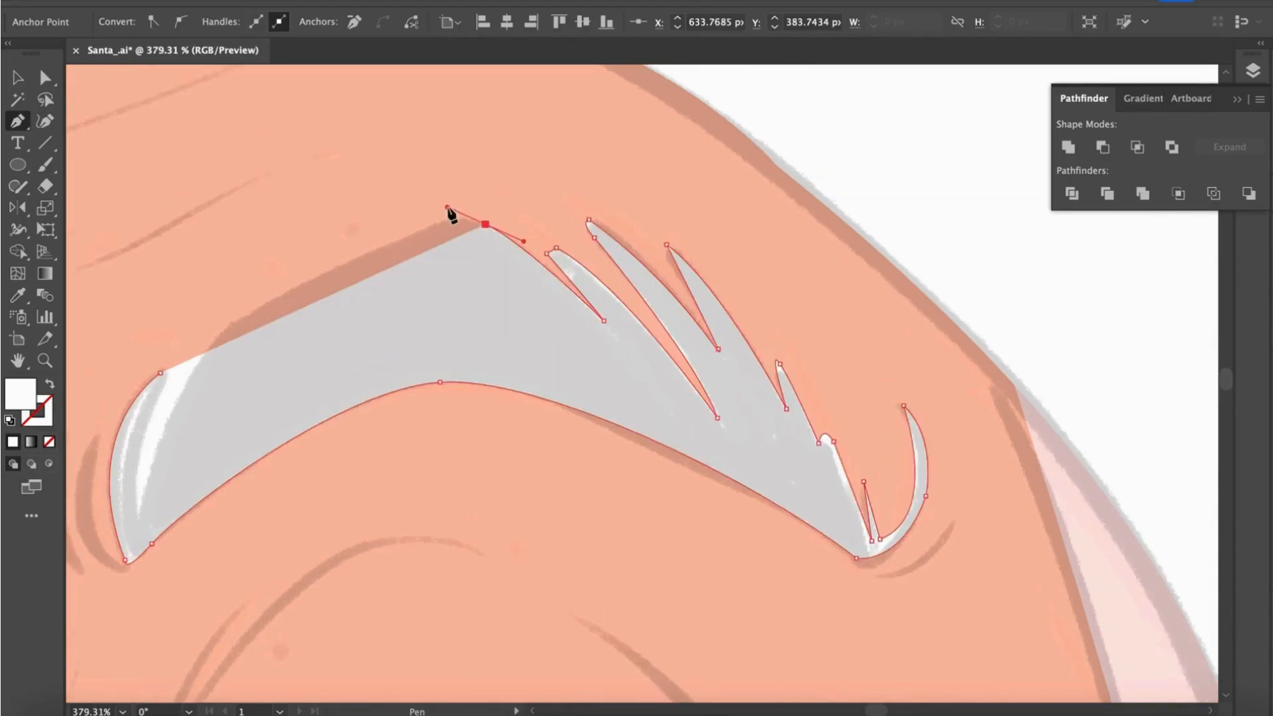
- Complete the eyebrow along its upper edge and around the notched inner hair, closing the shape
left_click_drag(330, 269, 269, 299)
scroll(218, 352, "down", 2)
left_click_drag(202, 348, 192, 363)
scroll(191, 364, "up", 3)
left_click_drag(279, 425, 269, 497)
left_click(280, 425)
left_click_drag(307, 272, 339, 191)
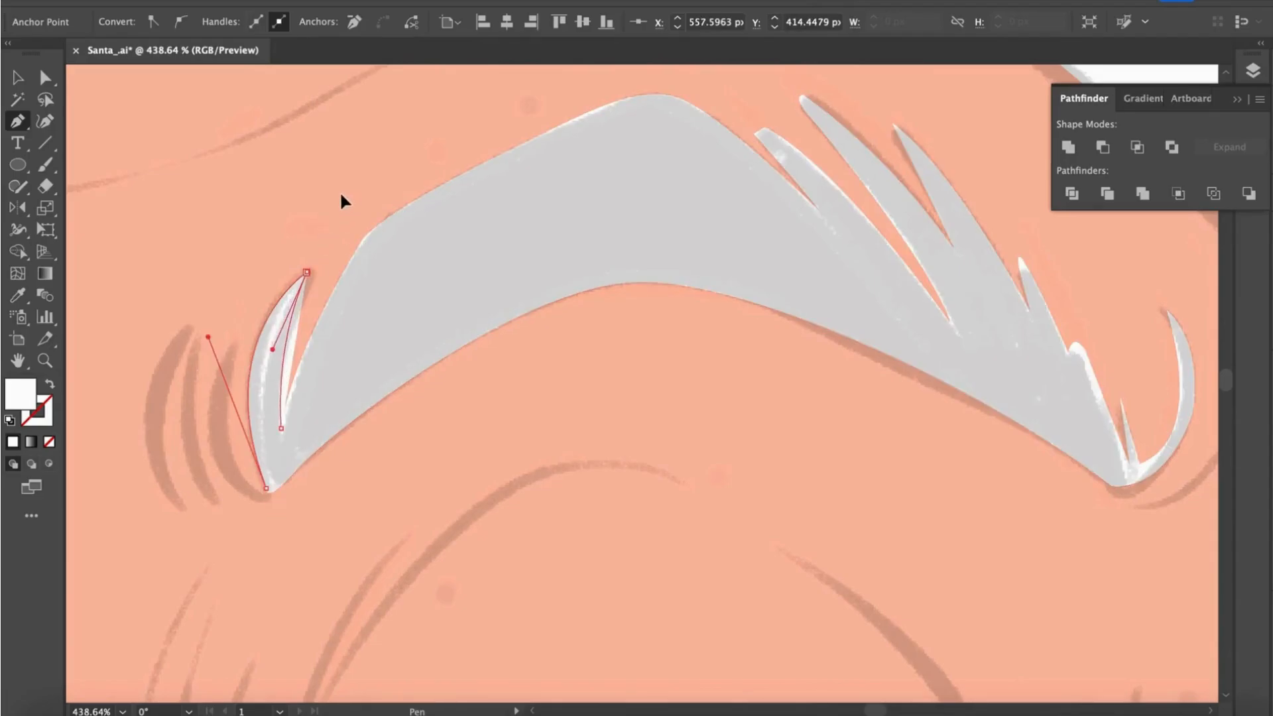
- Draw the separate curved hairs beside the eyebrow's inner end as light strokes and give them a width profile tapered at both ends
left_click(310, 280)
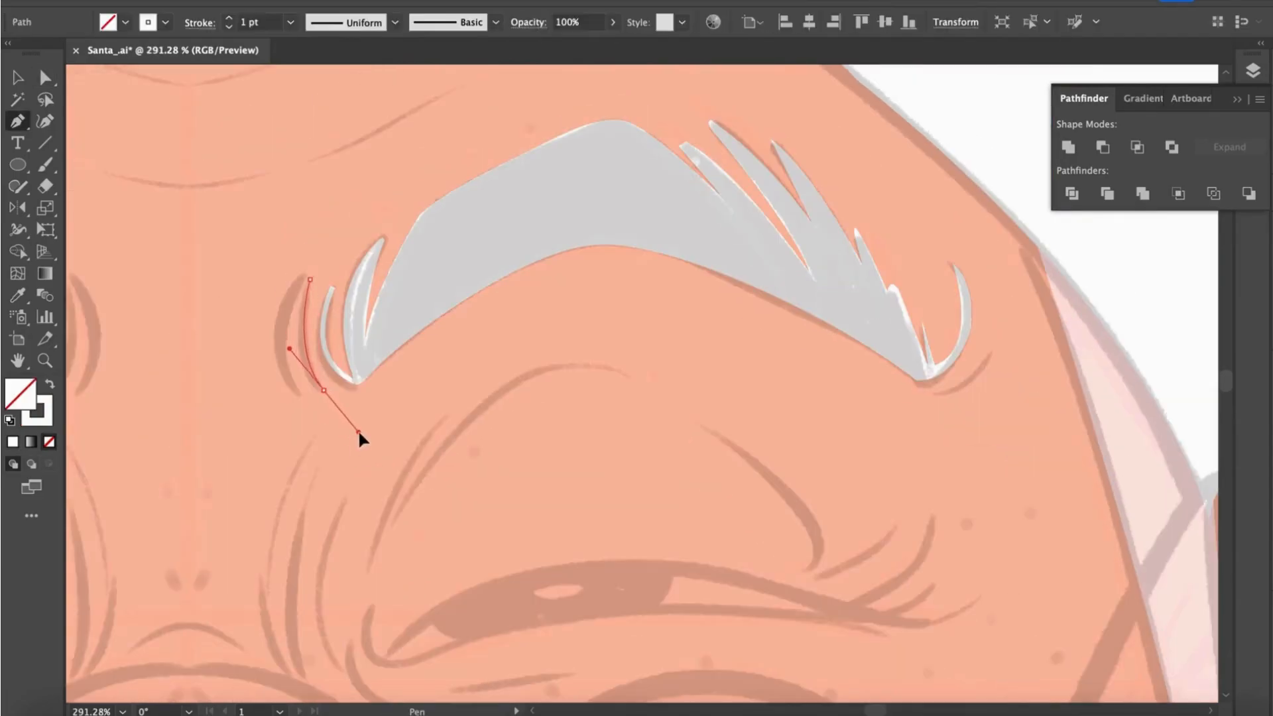
key("Escape")
left_click(304, 271)
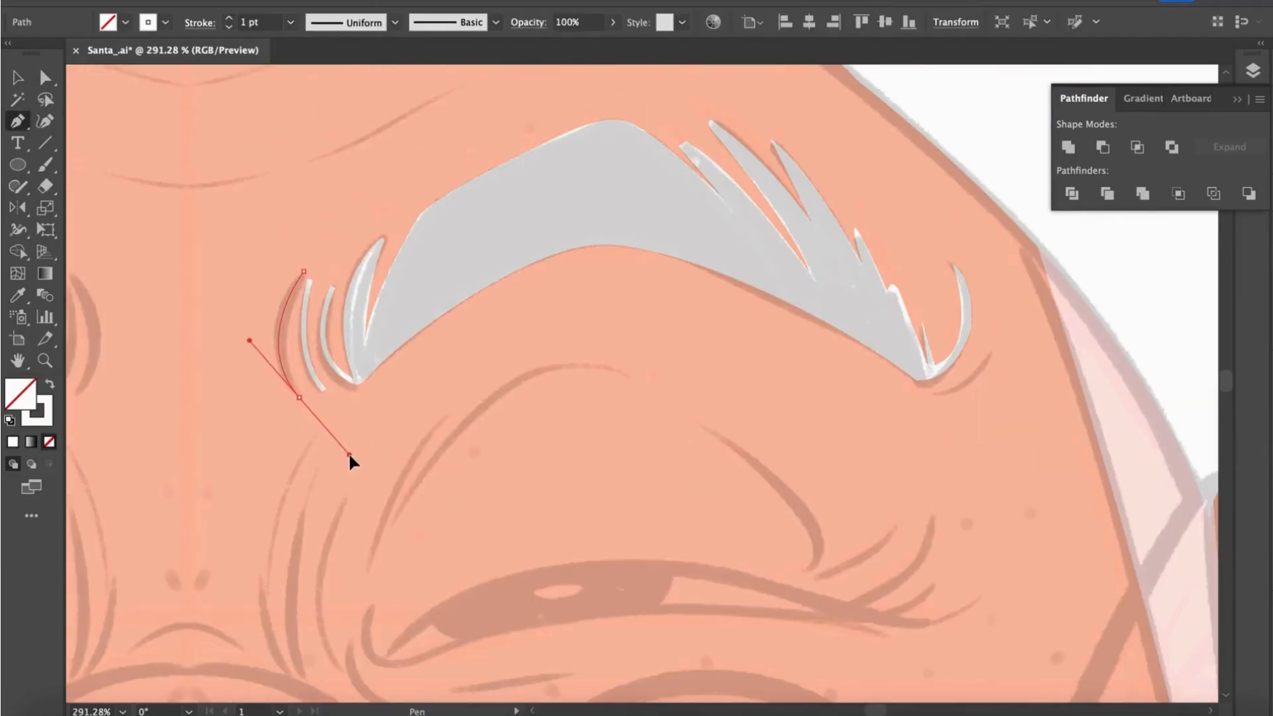
key("v")
left_click(304, 331, "shift")
left_click(323, 332, "shift")
left_click(395, 23)
left_click(350, 76)
- Draw the right eye's upper lid line from the inner corner to the outer lash as a black stroke without fill
scroll(327, 223, "down", 2)
left_click(555, 393)
left_click_drag(697, 332, 798, 327)
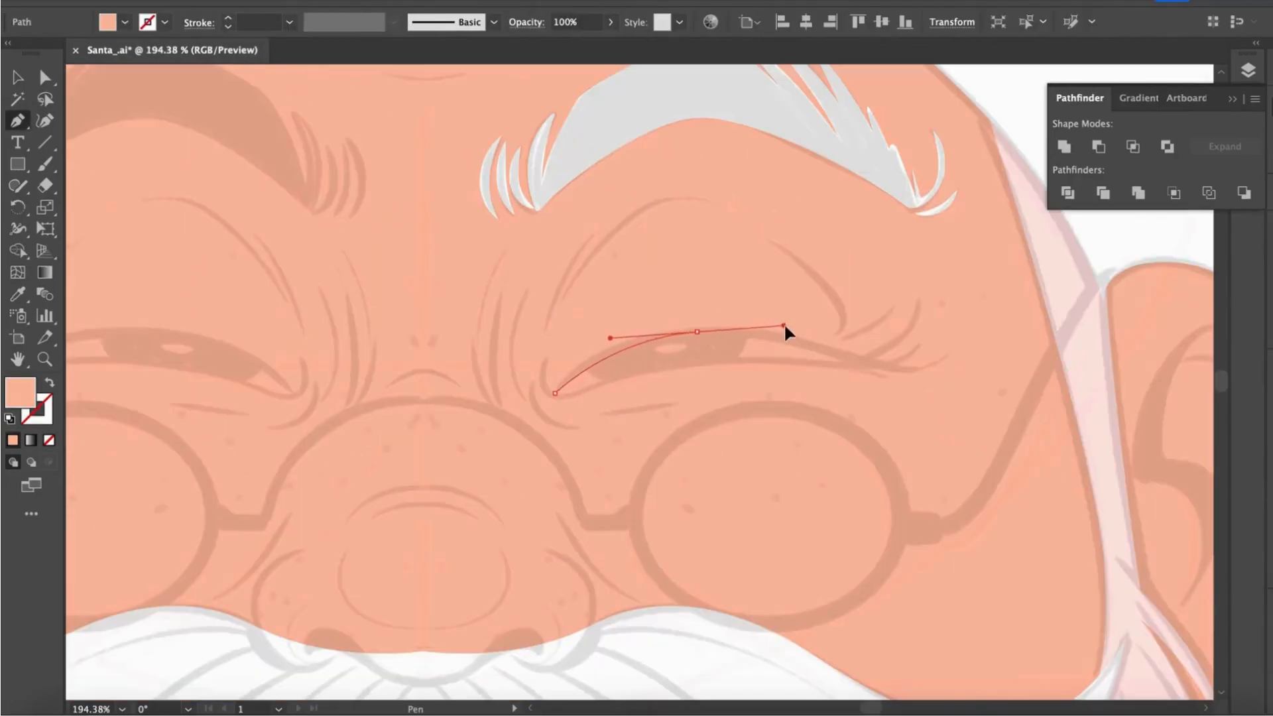
key("d")
key("slash")
left_click_drag(949, 354, 1011, 325)
- Trace the lower lid line from the inner corner to the outer end and give the lid lines a tapered width profile
scroll(550, 390, "up", 6)
left_click(560, 398)
left_click_drag(611, 397, 655, 382)
scroll(655, 382, "down", 4)
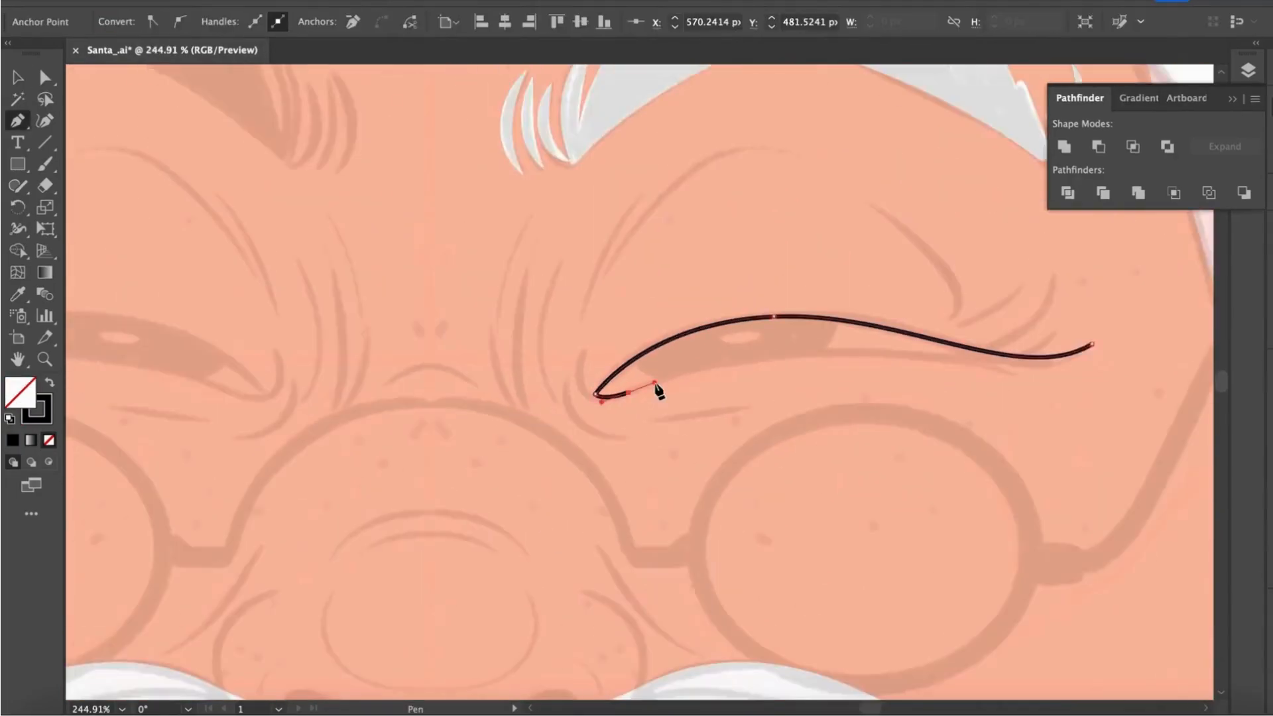
scroll(658, 391, "right", 5)
left_click_drag(793, 392, 981, 448)
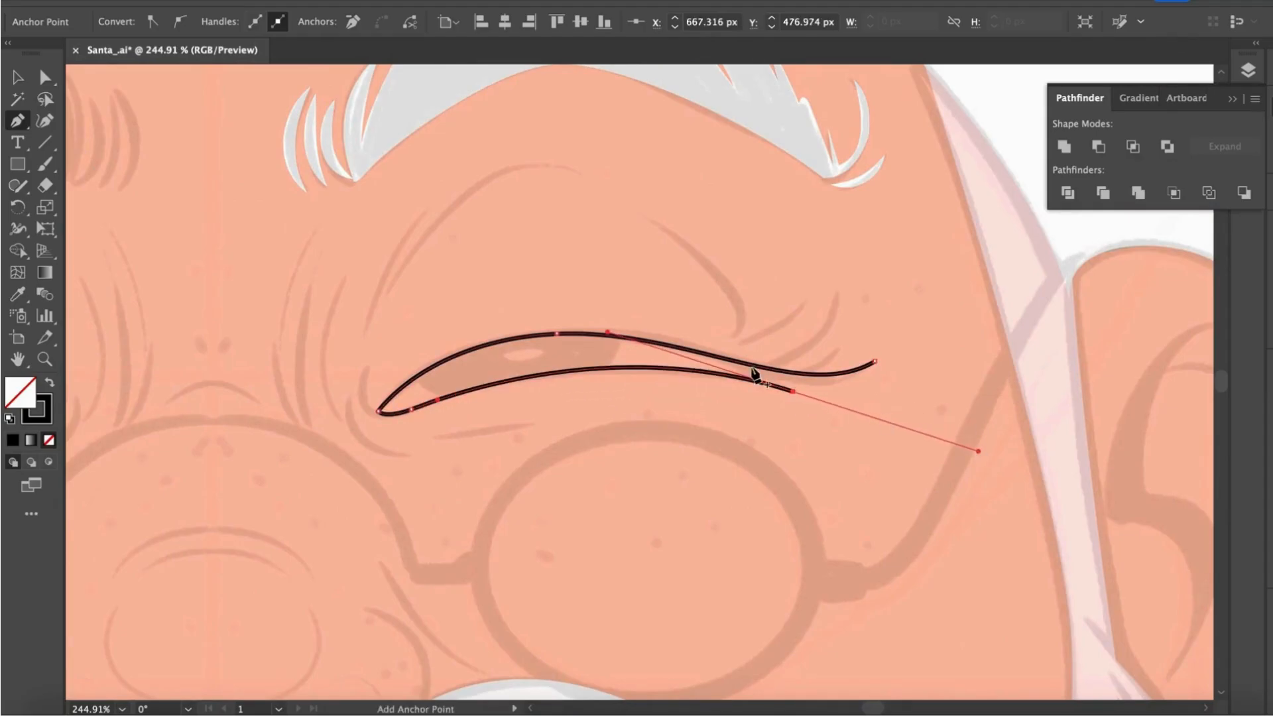
key("v")
left_click(393, 22)
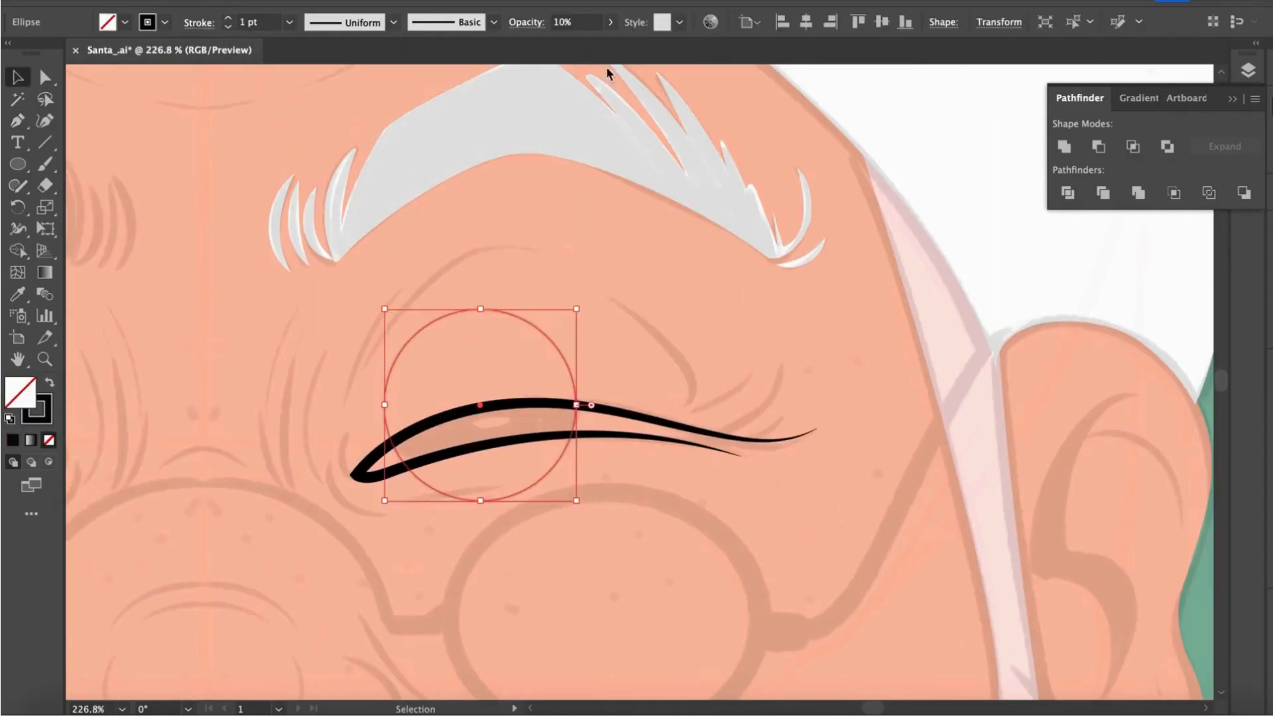
- Set the iris circle's opacity to 100% and turn the part between the eyelid lines into a solid black iris
left_click(610, 22)
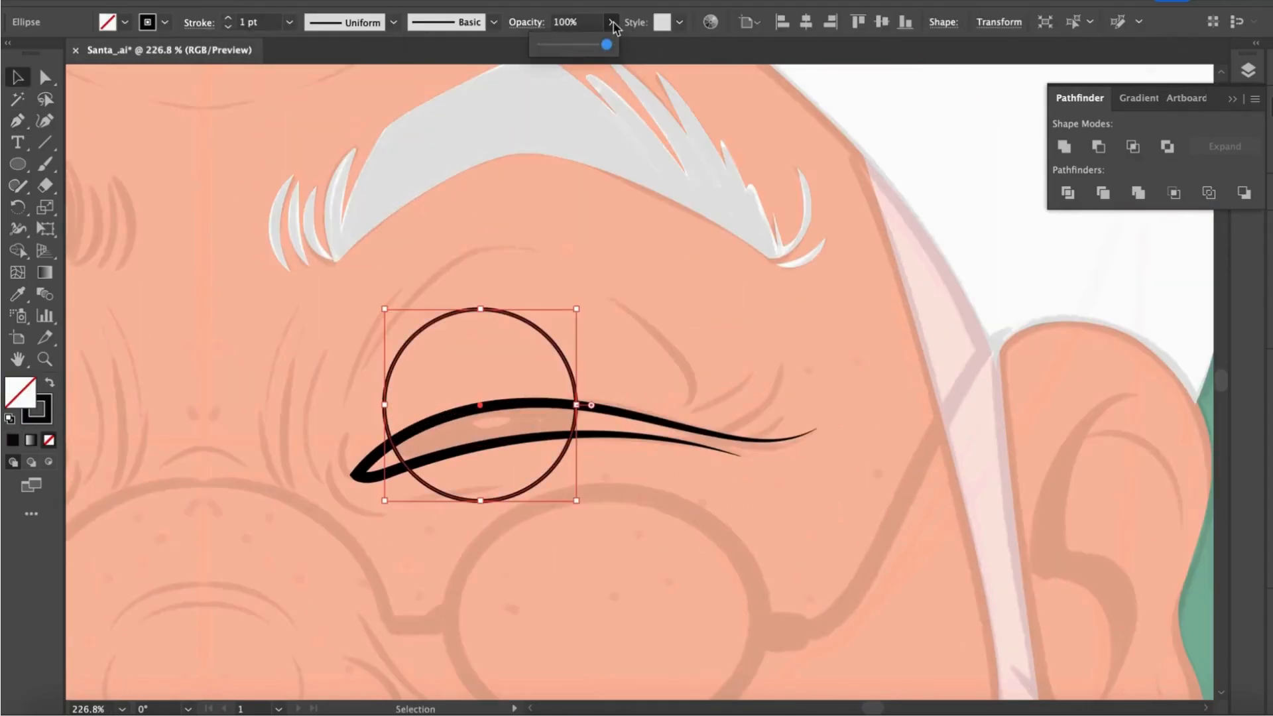
left_click(547, 332)
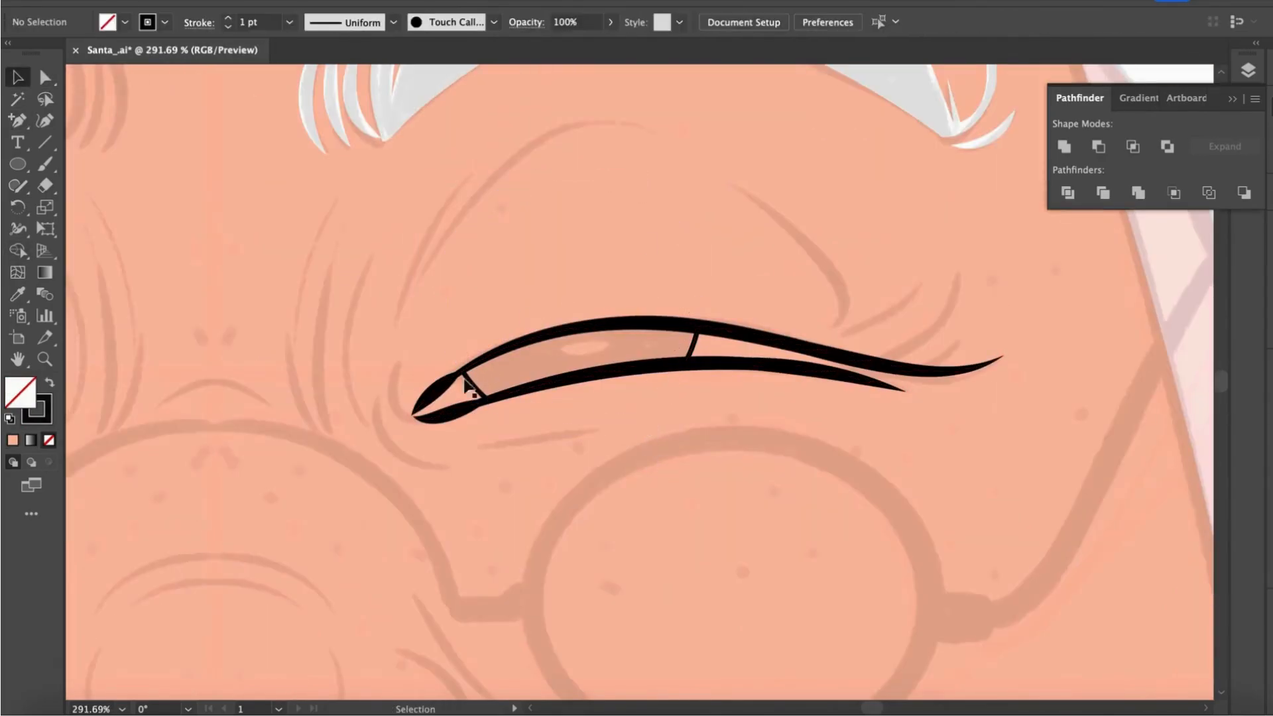
left_click(424, 408)
left_click(753, 369)
left_click(639, 384)
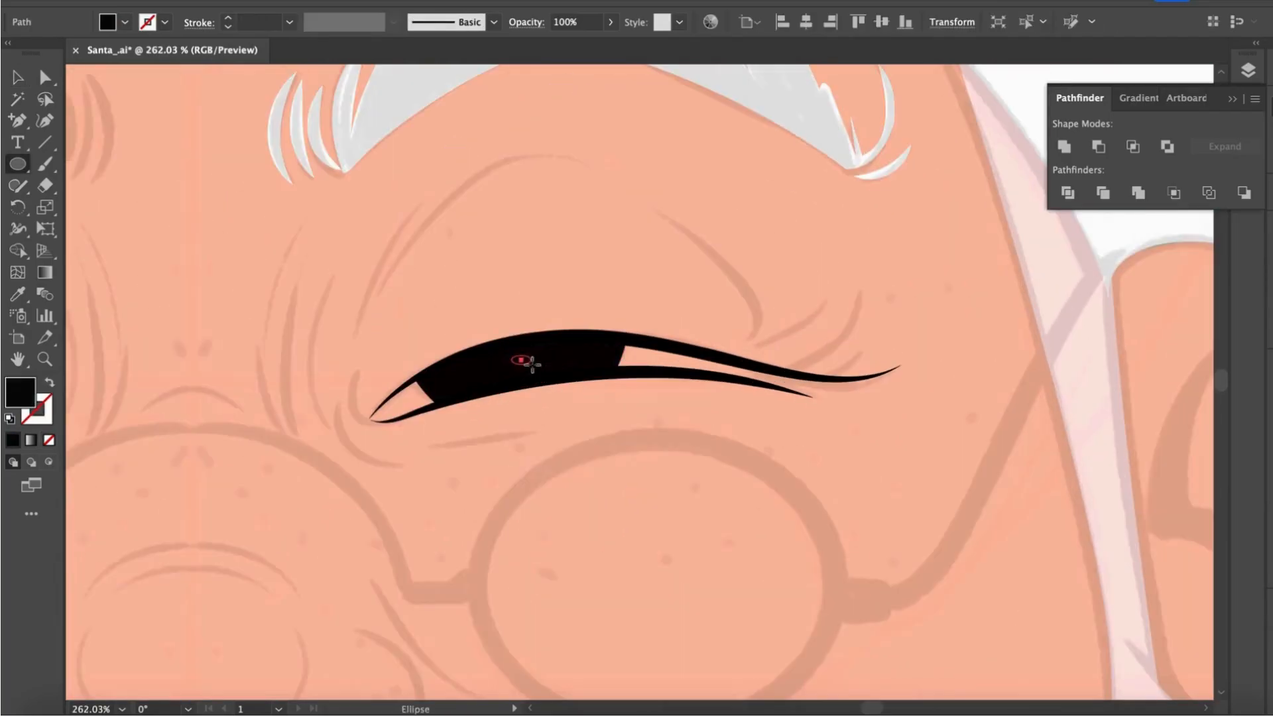
- Draw a small oval highlight on the black iris and fill it white
left_click_drag(531, 364, 533, 364)
double_click(20, 391)
left_click(1239, 371)
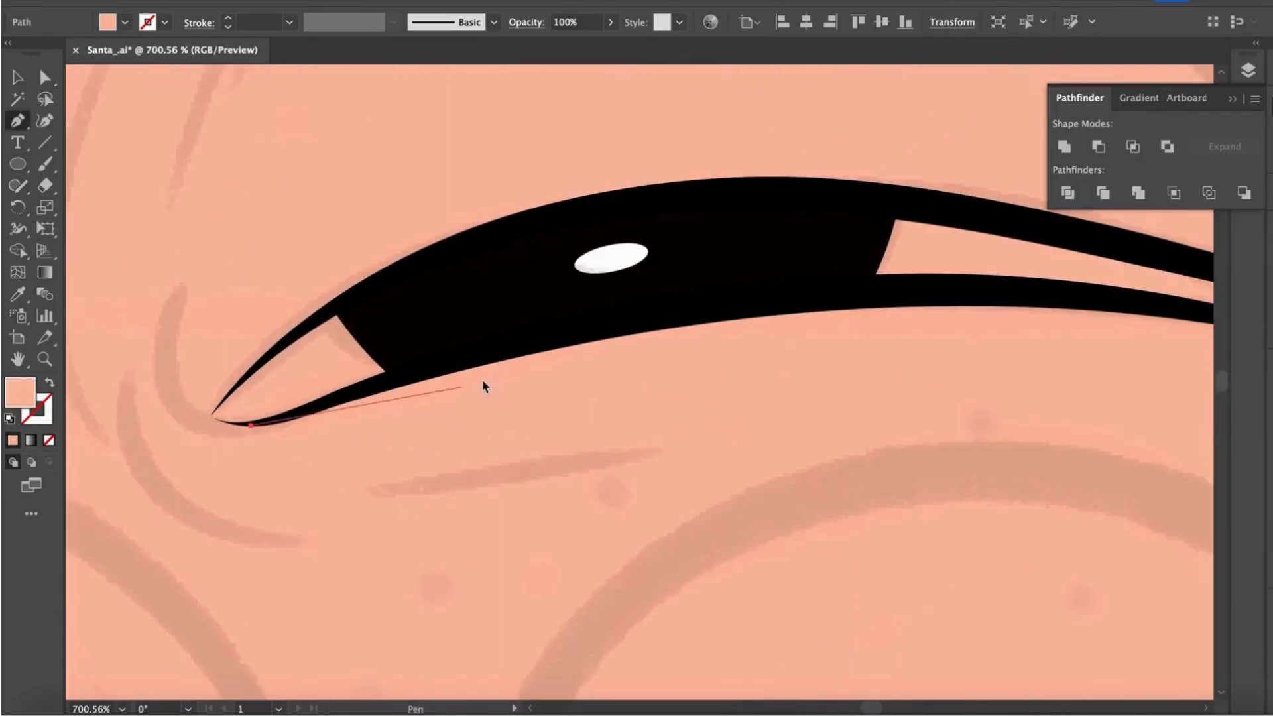
- Trace a closed shape for the white of the eye along the lower lid line and back beneath the upper lid line
scroll(520, 352, "right", 6)
left_click_drag(494, 353, 607, 309)
left_click_drag(883, 345, 902, 349)
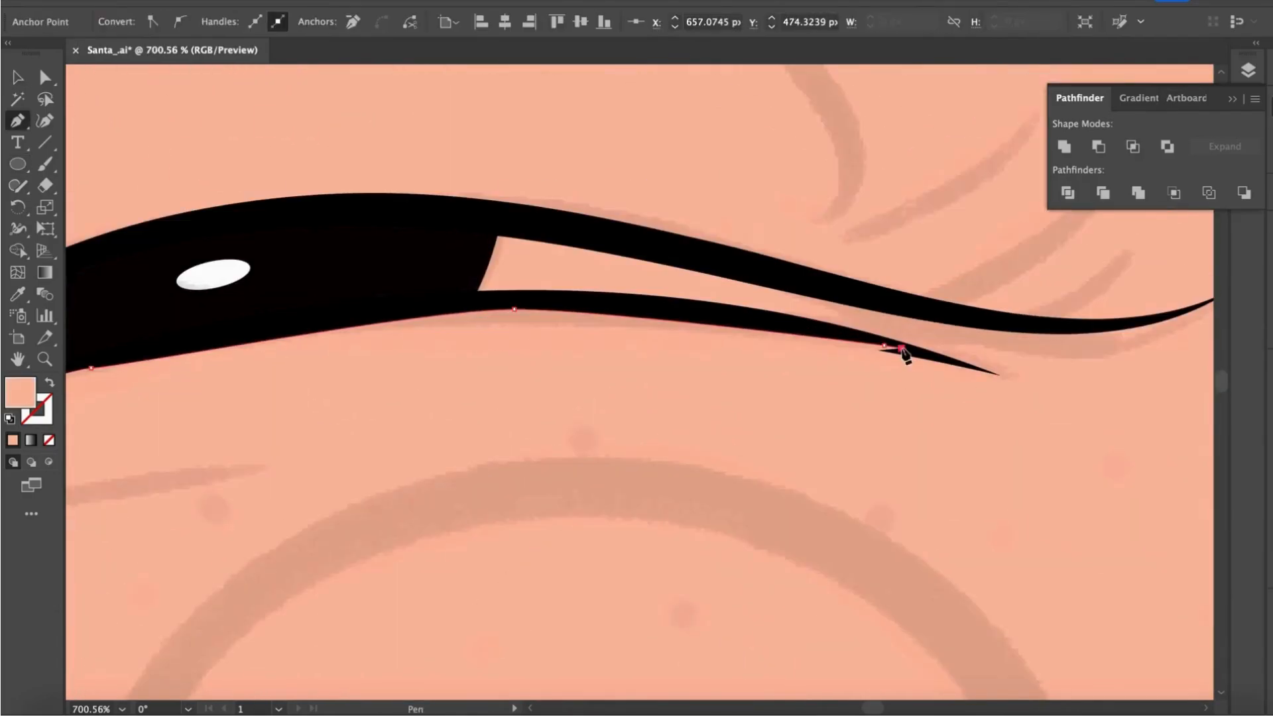
left_click_drag(740, 277, 396, 293)
scroll(616, 256, "left", 5)
scroll(397, 293, "left", 3)
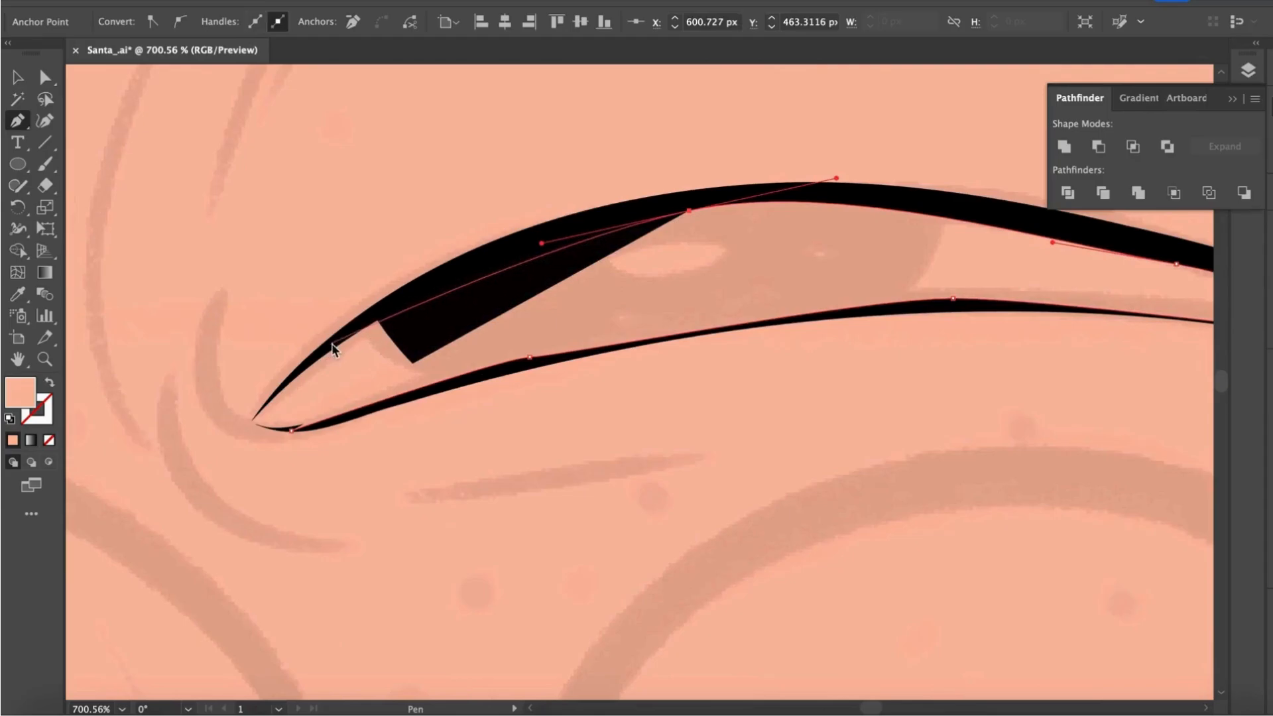
left_click_drag(332, 342, 266, 386)
scroll(266, 383, "up", 3)
left_click(242, 448)
left_click(312, 463)
scroll(395, 619, "down", 4)
- Fill the traced eye shape white and send it behind the iris and eyelid lines
key("v")
double_click(23, 397)
left_click(820, 366)
left_click(1238, 371)
key("super+[")
- Draw two curved crease lines above the eye, one short on the inner side and one arching over the lid, as black strokes
scroll(741, 533, "down", 5)
key("p")
left_click(432, 391)
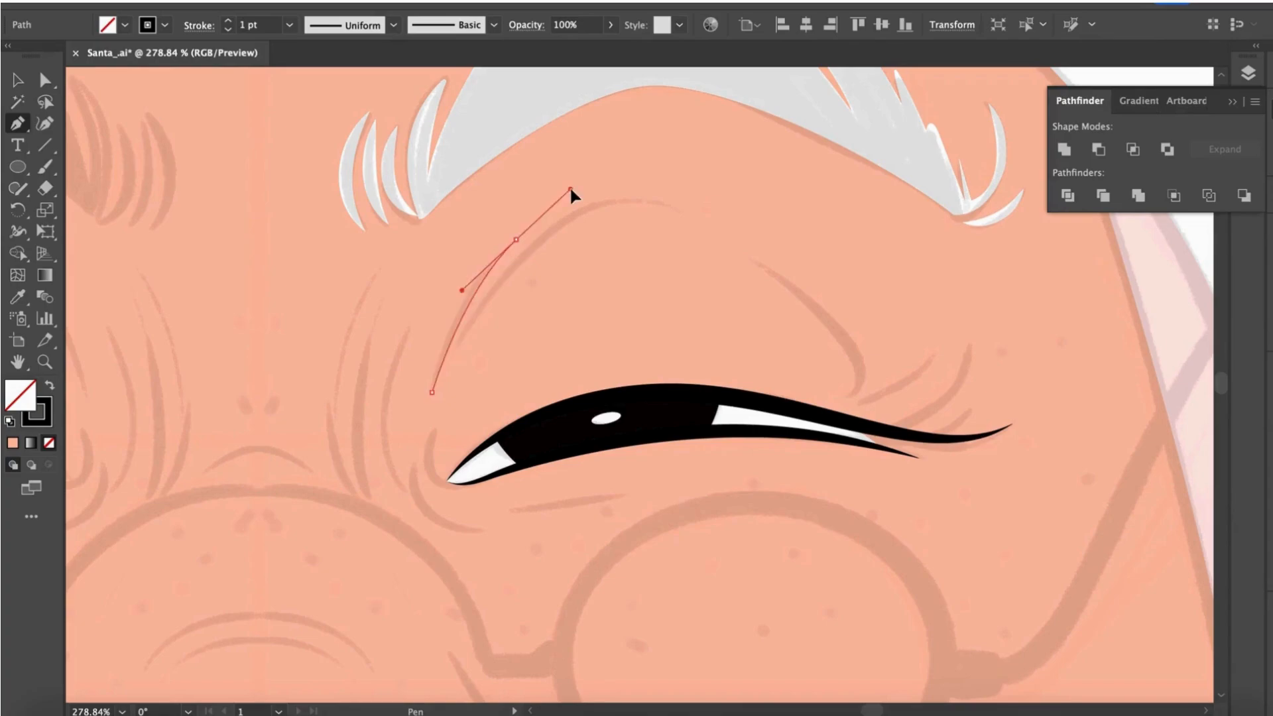
mouse_move(570, 188)
left_mouse_down()
mouse_move(590, 170)
mouse_move(660, 187)
left_mouse_up()
left_click(457, 352, "super")
left_click(454, 356)
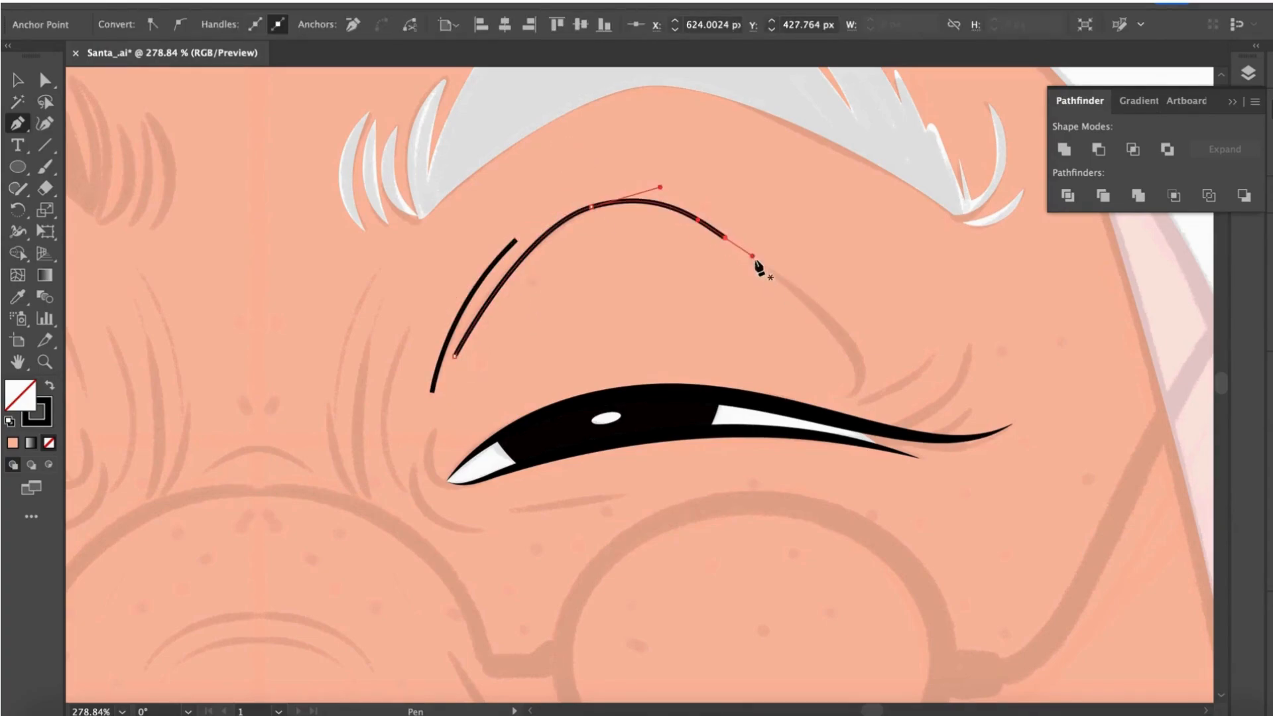
left_click(756, 264, "super")
- Draw the outer eyelid fold line, curving down and hooking inward just above the upper lid's outer end
left_click(751, 256)
left_click_drag(860, 398, 860, 399)
left_click(846, 400)
left_click(851, 405, "super")
- Draw three short curved crow's-foot lines rising from the eye's outer corner
left_click(861, 402)
left_click_drag(930, 359, 980, 282)
left_click(897, 426)
key("Escape")
left_click(930, 437)
left_click_drag(968, 410, 981, 389)
key("Escape")
- Draw two curved fold lines around the eye's inner corner and a short, nearly straight crease beneath the eye
left_click(433, 430)
left_click_drag(528, 471, 530, 471)
key("Escape")
left_click(413, 461)
left_click_drag(475, 530, 548, 531)
key("Escape")
left_click(509, 508)
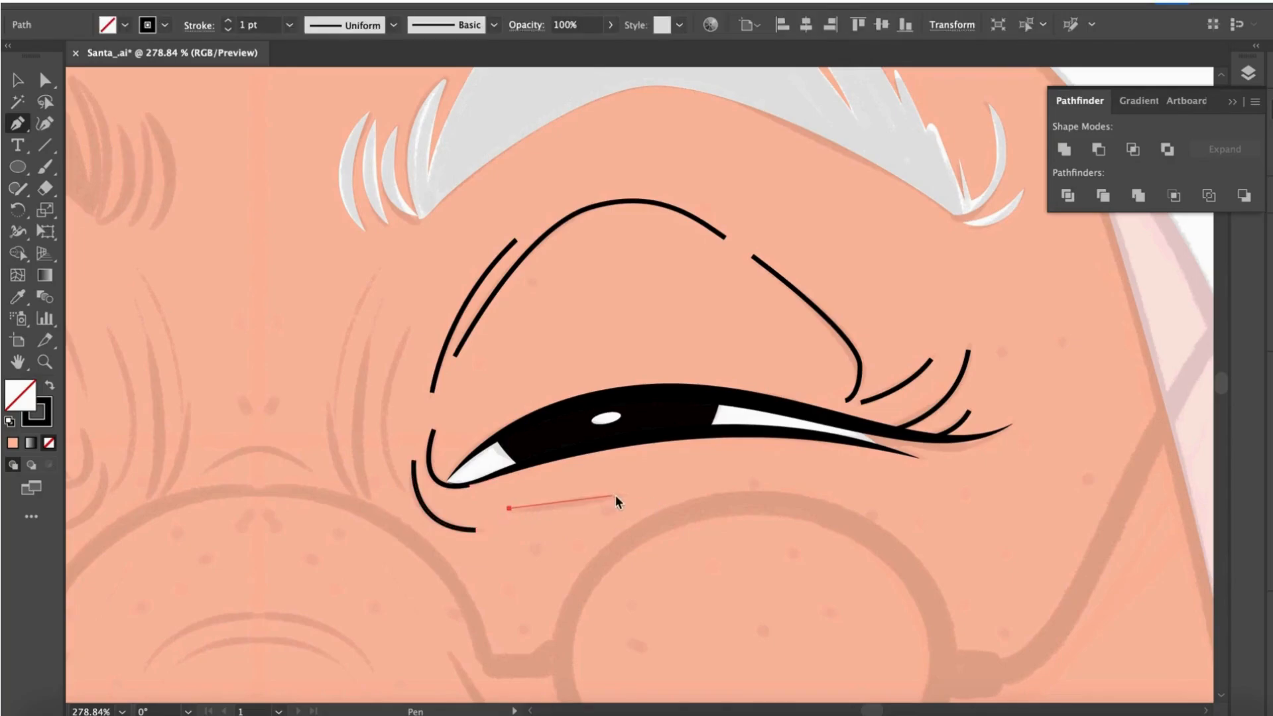
left_click_drag(657, 493, 658, 492)
key("Escape")
- Draw three long wrinkle lines between the eye and the nose bridge, and apply a width profile tapered at both ends to all eye creases
left_click(409, 324)
left_click_drag(459, 558, 455, 534)
key("Escape")
left_click(389, 289)
left_click_drag(370, 498, 407, 569)
key("Escape")
left_click_drag(355, 496, 415, 590)
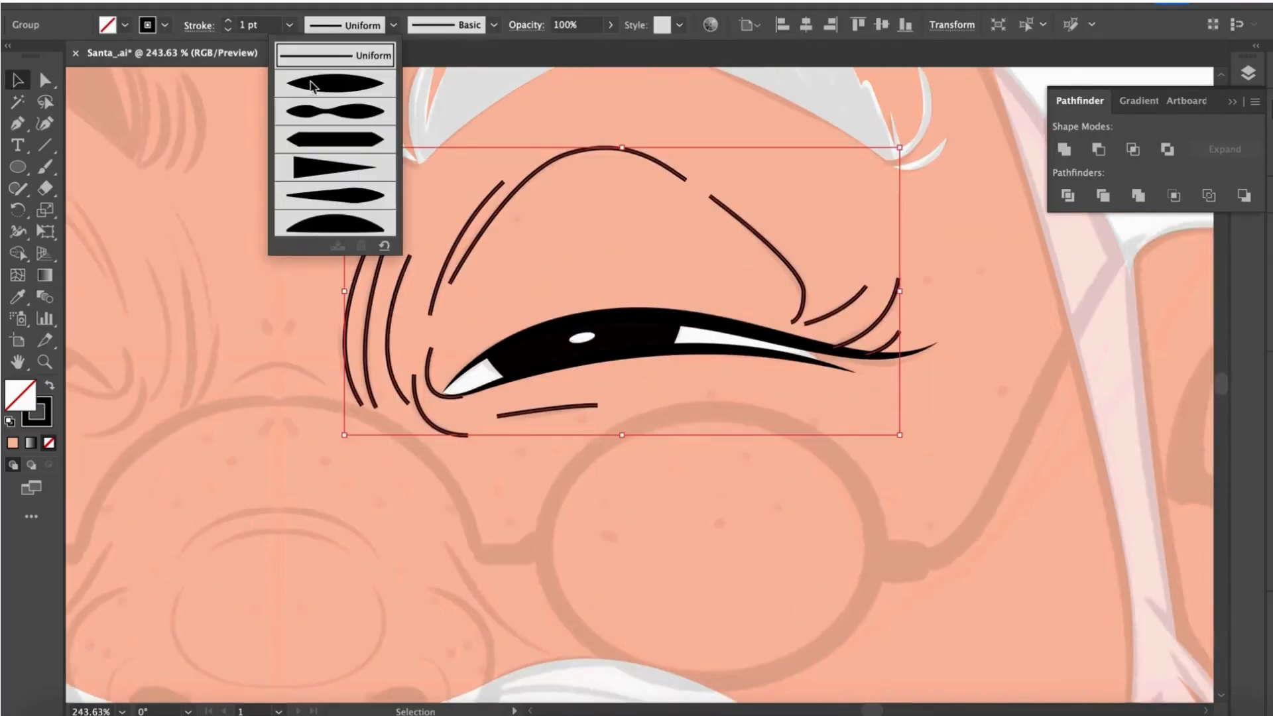
left_click(336, 93)
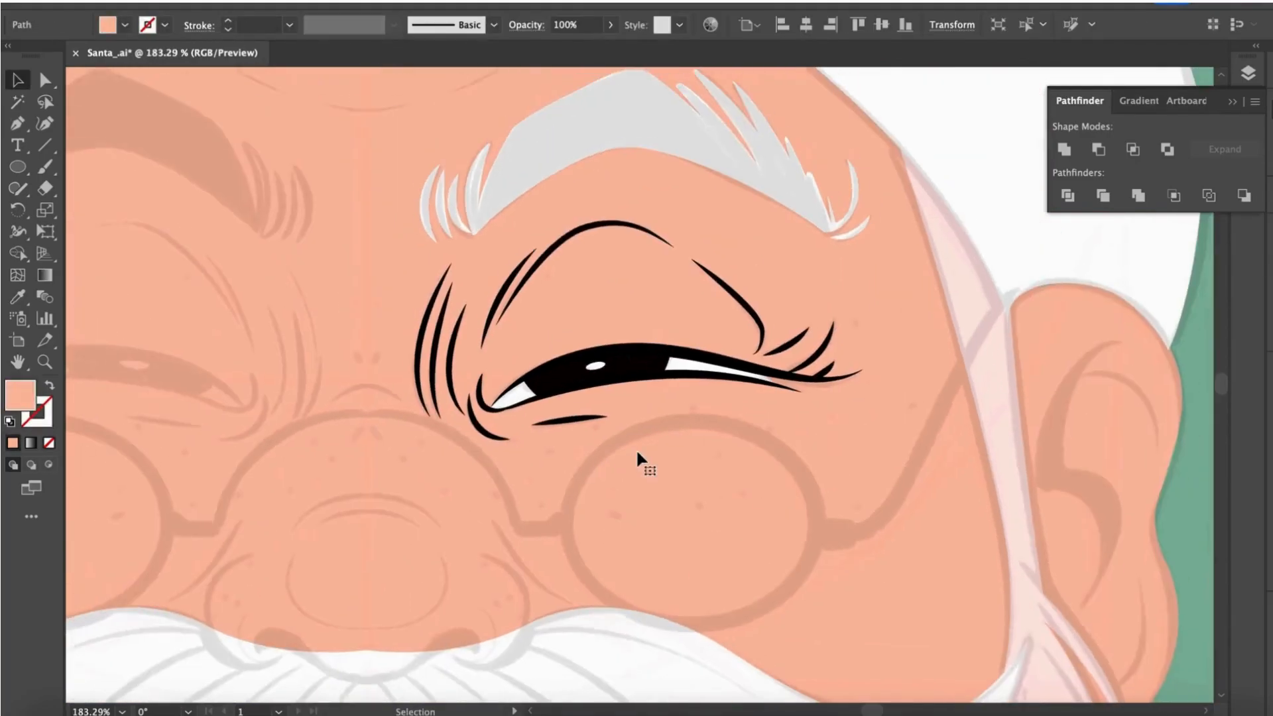
- Draw an ellipse about 90 by 70 px over the sketched glasses lens, with a dark brown fill at 100% opacity
left_click_drag(750, 537, 540, 377)
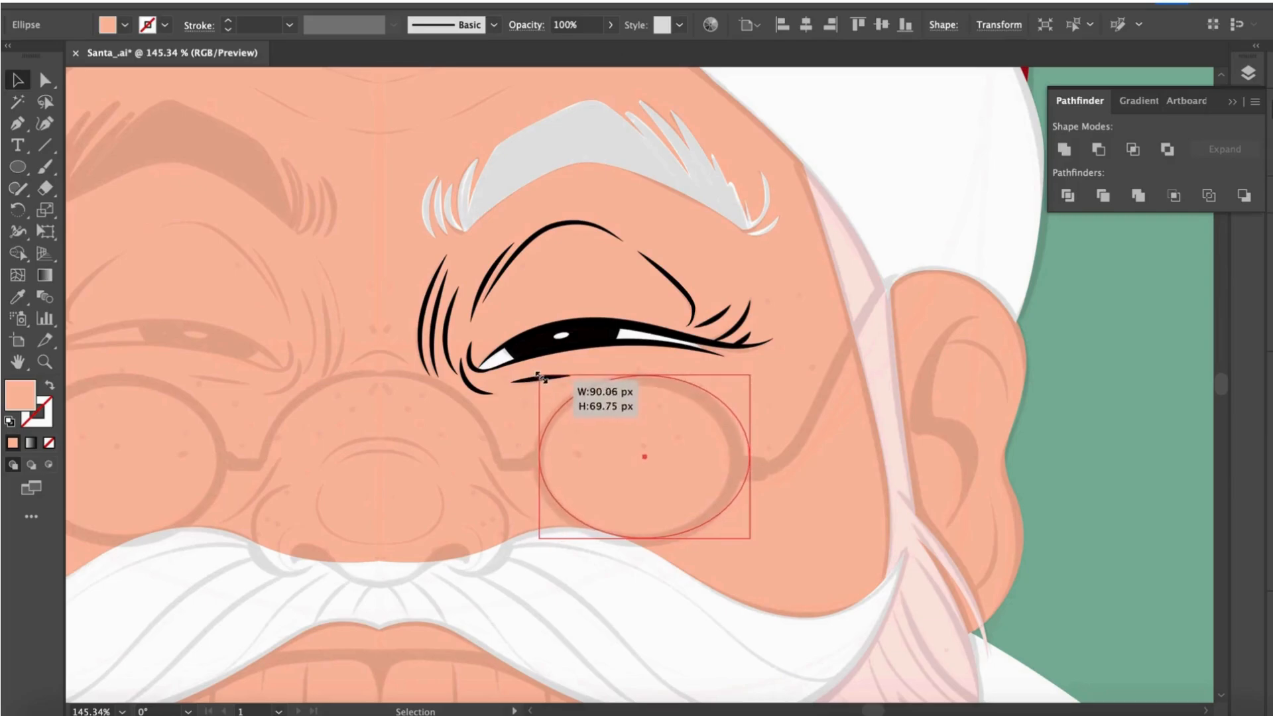
left_click(610, 24)
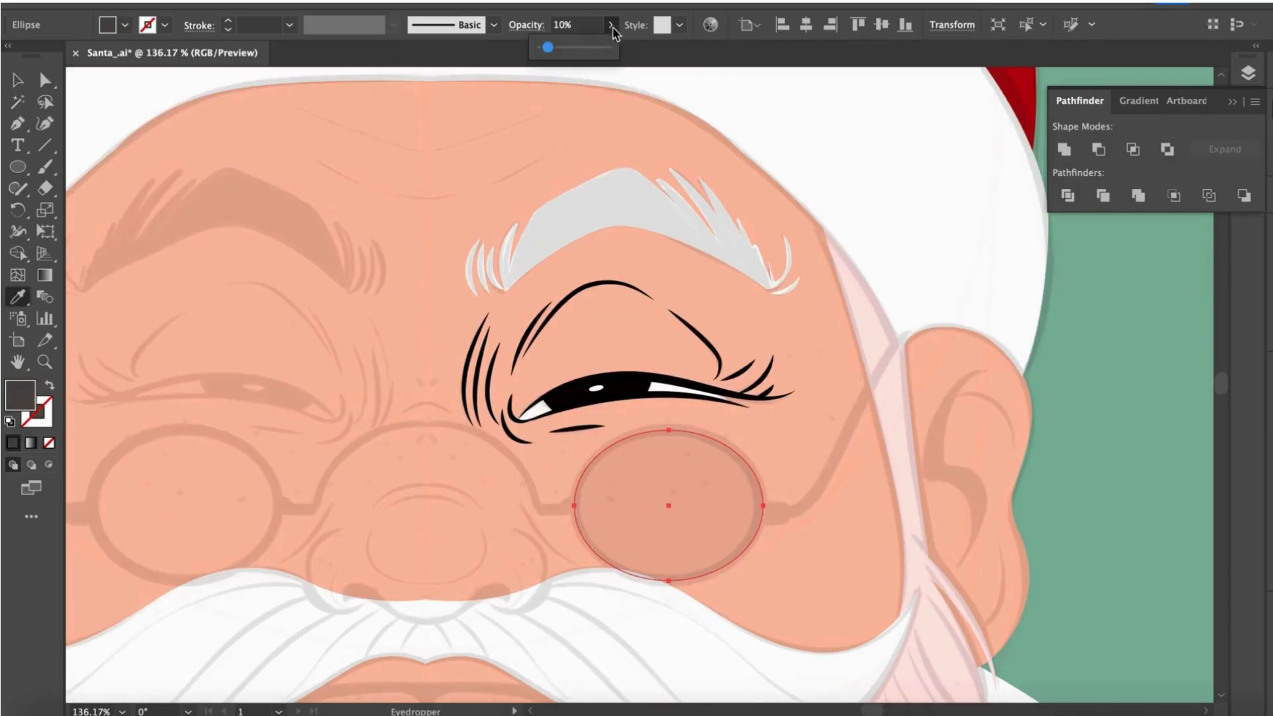
left_click_drag(597, 47, 640, 75)
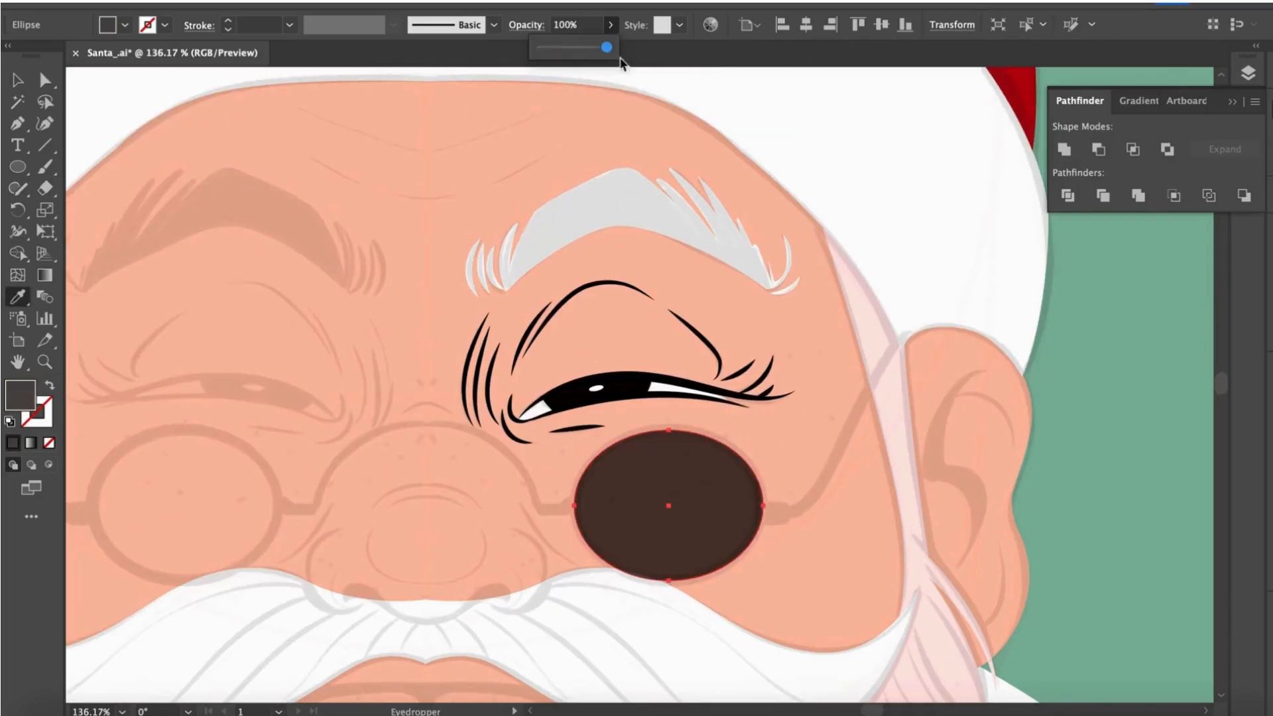
key("v")
- Give the lens a rim ellipse with no fill and a 3 pt black (000000) stroke
left_click(51, 387)
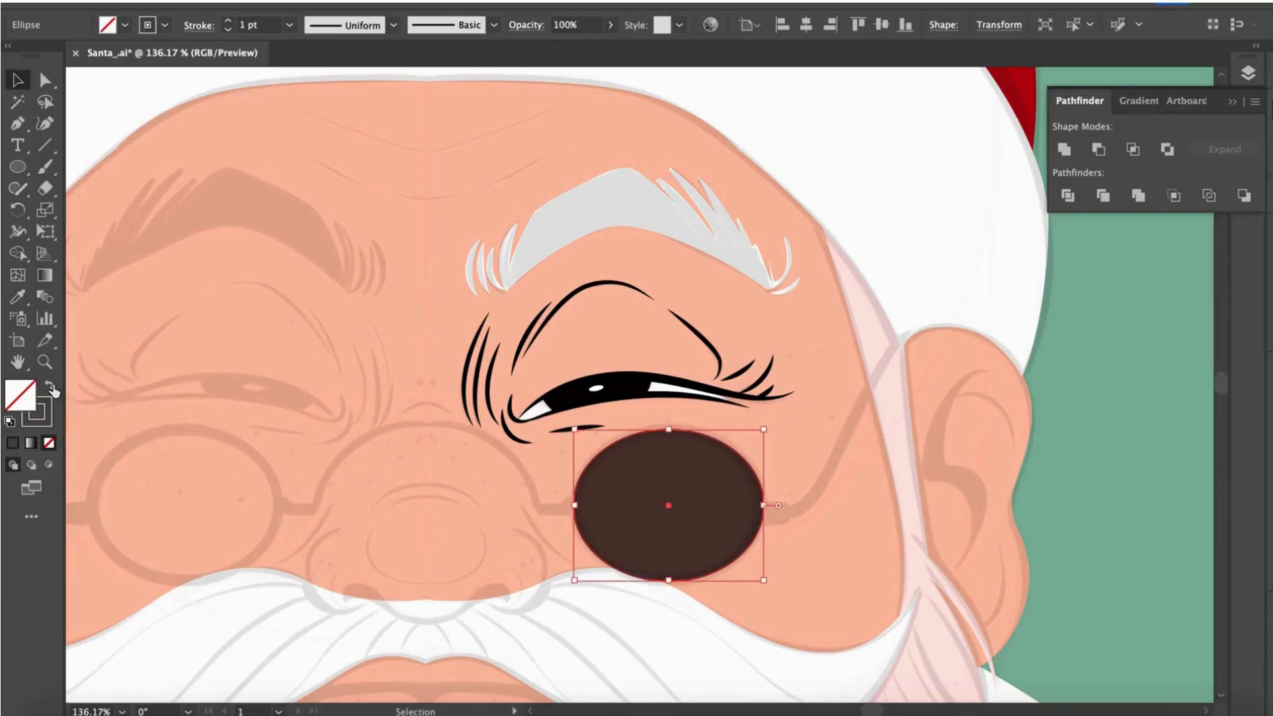
left_click(47, 424)
double_click(44, 403)
left_click(940, 597)
left_click(1247, 377)
left_click(228, 21)
left_click(228, 21)
- Draw a small rectangle at the lens's outer edge as the glasses' hinge block and fill it black without a stroke
scroll(758, 485, "up", 2)
key("m")
left_click_drag(643, 471, 682, 498)
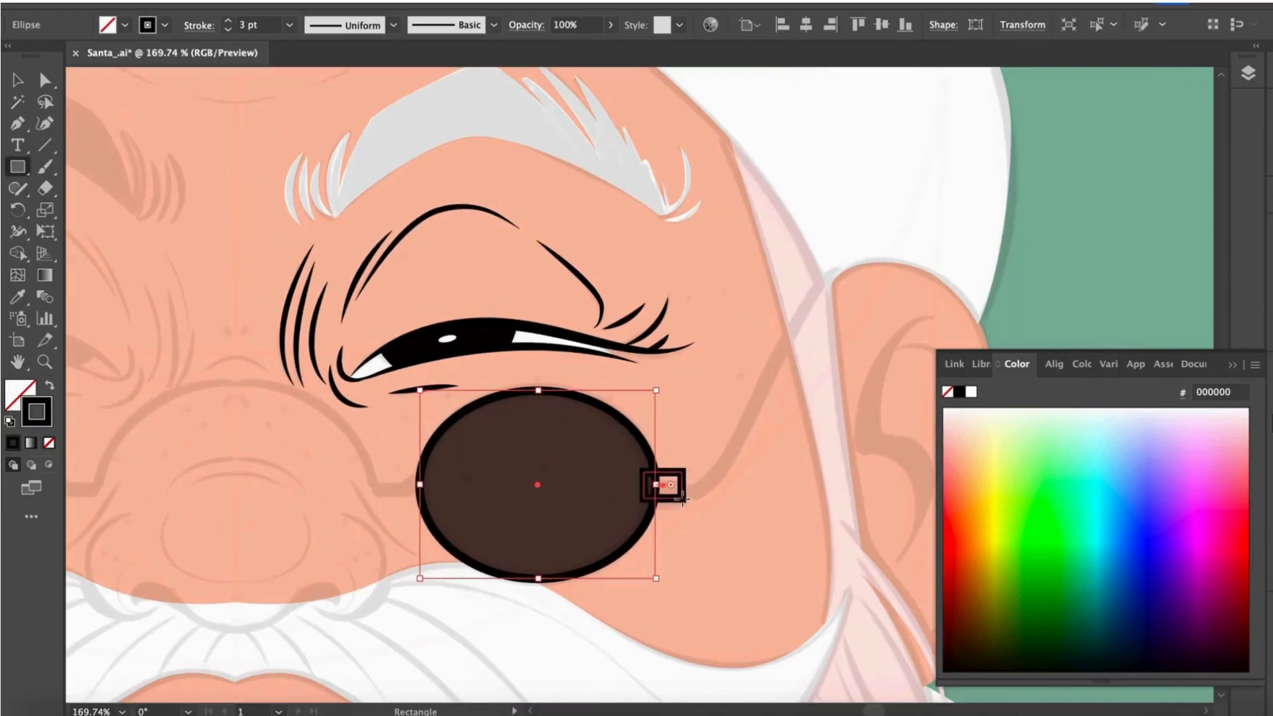
key("shift+x")
key("v")
scroll(572, 478, "up", 2)
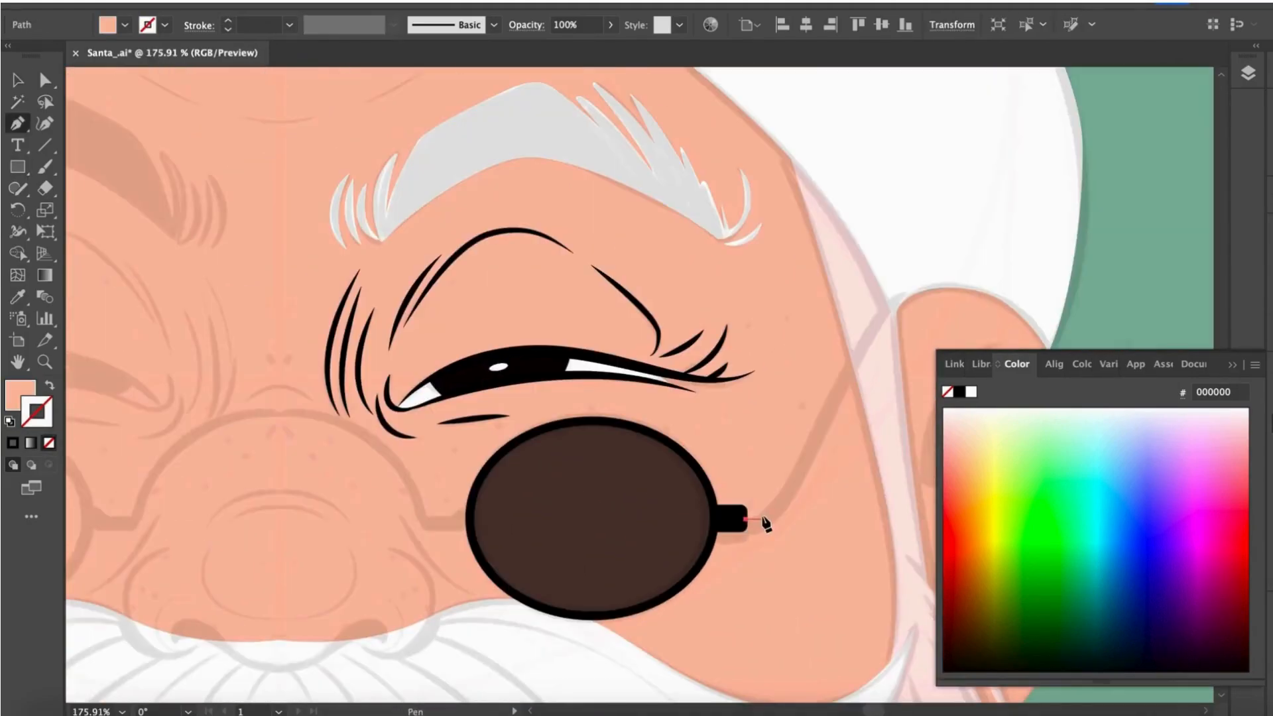
- Draw the glasses' temple arm as a thick black line with rounded ends from the hinge block up to the ear's top
left_click(744, 519)
left_click(760, 519)
scroll(782, 398, "right", 2)
left_click(788, 319)
key("v")
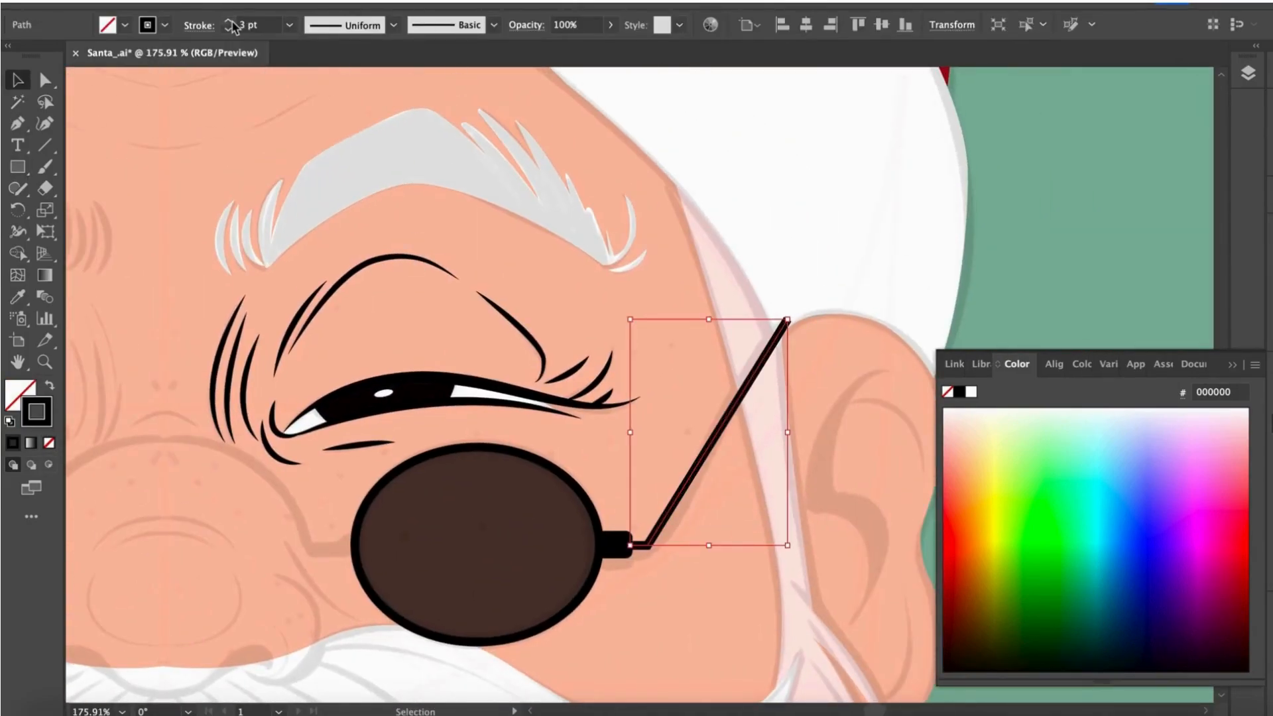
left_click(205, 28)
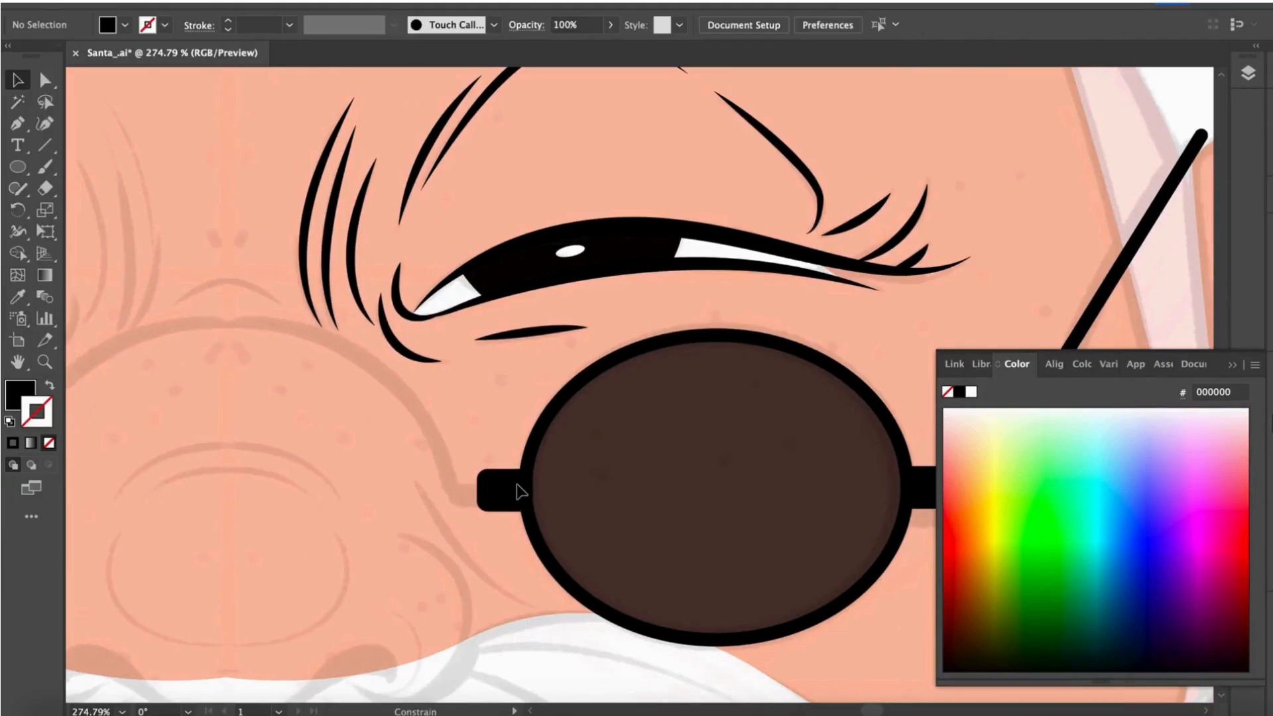
- Shorten the black block on the lens's inner side and trace the upper eyelid area between the crease and the lid line
left_click(516, 485)
left_click_drag(478, 490, 494, 490)
scroll(509, 491, "down", 5)
left_click_drag(430, 385, 430, 376)
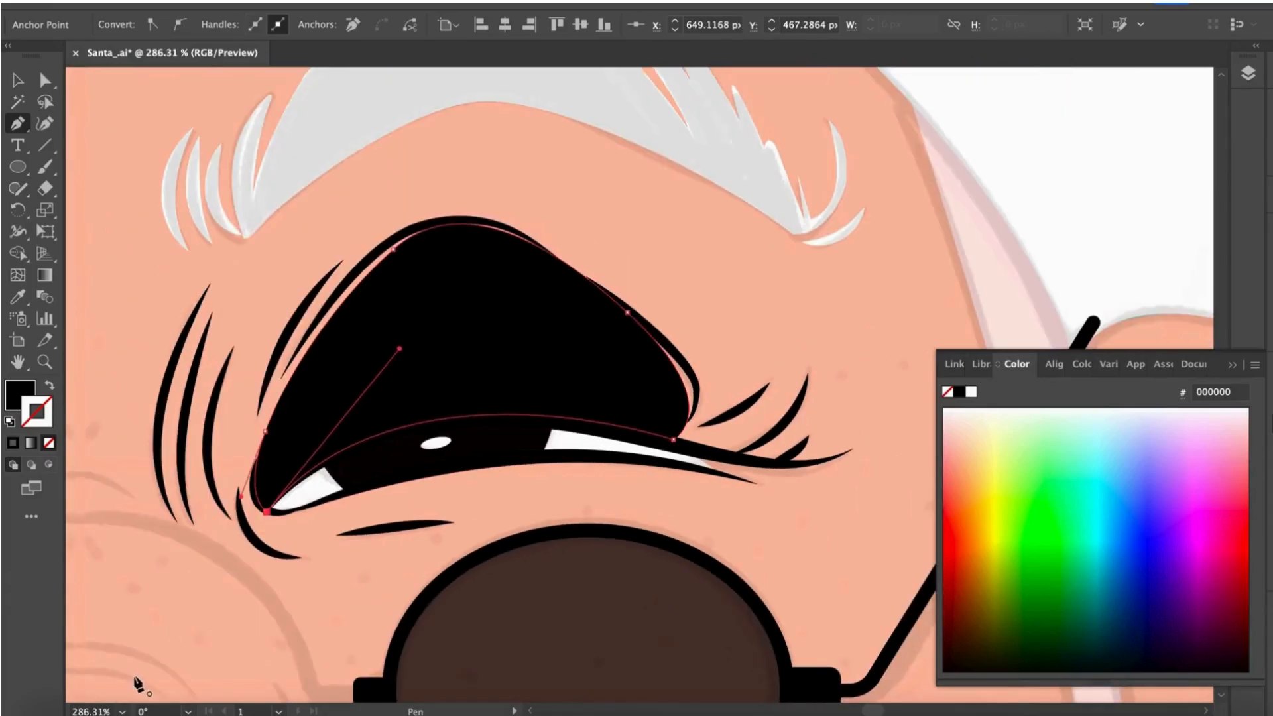
- Sample the skin colour for the upper eyelid area's fill and deepen it to a darker orange
key("i")
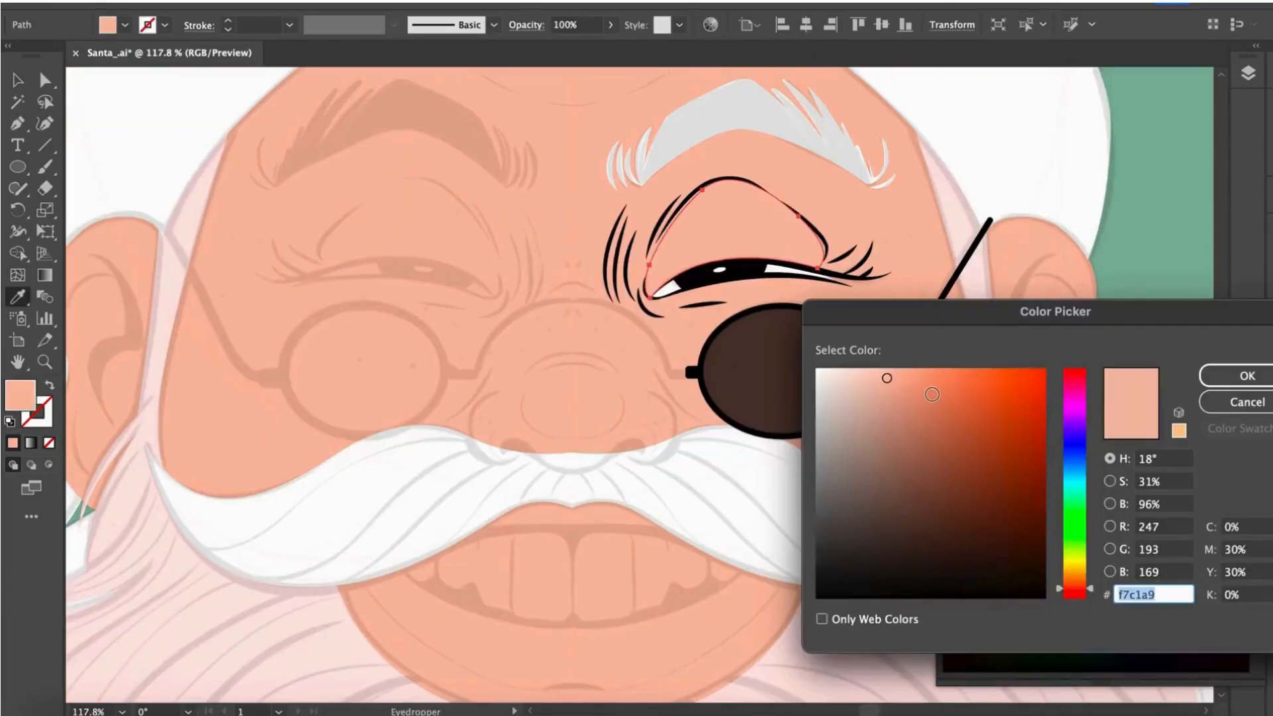
left_click(932, 394)
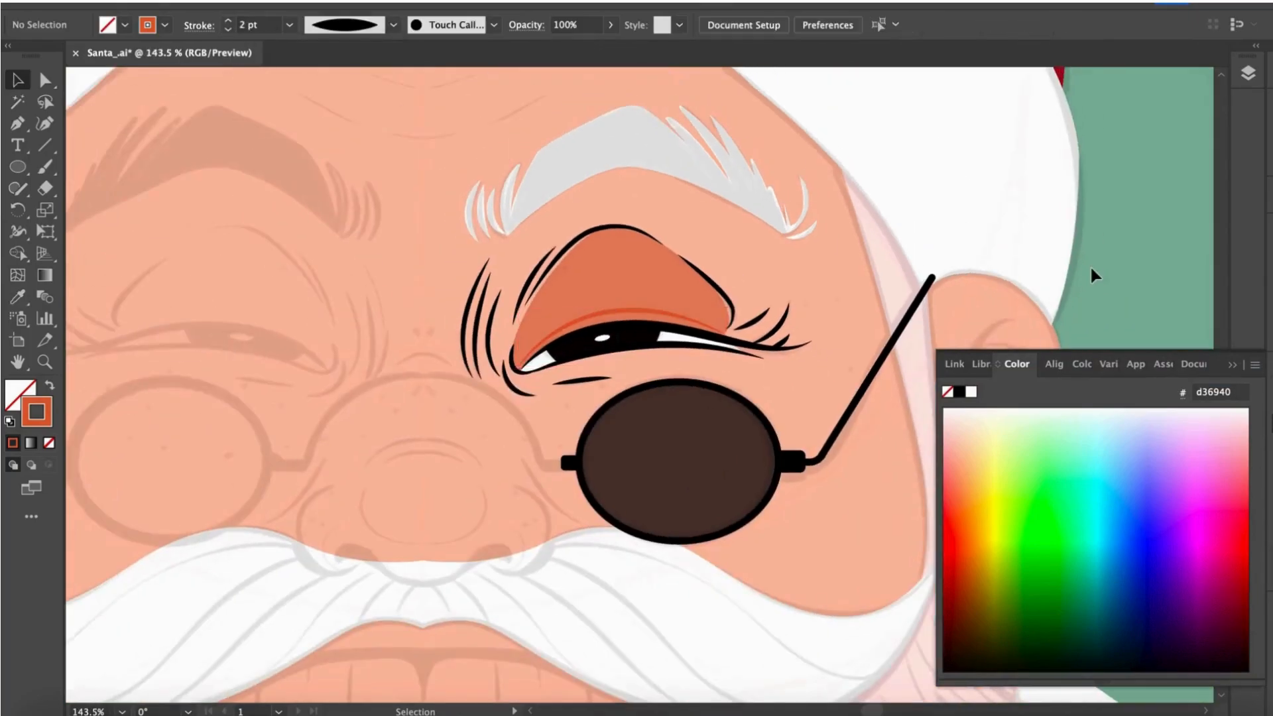
- Fill the eyebrow's semi-transparent shadow copy with the eyelid's orange and raise its opacity
left_click(713, 281)
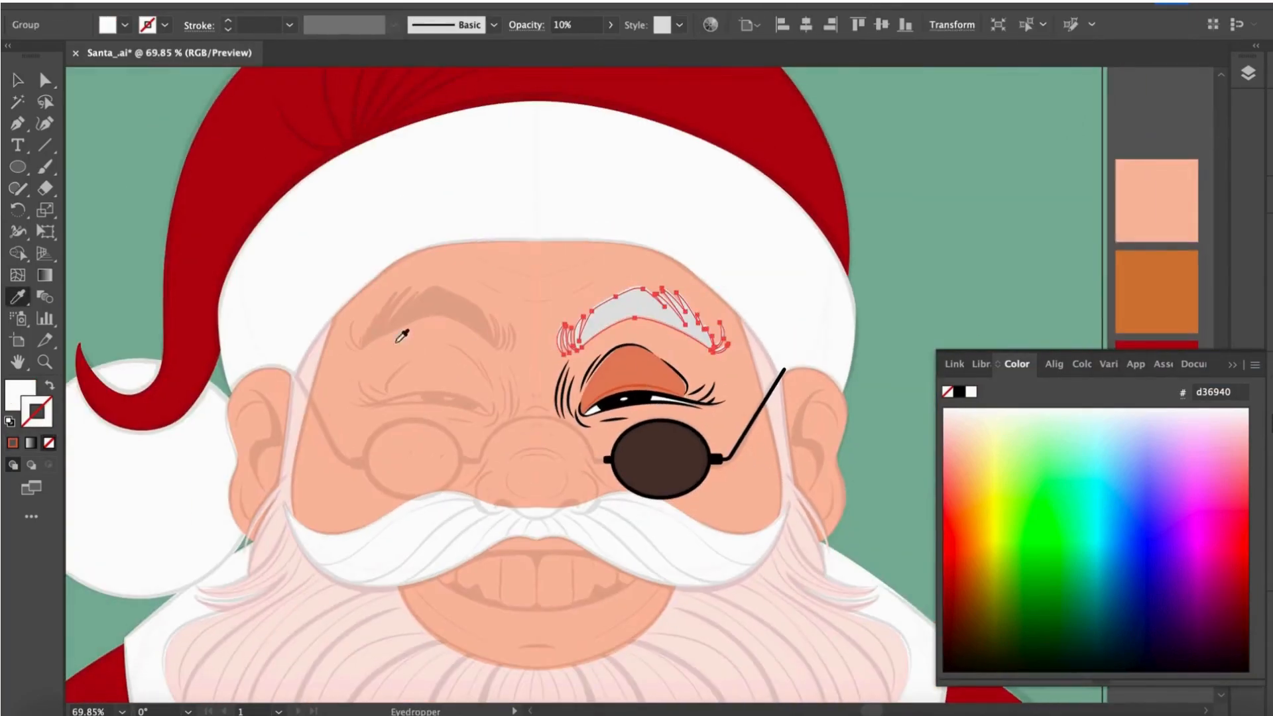
left_click(13, 443)
left_click(50, 386)
left_click(49, 443)
left_click(17, 393)
scroll(642, 365, "up", 5)
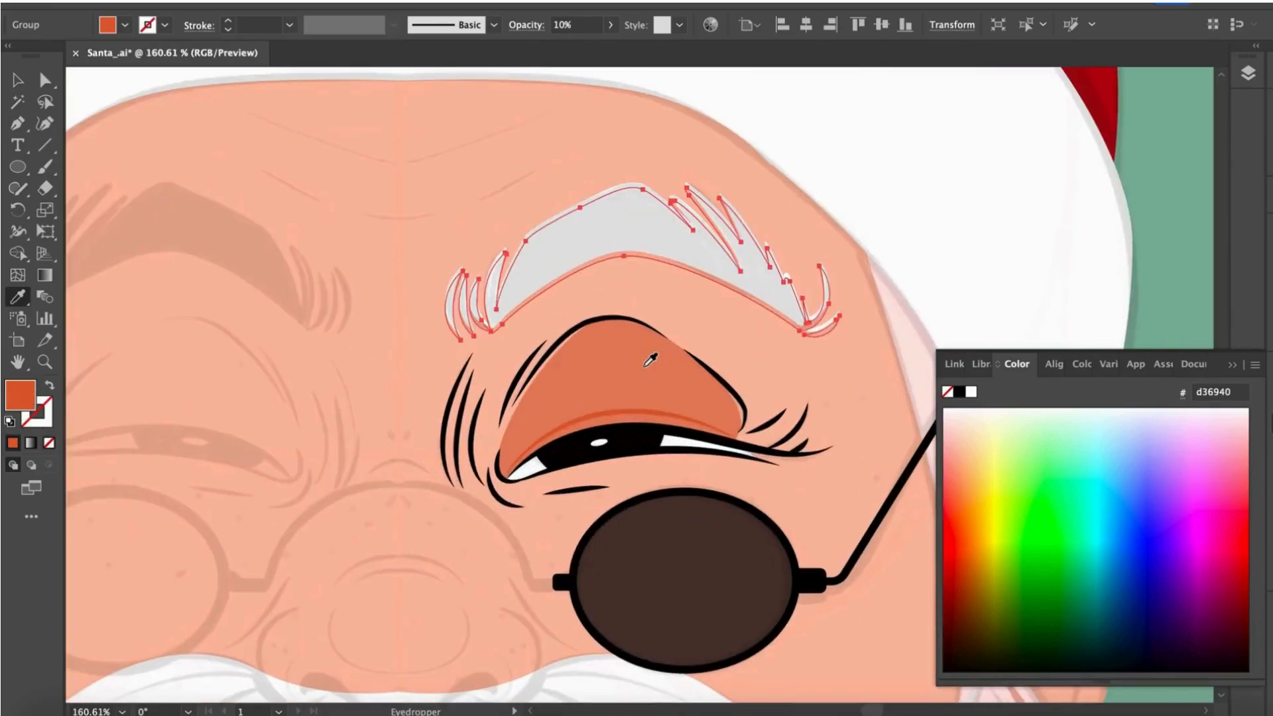
left_click(610, 25)
left_click_drag(545, 48, 594, 50)
- Trace the S-shaped inner fold of the ear beside the glasses' arm as an orange filled shape without a stroke
scroll(800, 270, "up", 3)
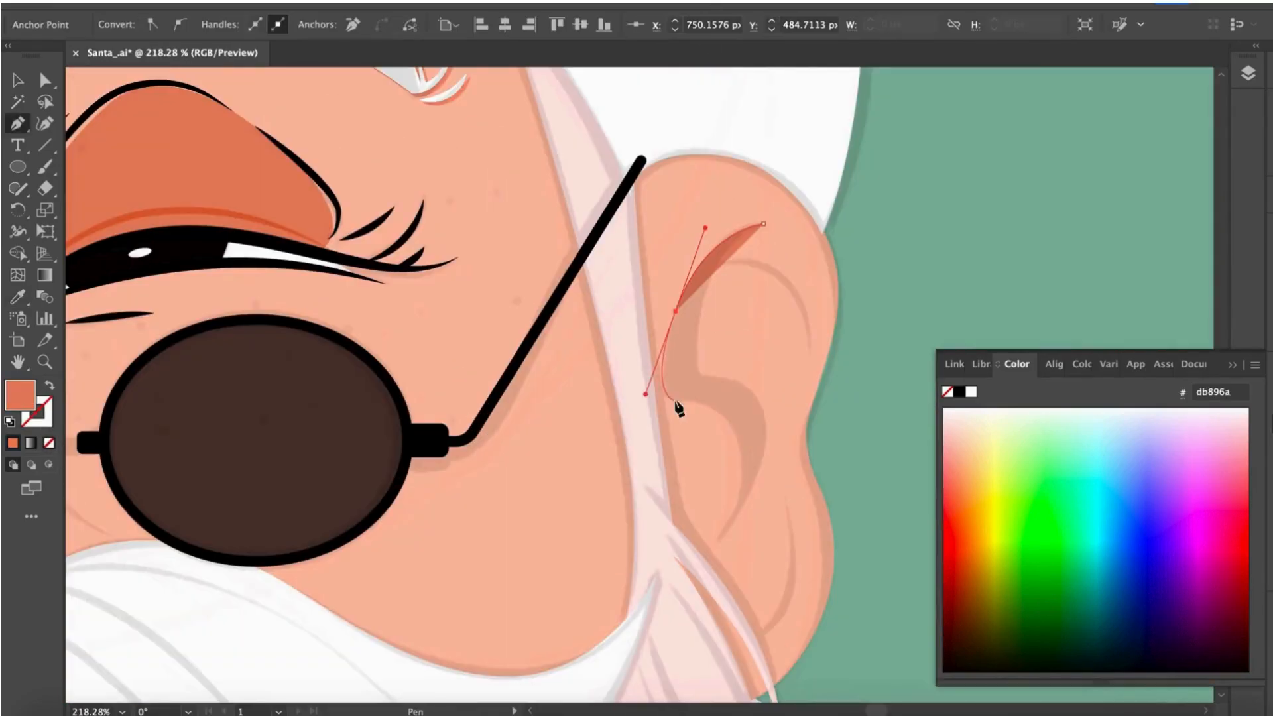
left_click_drag(677, 400, 690, 401)
left_click_drag(717, 536, 697, 565)
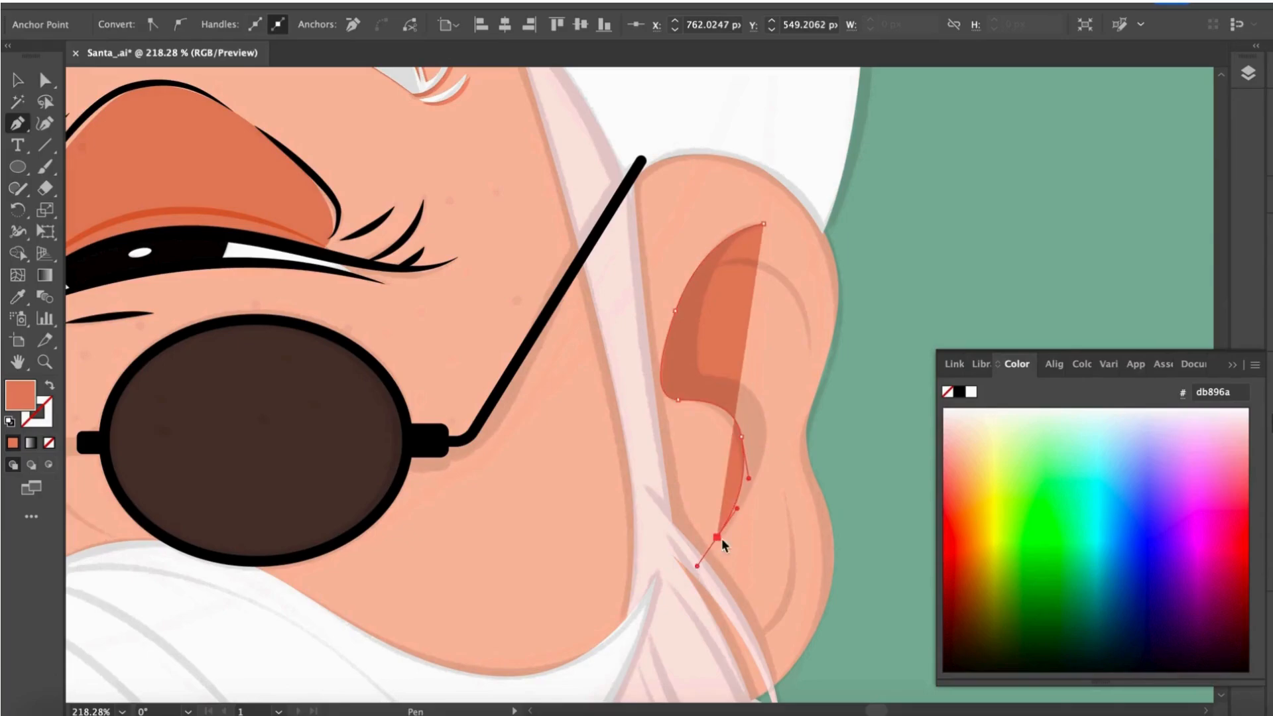
left_click_drag(759, 458, 767, 417)
left_click_drag(704, 375, 643, 372)
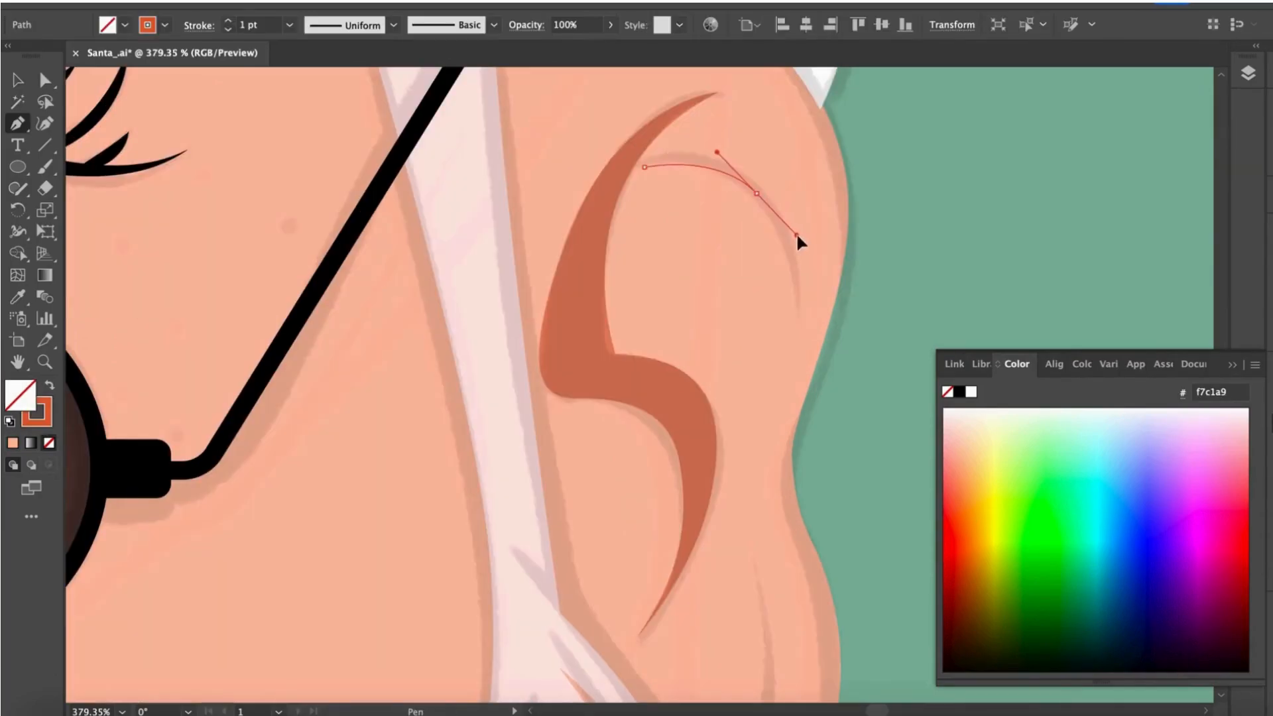
- Draw two curved orange fold lines inside the ear's upper and lower rim without fill and change their stroke weight
left_click_drag(801, 244, 795, 315)
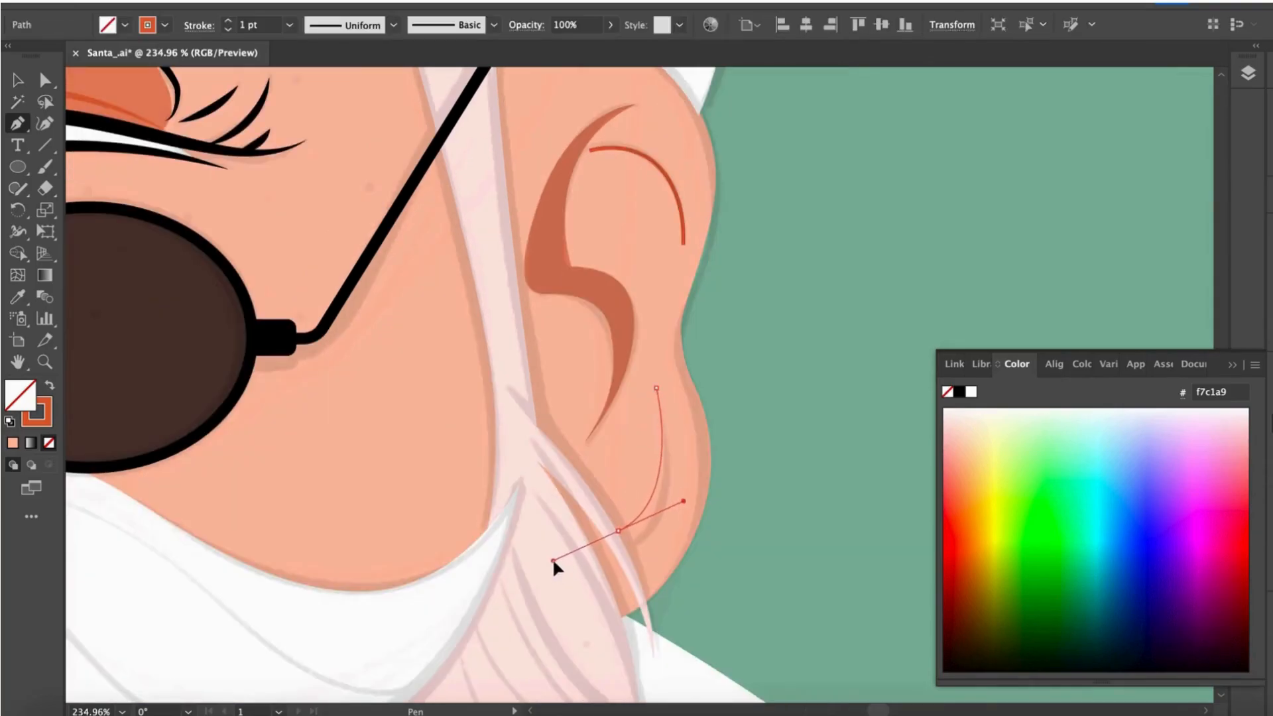
left_click_drag(553, 561, 545, 565)
key("v")
left_click(679, 202, "shift")
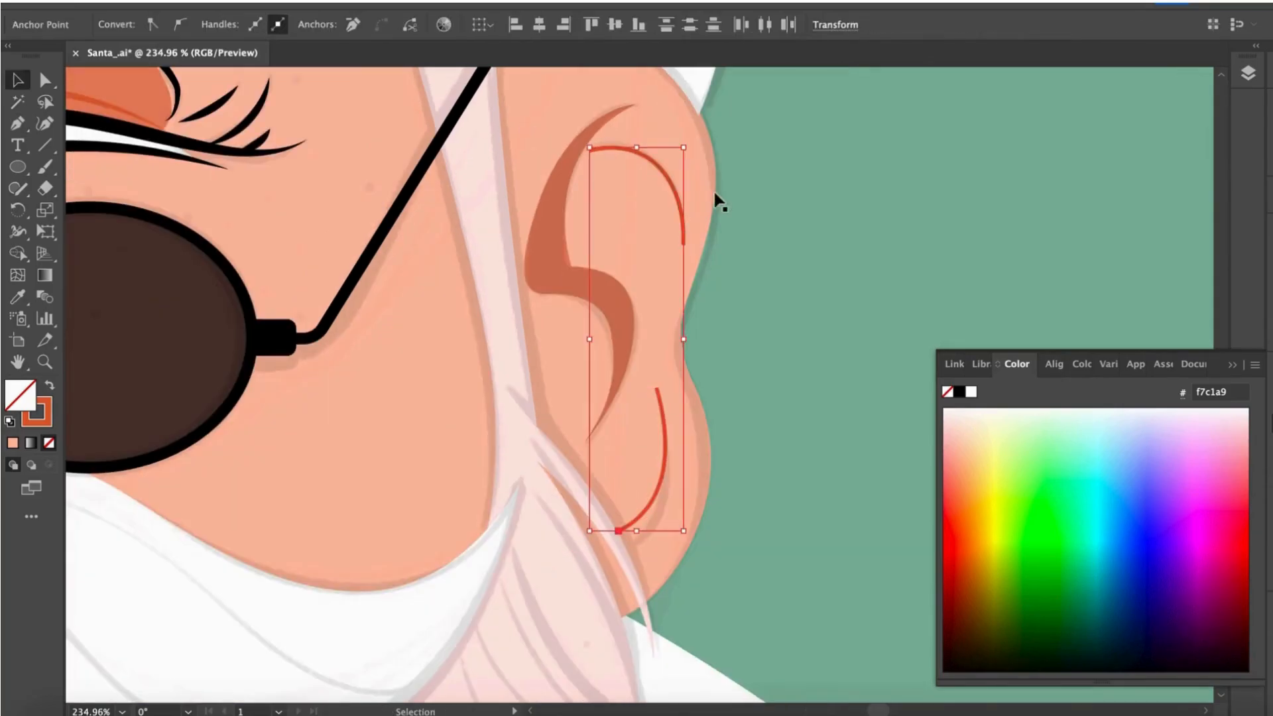
left_click(683, 242)
left_click(663, 478, "shift")
left_click(228, 21)
left_click(759, 346)
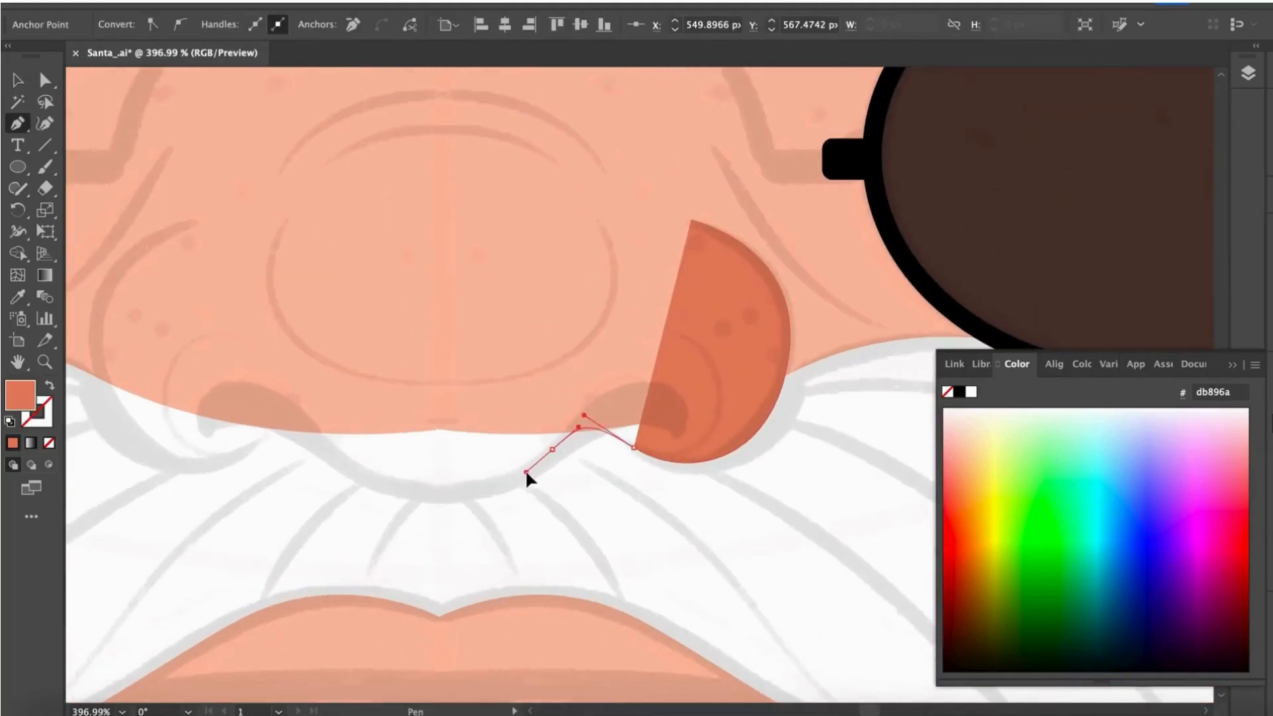
- Trace the half of the nose nearest the glasses in orange, running along its lower edge and closing at the face's centre line
left_click(445, 495)
left_click_drag(388, 496, 376, 496)
scroll(376, 496, "down", 5)
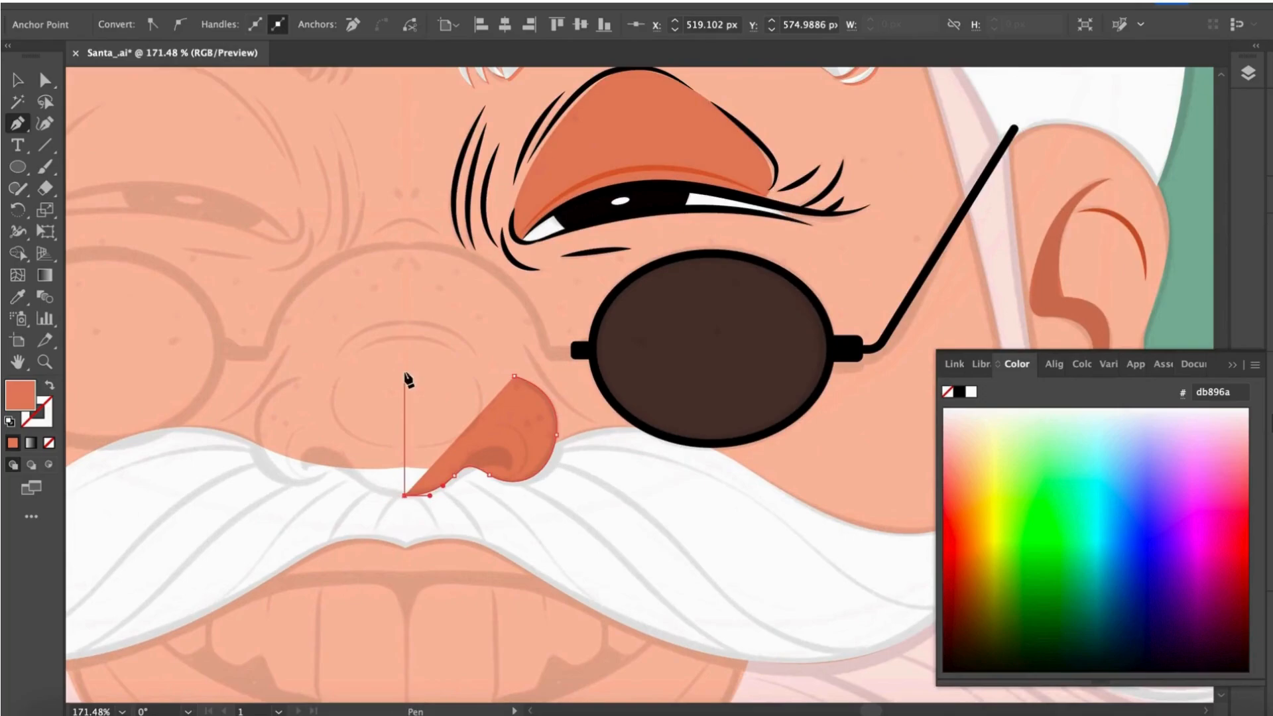
left_click(404, 441)
scroll(486, 407, "up", 2)
left_click_drag(475, 403, 501, 341)
scroll(536, 373, "down", 5)
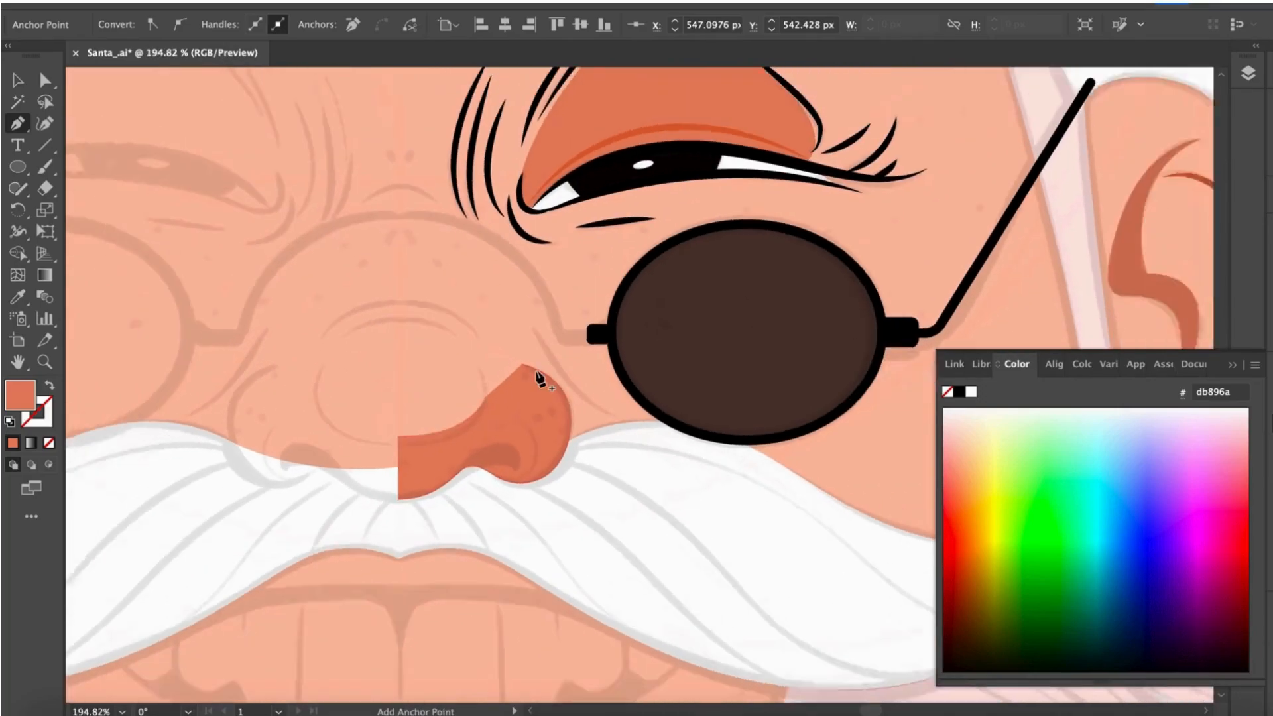
- Trace the nostril over the sketch's dark shape and fill it black (000000)
scroll(527, 374, "up", 10)
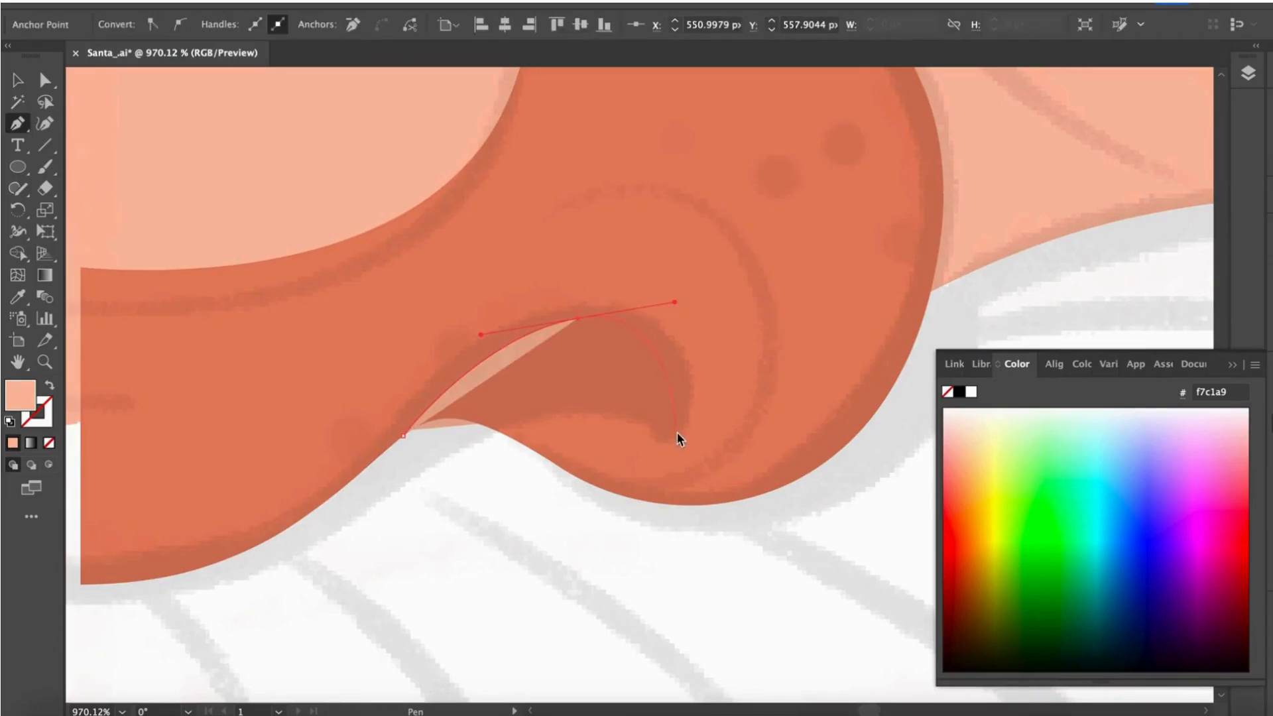
left_click_drag(676, 432, 644, 466)
left_click_drag(439, 462, 373, 494)
left_click(403, 437)
double_click(20, 395)
type("000000")
key("Return")
scroll(592, 530, "down", 2)
- Adjust an anchor on the nostril's lower edge so the curve follows the opening in the nose
key("v")
left_click(503, 470)
left_click(549, 472)
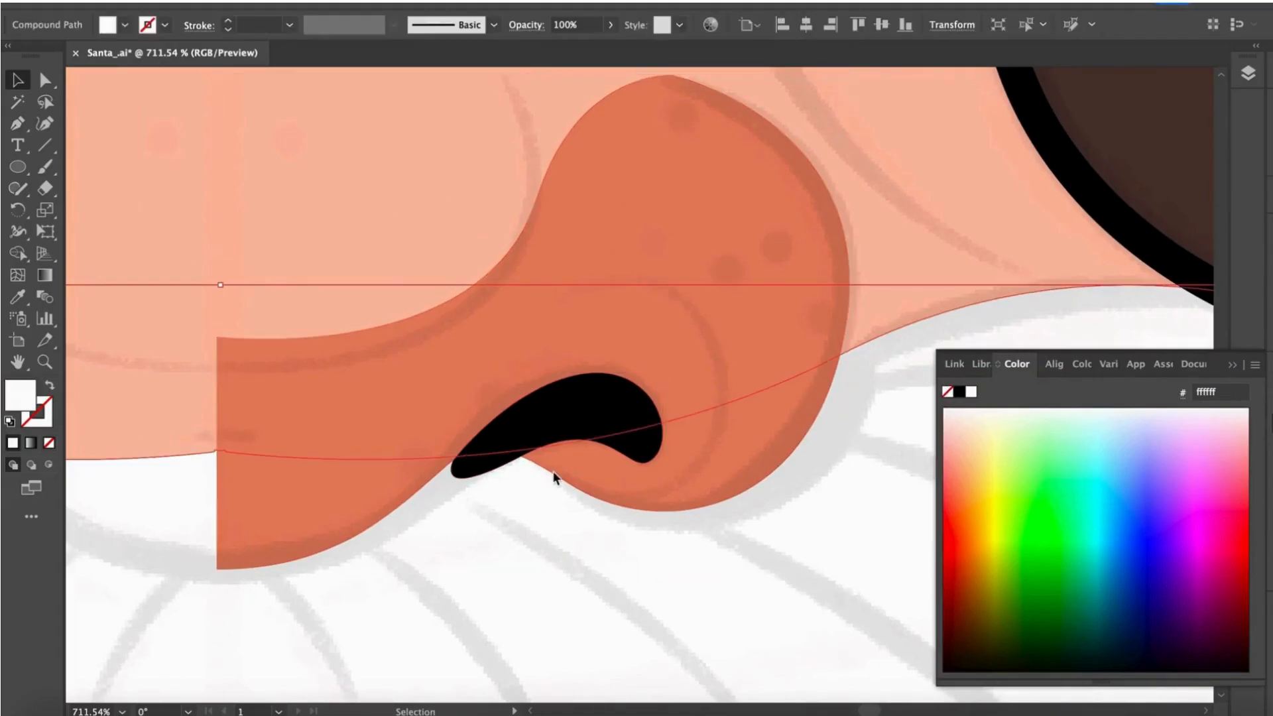
key("a")
left_click(507, 464)
scroll(507, 464, "up", 2)
left_click_drag(527, 451, 513, 449)
- Trim away the part of the black nostril shape that extends below the nose's edge
key("v")
left_click(535, 446, "shift")
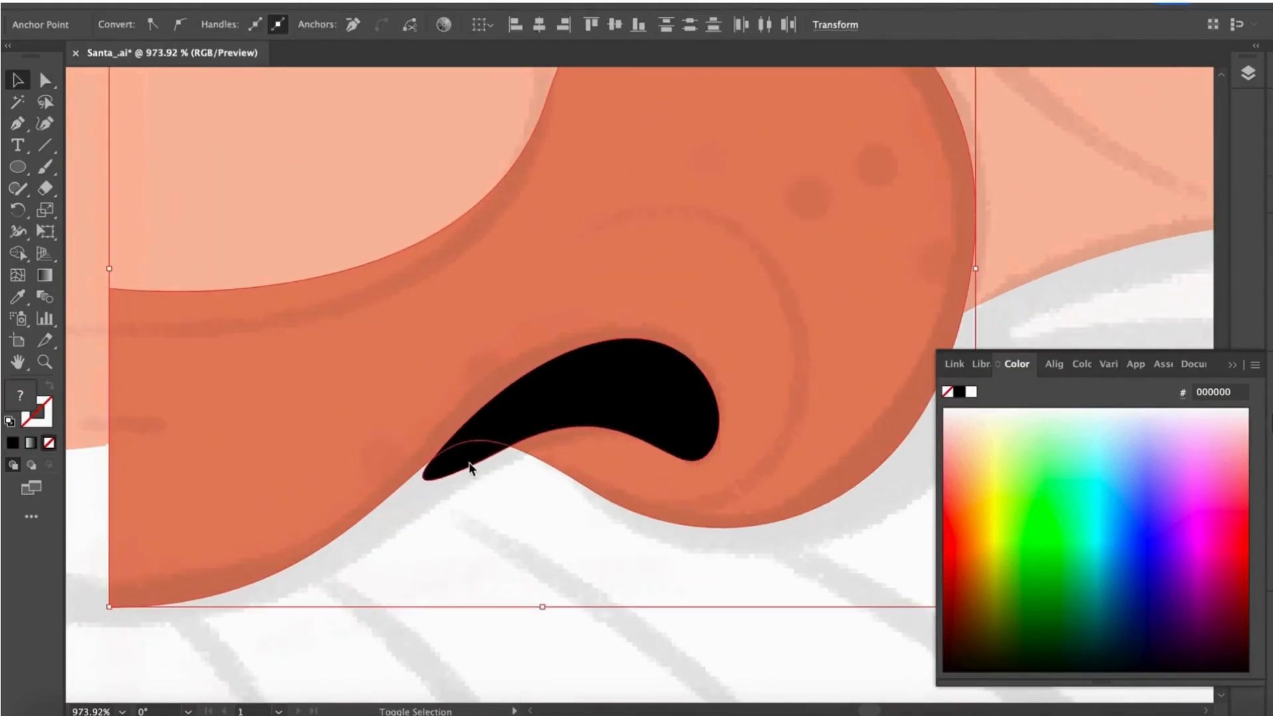
scroll(474, 462, "down", 2)
left_click(468, 464)
scroll(453, 464, "down", 5)
left_click(514, 434)
- Draw the curved nostril wing line around the nostril with no fill and a dark brown 5b3327 stroke
key("p")
left_click(438, 348)
left_click_drag(549, 364, 578, 417)
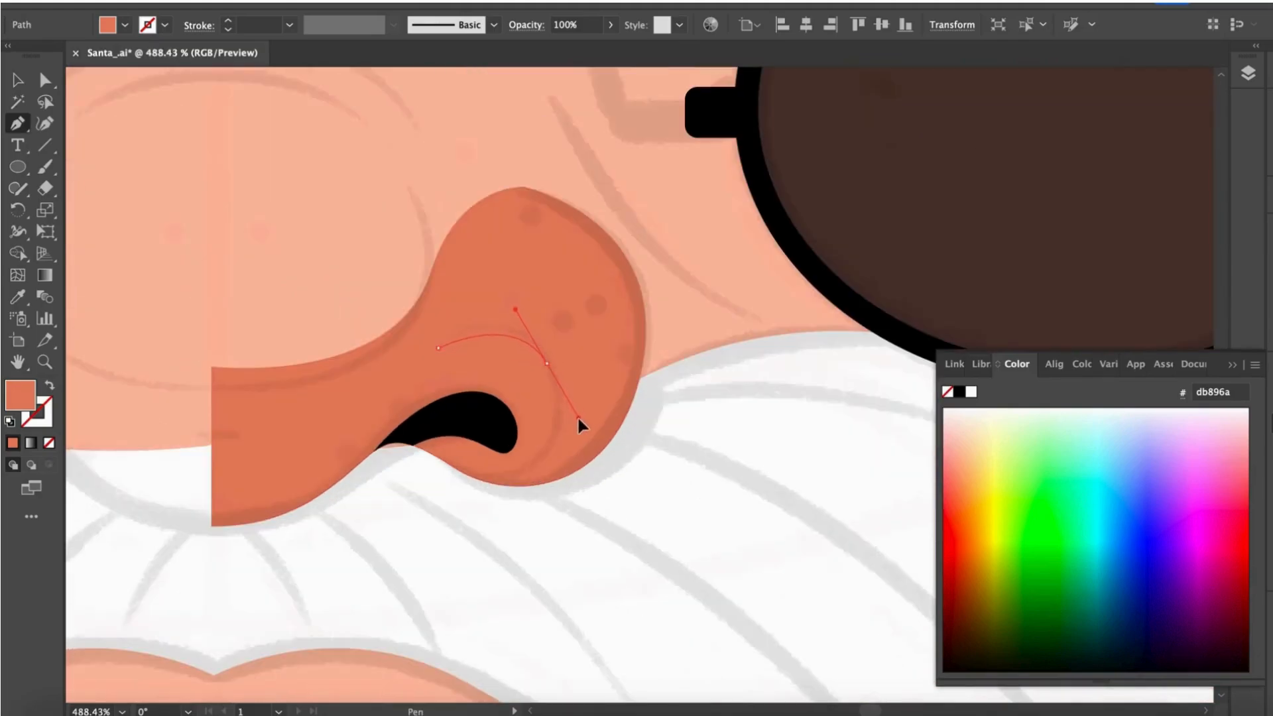
left_click_drag(463, 472, 381, 466)
scroll(381, 466, "up", 5)
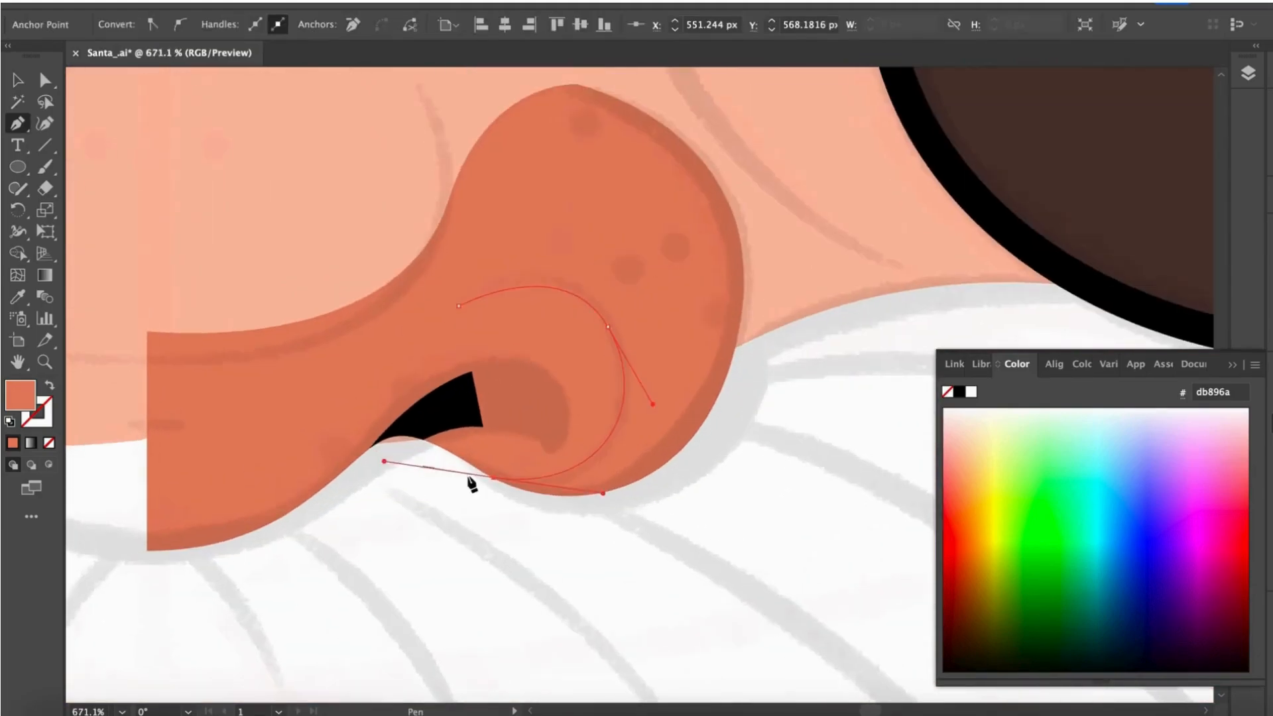
key("shift+x")
double_click(36, 411)
type("5b3327")
left_click(1216, 384)
scroll(756, 497, "down", 3)
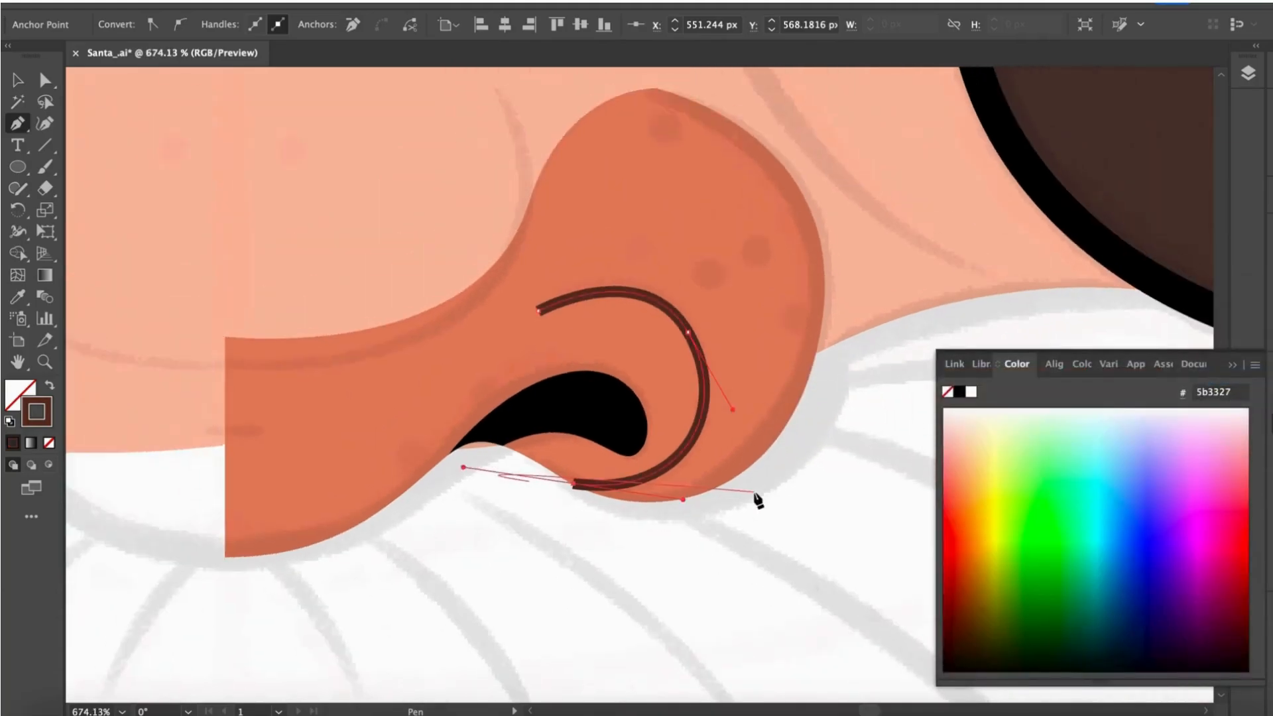
- Reflect a copy of the half nose with its nostril and wing line across the vertical axis and align it on the opposite side
key("v")
scroll(679, 171, "down", 3)
right_click(680, 171)
mouse_move(762, 598)
left_click(881, 599)
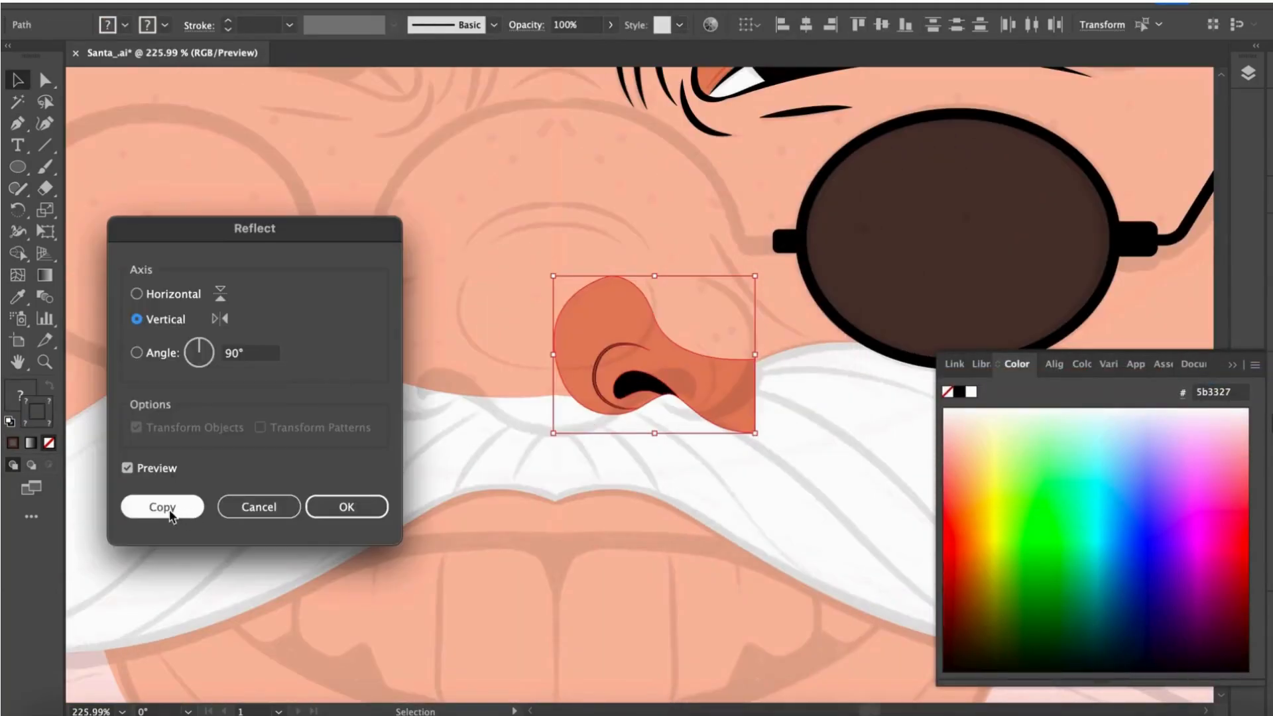
left_click(154, 510)
left_click_drag(479, 413, 495, 416)
- Unite the two orange nose halves into one shape
scroll(496, 417, "down", 3)
left_click(531, 411, "shift")
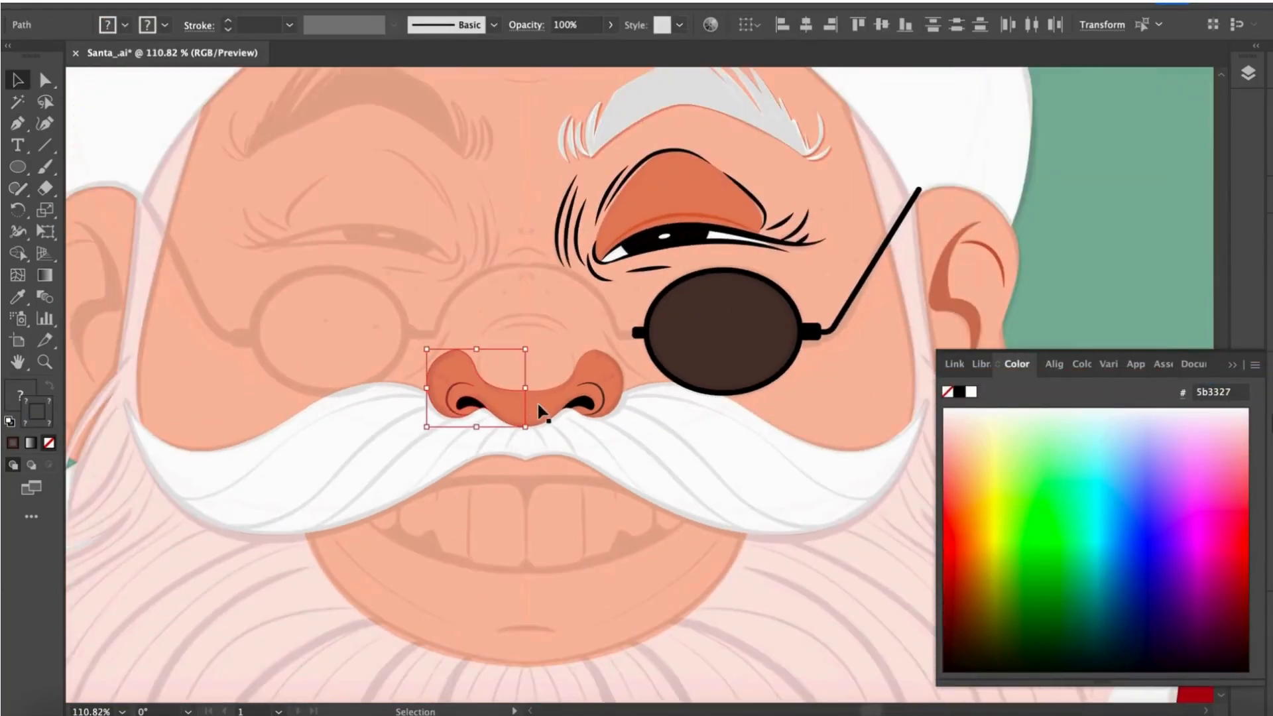
scroll(531, 411, "up", 2)
key("shift+ctrl+F9")
left_click(1063, 149)
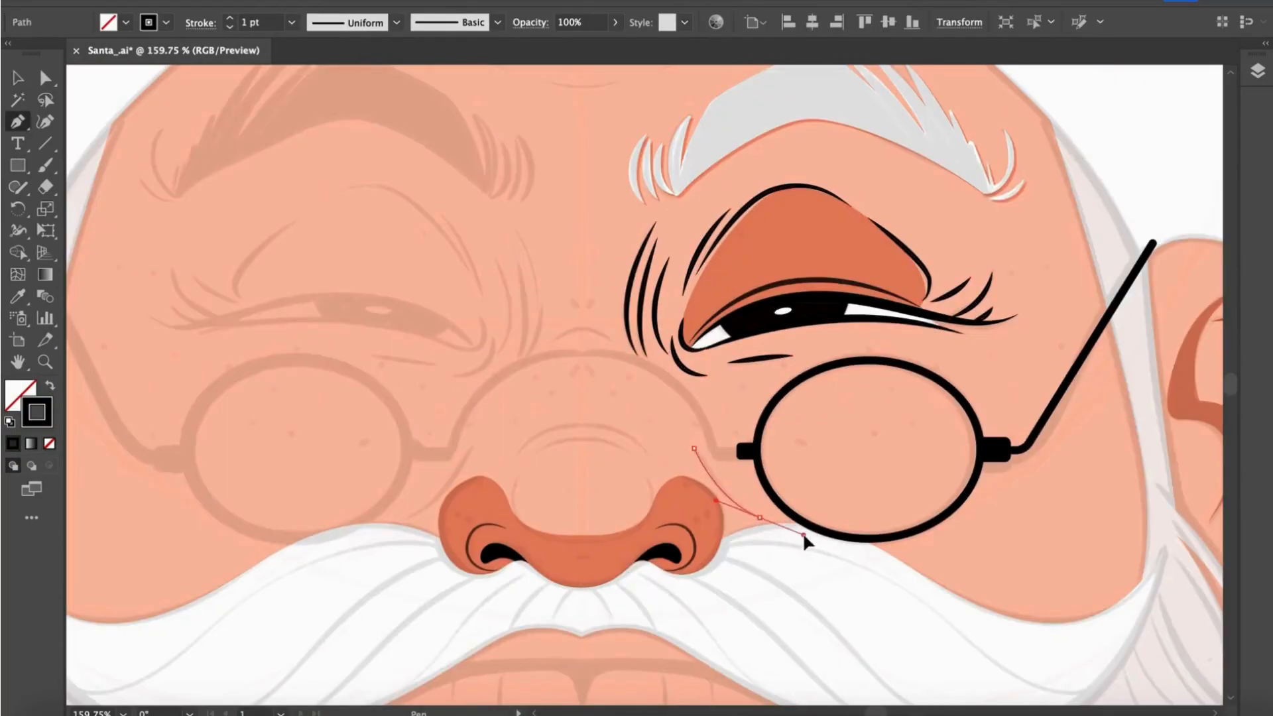
- Draw two curved forehead wrinkles from the face's centre line towards the white eyebrow with a 1 pt black stroke
scroll(802, 532, "up", 5)
key("Escape")
left_click(552, 303)
left_click_drag(663, 266, 663, 266)
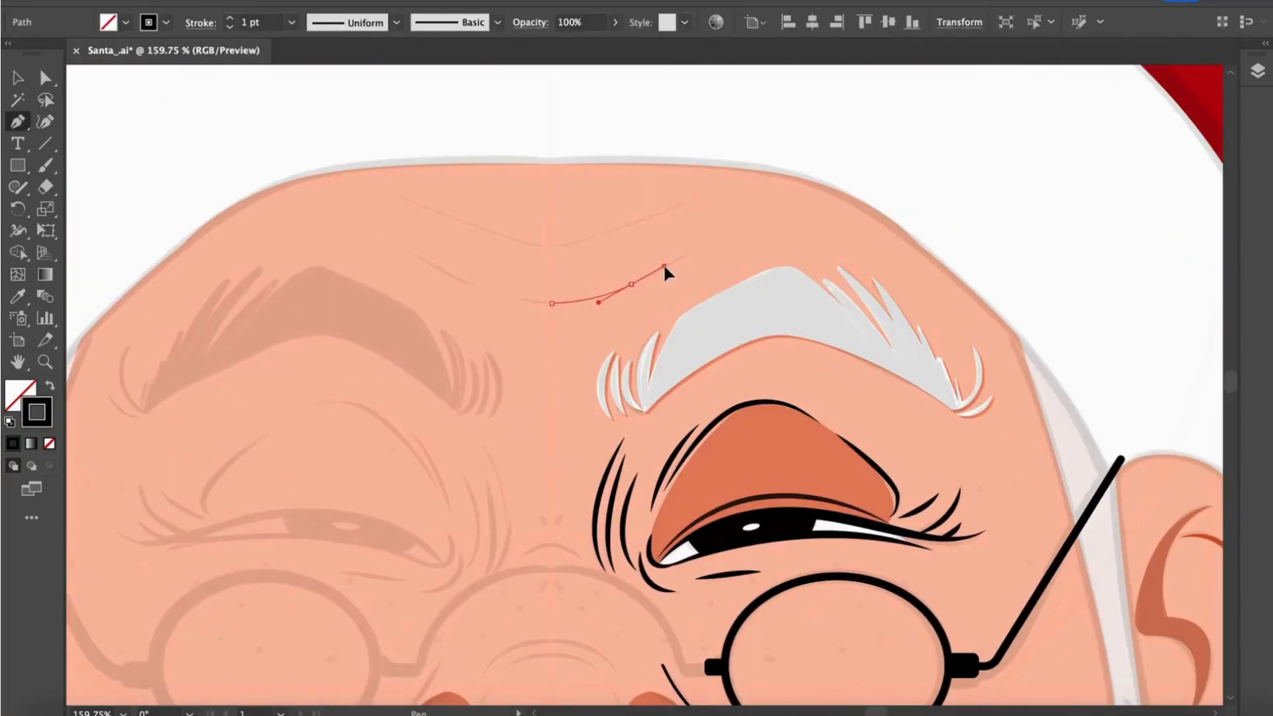
scroll(709, 246, "up", 3)
scroll(717, 244, "down", 3)
key("Escape")
left_click(551, 243)
left_click_drag(614, 227, 654, 211)
key("Escape")
- Trace half of the glasses' bridge from the centre line to the lens block, refine its corner and set a 3 pt stroke
scroll(786, 171, "down", 3)
scroll(663, 431, "up", 3)
left_click(589, 362)
left_click_drag(727, 471, 746, 582)
left_click(756, 468)
scroll(756, 471, "up", 3)
key("a")
left_click_drag(715, 472, 717, 467)
scroll(718, 469, "down", 3)
key("v")
double_click(227, 20)
- Trace half of the rounded nose tip from the centre line as an open black curve with a 1 pt stroke
key("p")
scroll(664, 576, "up", 2)
left_click(571, 560)
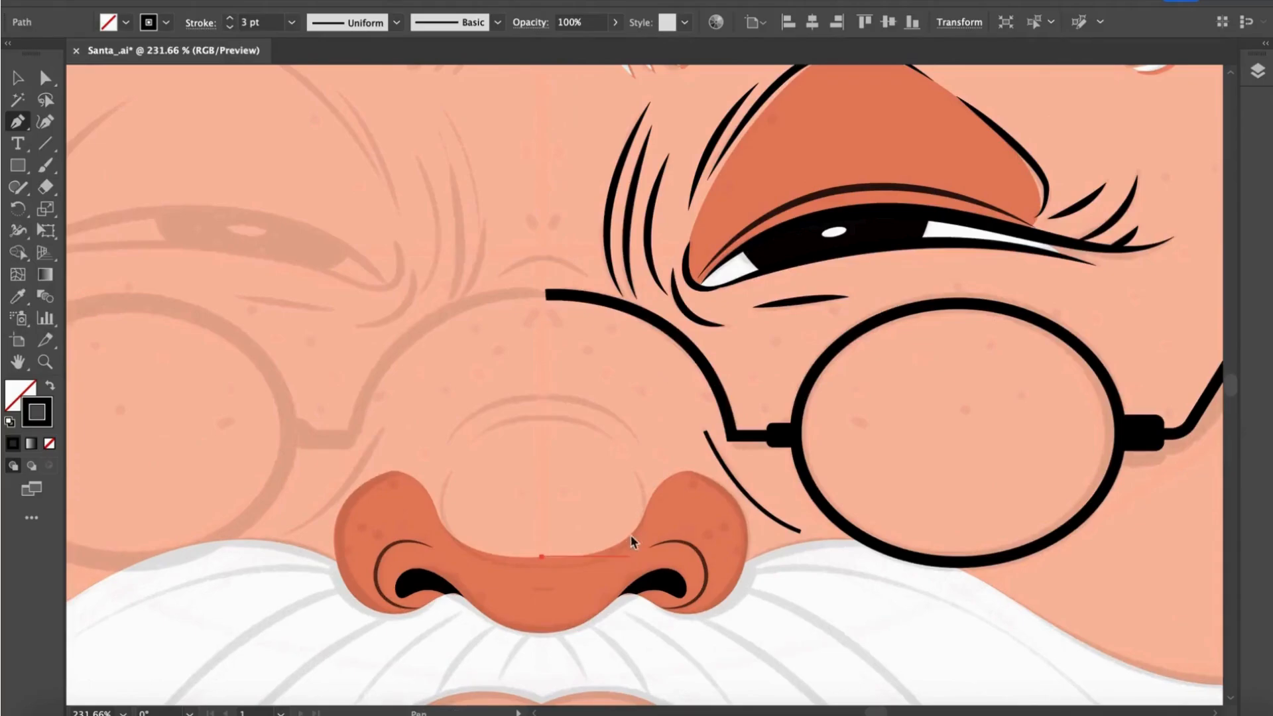
left_click_drag(633, 532, 668, 496)
scroll(642, 489, "down", 1)
left_click(606, 433)
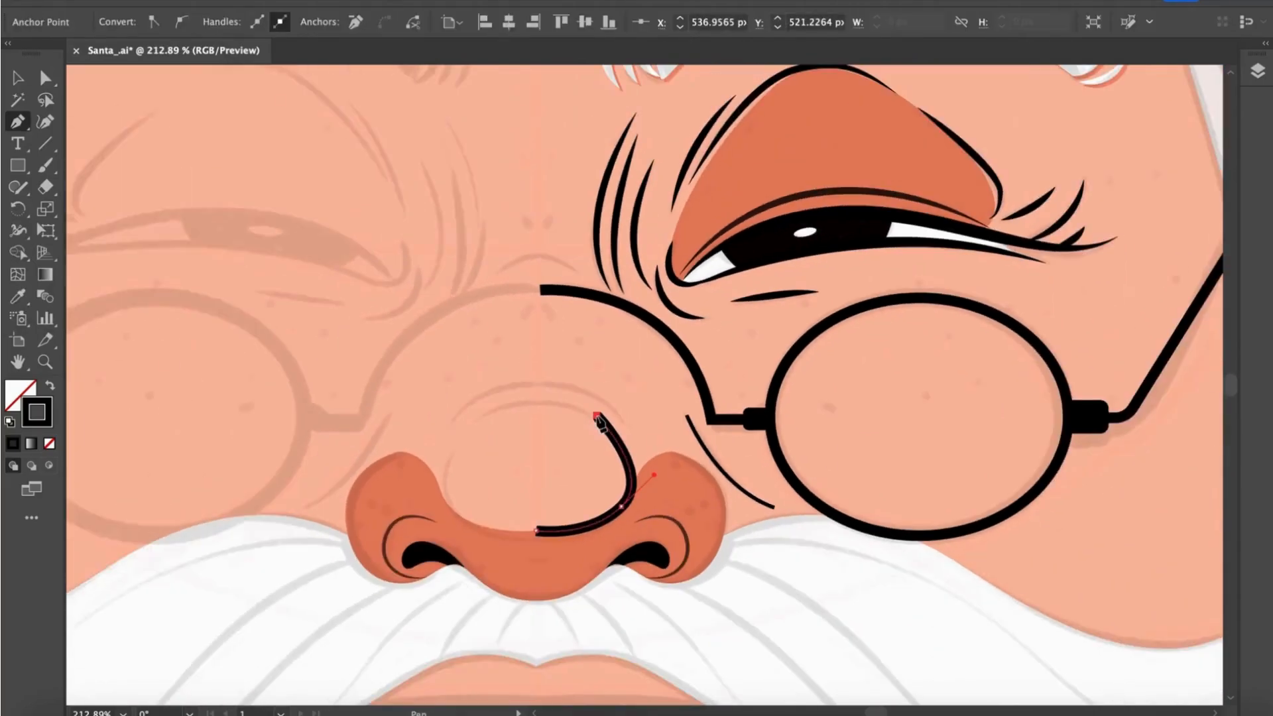
key("v")
scroll(605, 440, "up", 1)
scroll(605, 416, "down", 2)
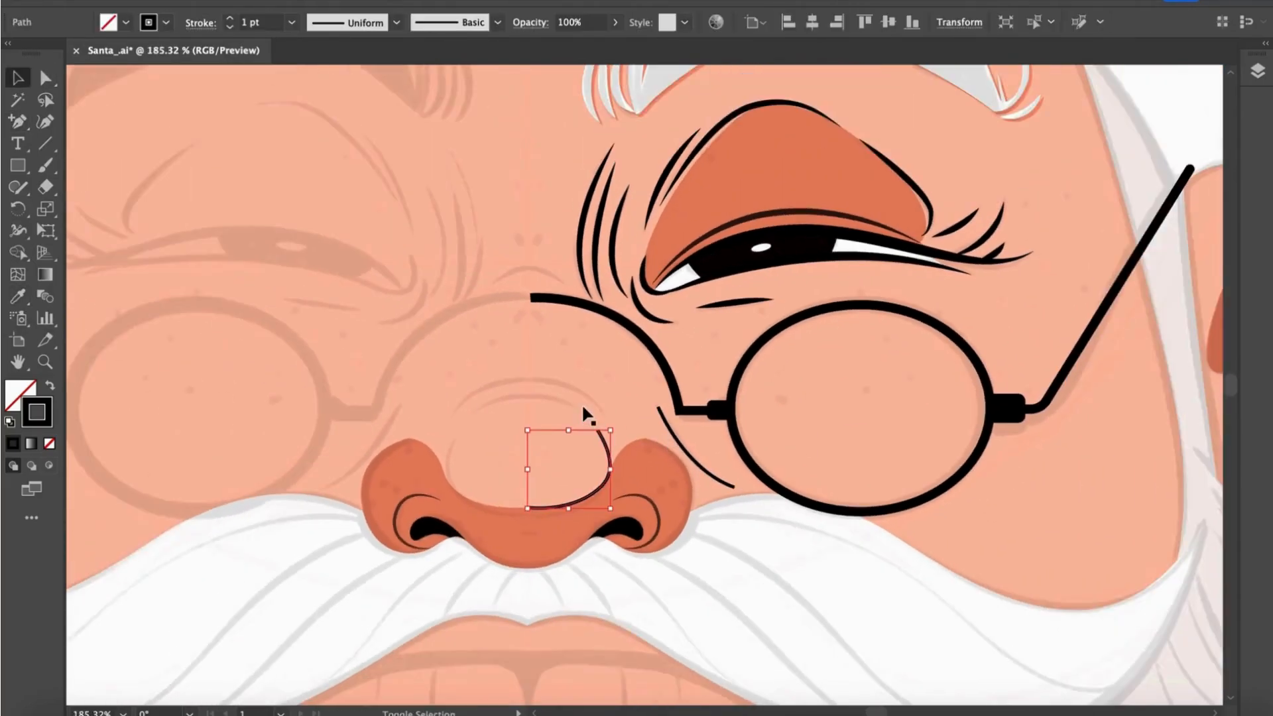
left_click_drag(617, 448, 618, 451)
- Draw the short curved wrinkle lines above the nose tip from the centre line with a thin black stroke
scroll(543, 428, "up", 2)
key("Escape")
left_click(550, 385)
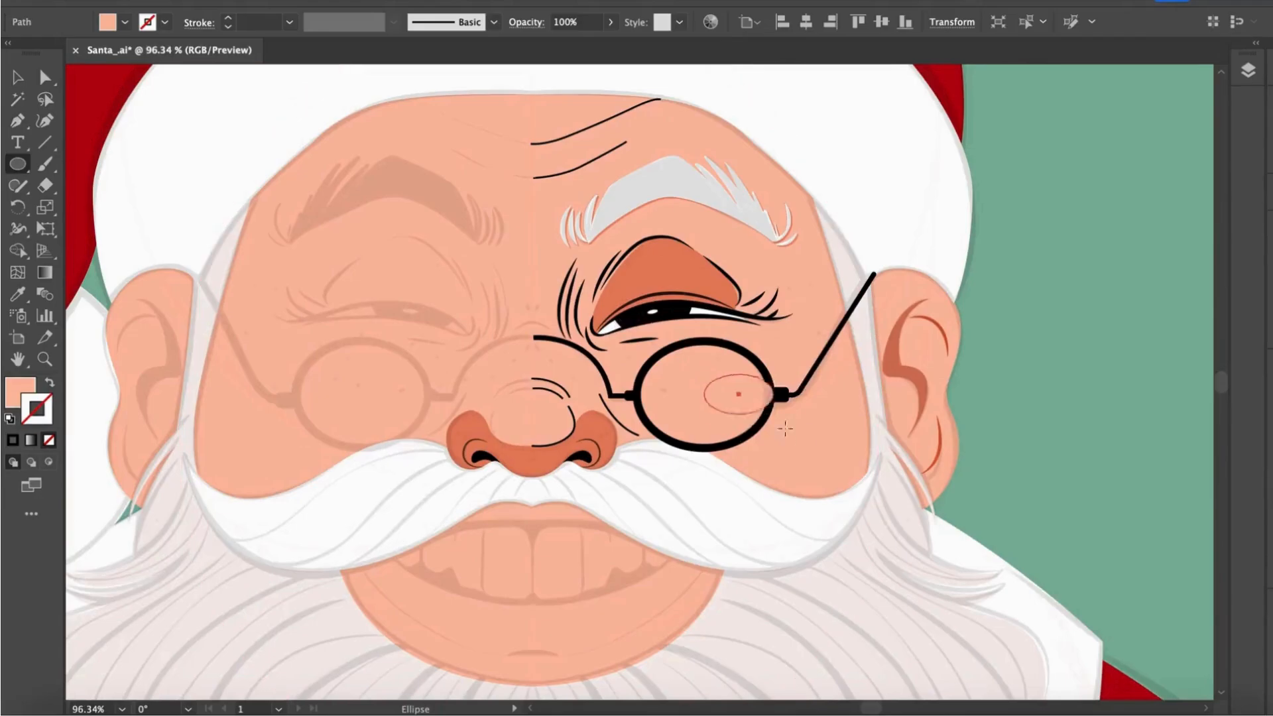
- Enlarge and rotate the cheek ellipse behind the glasses and fill it with a coral pink
key("v")
left_click_drag(878, 364, 855, 381)
left_click_drag(779, 401, 779, 401)
double_click(19, 391)
left_click(1082, 587)
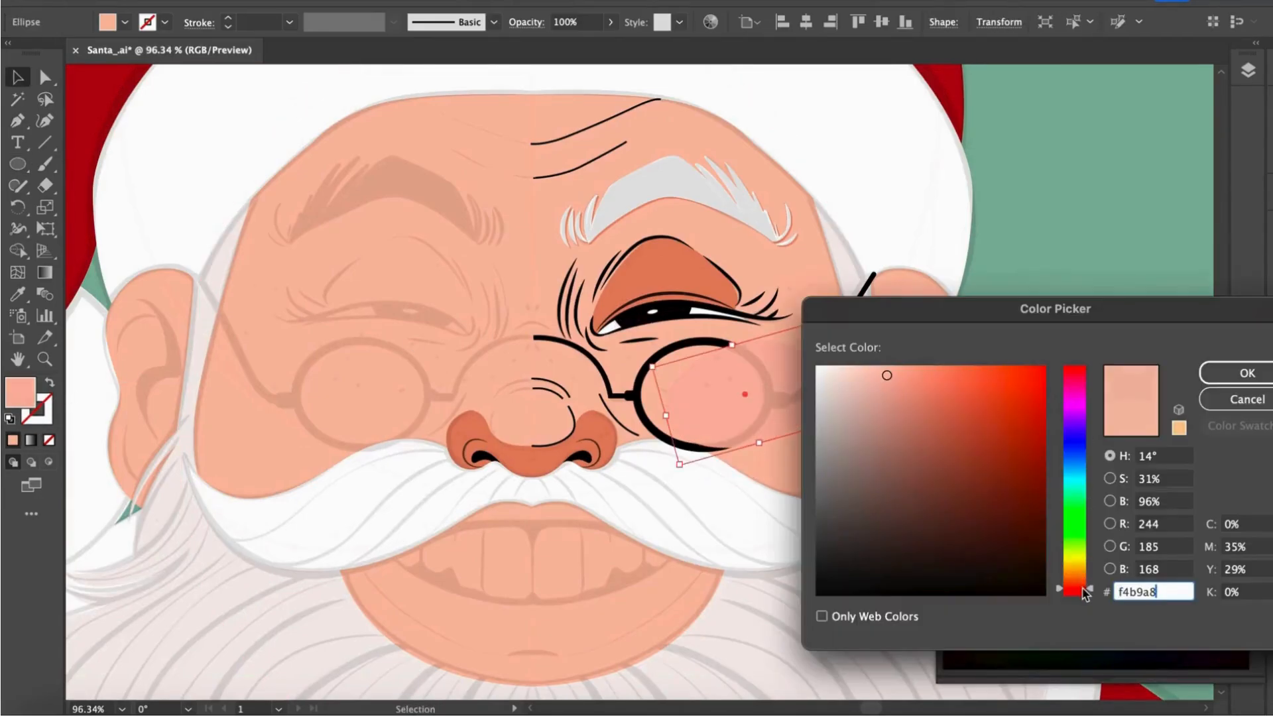
left_click(933, 373)
left_click(1074, 594)
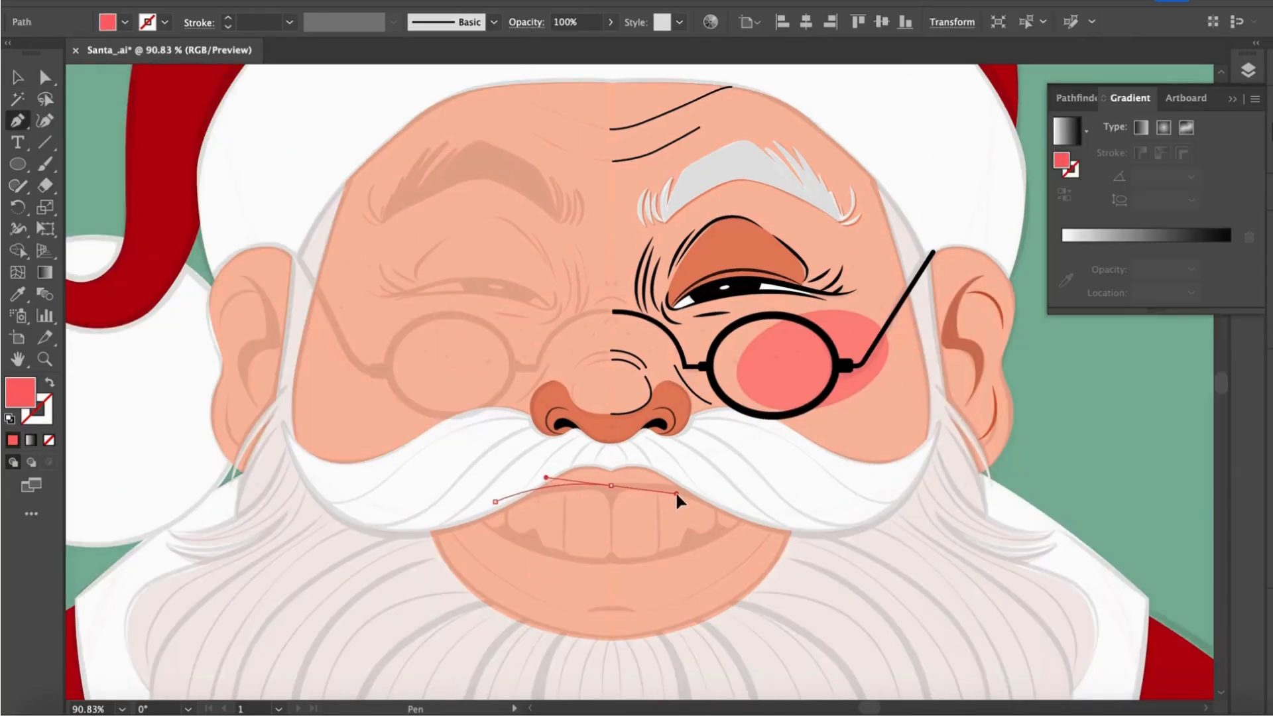
- Finish the coral half of the upper lip and place a vertically reflected copy on the other side of the centre line
left_click(610, 460)
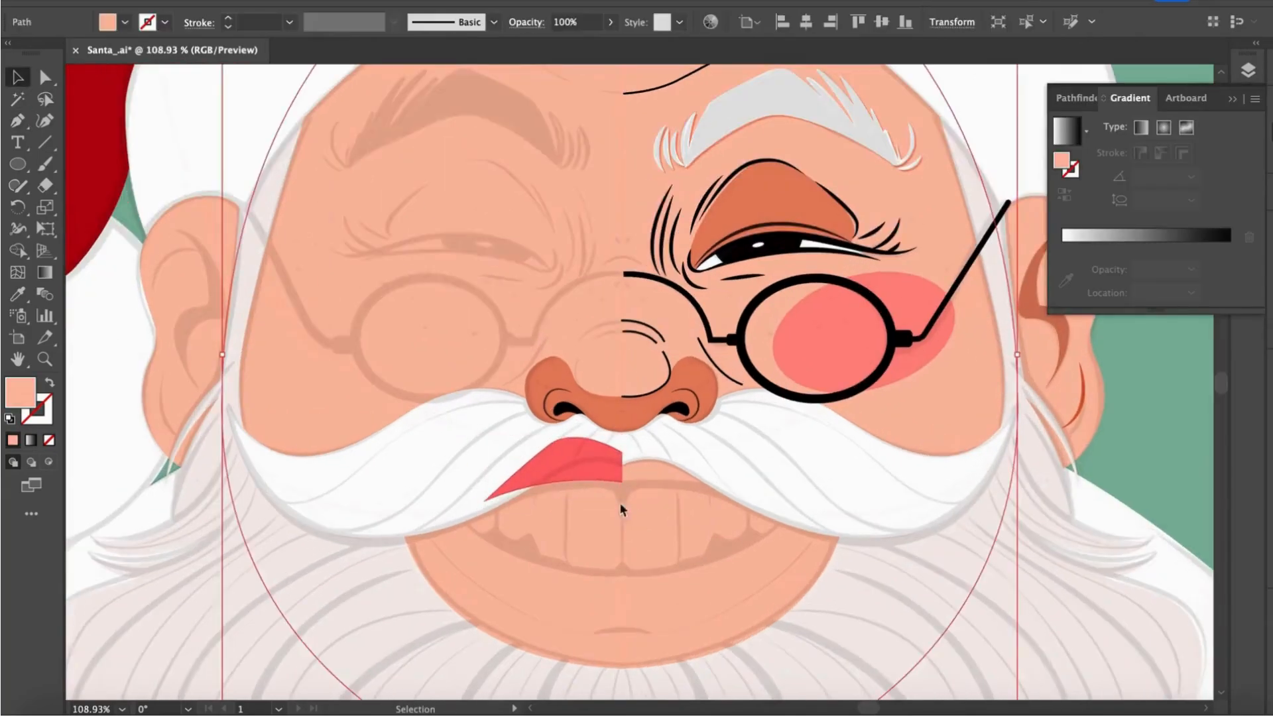
right_click(590, 464)
left_click(828, 596)
left_click(148, 503)
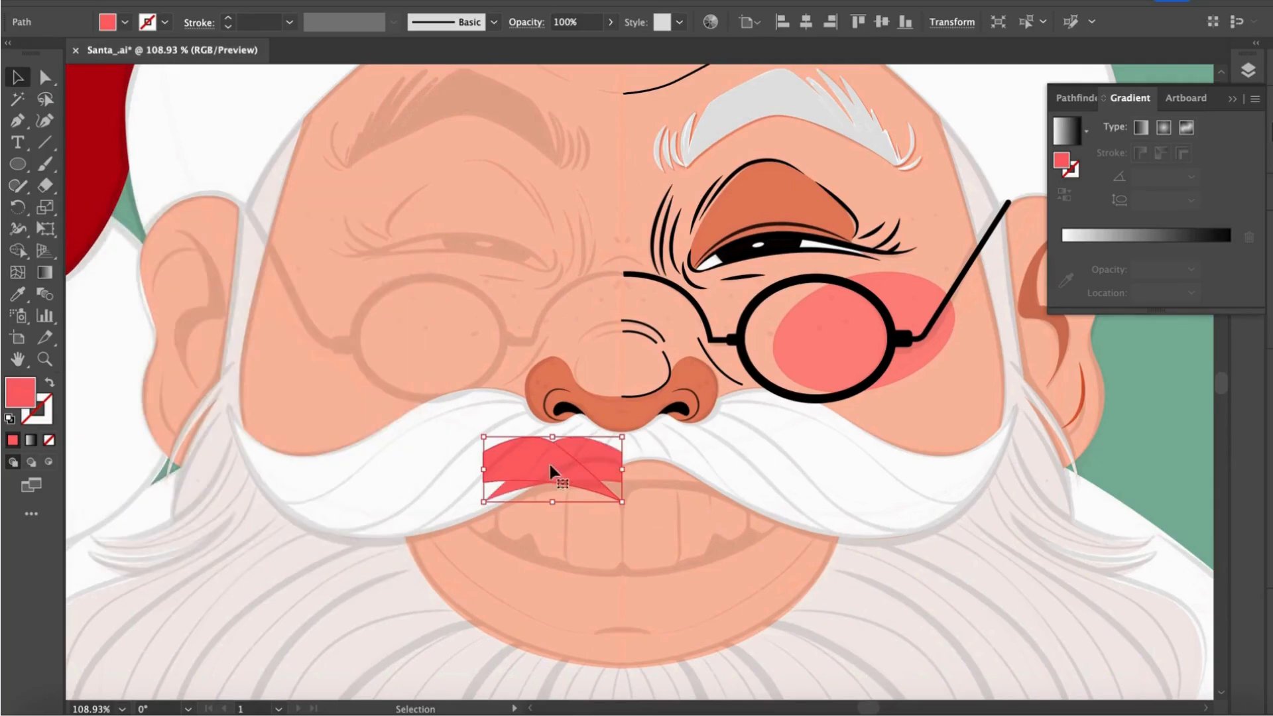
left_click_drag(507, 462, 643, 459)
- Line up the two upper lip halves and unite them into one shape
scroll(642, 459, "up", 6)
scroll(639, 458, "down", 3)
left_click(564, 464, "shift")
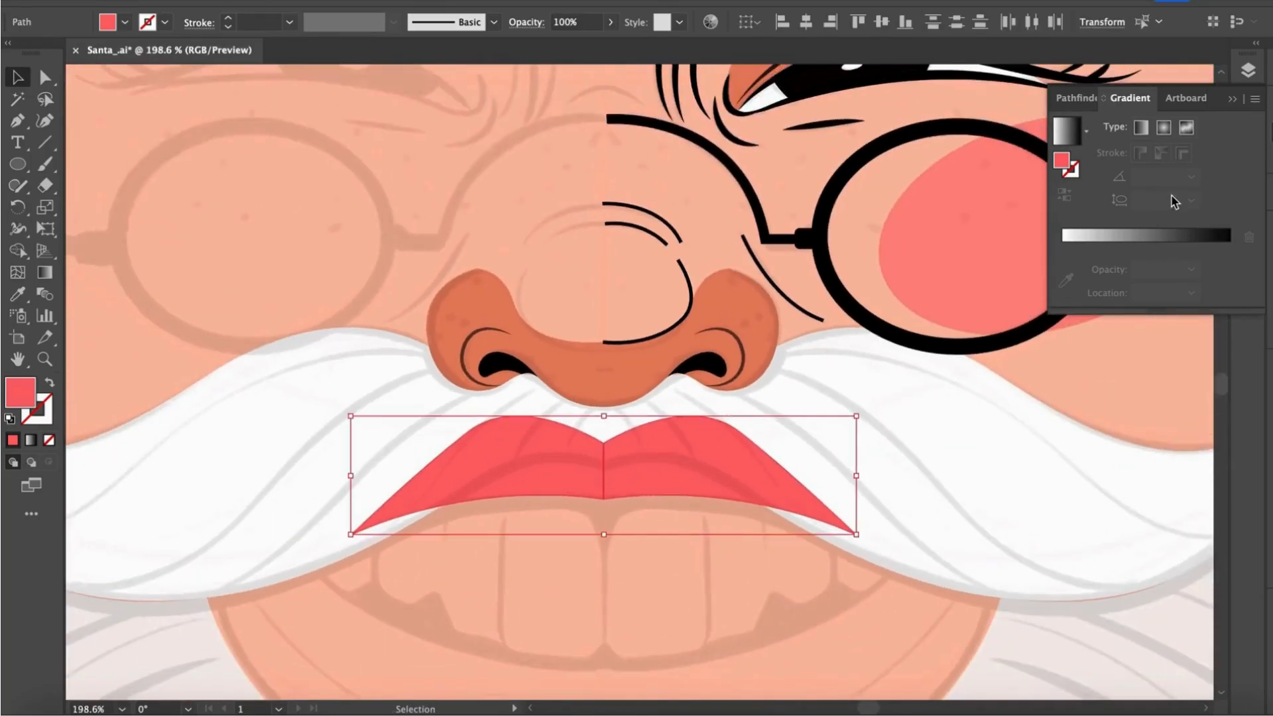
key("ctrl+shift+F9")
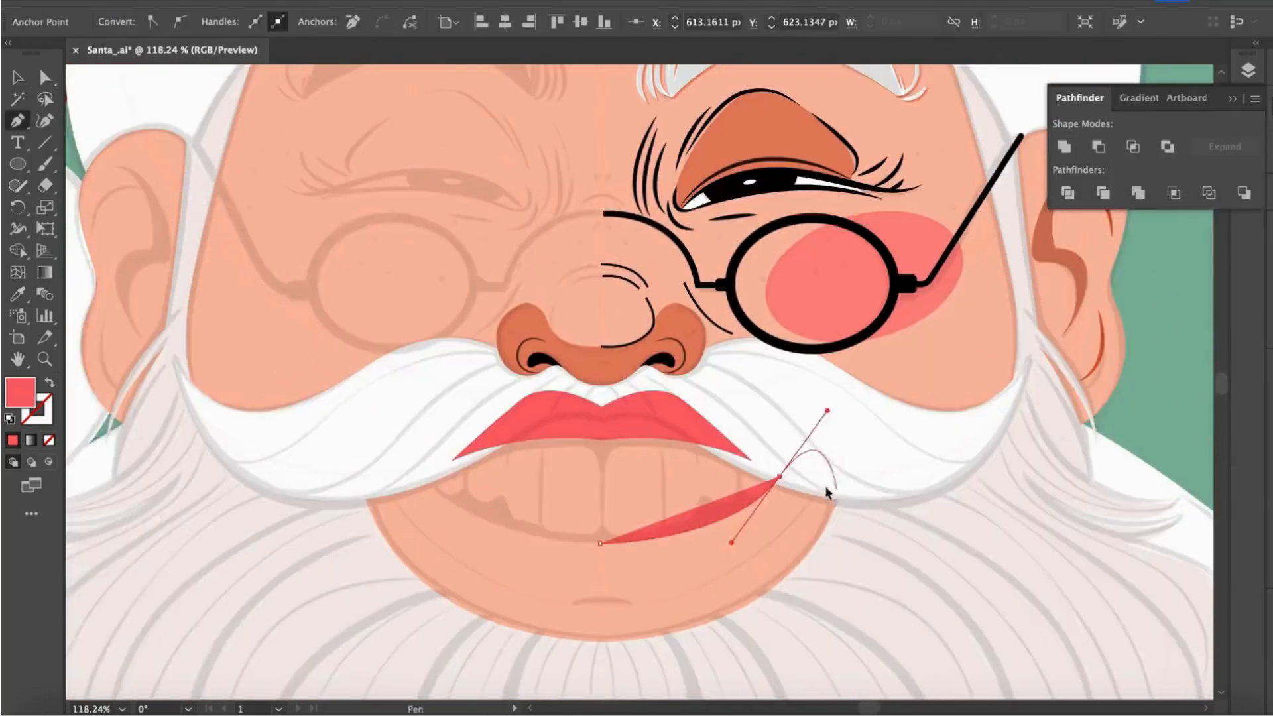
- Trace the coral half of the lower lip from the mouth corner to the face's centre line
left_click_drag(824, 488, 657, 590)
scroll(531, 625, "up", 3)
left_click_drag(555, 606, 682, 576)
scroll(694, 576, "down", 2)
scroll(689, 576, "up", 2)
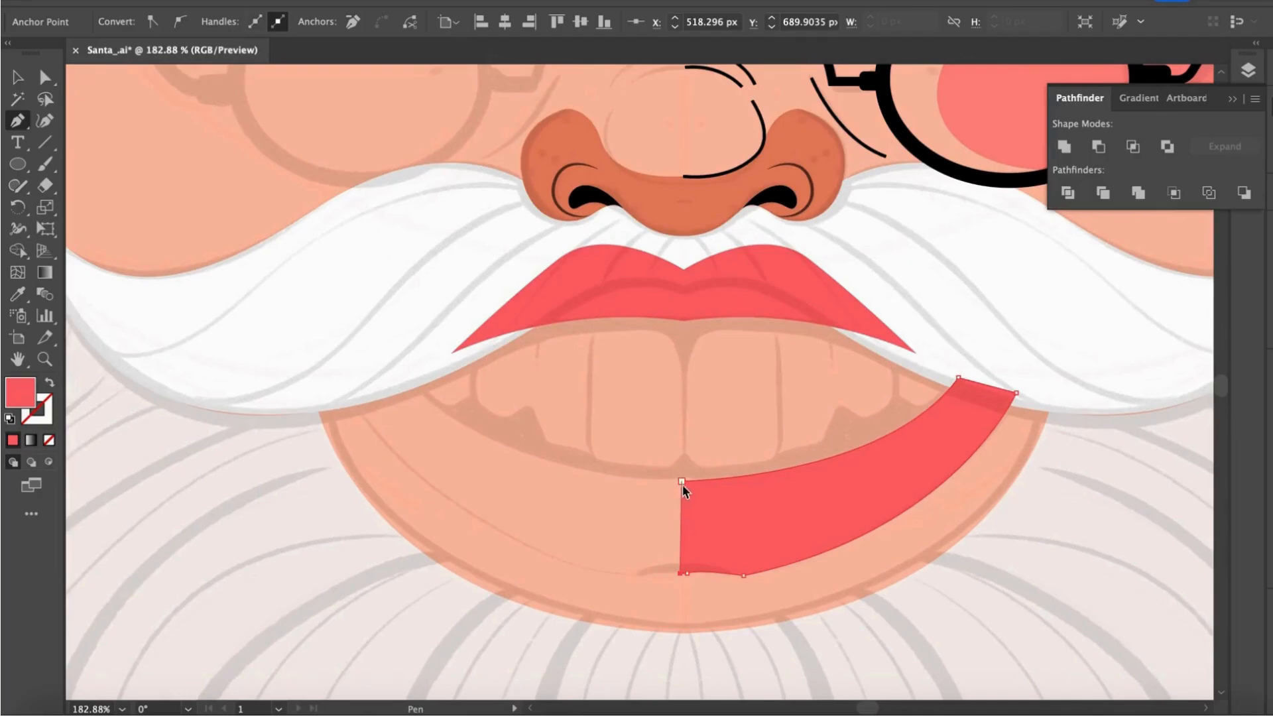
scroll(682, 490, "down", 2)
- Reflect a copy of the lower lip half across the vertical axis, align it at the centre line and unite both halves
key("v")
left_click(733, 558)
left_click(737, 529)
right_click(742, 529)
mouse_move(798, 598)
left_click(971, 589)
left_click(202, 507)
left_click_drag(765, 467, 515, 489)
scroll(515, 489, "up", 5)
scroll(574, 510, "down", 6)
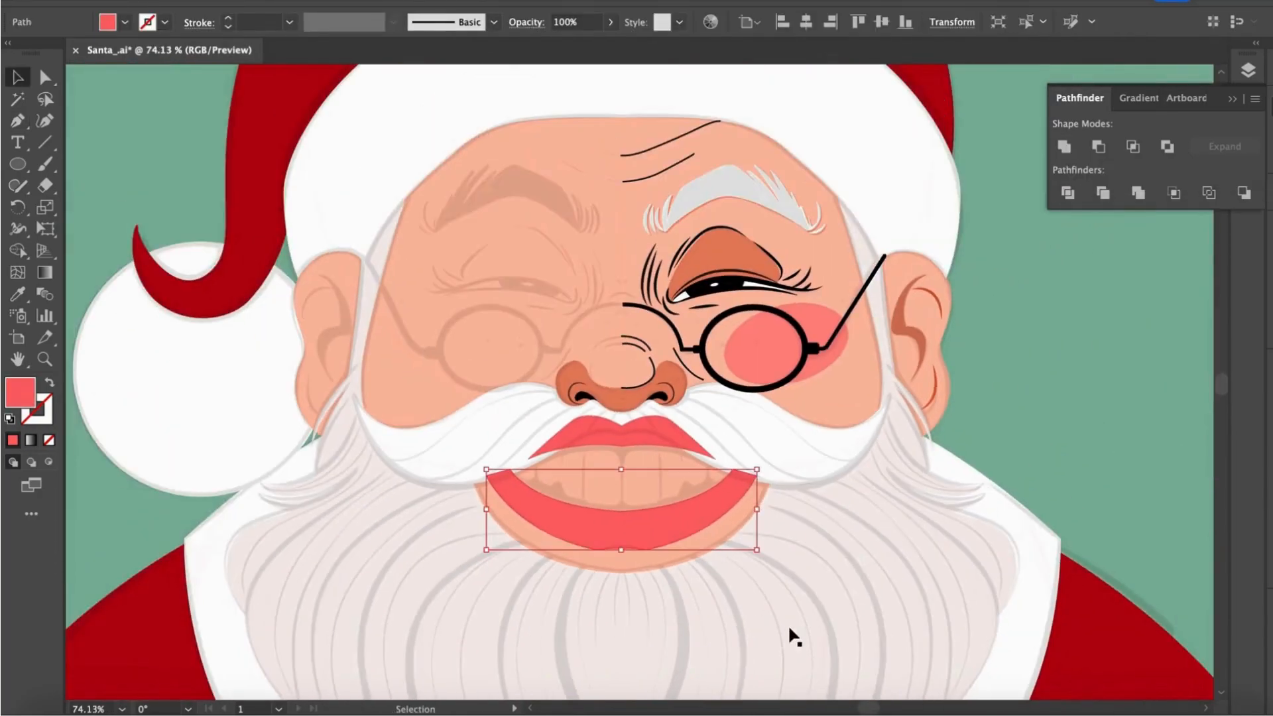
- Reflect a copy of the forehead and nose wrinkle lines across the vertical axis and align it with the originals at the centre line
scroll(798, 407, "down", 2)
scroll(742, 281, "up", 3)
left_click(710, 225)
scroll(710, 226, "up", 1)
left_click(662, 549, "shift")
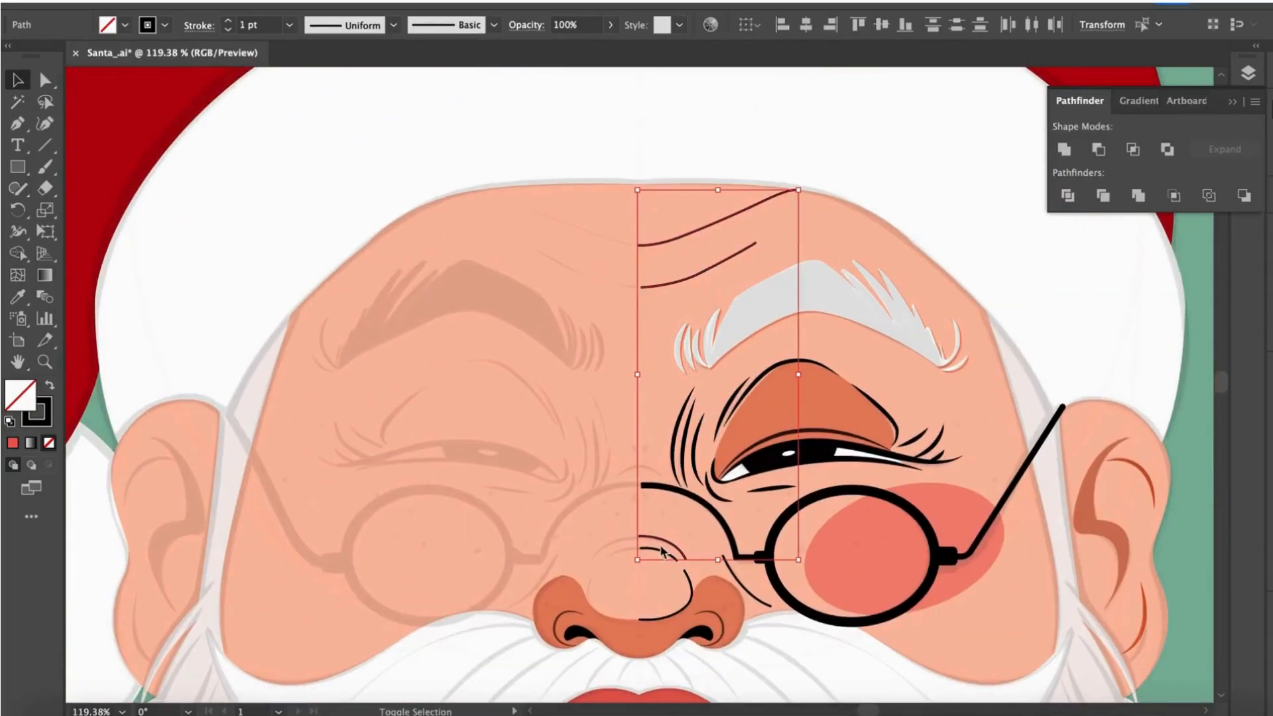
right_click(690, 585)
mouse_move(729, 599)
left_click(907, 597)
left_click(202, 507)
left_click_drag(747, 557, 578, 555)
scroll(703, 474, "up", 3)
left_click_drag(579, 217, 599, 219)
scroll(599, 218, "up", 4)
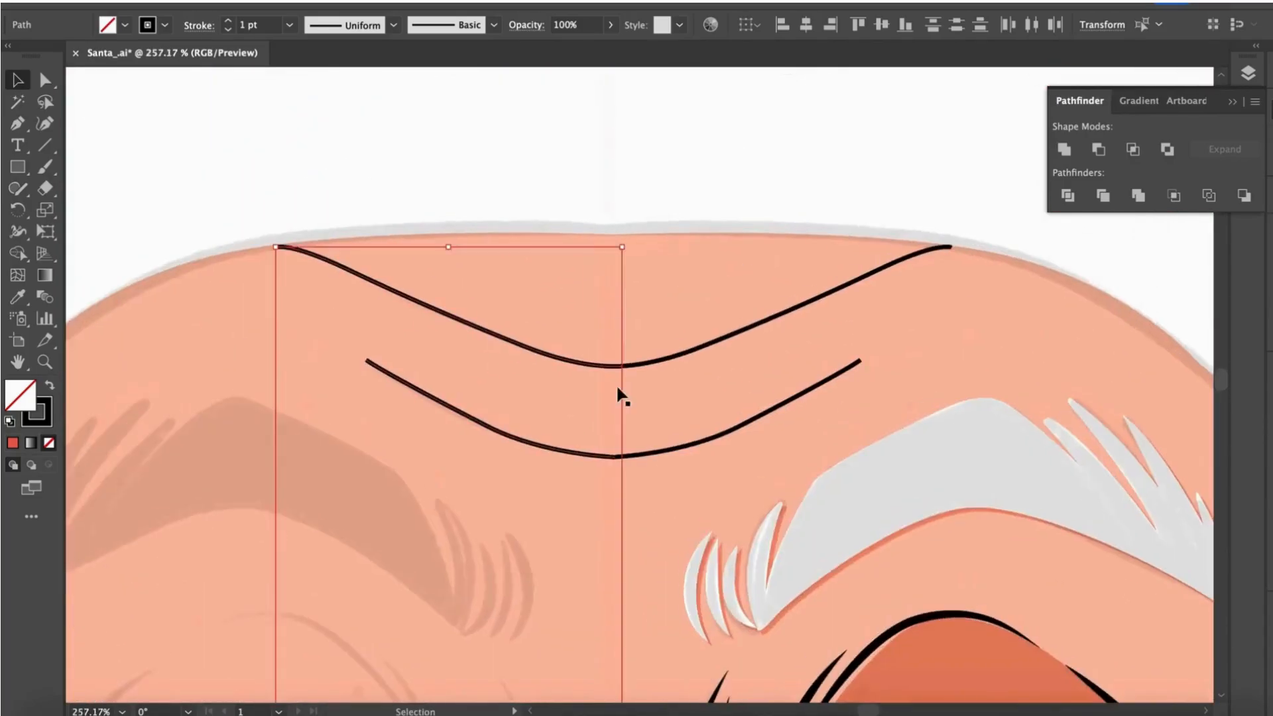
- Join the two mirrored halves of the short wrinkle line above the nose into one path
scroll(606, 550, "down", 4)
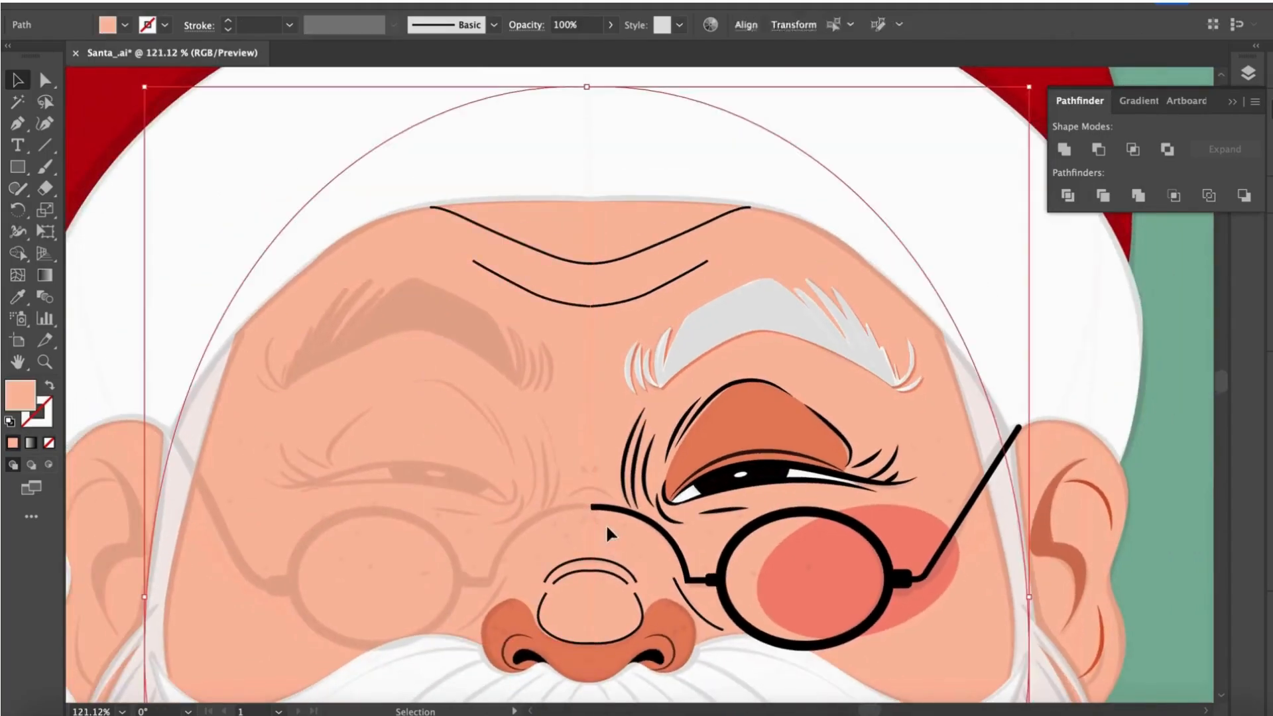
scroll(606, 523, "up", 3)
left_click(576, 572)
left_click(554, 575, "shift")
right_click(554, 576)
left_click(596, 372)
left_click(650, 619)
scroll(650, 619, "up", 2)
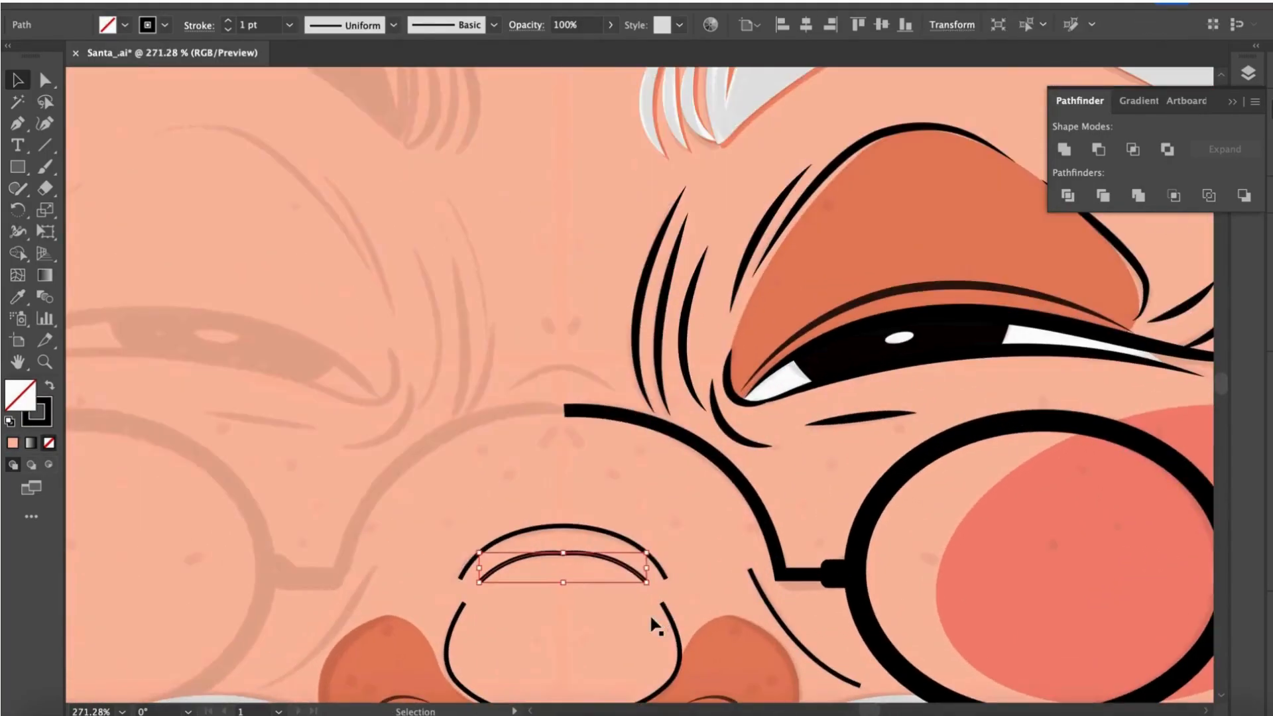
scroll(587, 558, "up", 5)
scroll(586, 557, "down", 5)
- Join the mirrored halves of the remaining centre wrinkle lines into continuous paths
left_click(559, 599)
left_click(520, 601, "shift")
right_click(520, 601)
left_click(560, 428)
left_click(620, 282)
left_click(483, 287, "shift")
right_click(484, 287)
left_click(501, 430)
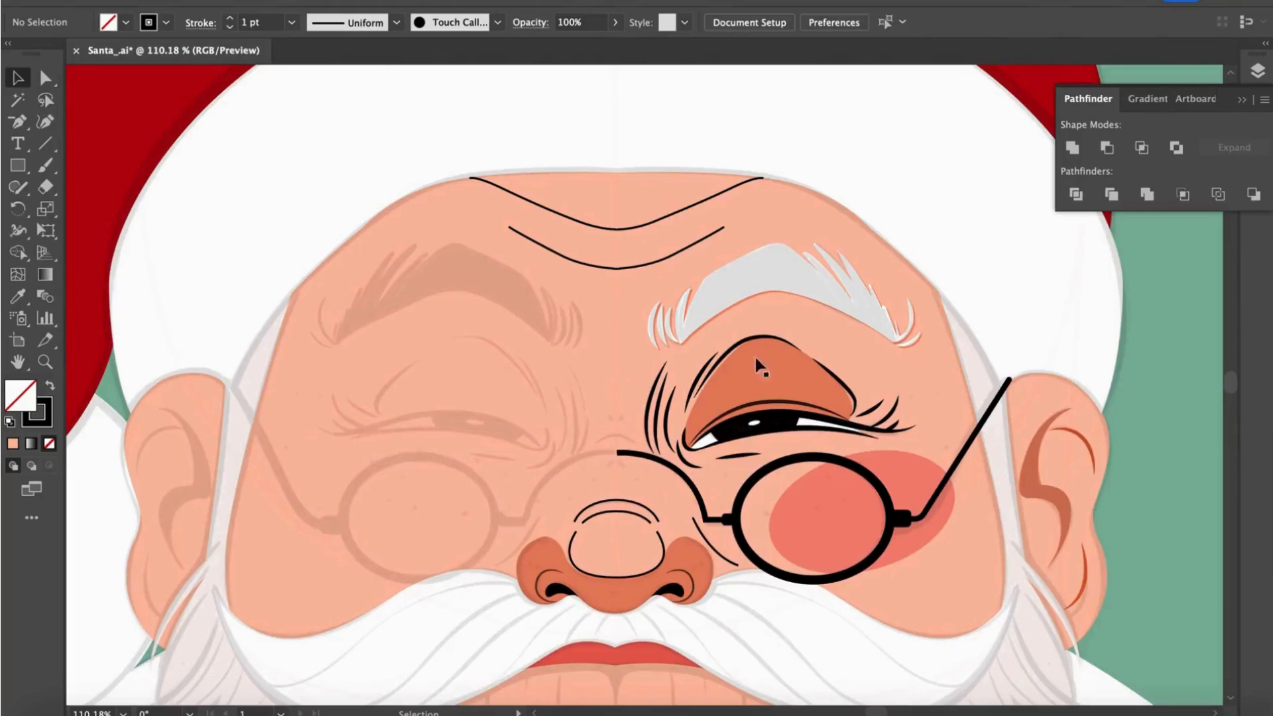
- Select the joined forehead and nose lines and apply the width profile that tapers at both ends
left_click(807, 279)
scroll(717, 505, "up", 2)
left_click(608, 203)
left_click(607, 158, "shift")
left_click(607, 489, "shift")
left_click(609, 476, "shift")
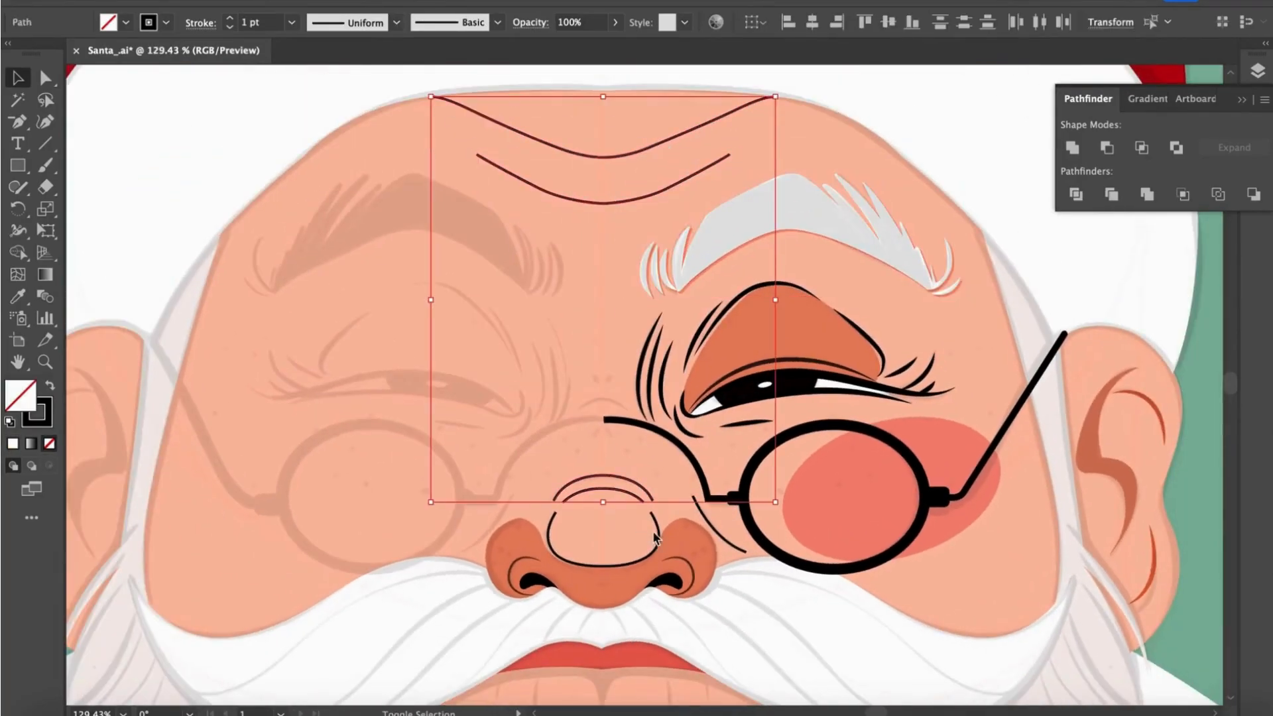
left_click(232, 20)
left_click(347, 23)
left_click(309, 82)
left_click(611, 252)
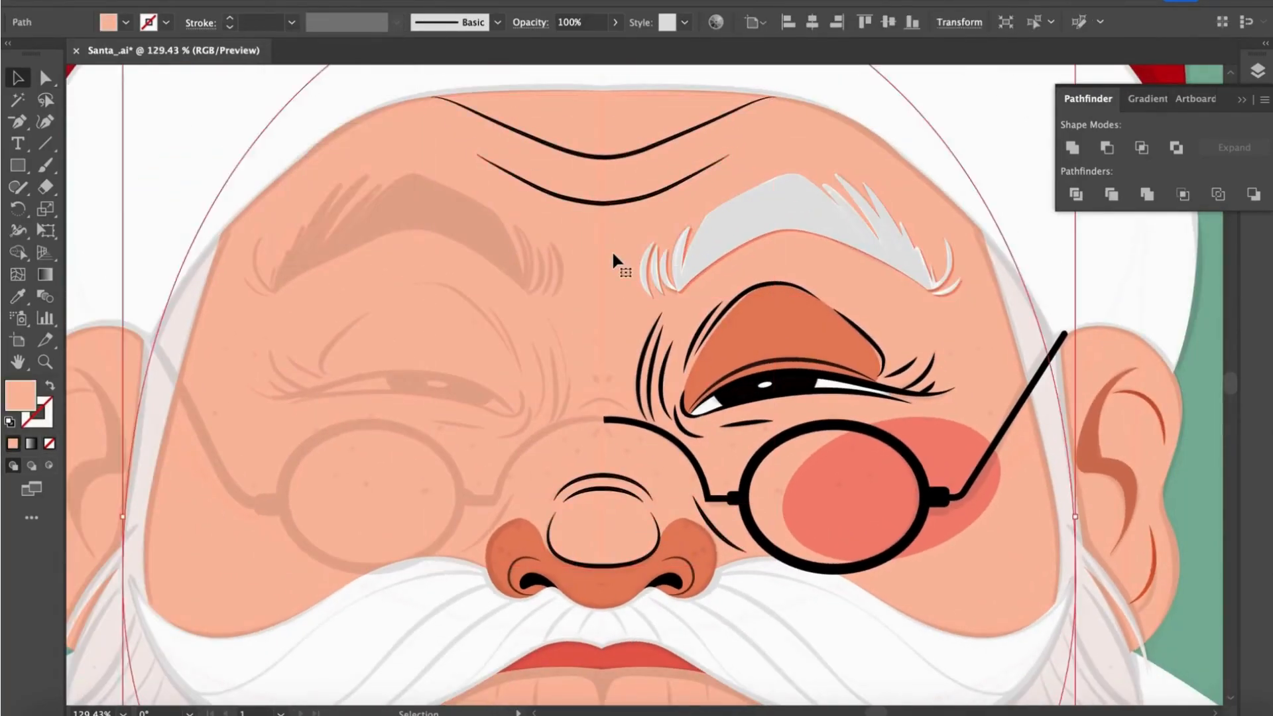
- Reflect a copy of the finished eye, eyebrow, glasses, cheek and wrinkles across the vertical axis and place it on the face's empty half
scroll(610, 259, "down", 2)
left_click(753, 454)
scroll(721, 419, "up", 2)
left_click(662, 494, "shift")
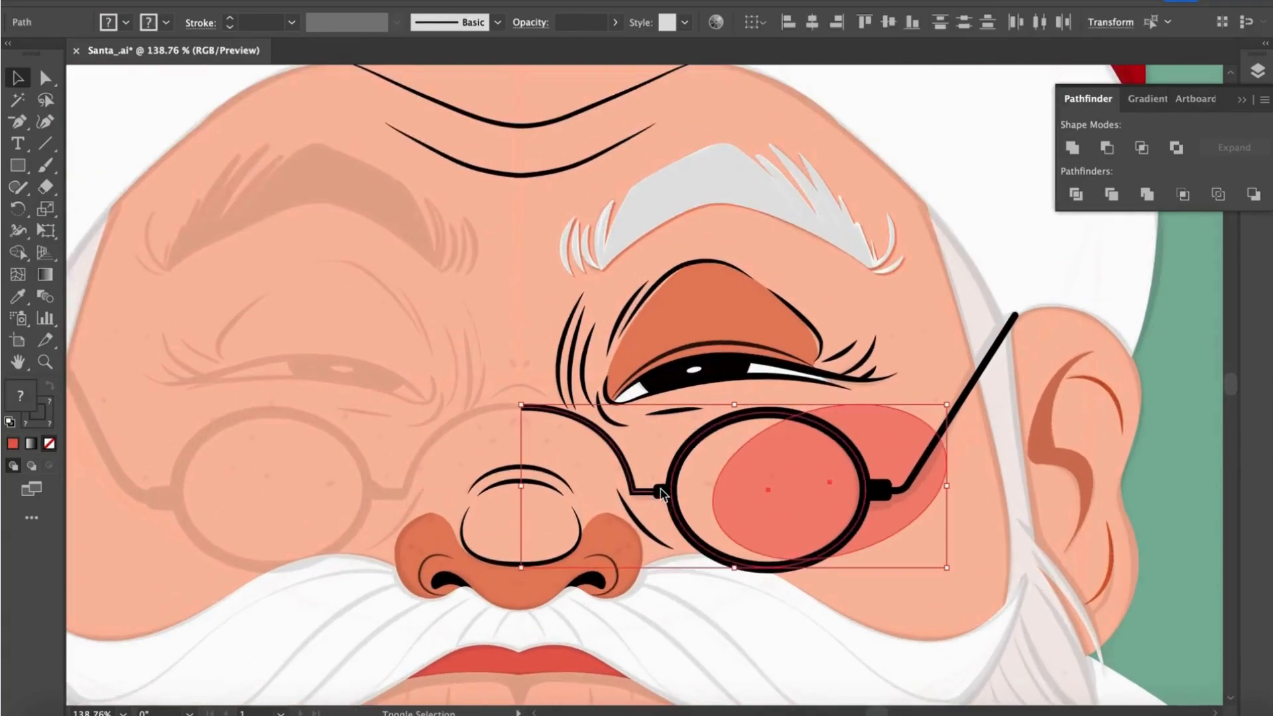
left_click(911, 483, "shift")
left_click(653, 531, "shift")
left_click_drag(736, 368, 687, 432)
left_click(687, 430, "shift")
left_click(676, 385, "shift")
left_click(615, 344, "shift")
scroll(645, 439, "up", 2)
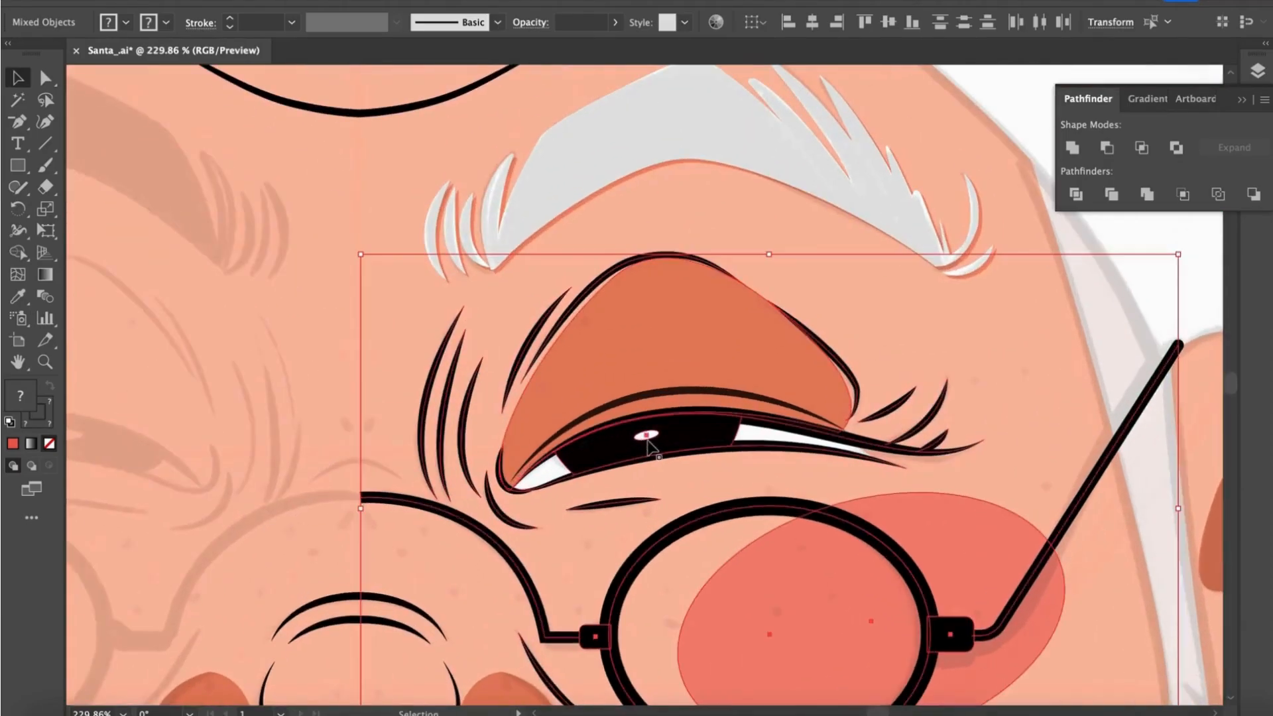
scroll(647, 442, "down", 4)
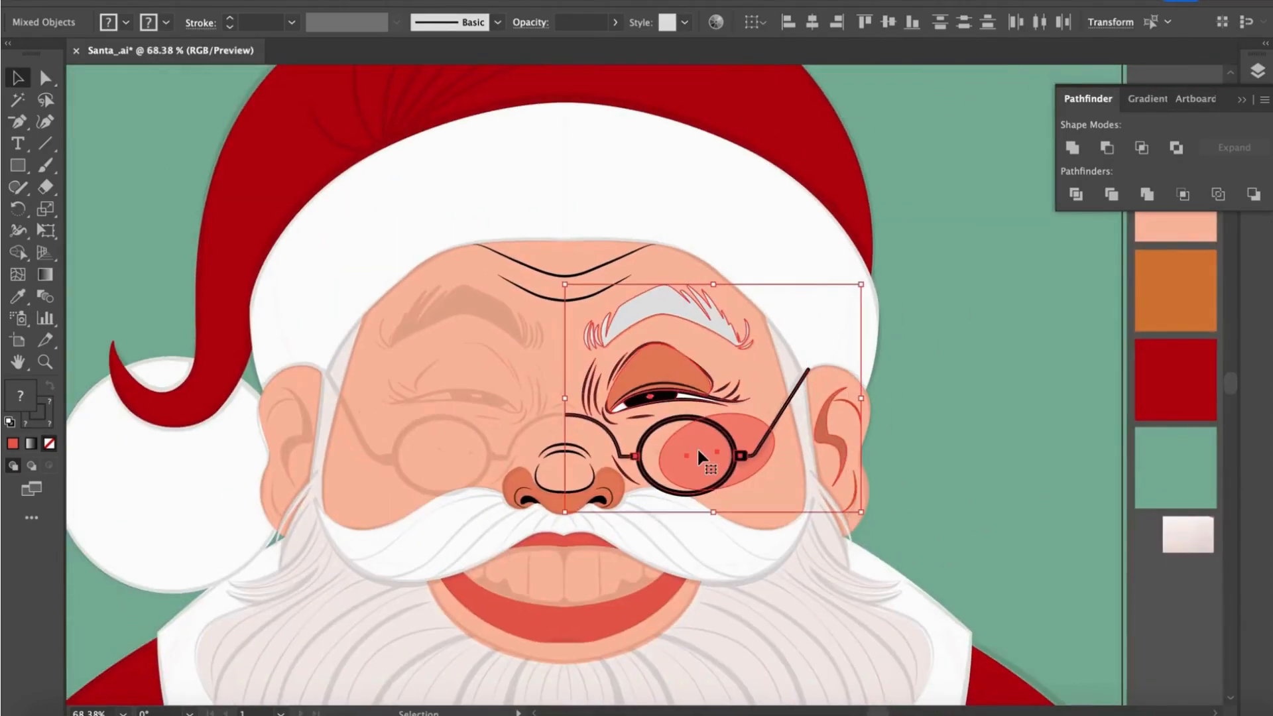
right_click(706, 429)
left_click(938, 599)
left_click(159, 505)
left_click_drag(640, 466, 389, 470)
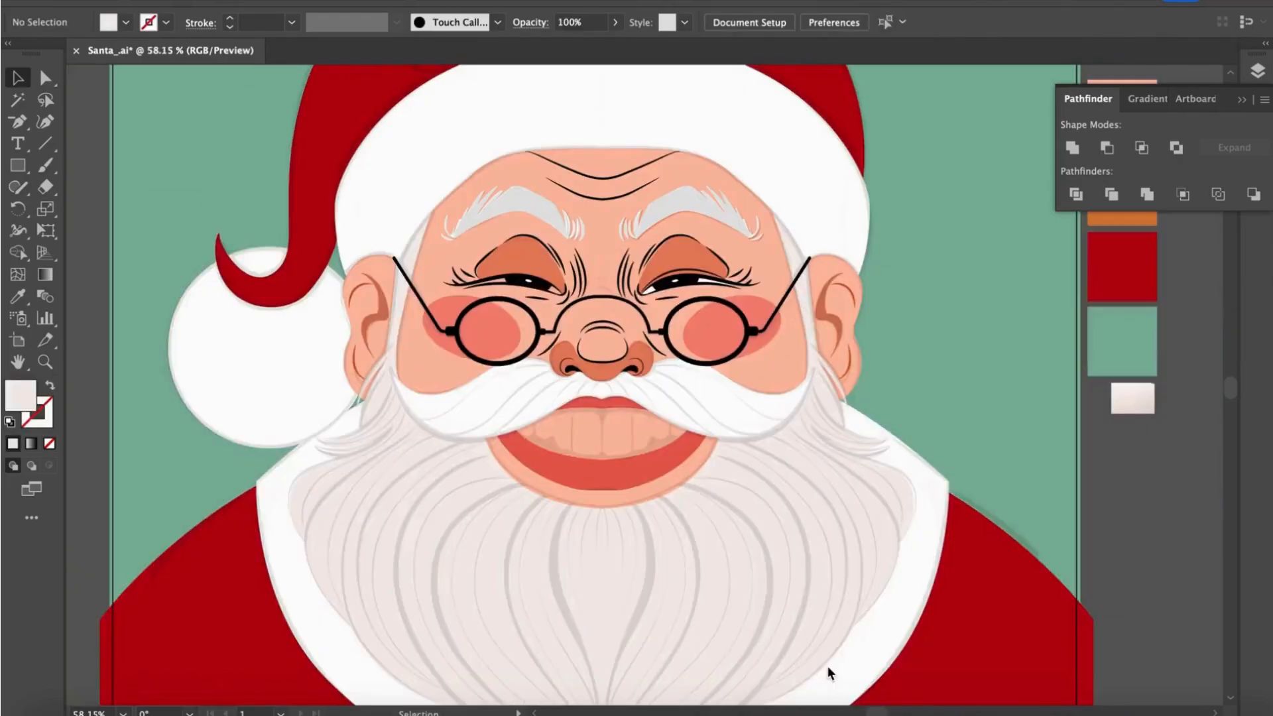
- Trace the mouth opening with the Pen tool, extending it behind the moustache and lips, and fill it with black at 100% opacity
scroll(728, 454, "up", 2)
key("p")
scroll(698, 371, "up", 2)
left_click_drag(785, 367, 830, 371)
left_click(843, 401)
left_click(722, 478)
left_click(562, 445)
left_click(531, 404)
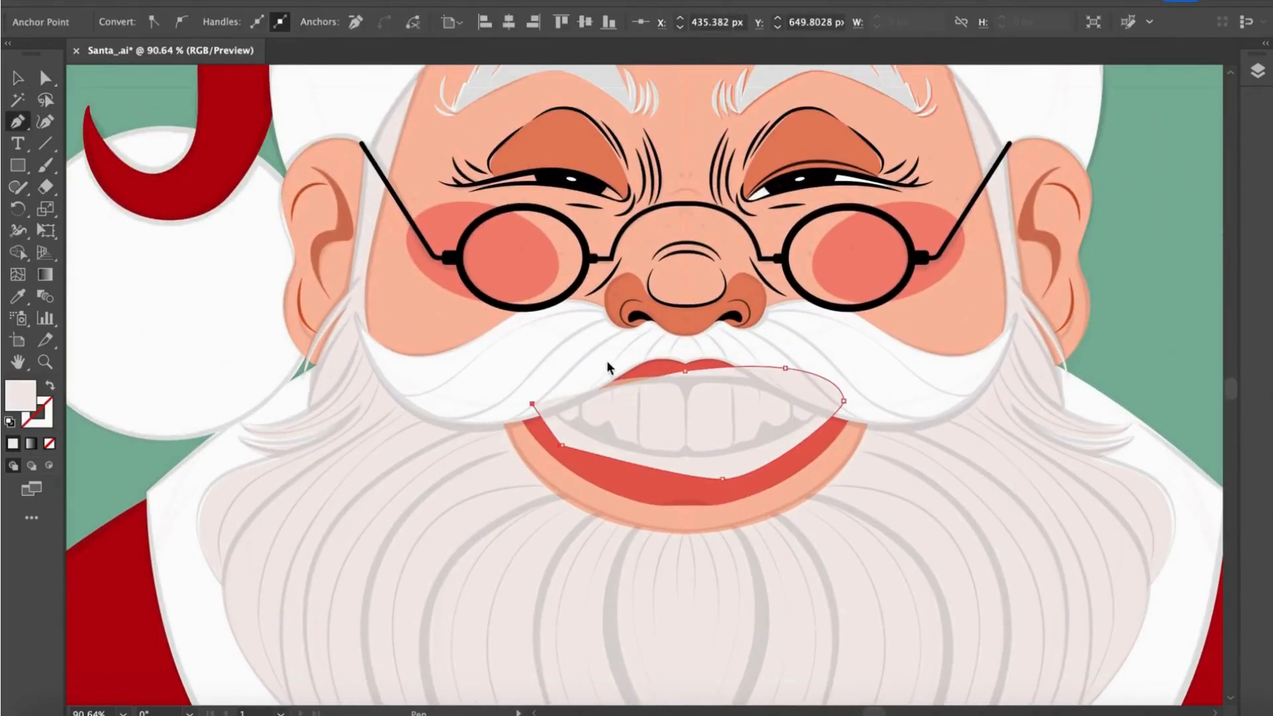
left_click(610, 362)
left_click(794, 292)
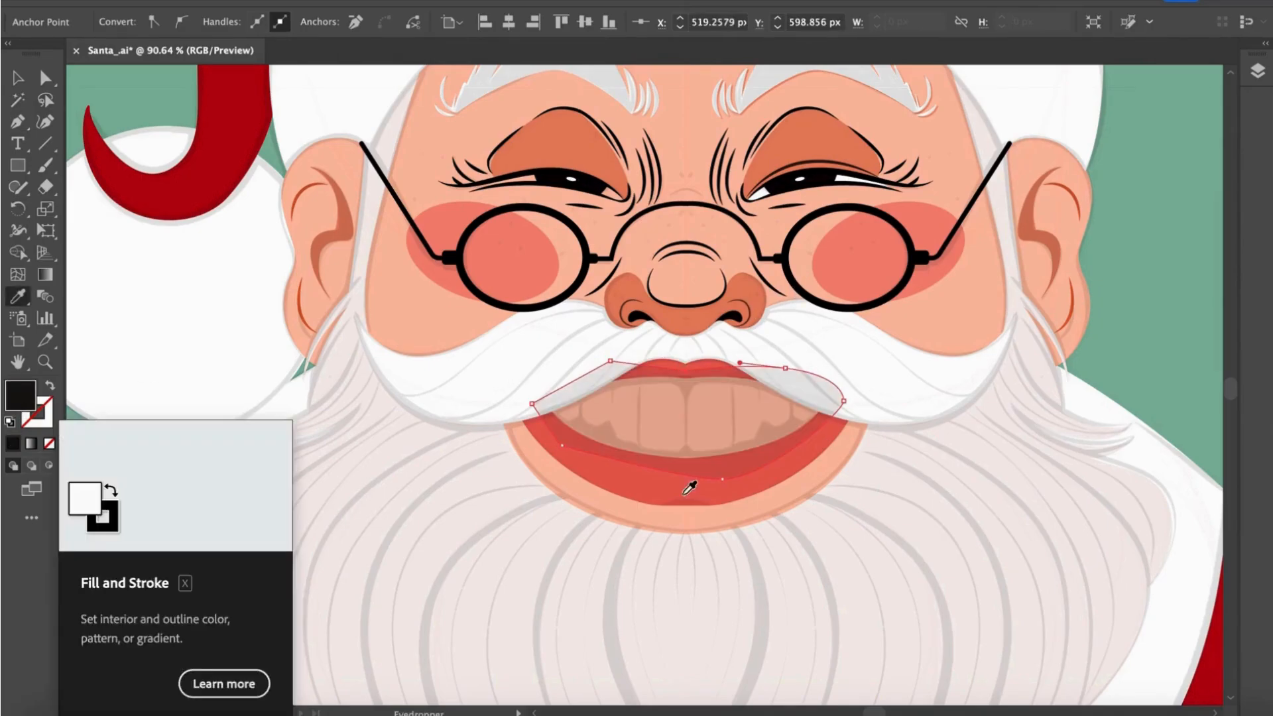
key("v")
left_click_drag(616, 28, 822, 89)
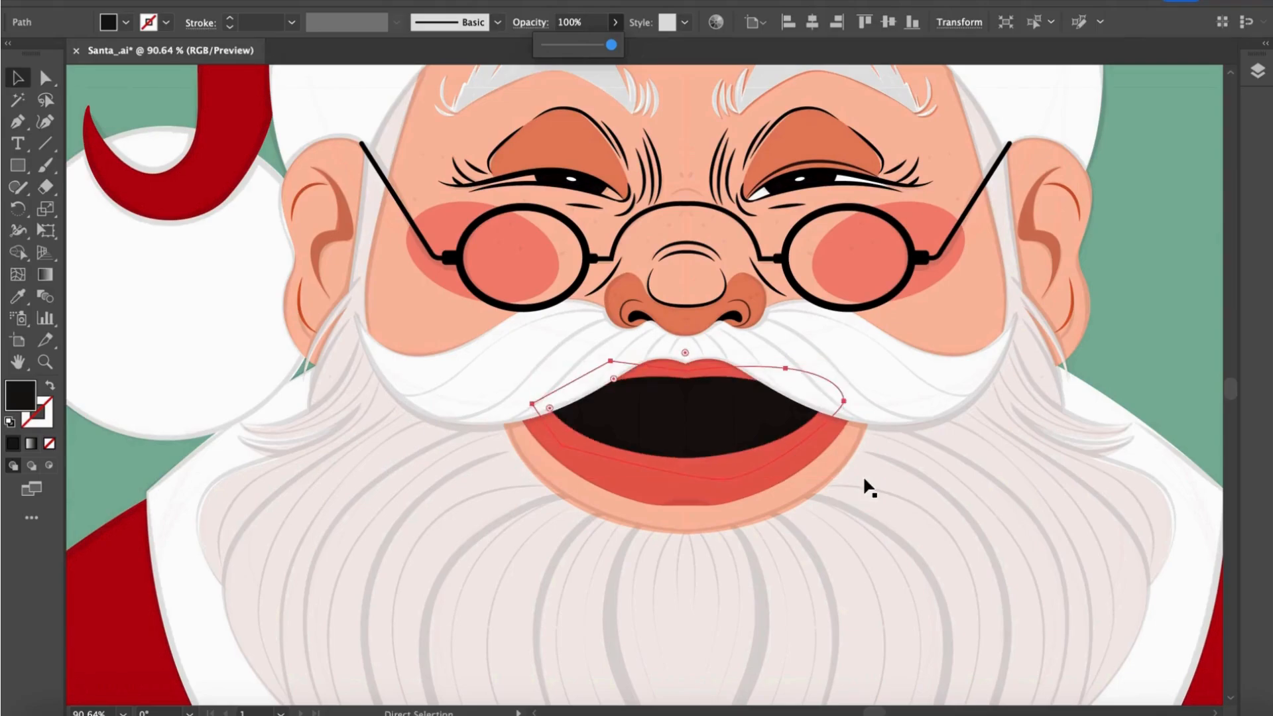
- Adjust the mouth shape's upper edge and swap its black fill to the stroke so the sketched teeth show through
scroll(867, 488, "down", 2)
left_click_drag(836, 370, 787, 385)
left_click(51, 385)
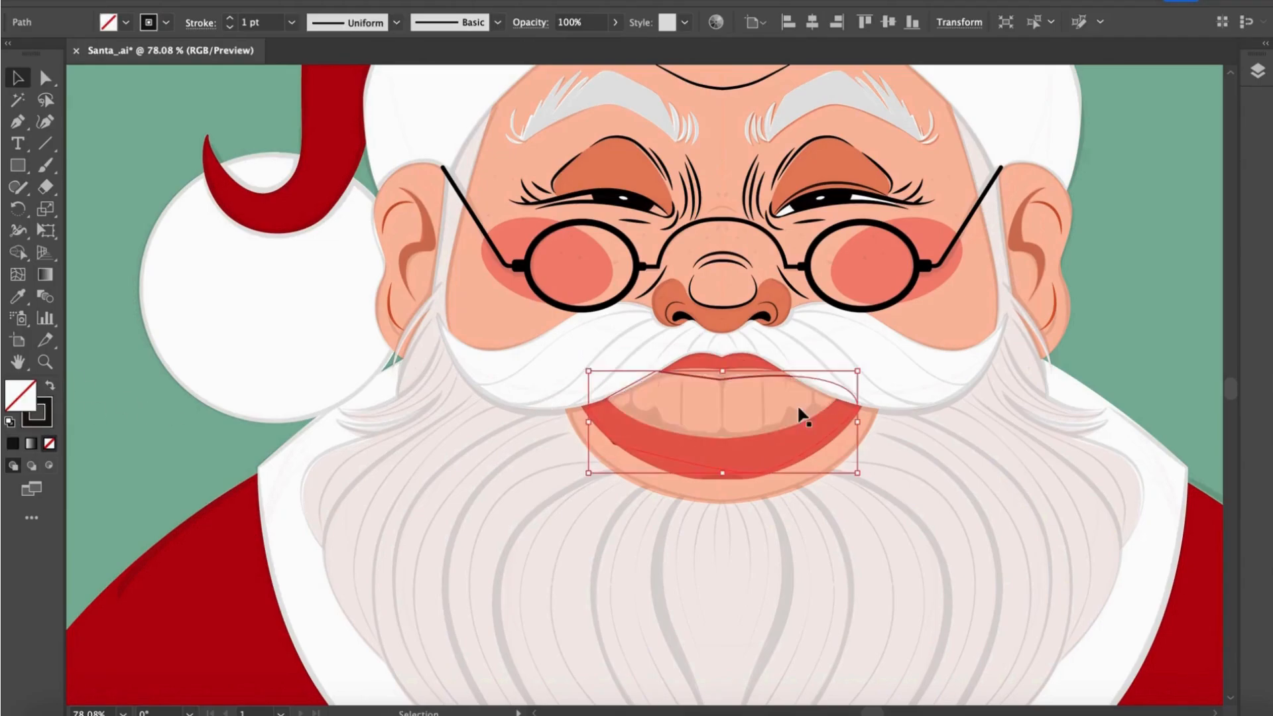
- Begin a path for half of the upper teeth, tracing the outermost tooth and the tips of the next ones with the Pen tool
scroll(798, 411, "up", 5)
left_click(1115, 243)
scroll(663, 498, "up", 5)
key("p")
scroll(656, 331, "up", 3)
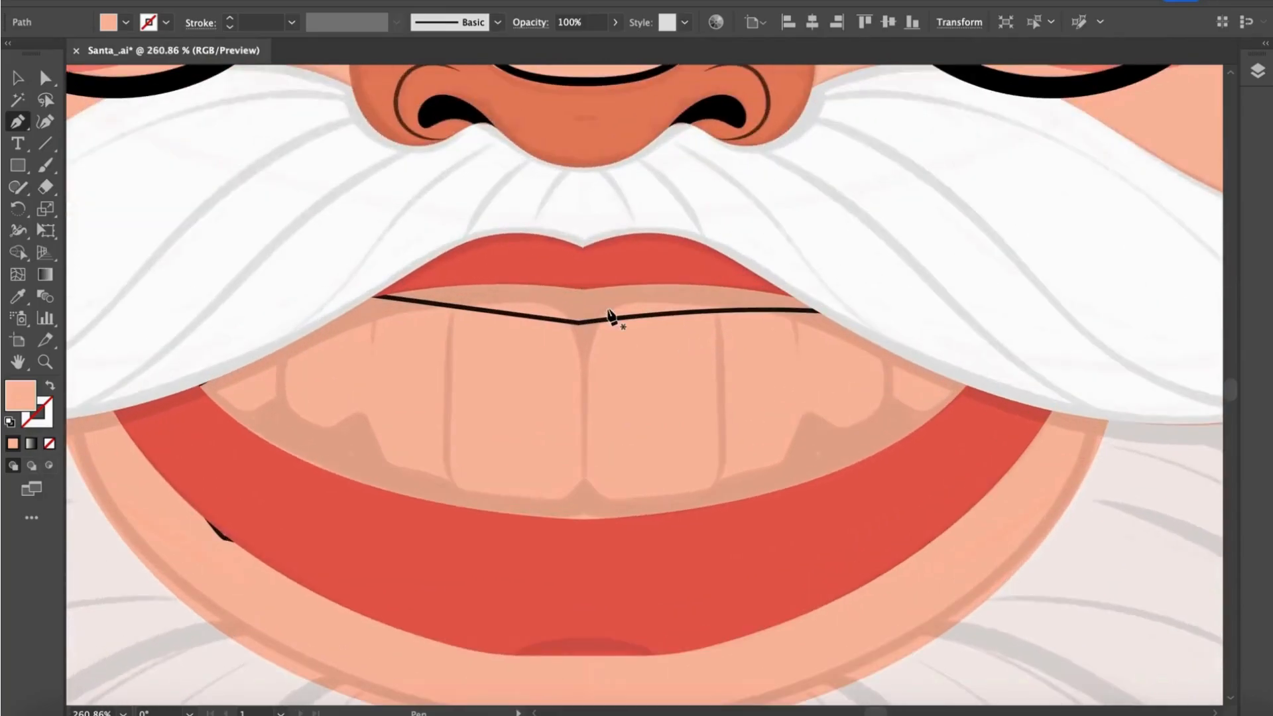
left_click_drag(1001, 332, 1002, 330)
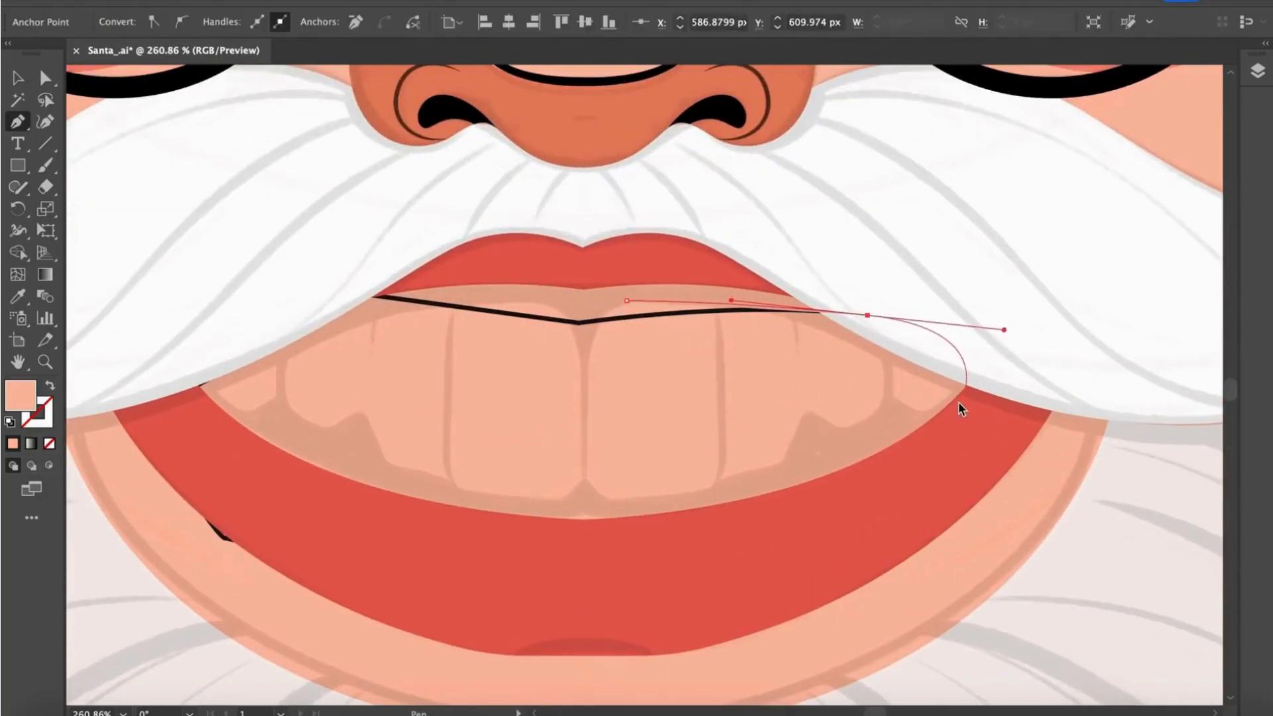
scroll(959, 403, "up", 3)
left_click_drag(953, 391, 856, 387)
left_click(854, 310)
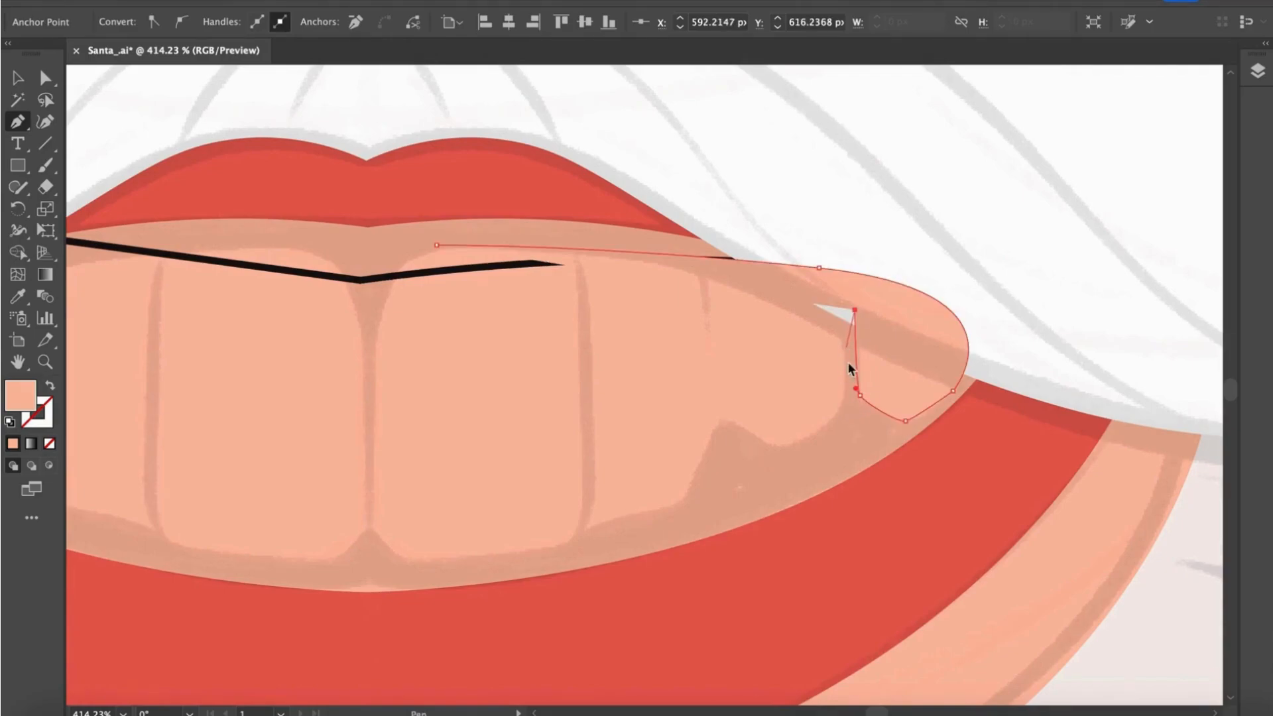
left_click_drag(832, 437, 711, 421)
scroll(711, 422, "down", 2)
left_click(719, 422)
- Change the unfinished teeth path's fill to white
key("i")
left_click(951, 313)
double_click(18, 409)
left_click(825, 370)
key("Return")
- Continue the teeth path along the lower edge to the face's centre line and close it around the front tooth
scroll(705, 449, "up", 2)
left_click_drag(706, 450, 615, 490)
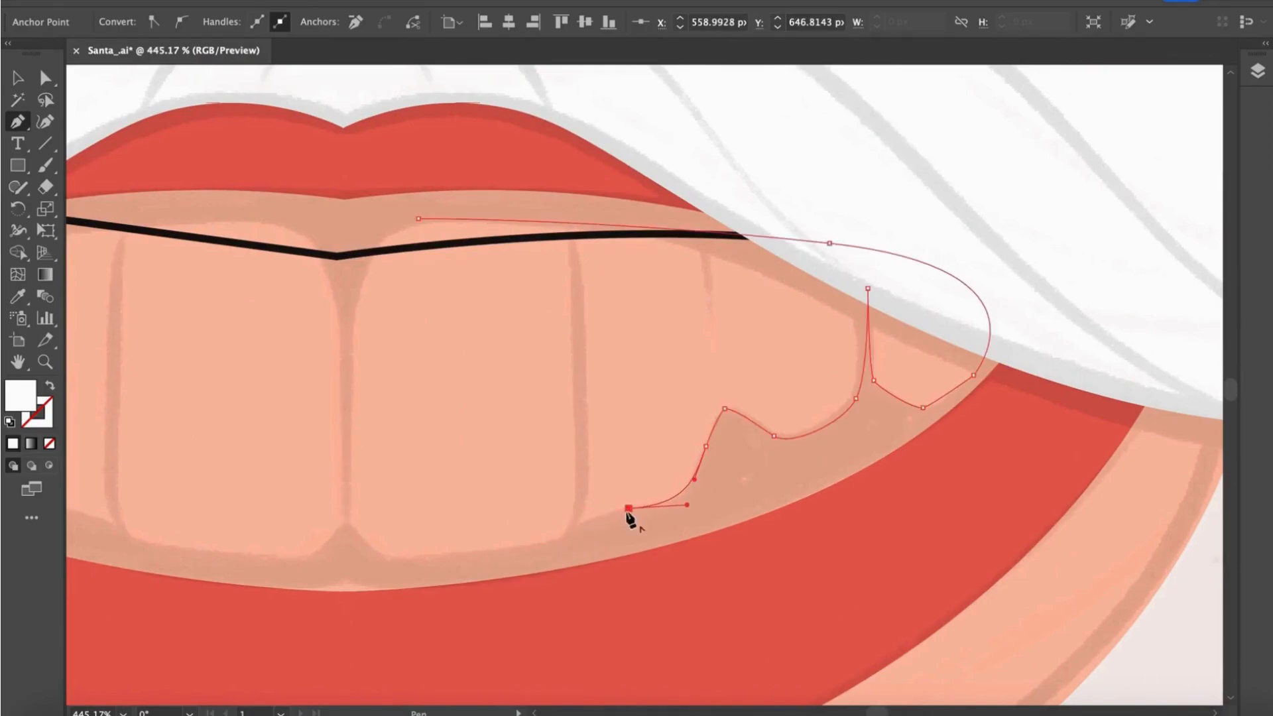
left_click_drag(569, 529, 511, 551)
left_click(370, 548)
left_click(348, 525)
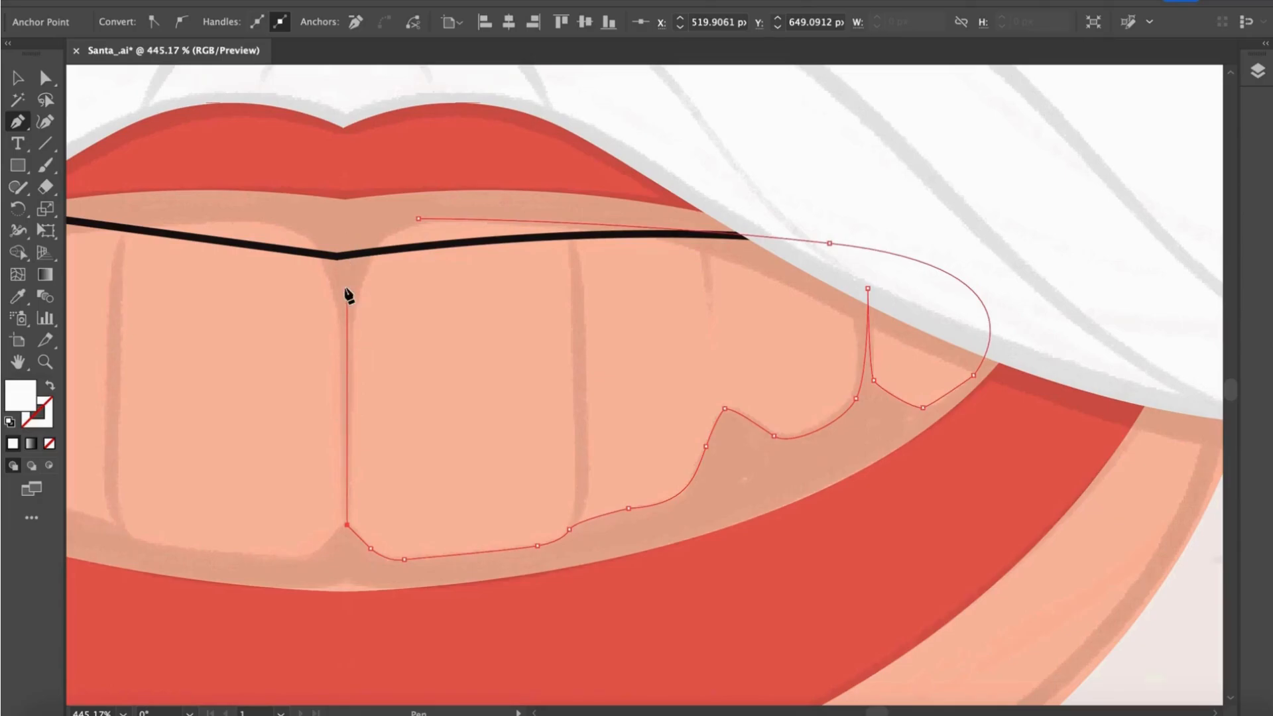
left_click(346, 324)
scroll(378, 269, "up", 1)
left_click_drag(430, 203, 527, 201)
- Set the half-teeth shape's opacity to 100% and give it a solid white fill
scroll(526, 202, "down", 2)
key("v")
left_click_drag(615, 22, 547, 51)
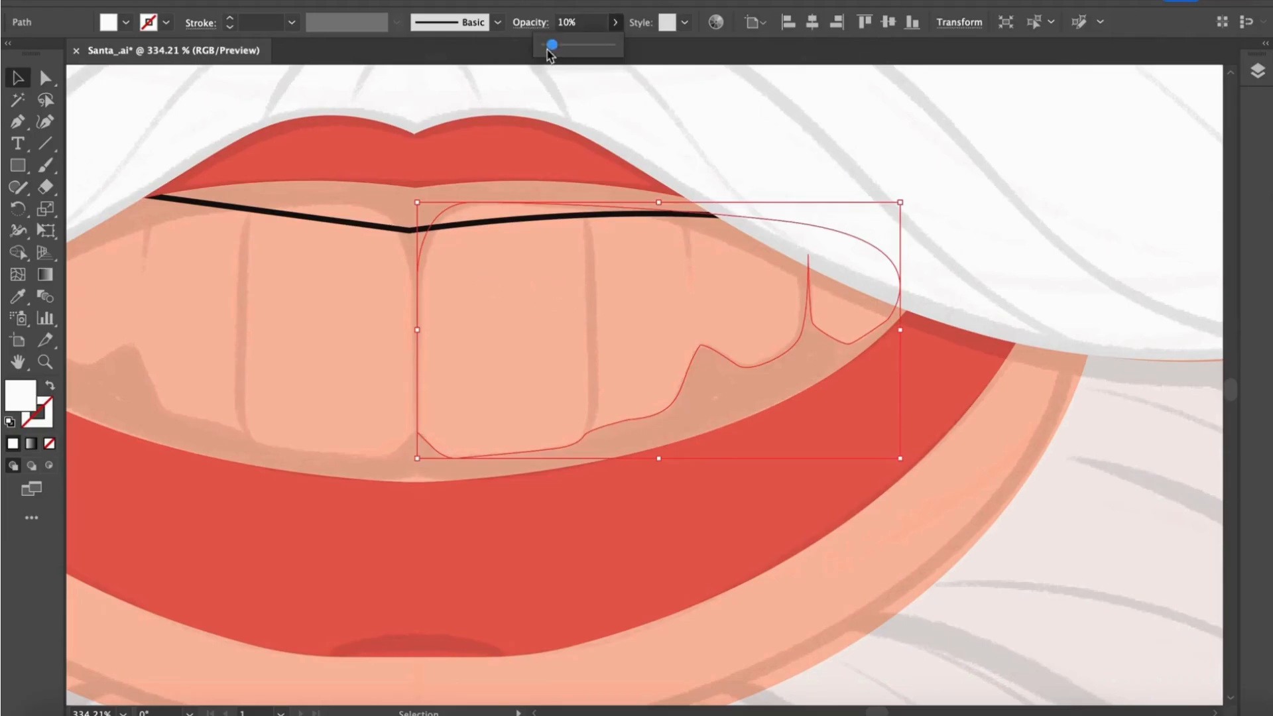
scroll(450, 411, "down", 5)
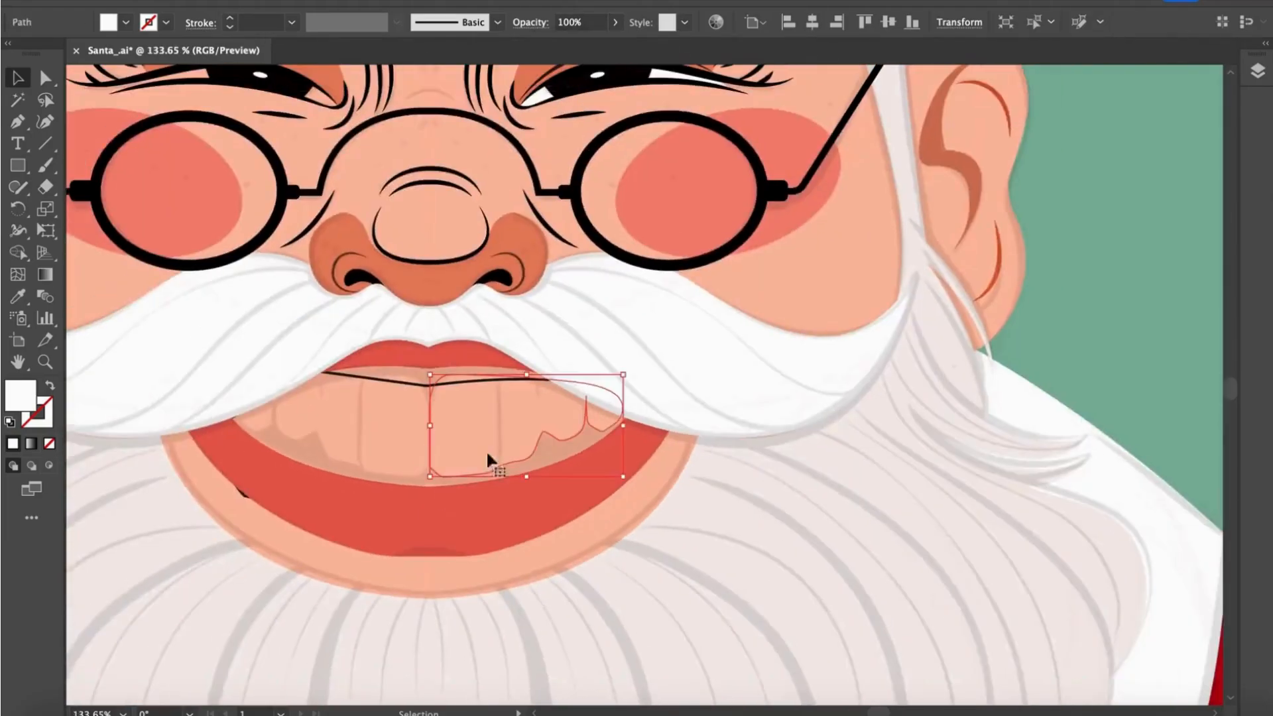
scroll(733, 458, "down", 1)
key("i")
left_click(1120, 340)
key("v")
double_click(18, 388)
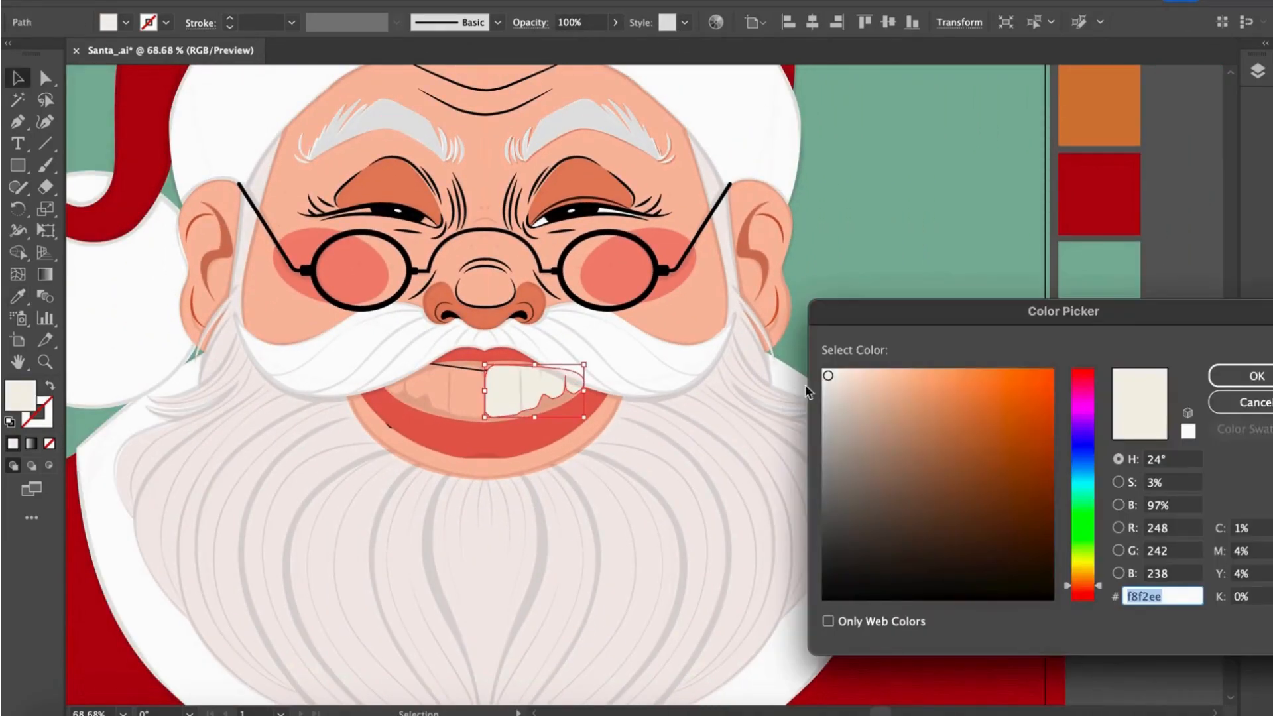
left_click(822, 369)
key("Return")
left_click(935, 364)
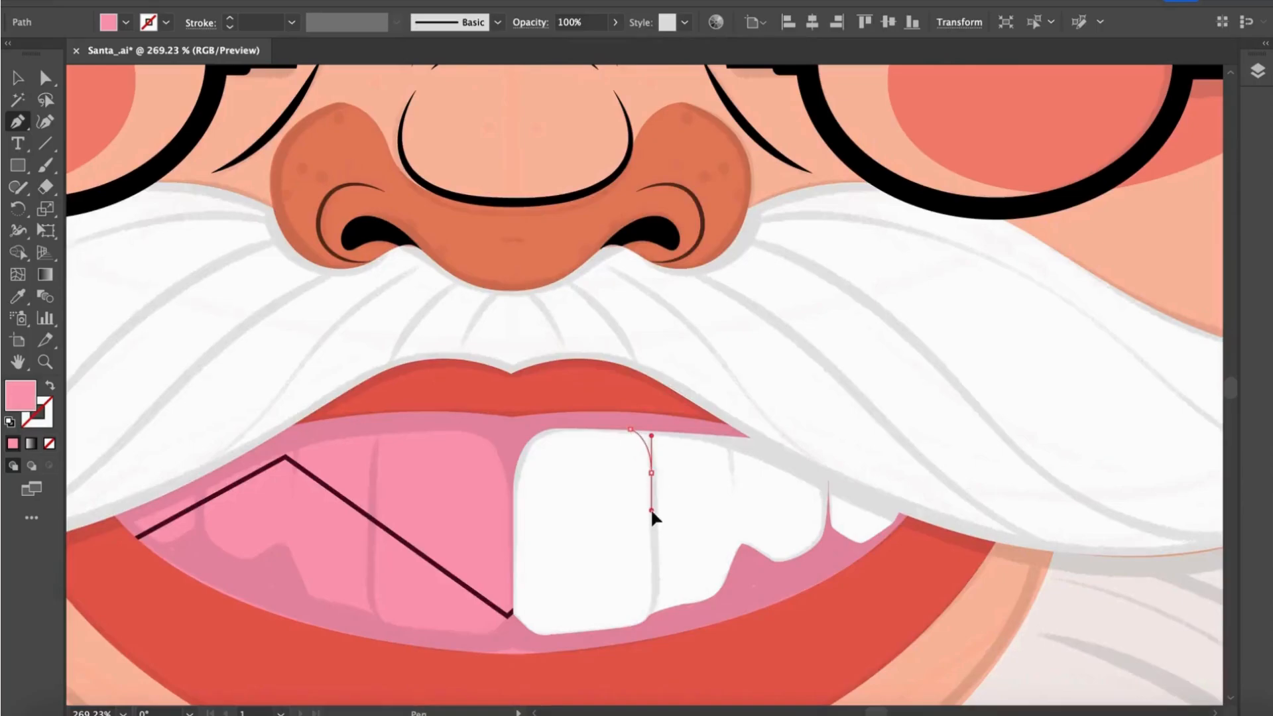
- Trace the pink gum edge dipping between the front tooth and its neighbour with the Pen tool and continue it above the second tooth
left_click_drag(650, 508, 651, 512)
scroll(654, 474, "up", 3)
scroll(646, 397, "up", 3)
left_click(521, 448)
left_click_drag(551, 374, 582, 372)
scroll(583, 372, "down", 4)
key("super+z")
scroll(586, 378, "down", 2)
scroll(565, 373, "up", 3)
left_click(529, 364)
scroll(614, 360, "right", 1)
scroll(656, 357, "down", 2)
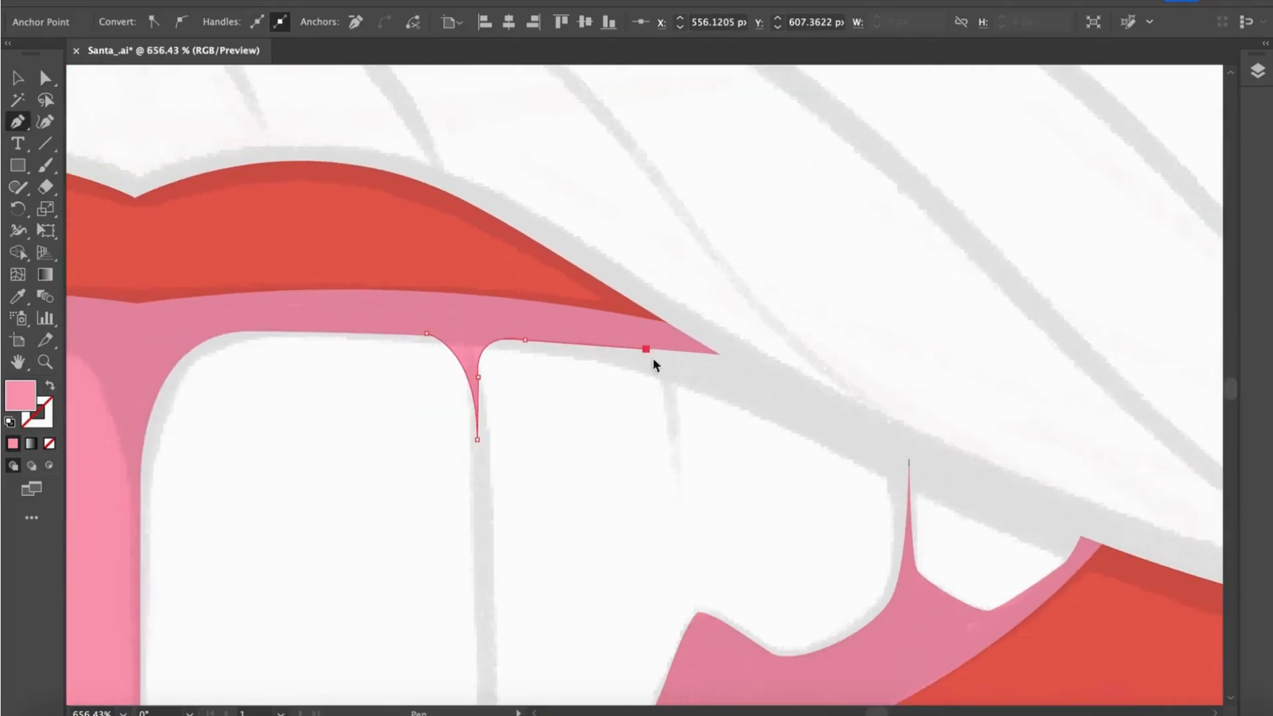
- Extend the pink gum path through the second tooth gap and around the third tooth's top, and close the shape
left_click(671, 458)
scroll(677, 381, "up", 1)
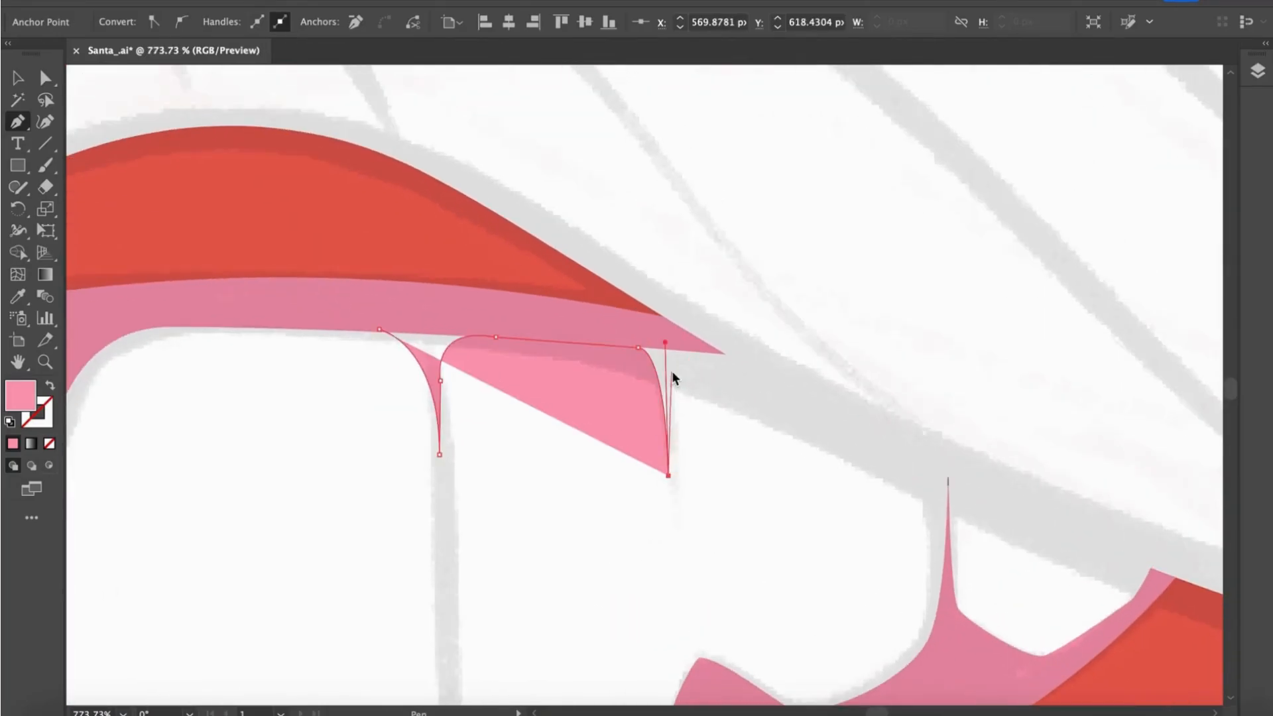
left_click_drag(672, 346, 718, 346)
scroll(718, 347, "down", 4)
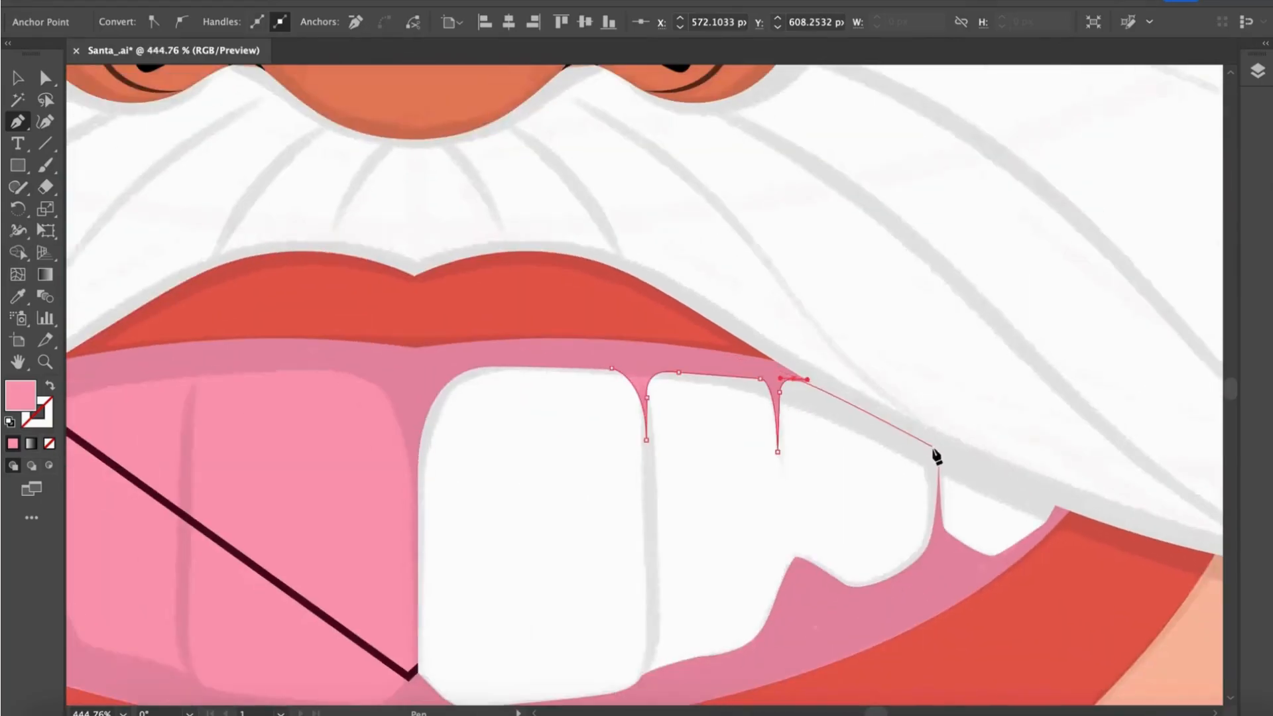
scroll(926, 458, "up", 2)
left_click_drag(941, 453, 950, 529)
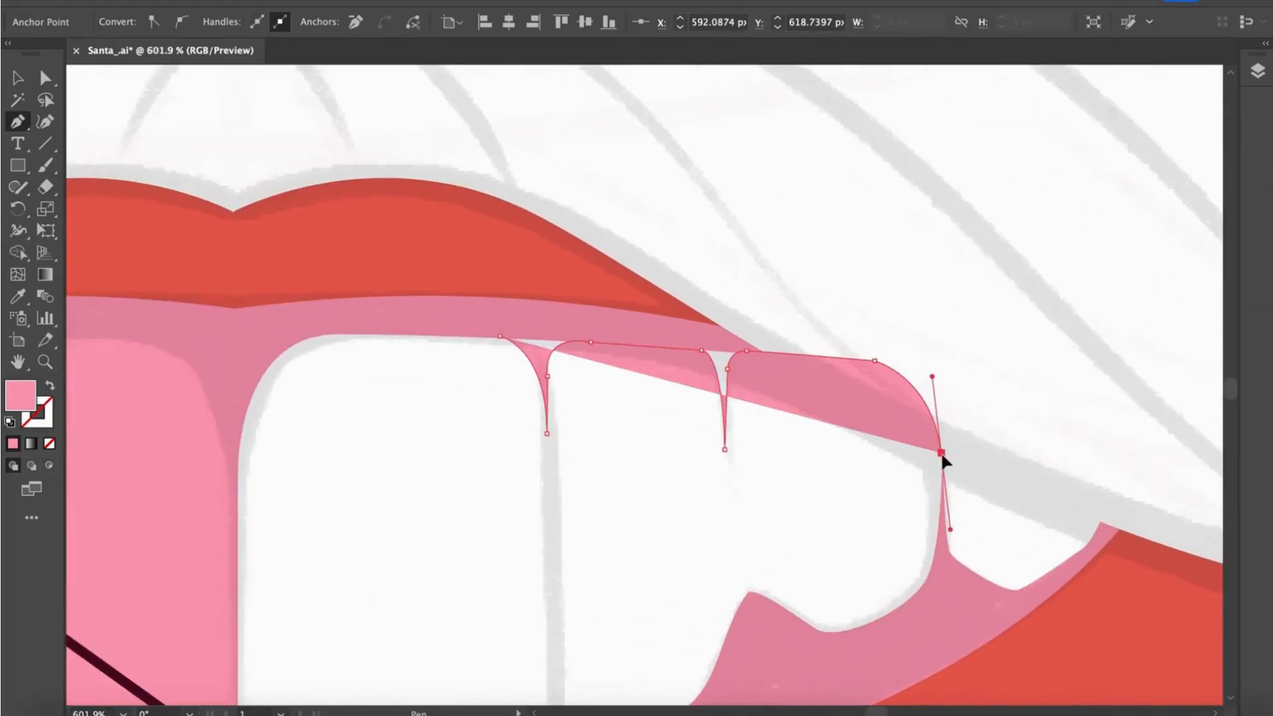
scroll(936, 361, "down", 4)
left_click(933, 338)
left_click(672, 338)
- Give the tooth divider line a tapered black stroke without fill and start another divider at the second tooth gap
scroll(673, 340, "down", 3)
key("i")
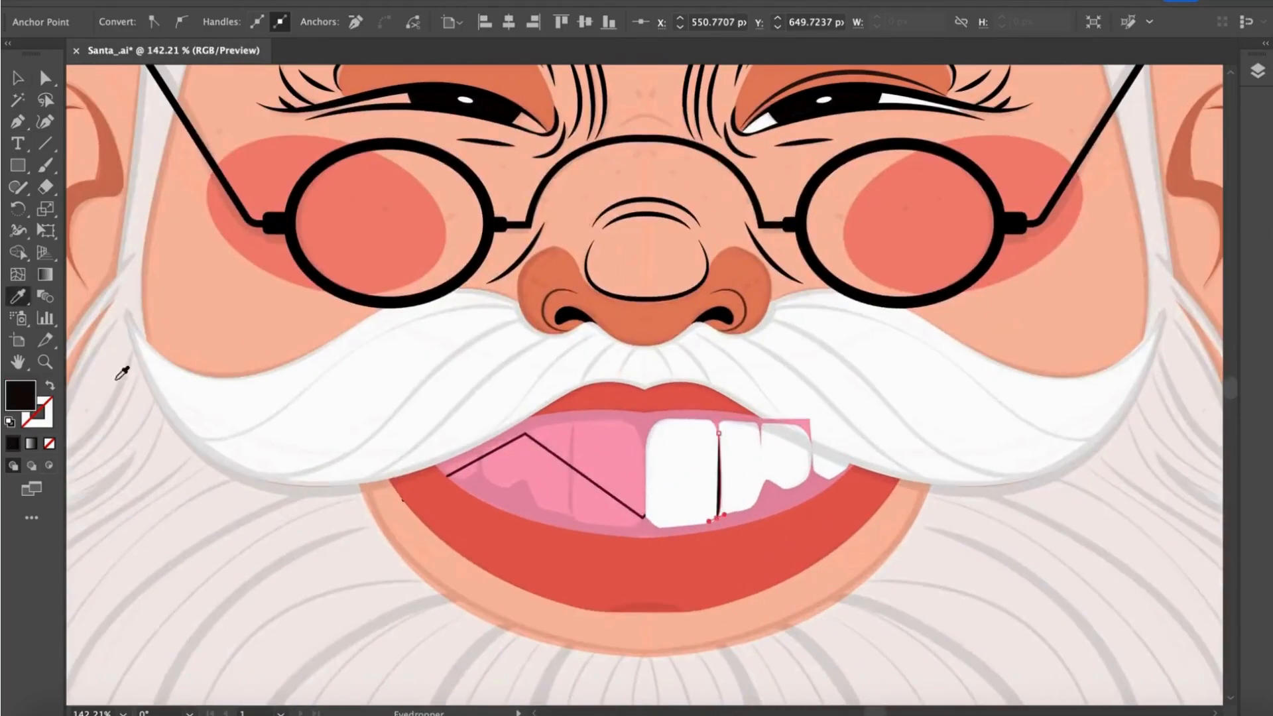
left_click(50, 385)
key("p")
left_click(670, 412)
scroll(671, 470, "up", 2)
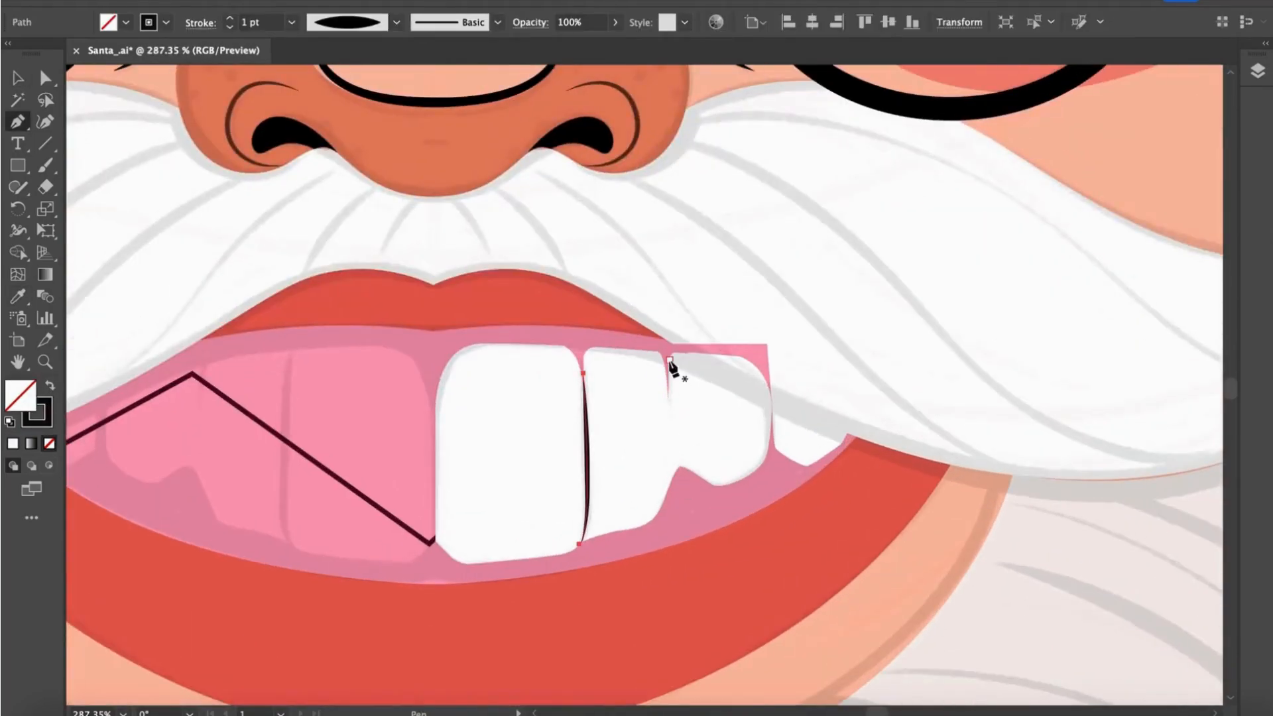
- Reflect a copy of the half teeth and gums across the vertical axis and place it on the other side of the centre line
scroll(677, 474, "down", 4)
key("v")
right_click(622, 339)
mouse_move(696, 601)
left_click(861, 601)
left_click(204, 508)
left_click_drag(686, 343, 458, 346)
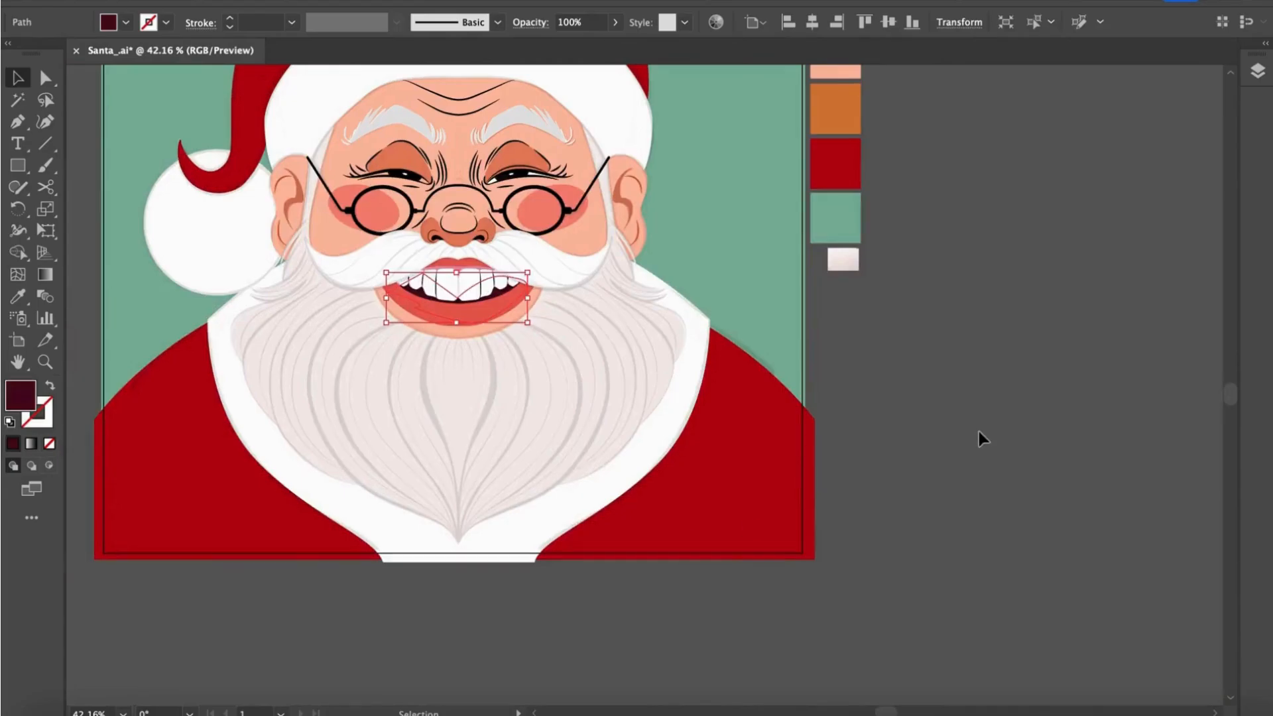
left_click(978, 430)
- Remove both old oval cheek shapes, leaving the new coral circle over one cheek
scroll(978, 431, "left", 4)
scroll(978, 431, "up", 3)
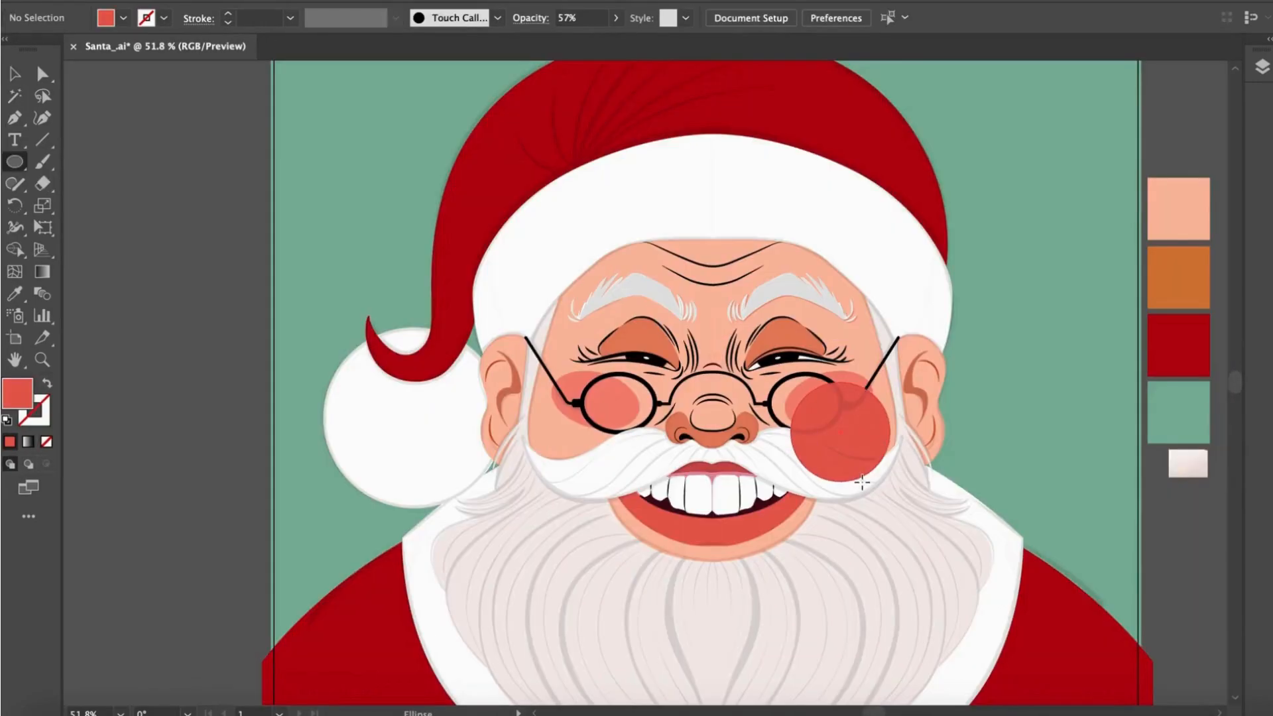
left_click(850, 379)
left_click(607, 395)
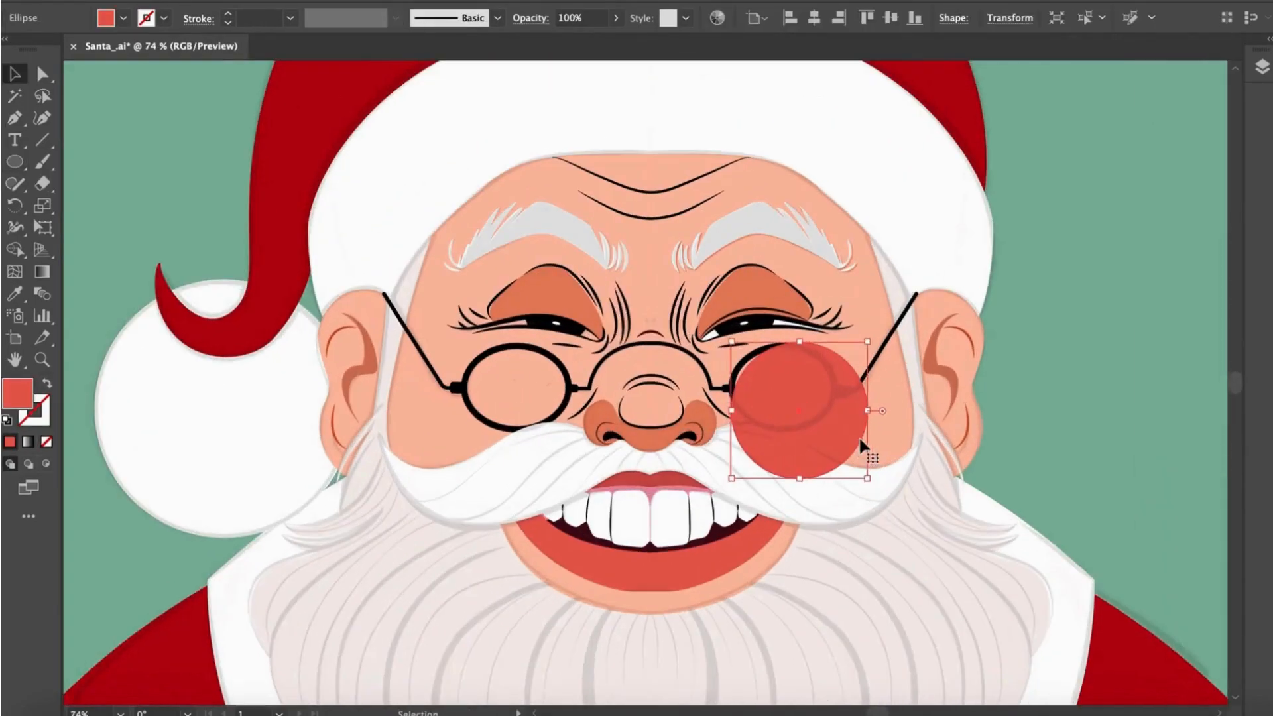
- Enlarge the coral cheek circle to about 120 px across and lower its opacity
left_click_drag(858, 435, 875, 412)
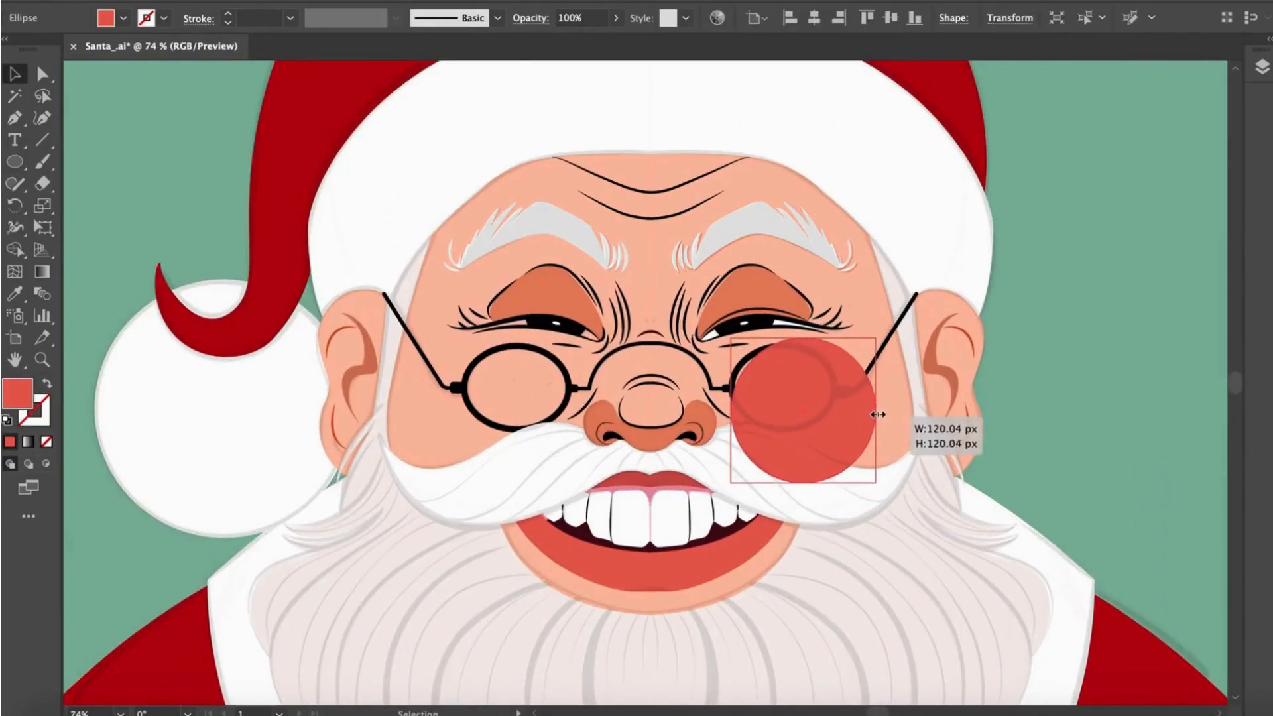
left_click(615, 18)
left_click_drag(617, 41, 586, 41)
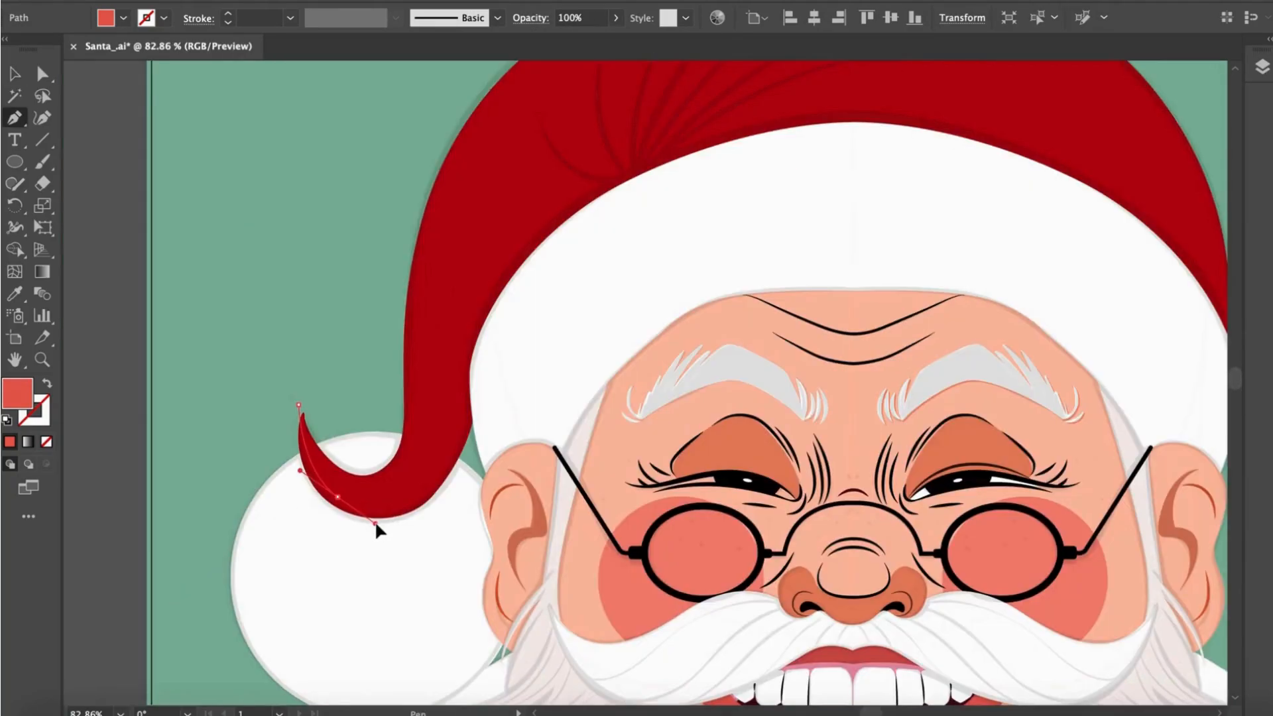
- Trace the hat's shadow edge from its pointed tip up along the white brim to the gathered folds
key("p")
left_click_drag(452, 403, 449, 322)
scroll(457, 316, "up", 4)
scroll(464, 313, "right", 3)
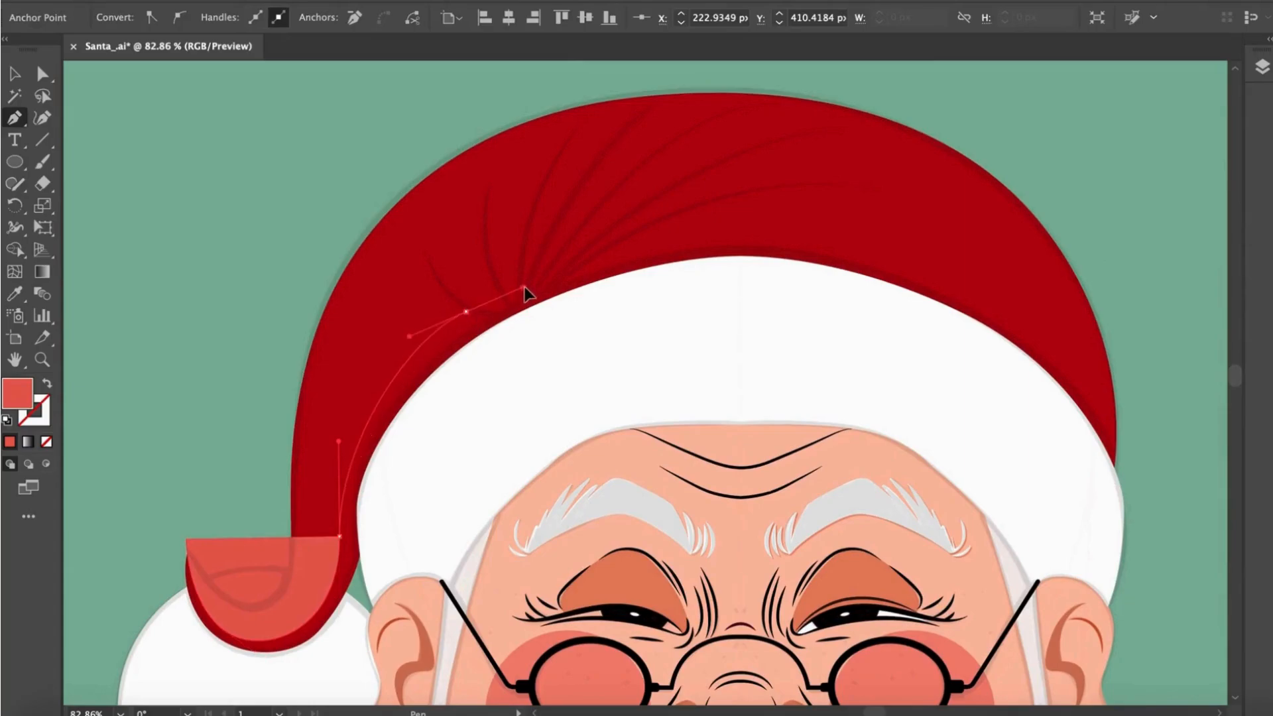
left_click_drag(542, 287, 428, 263)
- Trace the spiky fold creases, close the shadow shape around the brim and trim it to the red hat
left_click_drag(465, 298, 484, 317)
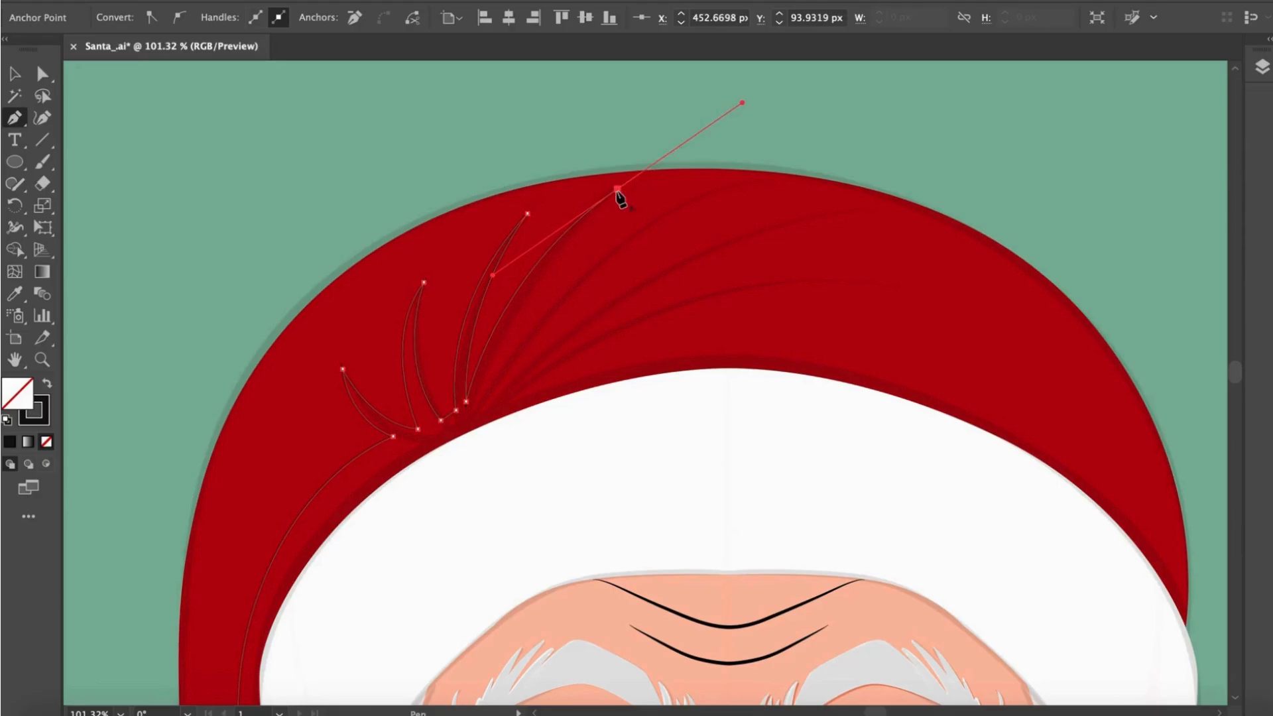
left_click_drag(452, 509, 448, 512)
left_click_drag(721, 185, 901, 110)
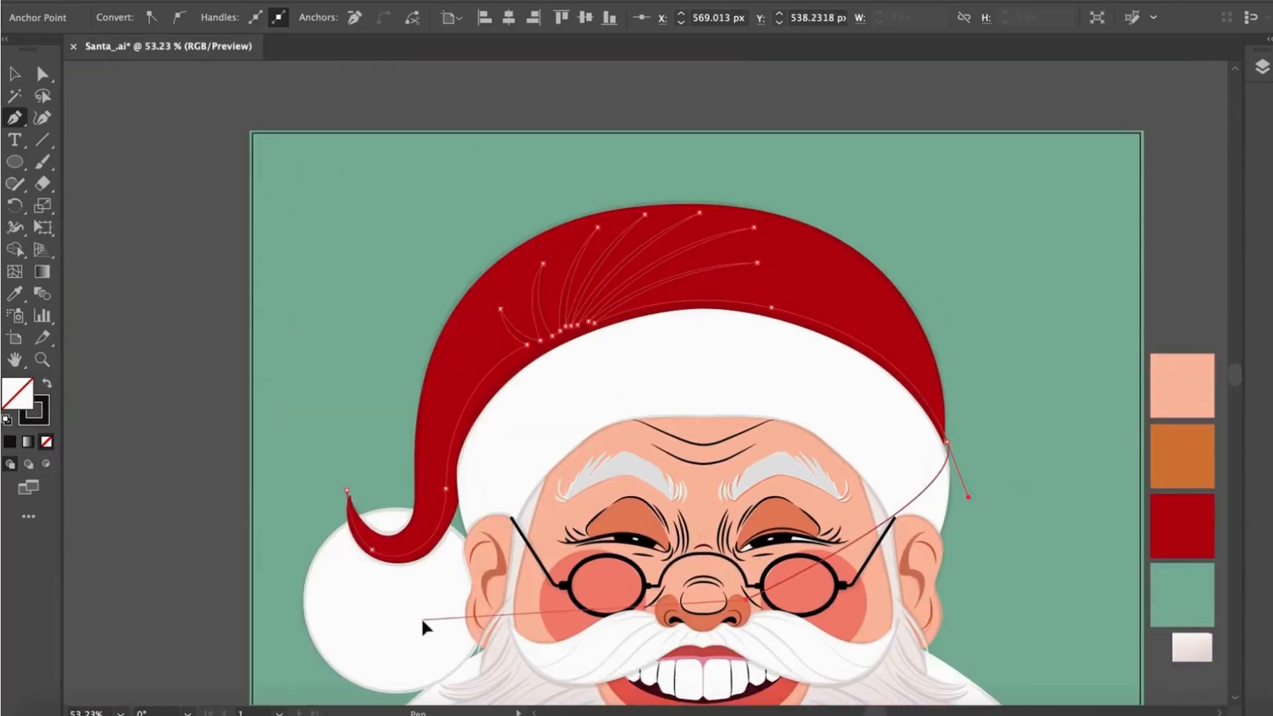
left_click(346, 498)
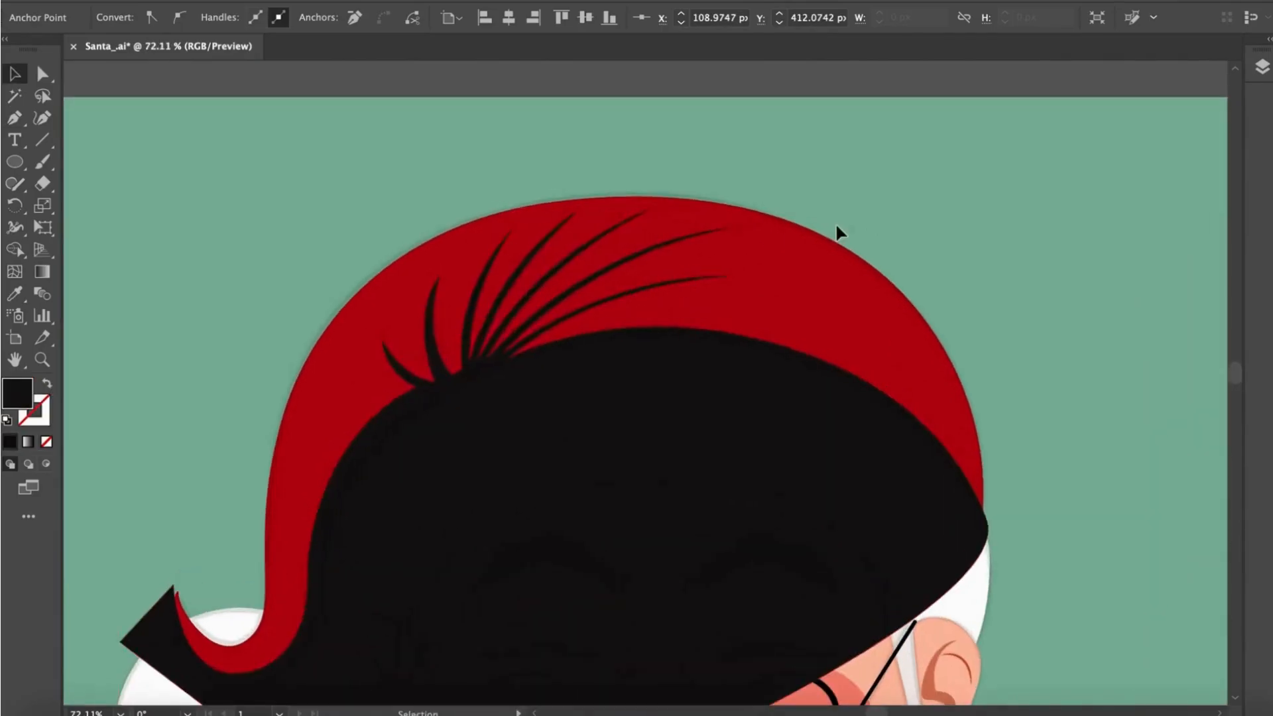
left_click(860, 398)
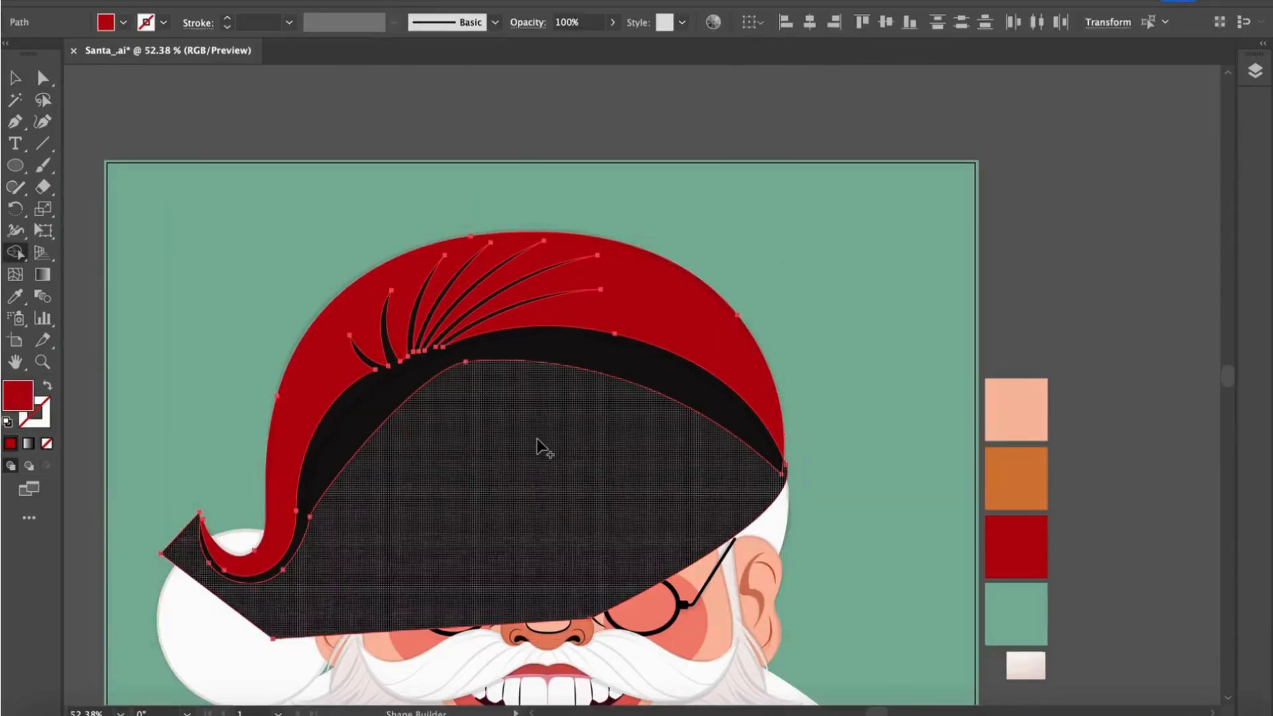
left_click(544, 447)
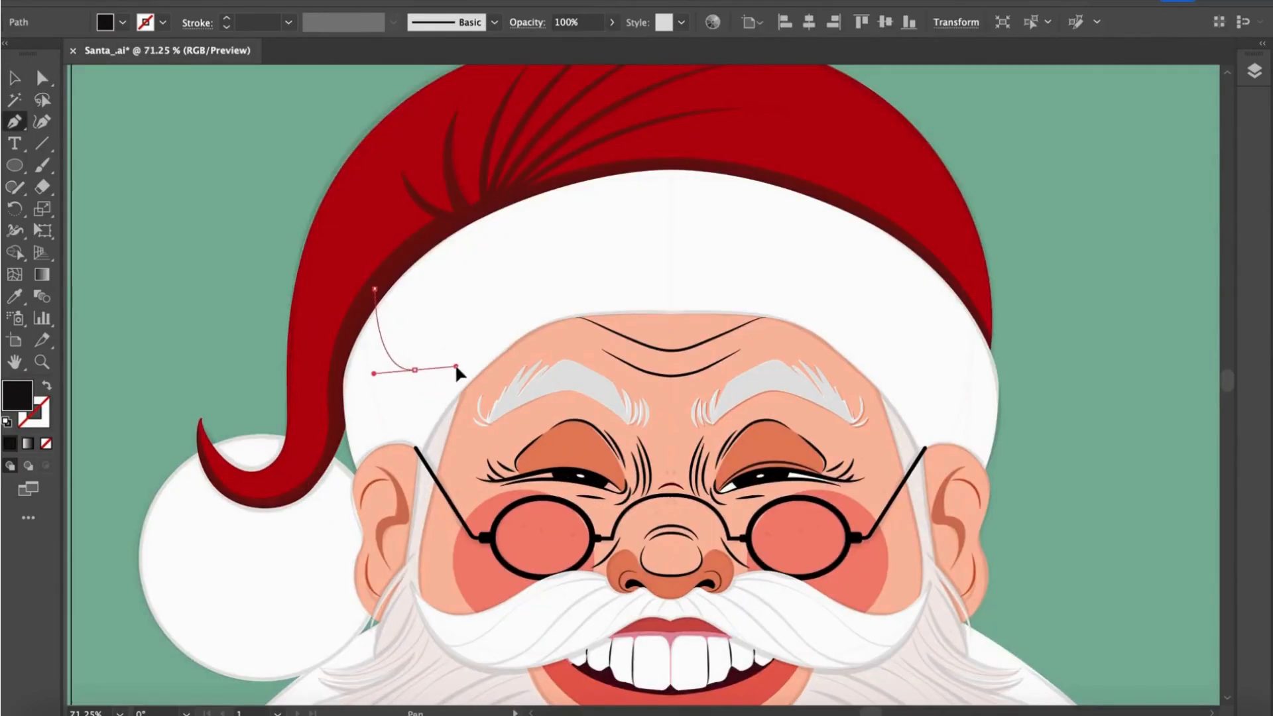
- Trace a closed shadow shape with a curved upper edge across the lower part of the white hat brim
left_click_drag(636, 270, 814, 249)
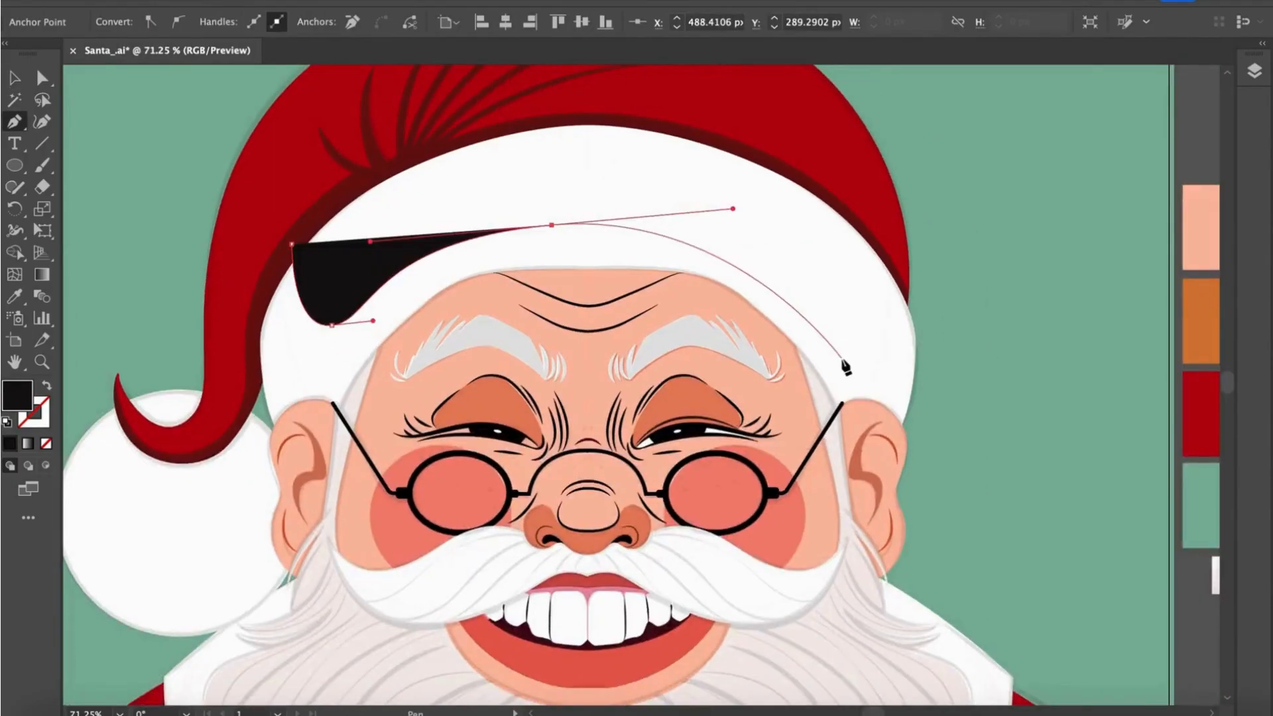
left_click_drag(837, 362, 871, 429)
left_click(935, 397)
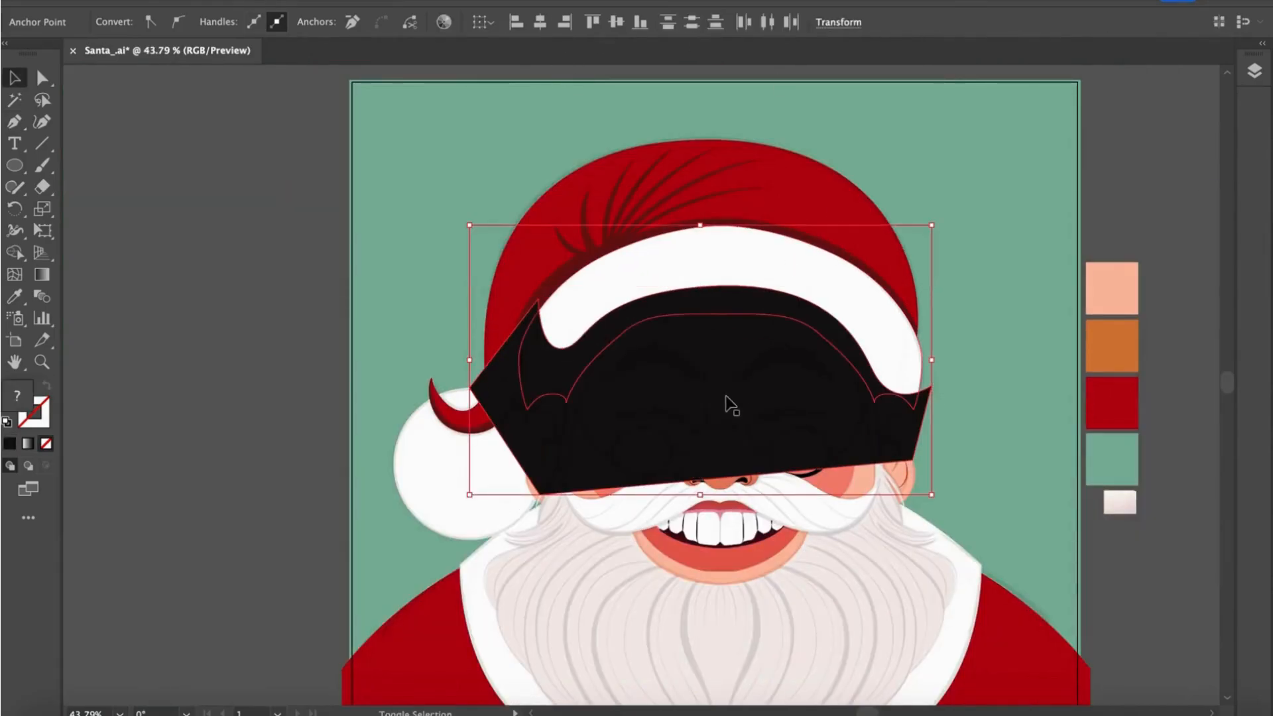
- Trim the black shadow shape to the white brim and lower its opacity
left_click(730, 404)
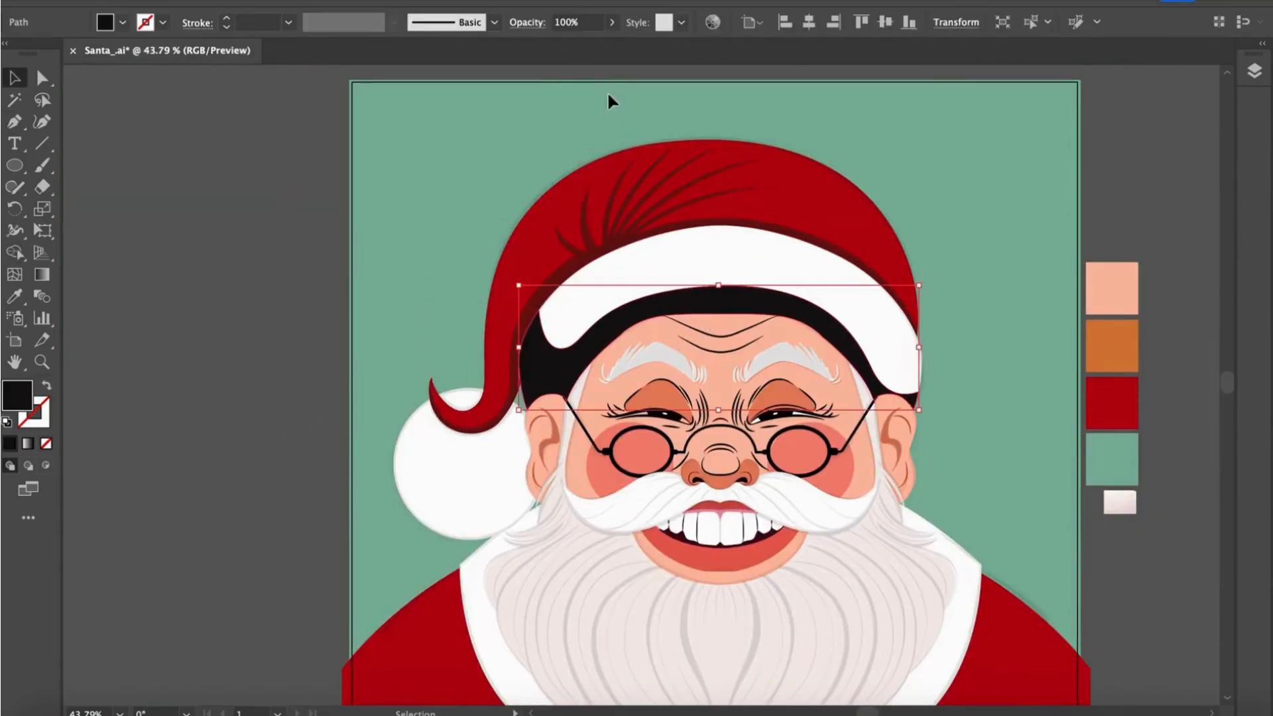
left_click(612, 23)
left_click_drag(614, 49, 551, 49)
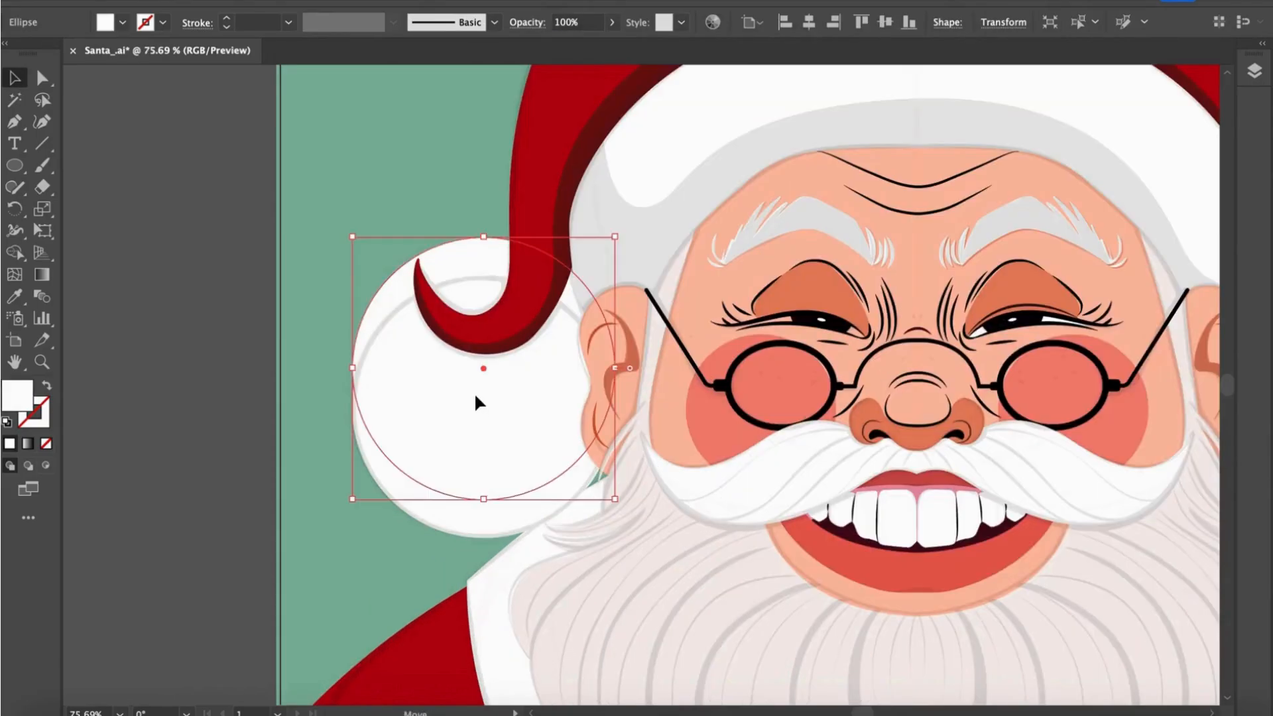
- Offset a copy of the pompom circle up and to the side, and cut the overlap into a crescent shadow
left_click_drag(479, 369, 431, 355)
left_click(527, 495)
left_click(347, 302, "shift")
key("shift+m")
left_click_drag(347, 302, 391, 355)
left_click(326, 349)
key("Delete")
- Sample the brim shadow's appearance onto the pompom's crescent shadow
left_click(523, 465)
key("i")
left_click(634, 247)
scroll(615, 232, "down", 5)
- Set the colour to 000000 and trace hair strands from beneath the nose down one half of the moustache
double_click(10, 402)
type("000000")
key("Return")
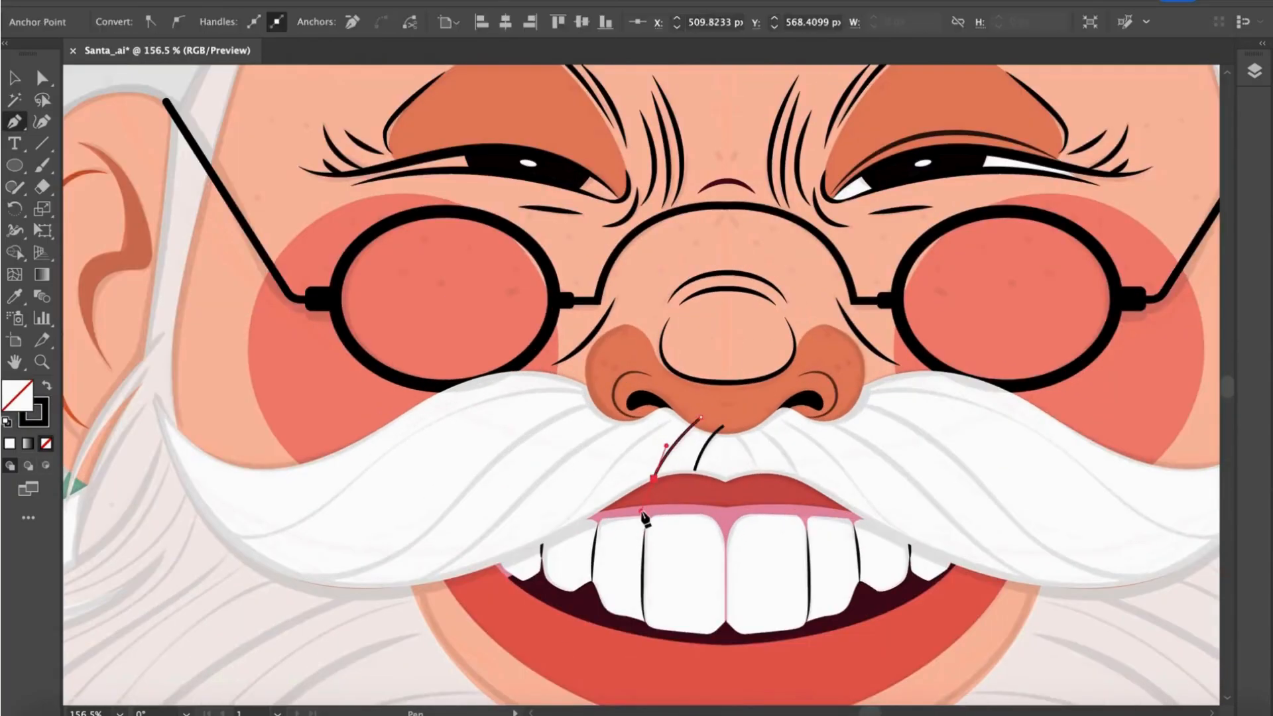
left_click(559, 528)
left_click(642, 409)
left_click_drag(537, 483, 454, 505)
key("Escape")
- Trace two longer curved strands from the nostril to the lower outer edge of the same moustache half
left_click(601, 399)
left_click_drag(311, 582, 241, 583)
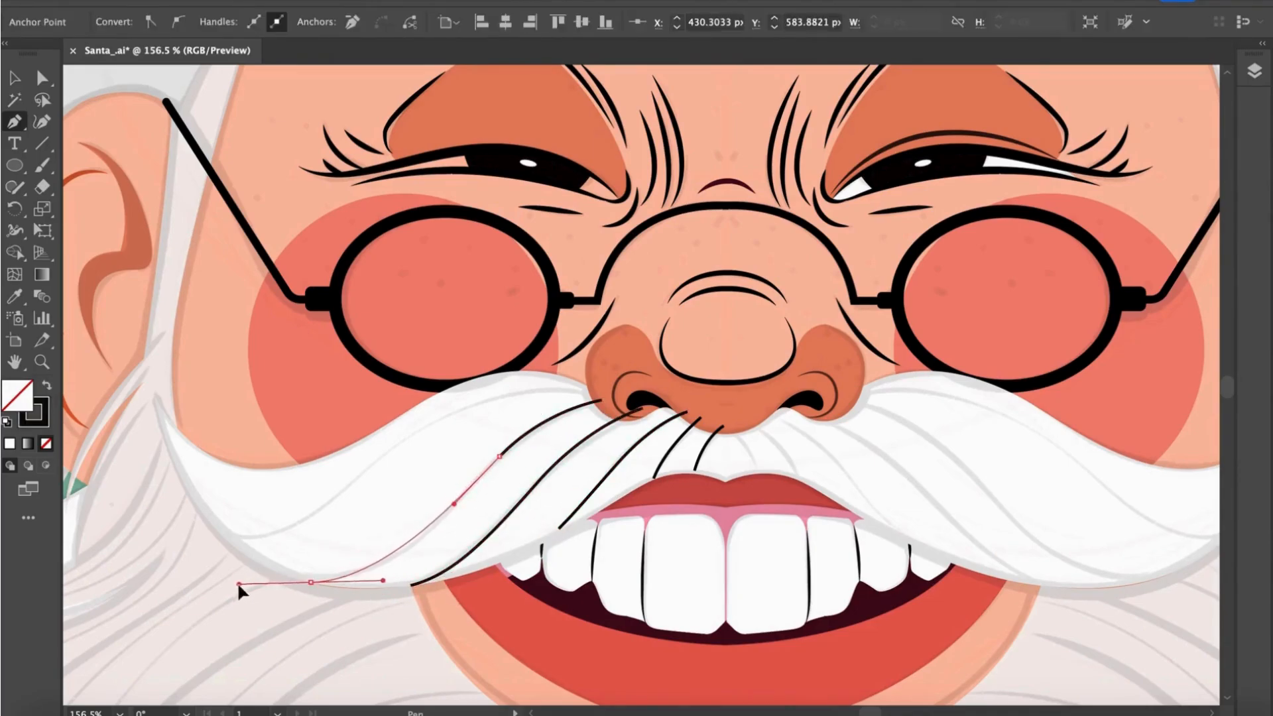
key("Escape")
left_click(596, 393)
left_click_drag(226, 537, 230, 544)
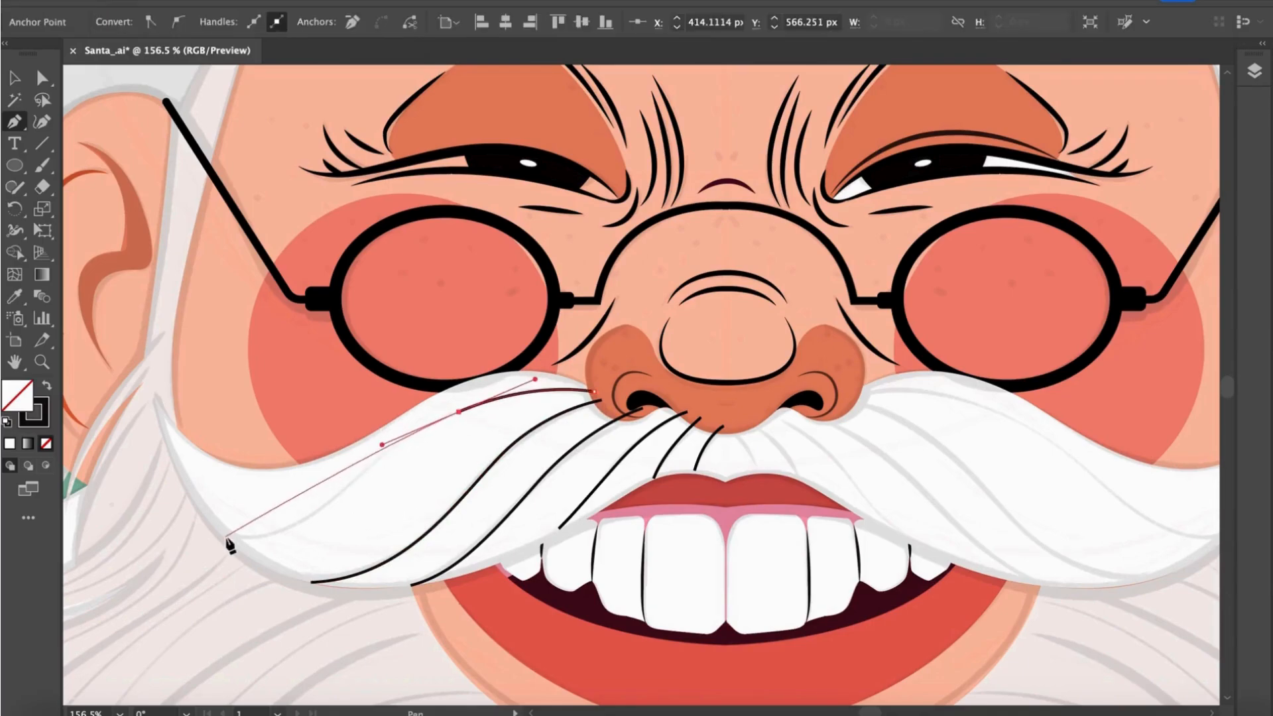
scroll(147, 516, "down", 5)
- Give the traced moustache strands a width profile that tapers at both ends
key("v")
left_click_drag(522, 477, 398, 447)
left_click(393, 23)
left_click(337, 78)
- Trace a closed shadow shape along the moustache half's lower edge, fill it black without a stroke and deselect it
scroll(534, 479, "down", 2)
key("p")
left_click(478, 401)
scroll(739, 458, "up", 2)
left_click_drag(827, 438, 985, 474)
left_click(827, 438)
scroll(830, 441, "up", 4)
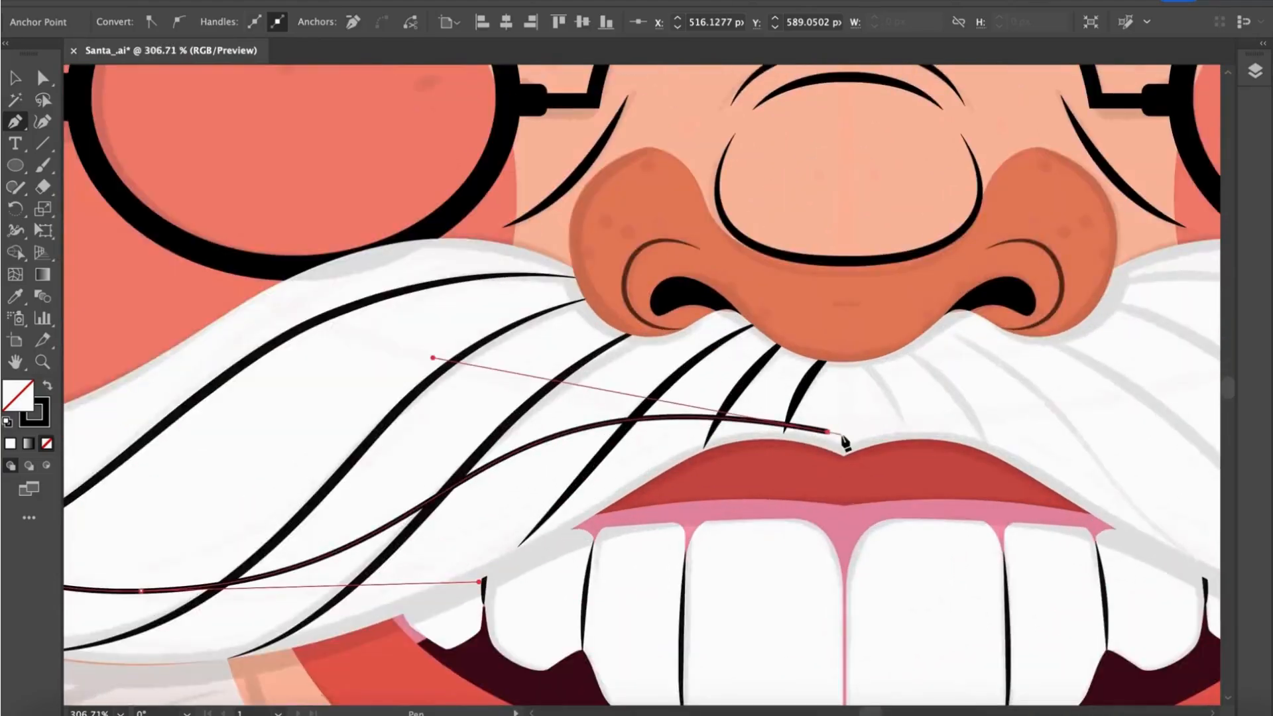
scroll(848, 476, "down", 4)
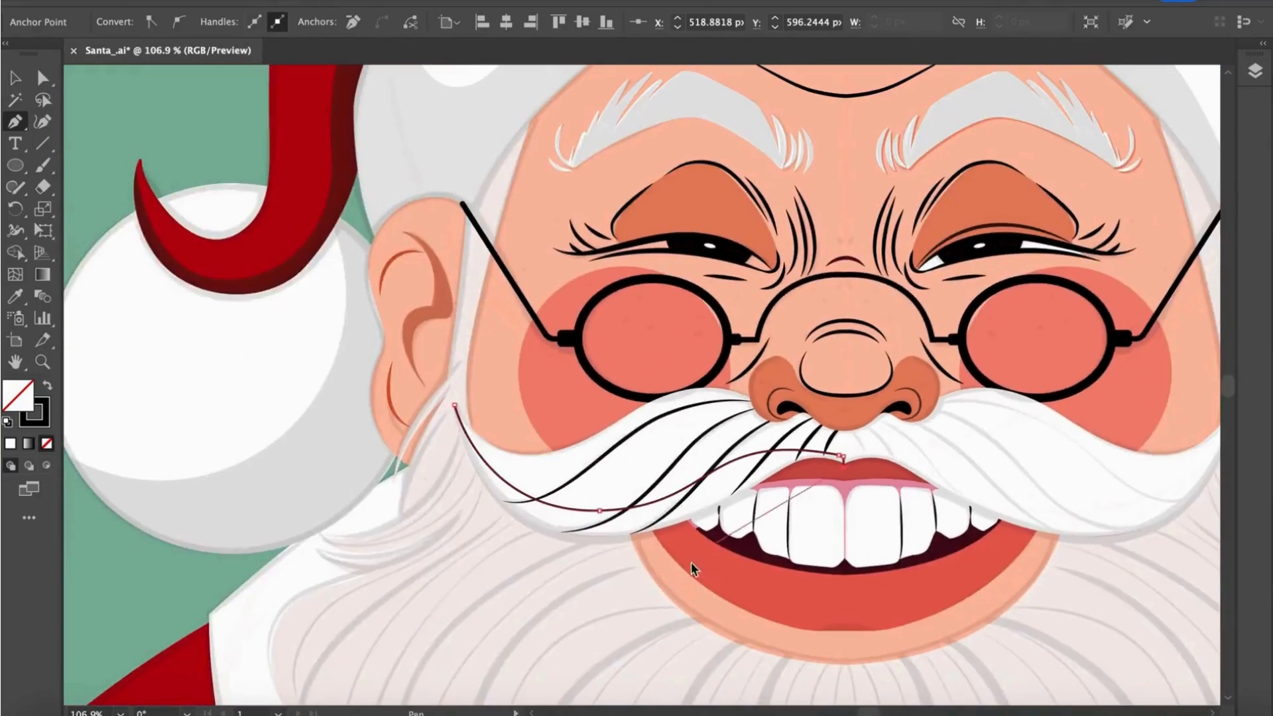
left_click(47, 388)
key("v")
key("ctrl+shift+a")
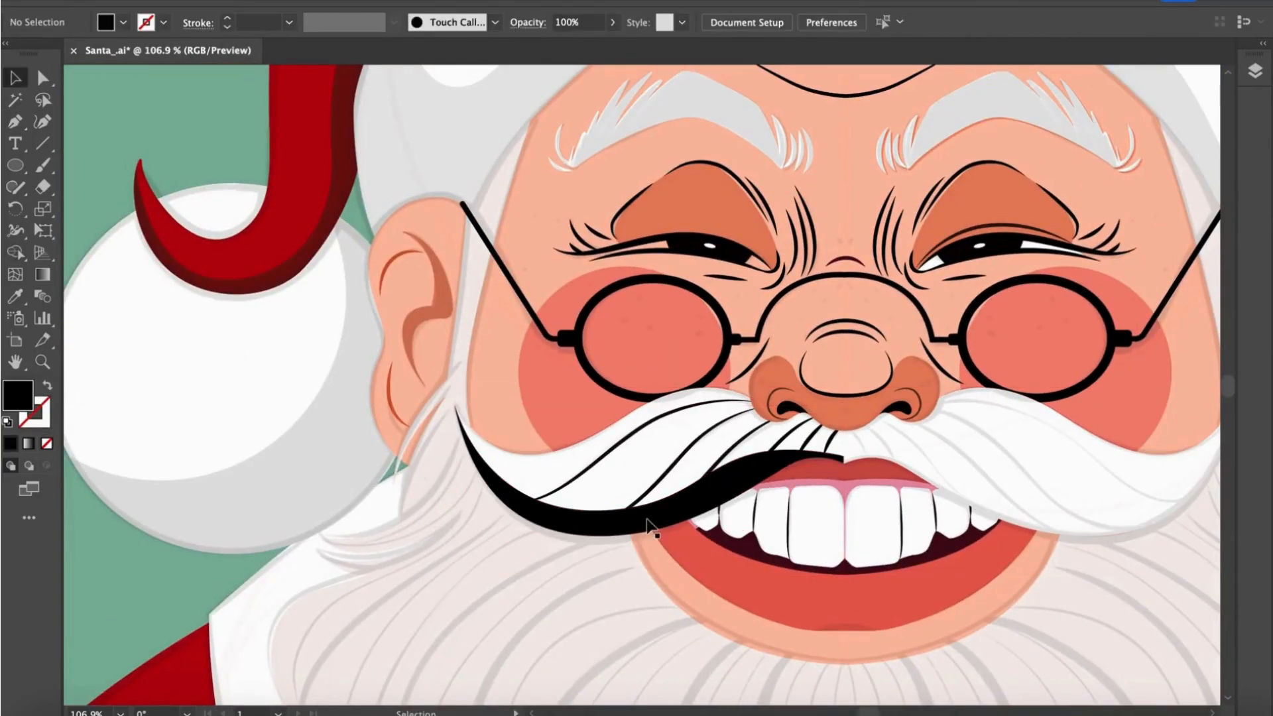
- Lower the opacity of the black shadow under the moustache half
left_click(648, 525)
left_click(612, 22)
left_click_drag(611, 45, 553, 53)
- Reflect a copy of the moustache strands and shadow onto the other half of the moustache
scroll(592, 480, "down", 2)
right_click(497, 507)
left_click(696, 605)
left_click(156, 505)
scroll(664, 470, "up", 2)
left_click_drag(665, 469, 910, 471)
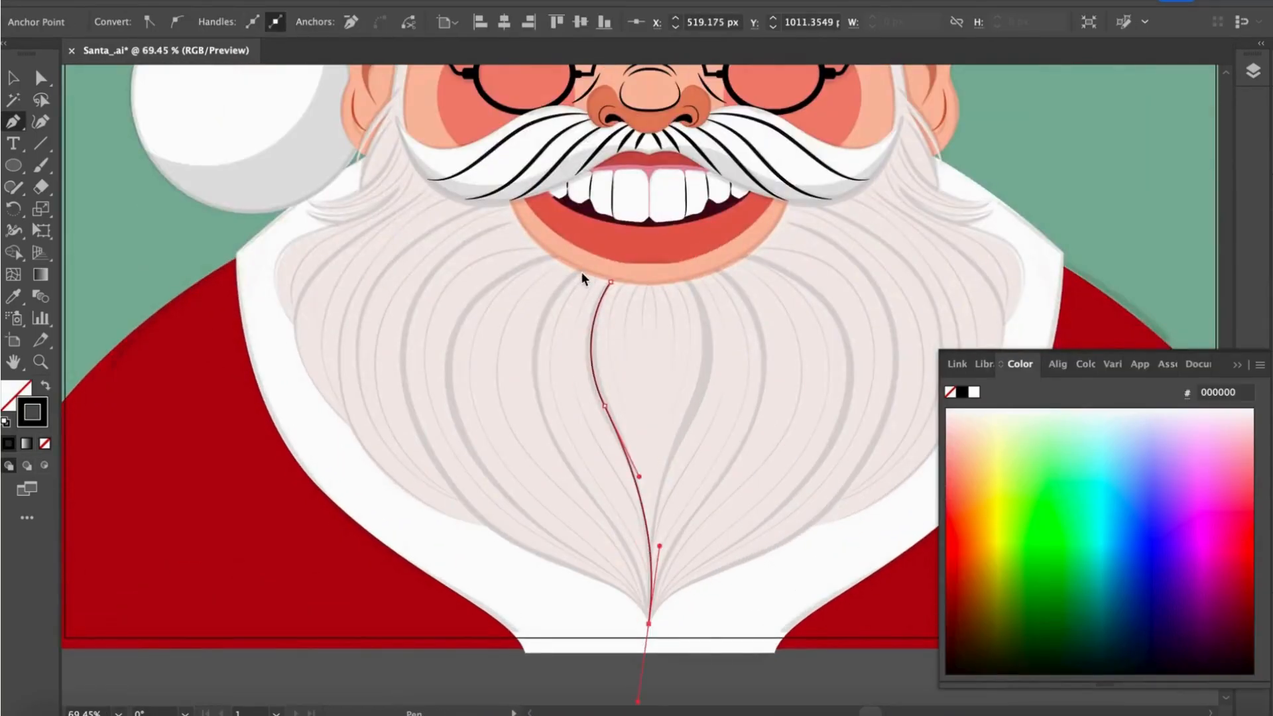
- Trace two more curved beard strands from the chin to the beard's tip, outward from the first one
left_click(580, 284)
scroll(564, 372, "down", 1)
left_click_drag(555, 402, 571, 472)
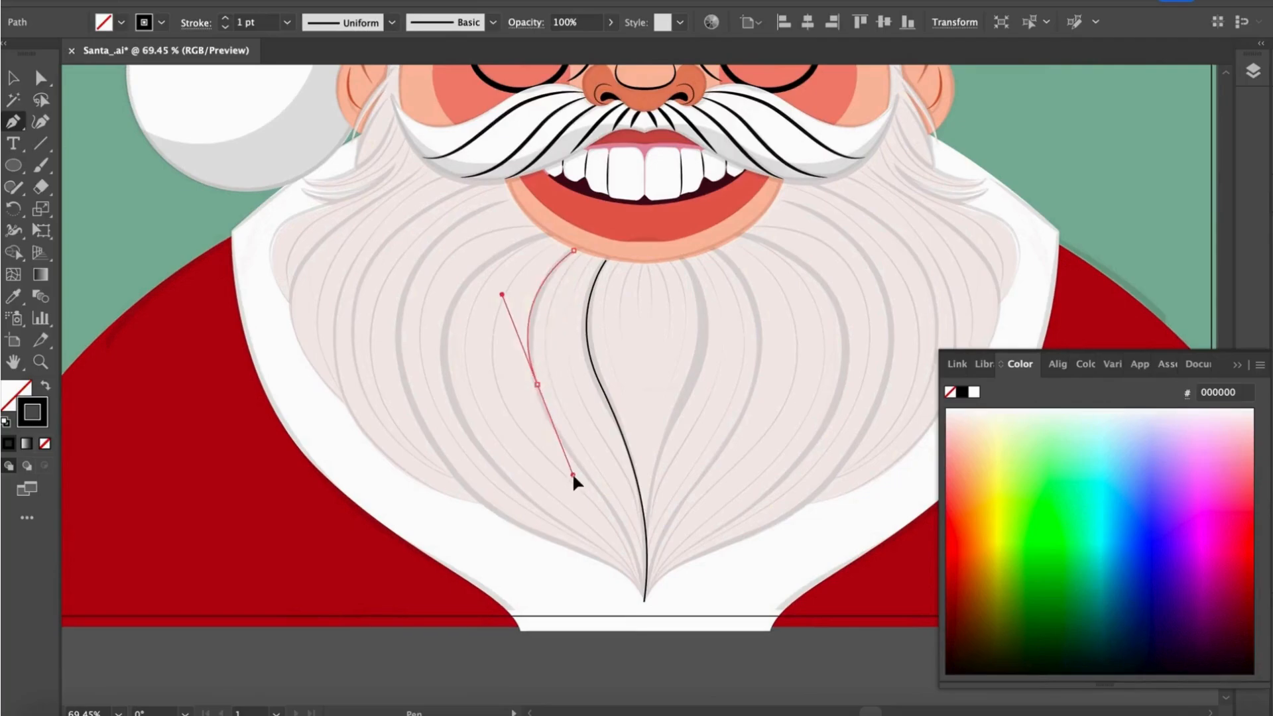
left_click(647, 612)
scroll(646, 608, "up", 3)
scroll(635, 599, "down", 4)
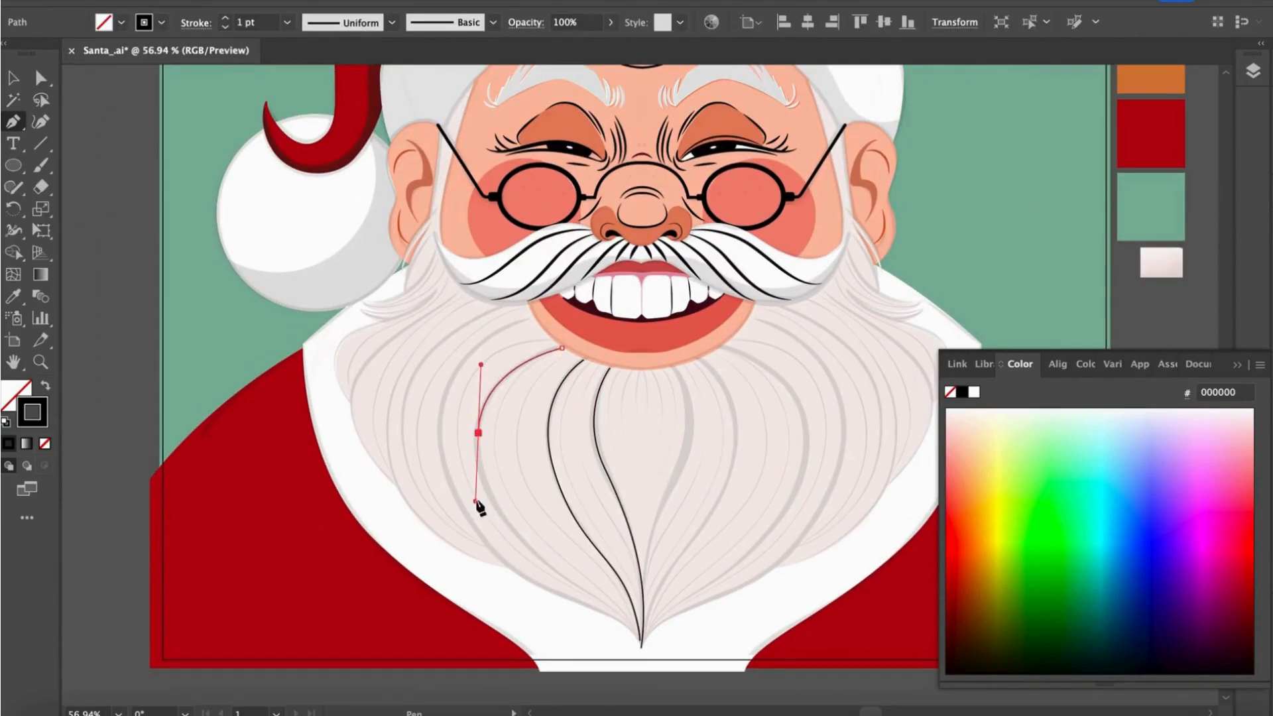
left_click_drag(558, 571, 602, 605)
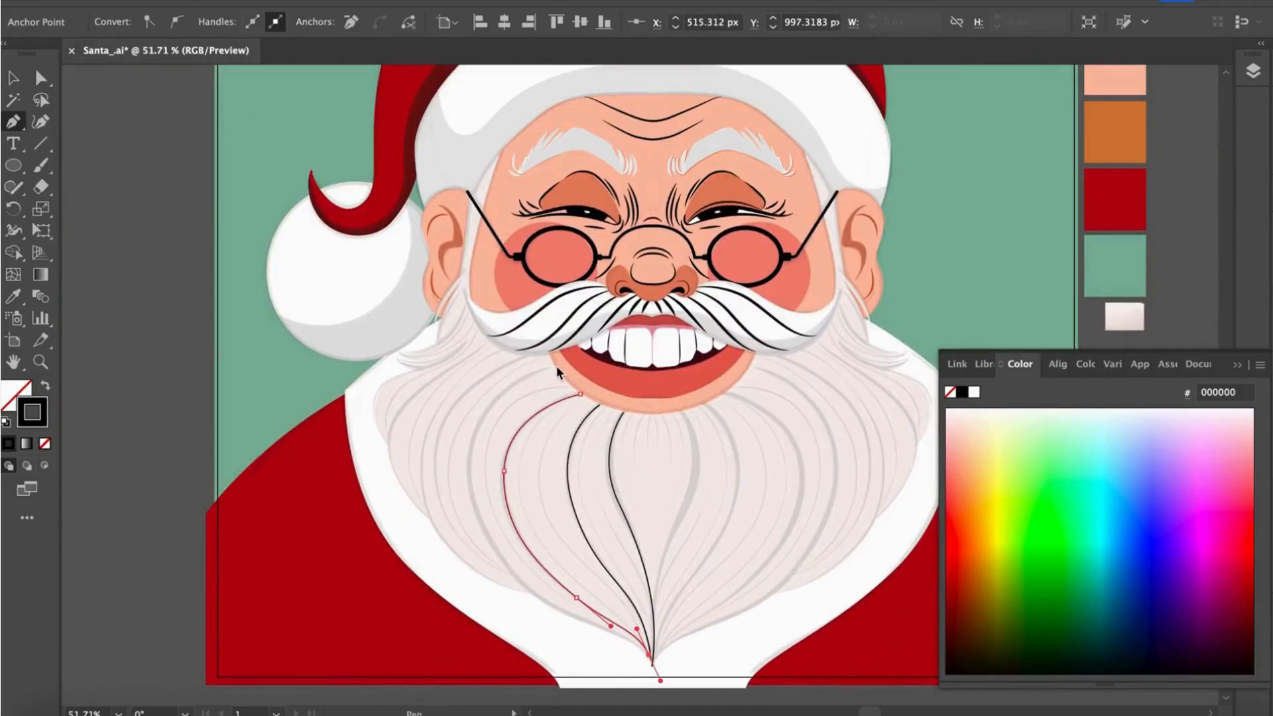
- Trace a strand from the mouth corner to the beard's tip and further strands along the beard's outer side
left_click(555, 365)
left_click_drag(469, 464, 469, 542)
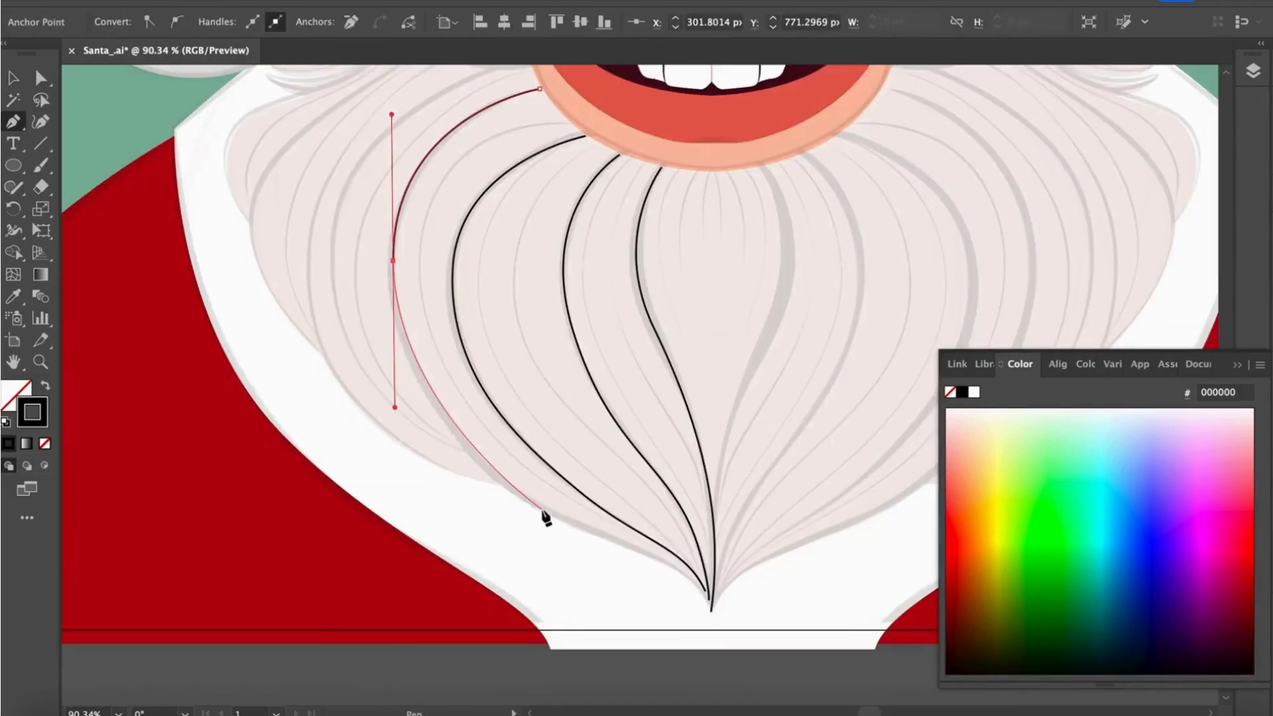
left_click_drag(540, 505, 583, 528)
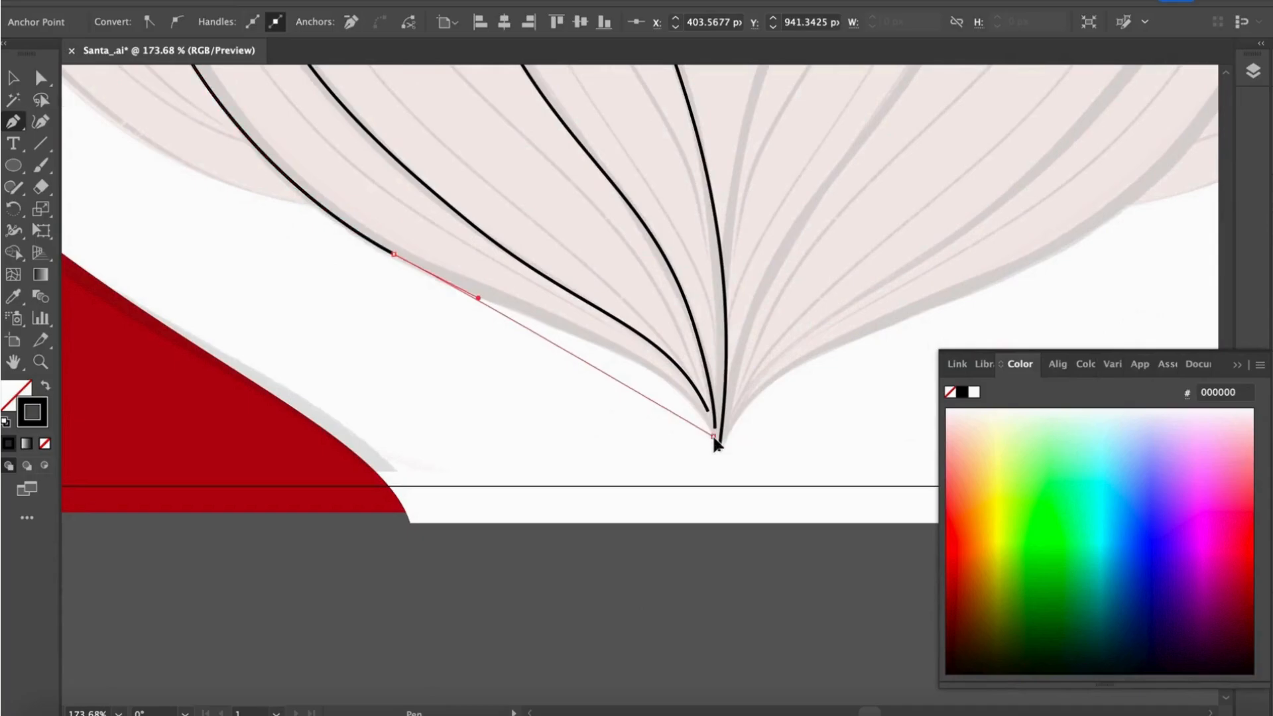
left_click_drag(414, 482, 455, 511)
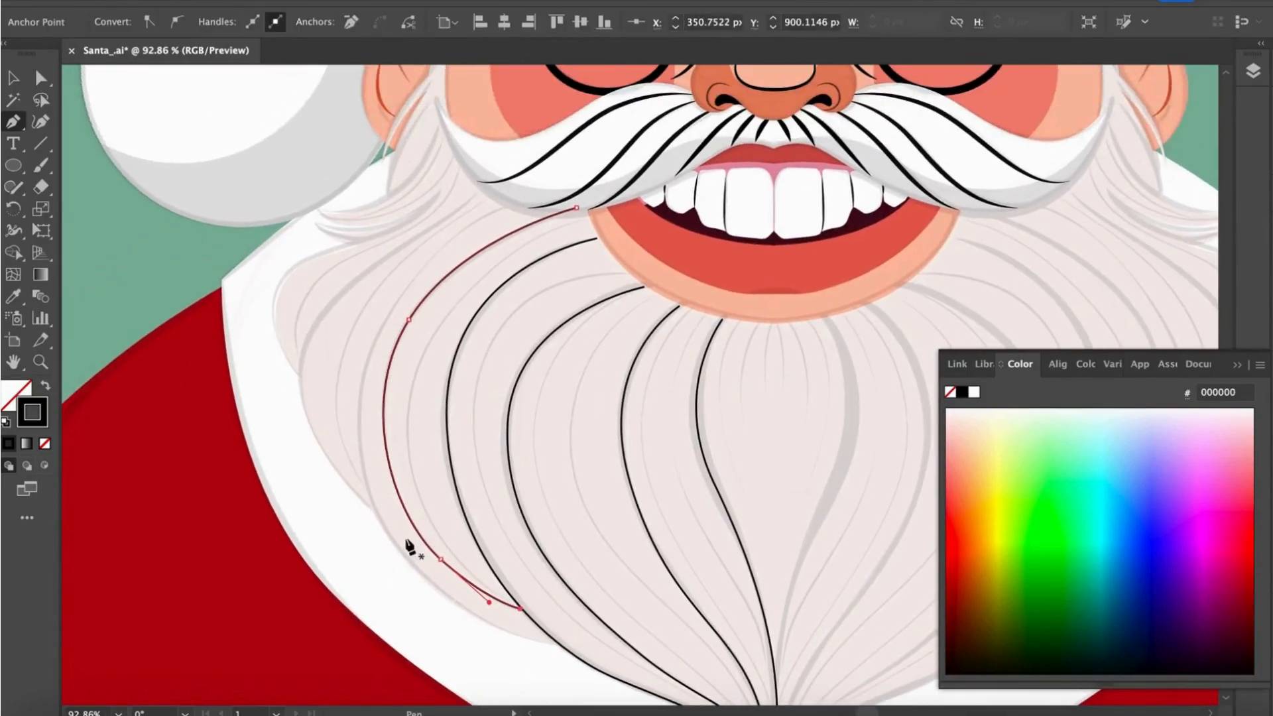
left_click_drag(373, 513, 401, 308)
left_click_drag(484, 180, 484, 181)
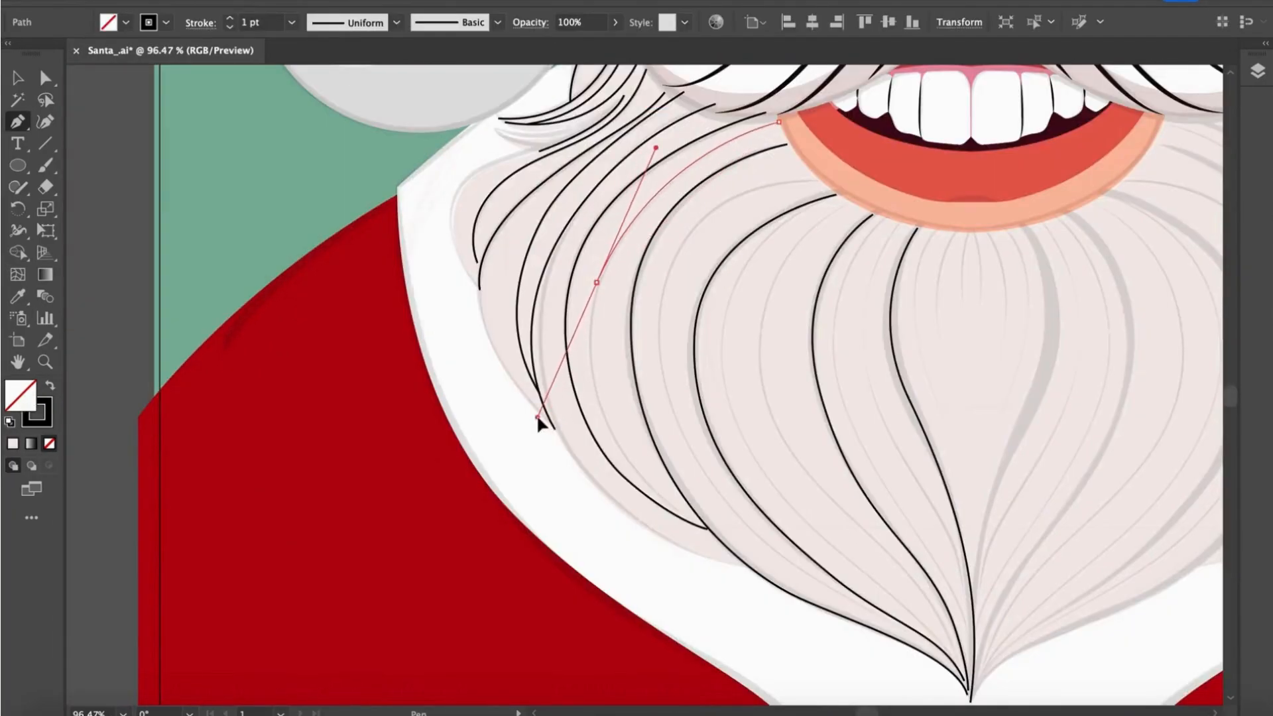
- Trace the in-between beard strands and give them the width profile tapered at both ends
left_click_drag(537, 416, 537, 416)
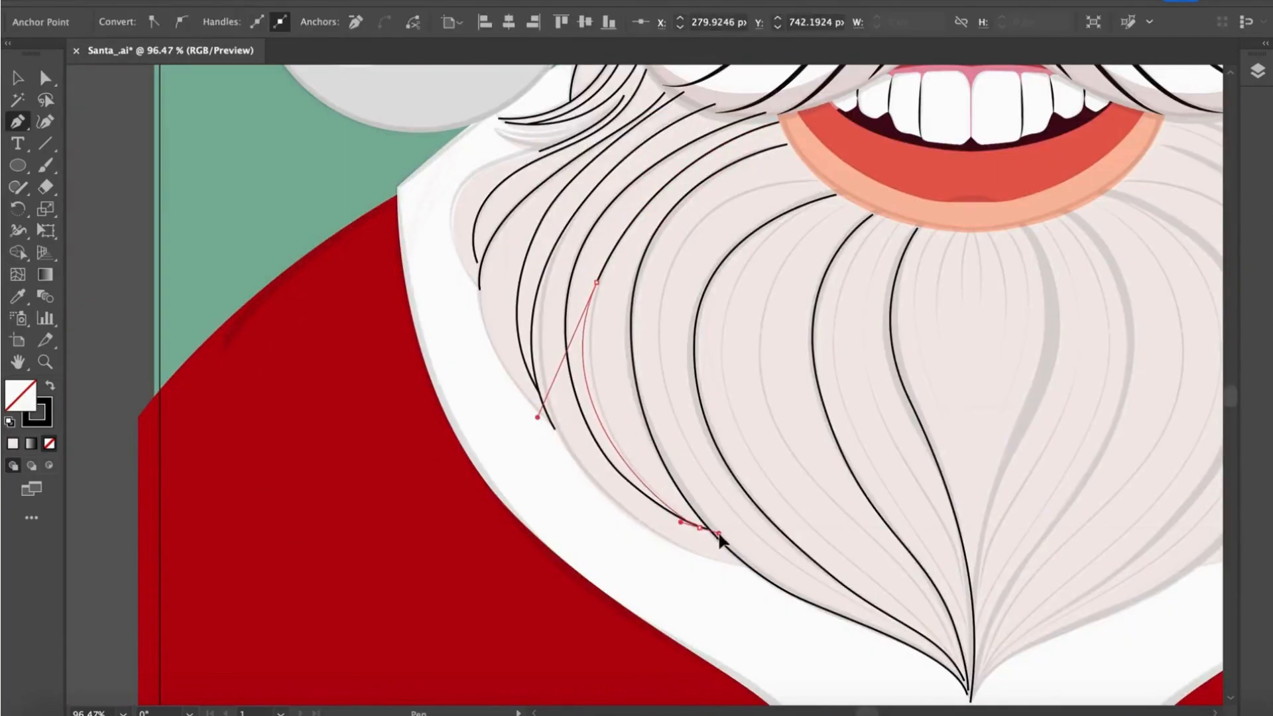
left_click(396, 23)
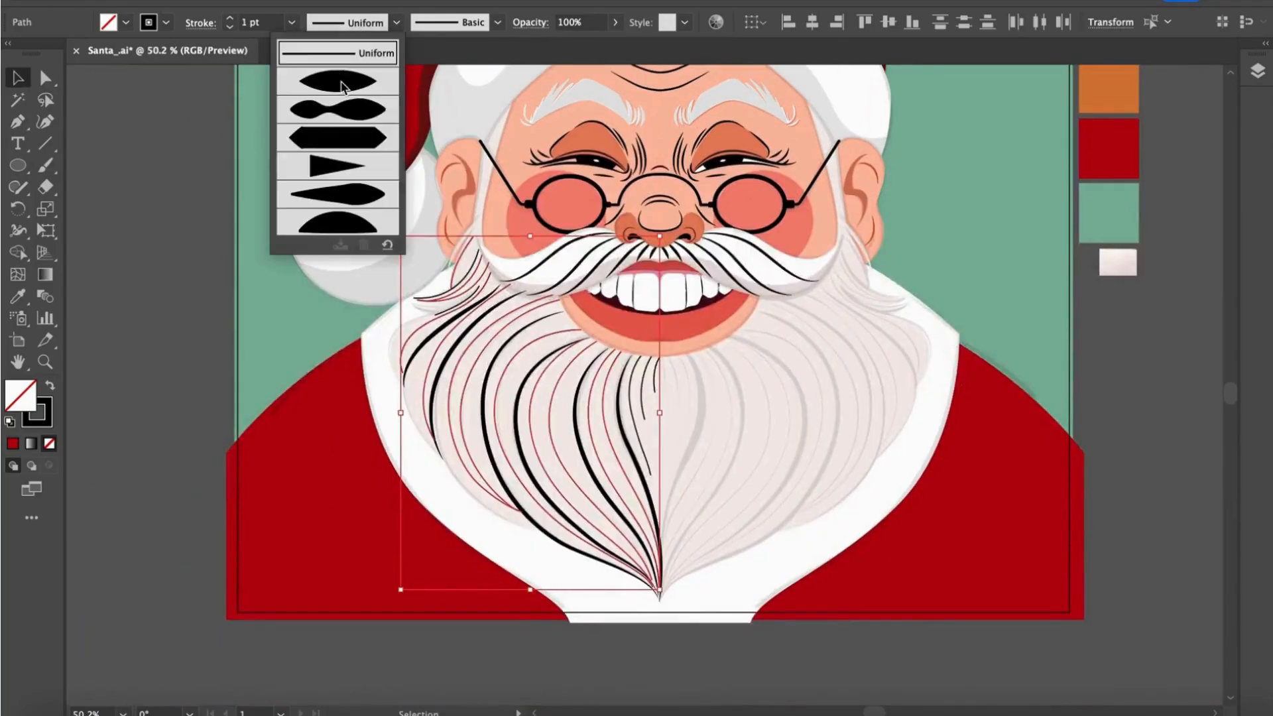
left_click(338, 82)
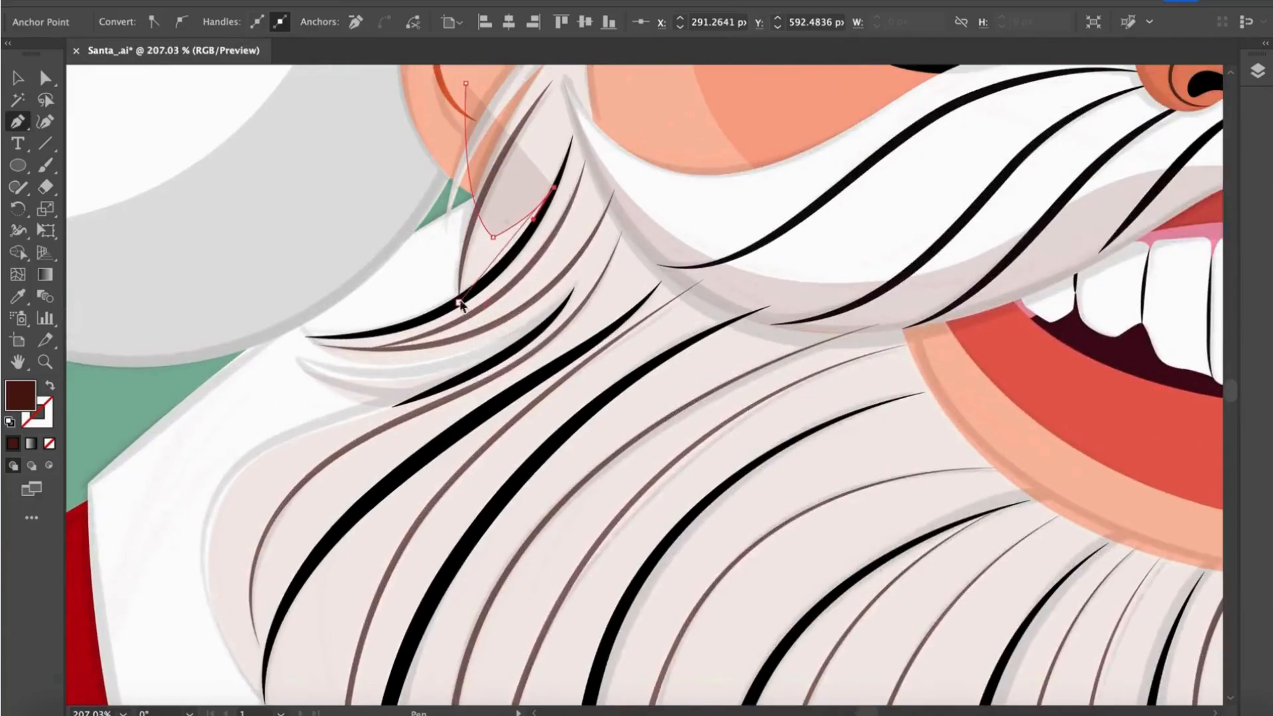
- Trace the beard's shadow shape along the sideburn strand beneath the ear in translucent dark brown
left_click_drag(374, 334, 251, 344)
left_click(375, 334)
scroll(424, 299, "up", 5)
scroll(434, 292, "down", 5)
scroll(490, 272, "up", 5)
scroll(841, 151, "down", 3)
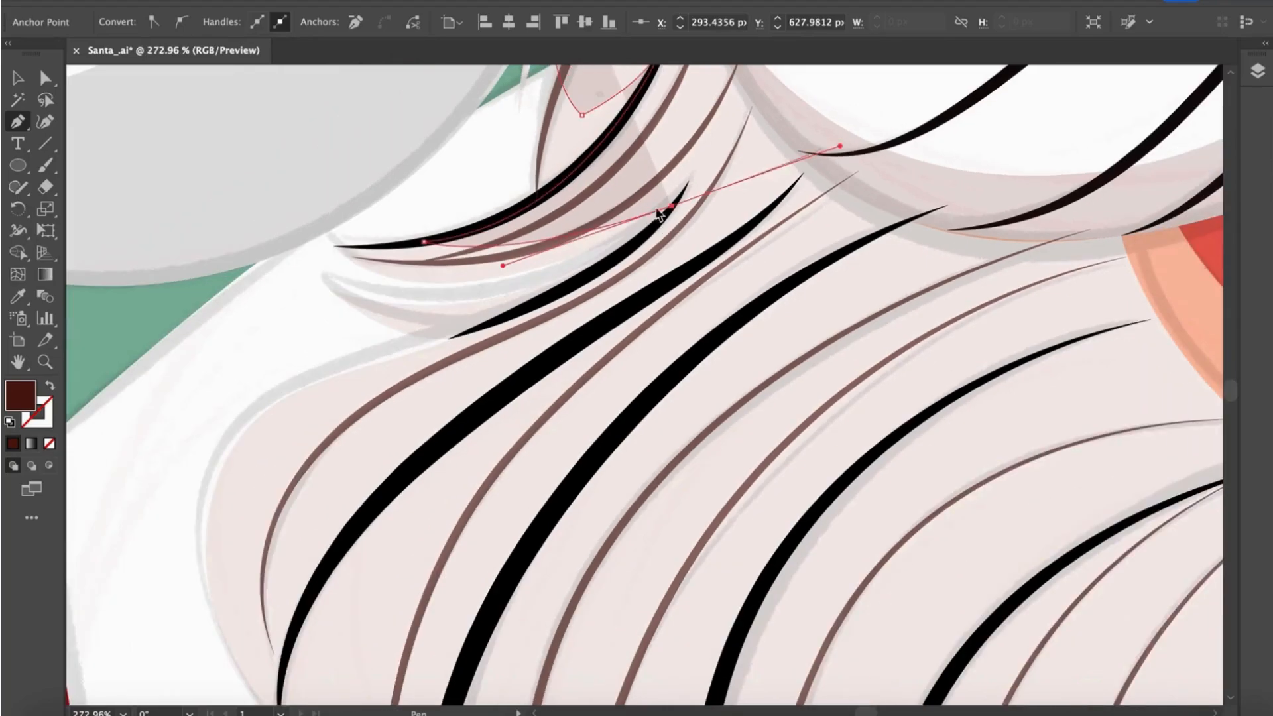
- Continue the beard shadow's outline around the side tufts and back up to the upper beard strands
scroll(444, 306, "up", 4)
left_click_drag(435, 306, 233, 310)
left_click(435, 306)
left_click_drag(649, 270, 786, 201)
left_click(648, 270)
scroll(652, 271, "down", 4)
scroll(501, 278, "up", 4)
- Extend the shadow outline around the outermost beard lock and down along the next thick black strand
left_click_drag(521, 273, 443, 280)
scroll(411, 275, "down", 5)
left_click_drag(307, 308, 289, 391)
left_click_drag(412, 372, 397, 514)
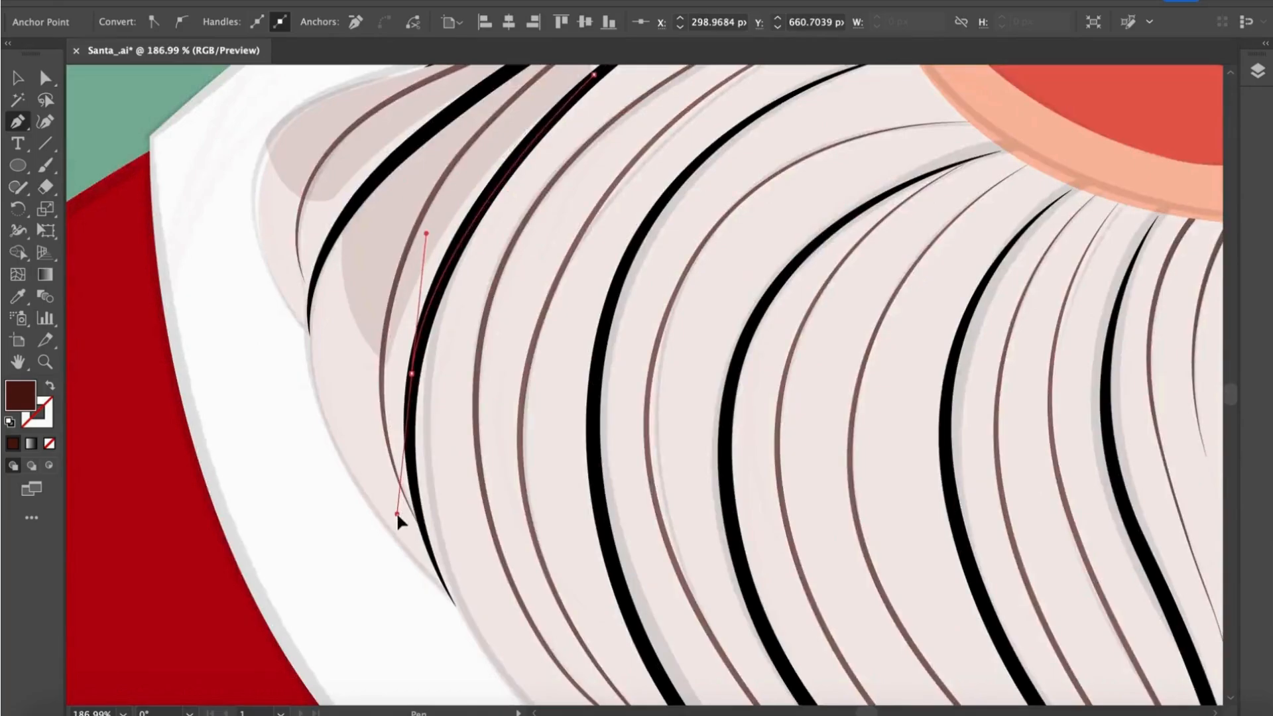
left_click(412, 372)
- Shape pointed shadow notches between the middle beard strands, following the thick black strands downward
scroll(414, 371, "down", 3)
scroll(420, 385, "down", 3)
left_click_drag(503, 417, 583, 455)
left_click_drag(576, 144, 700, 217)
left_click(577, 344)
scroll(577, 285, "down", 3)
scroll(575, 285, "down", 4)
scroll(566, 520, "down", 5)
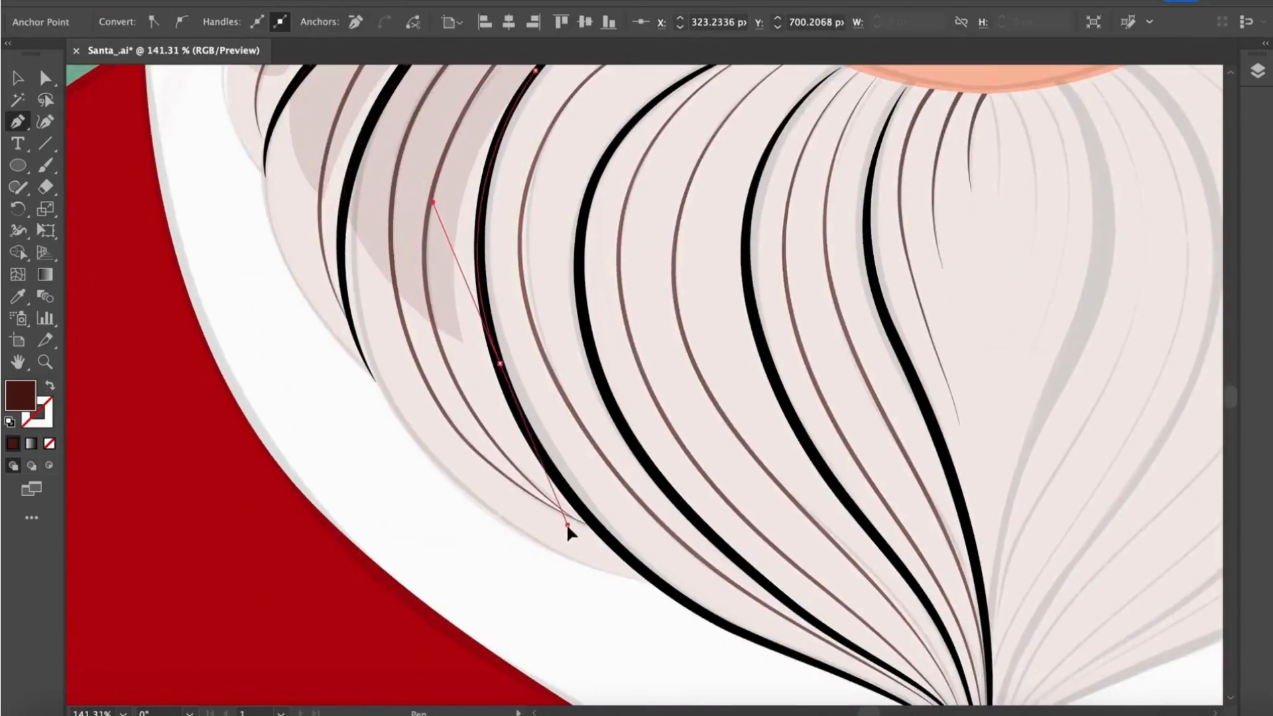
- Continue the notched shadow outline across the inner strands to the beard's centre line near its tip
scroll(628, 435, "down", 3)
left_click_drag(775, 345, 795, 345)
left_click(785, 346)
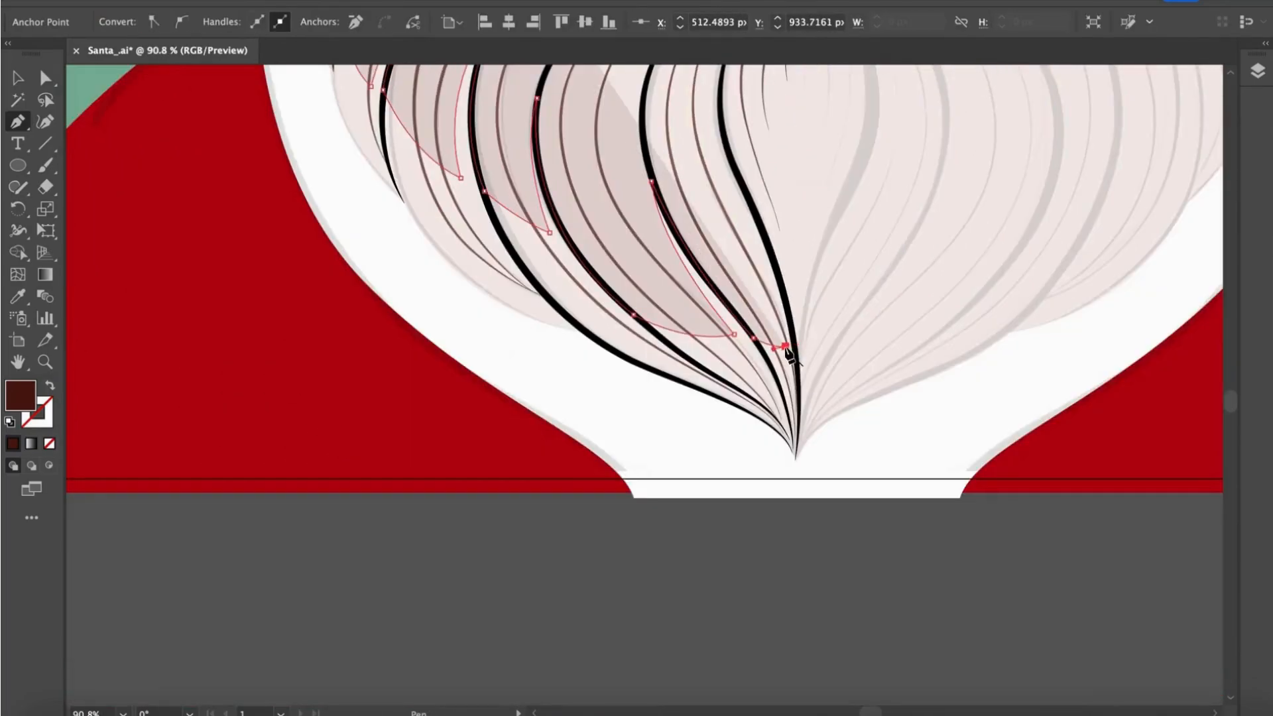
scroll(787, 349, "up", 3)
left_click_drag(717, 244, 681, 160)
scroll(719, 247, "down", 3)
left_click_drag(764, 349, 767, 462)
left_click(761, 454)
- Carry the shadow outline below the beard and up outside its edge over the collar to the ear
scroll(762, 457, "down", 3)
left_click(592, 459)
scroll(590, 454, "up", 3)
left_click_drag(438, 355, 413, 292)
left_click(416, 273)
left_click(523, 74)
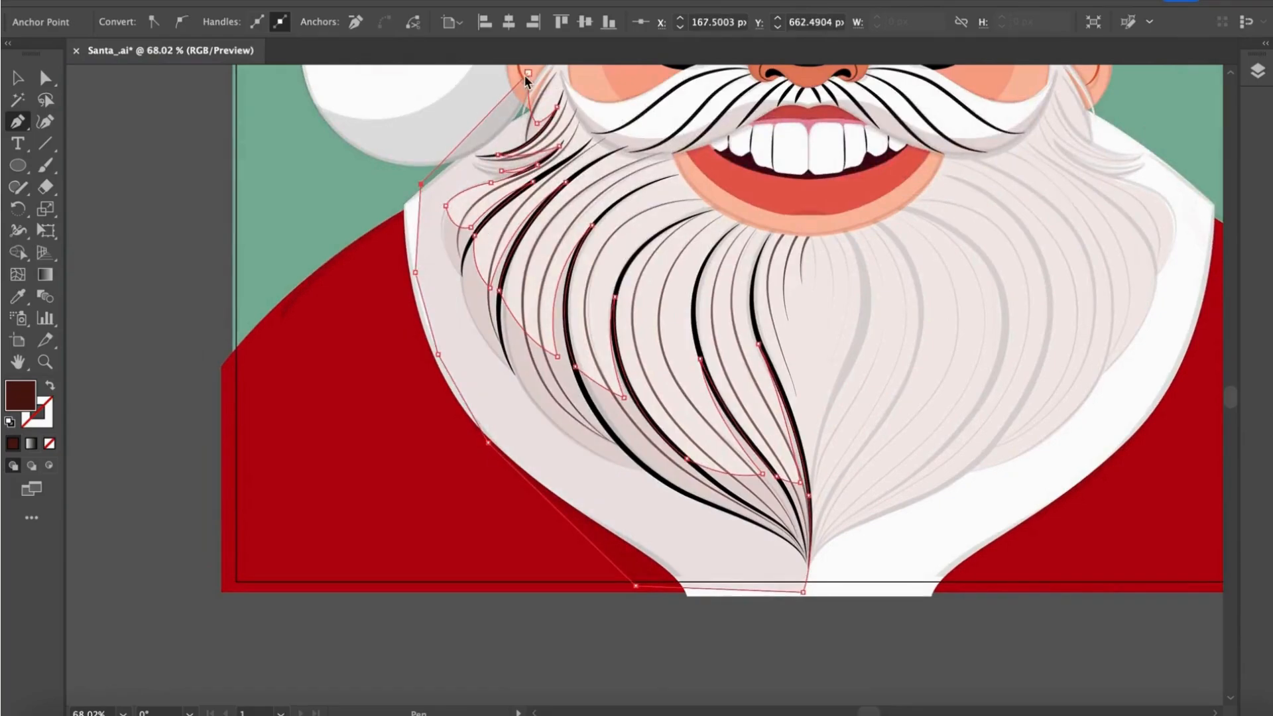
- Trim the shadow shape to the beard, removing the part outside it, and deselect it
scroll(530, 86, "up", 1)
key("v")
left_click(591, 316, "shift")
key("shift+m")
left_click(527, 446)
key("v")
left_click(542, 672)
- Select the left half's beard strands and shadow, reflect a copy, and place it over the beard's right half
scroll(719, 517, "down", 5)
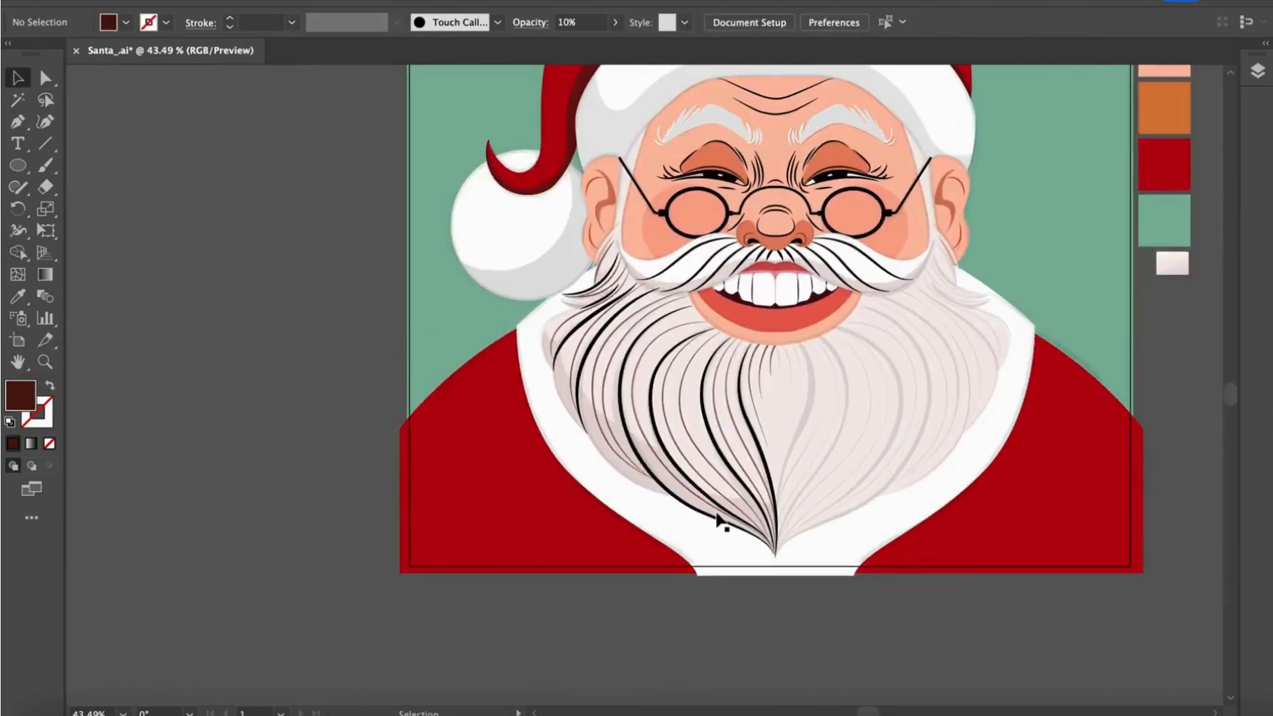
left_click(722, 522)
scroll(530, 464, "up", 3)
left_click(491, 468, "shift")
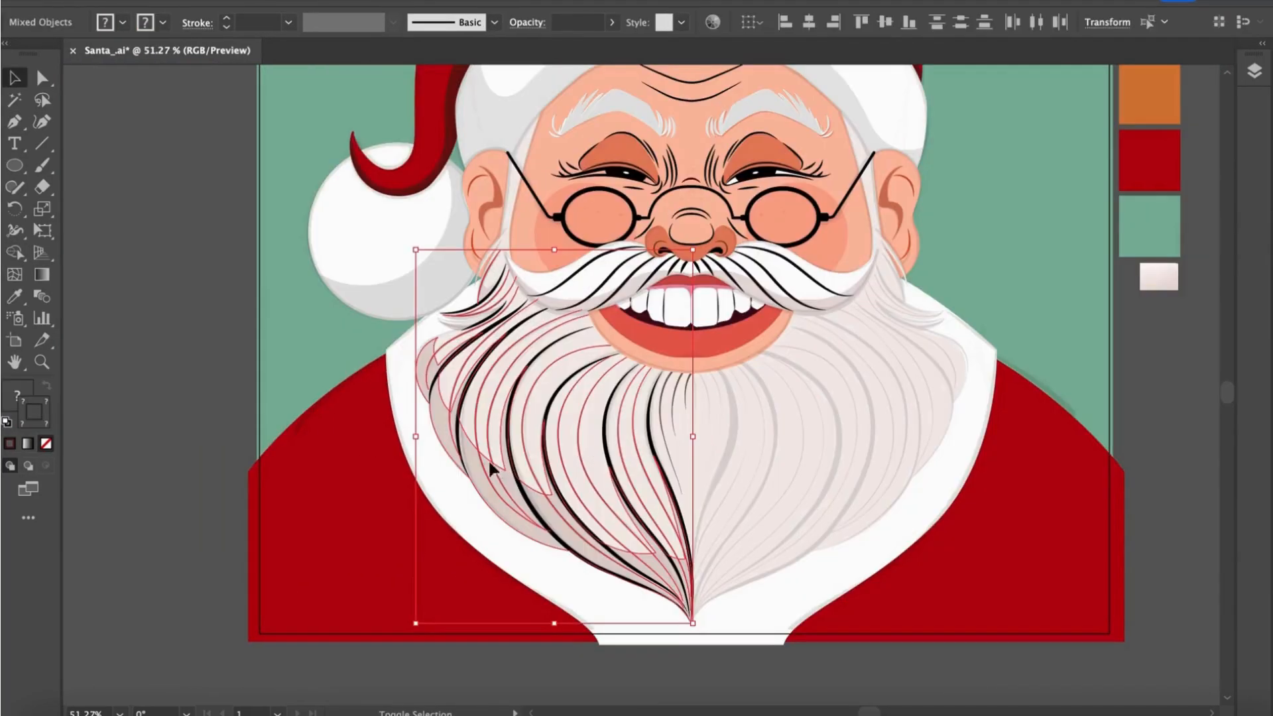
scroll(574, 377, "up", 3)
left_click(571, 386, "shift")
scroll(568, 381, "down", 5)
right_click(568, 383)
mouse_move(689, 600)
left_click(778, 596)
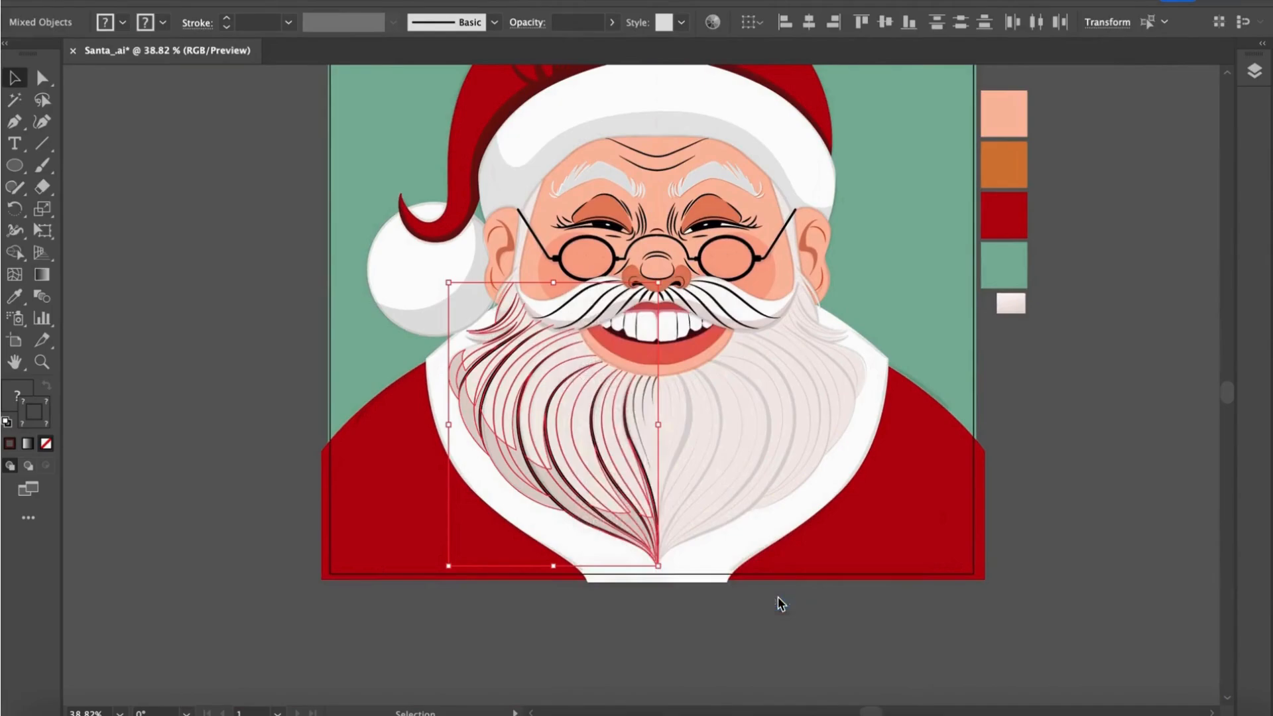
left_click(162, 508)
left_click_drag(606, 456, 814, 456)
scroll(815, 457, "up", 3)
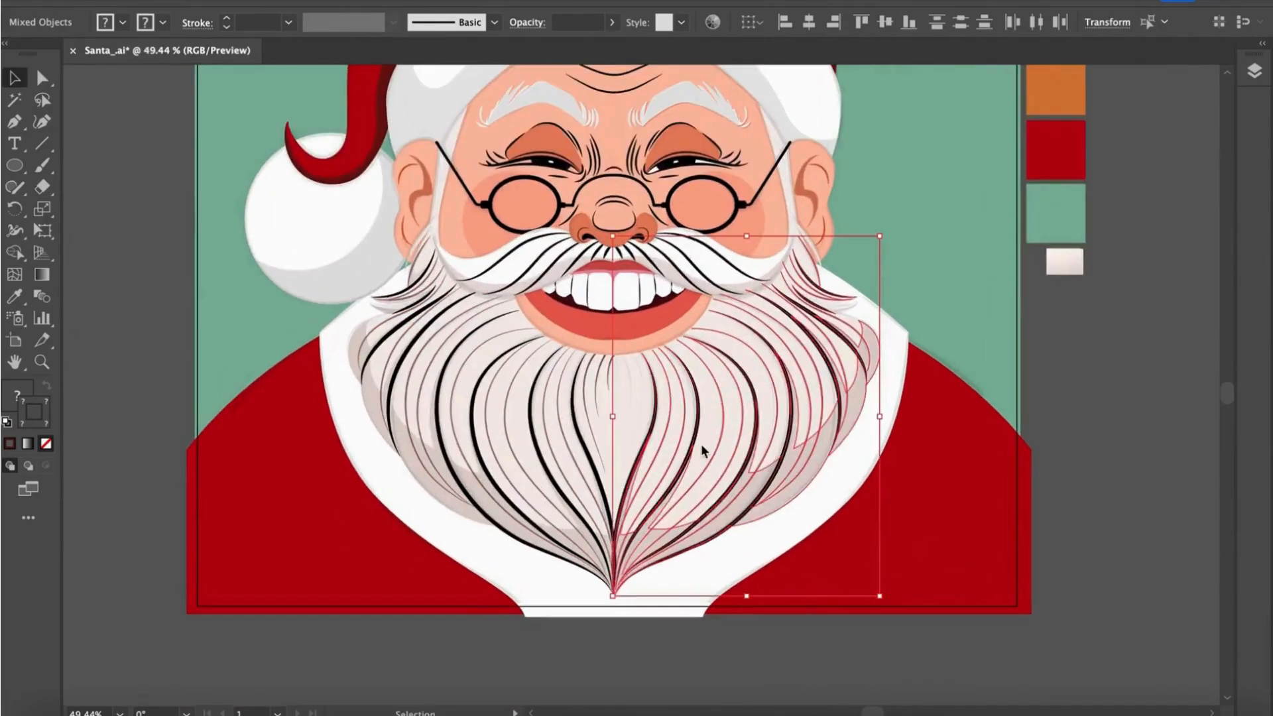
- Examine the mirrored strands beside the right ear and select the mirrored beard shadow
scroll(988, 491, "up", 4)
key("a")
left_click(846, 267)
scroll(983, 546, "down", 5)
key("v")
left_click(1033, 616)
left_click(874, 361)
scroll(859, 349, "up", 3)
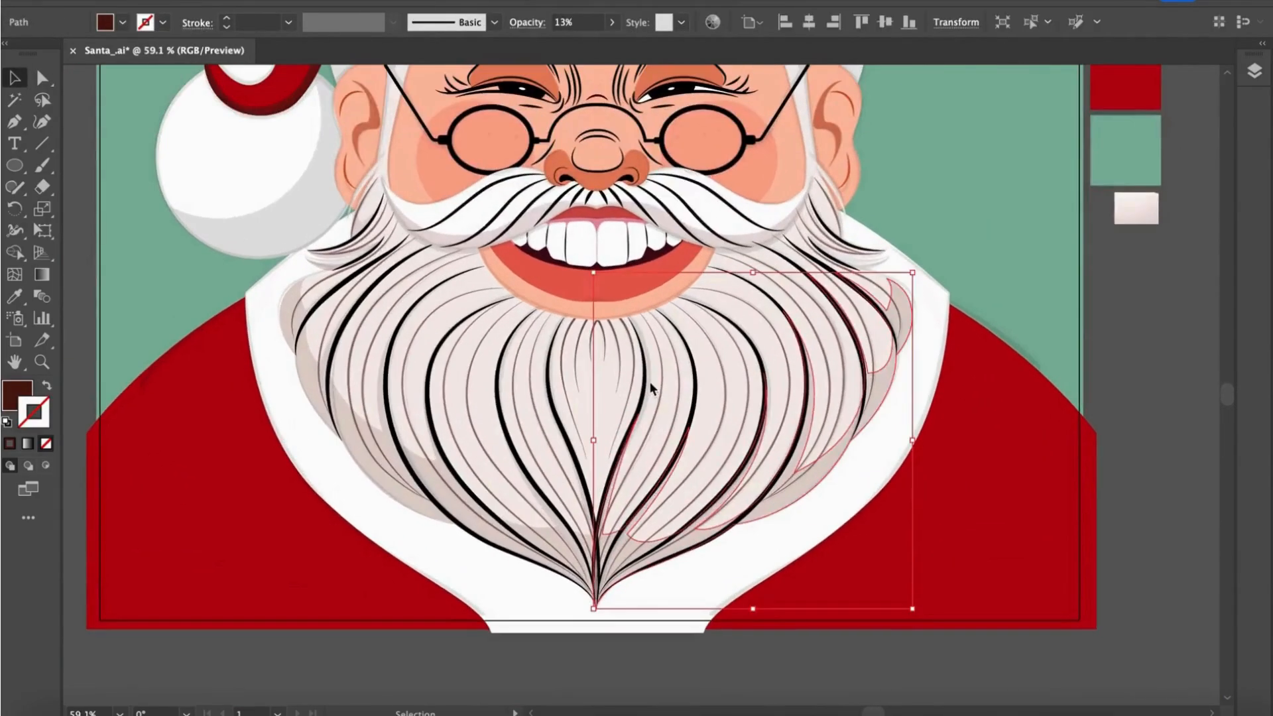
- Select the thick central beard strands on both sides and set a near-white stroke for the highlight strands
left_click(645, 384)
left_click(548, 390, "shift")
double_click(33, 411)
left_click(810, 307)
left_click(1225, 372)
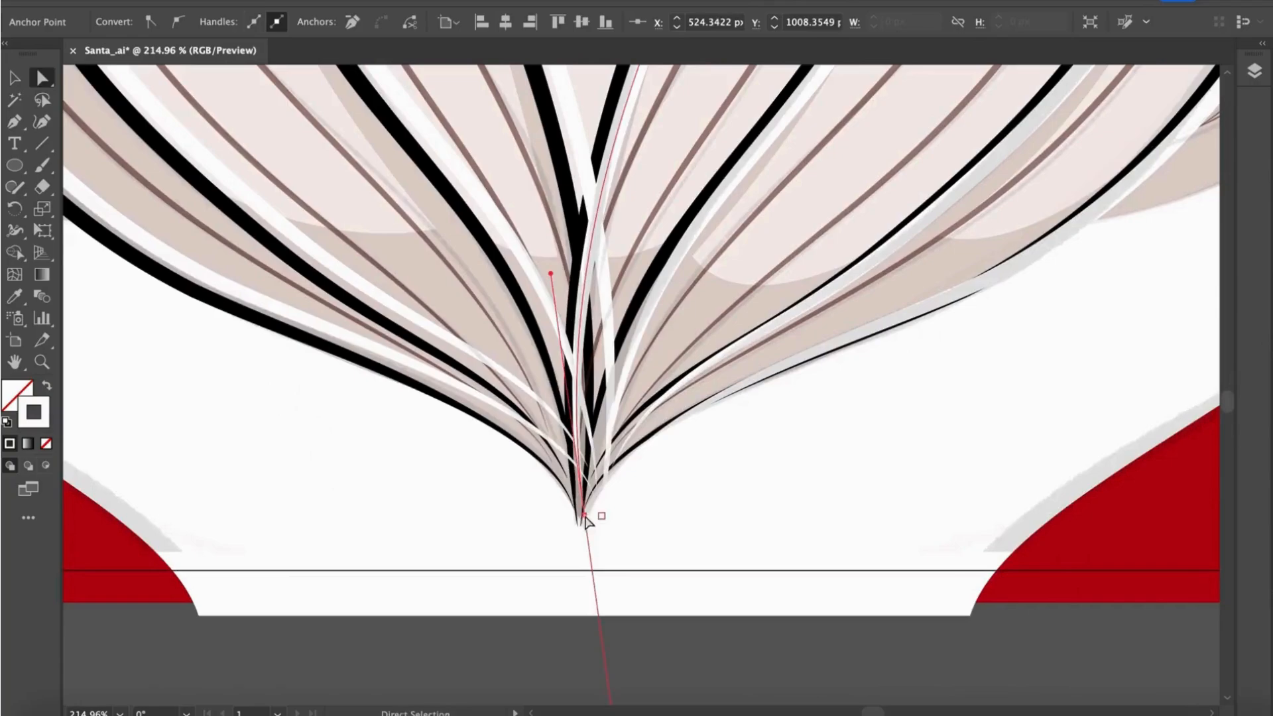
- Adjust the anchors and handles of the white highlight strands near the beard tip to follow the neighbouring black strands
left_click(564, 273)
left_click(579, 290)
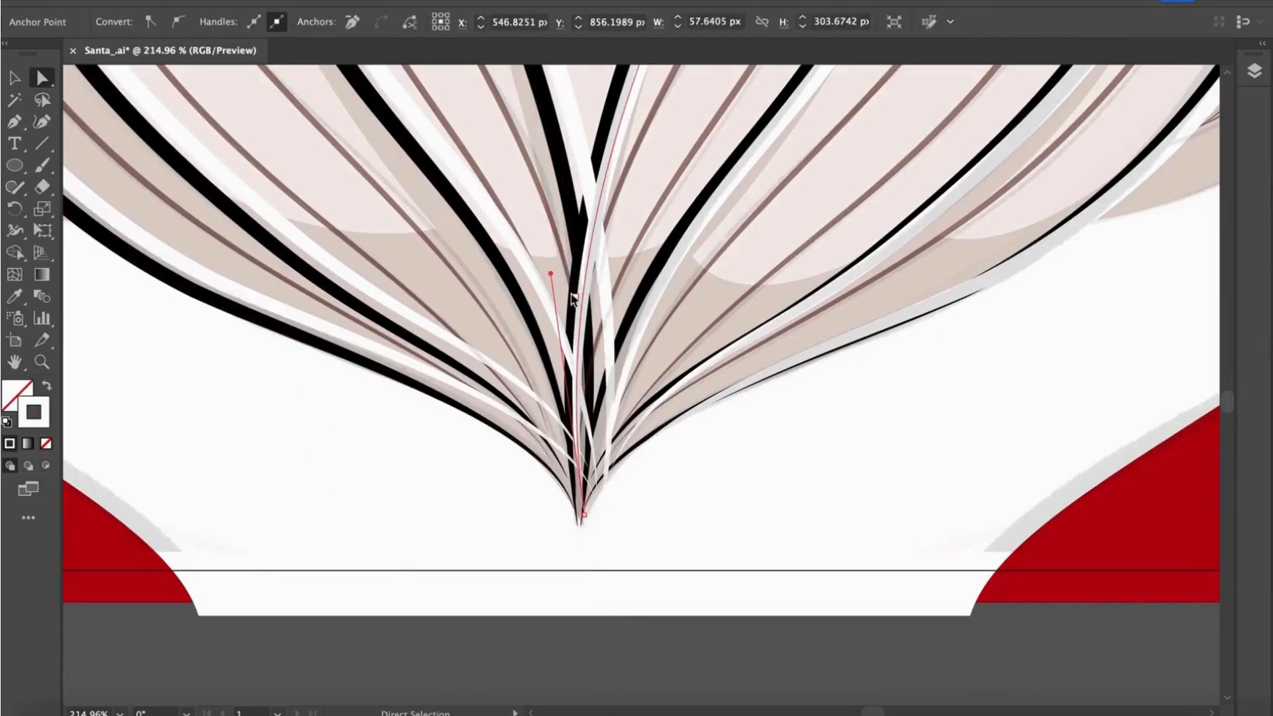
left_click_drag(551, 274, 564, 276)
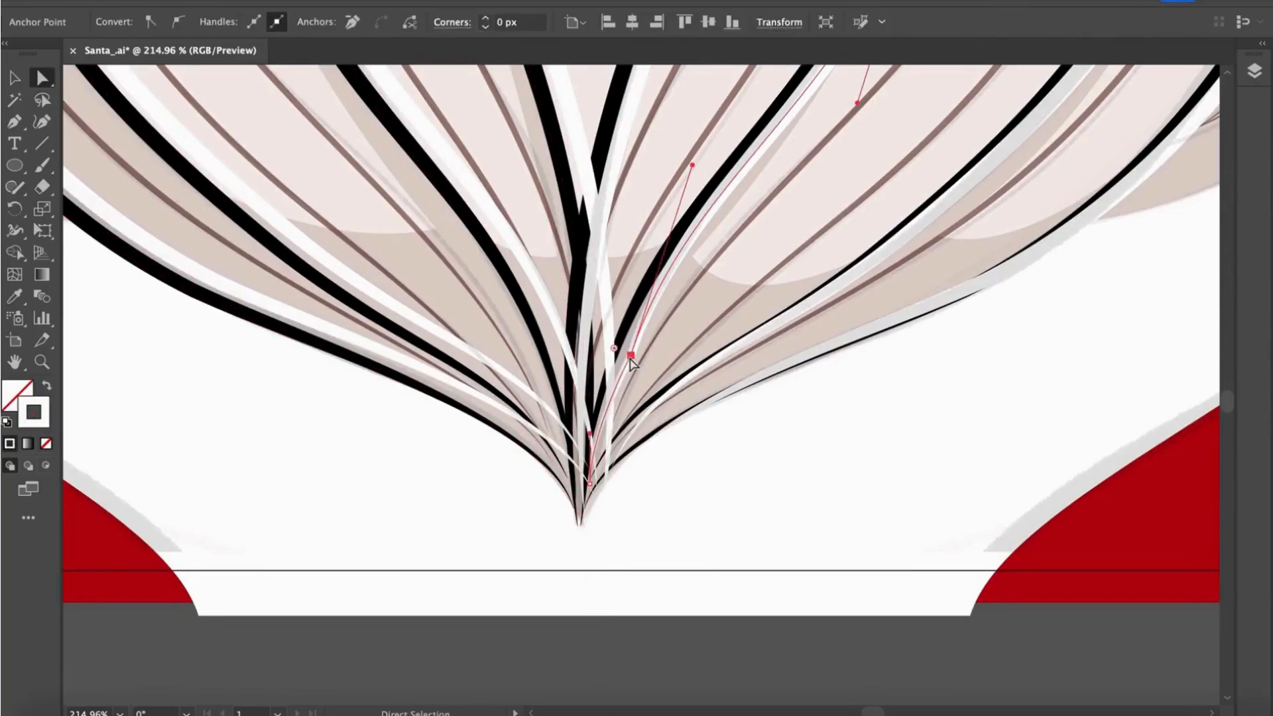
left_click(611, 467)
left_click_drag(616, 465, 604, 464)
left_click_drag(648, 357, 671, 374)
scroll(672, 374, "right", 5)
scroll(672, 374, "up", 2)
left_click_drag(677, 315, 685, 323)
scroll(686, 326, "down", 6)
- Select the moustache-shaped shadow and fill it with black, 000000
key("v")
left_click(772, 391)
double_click(4, 403)
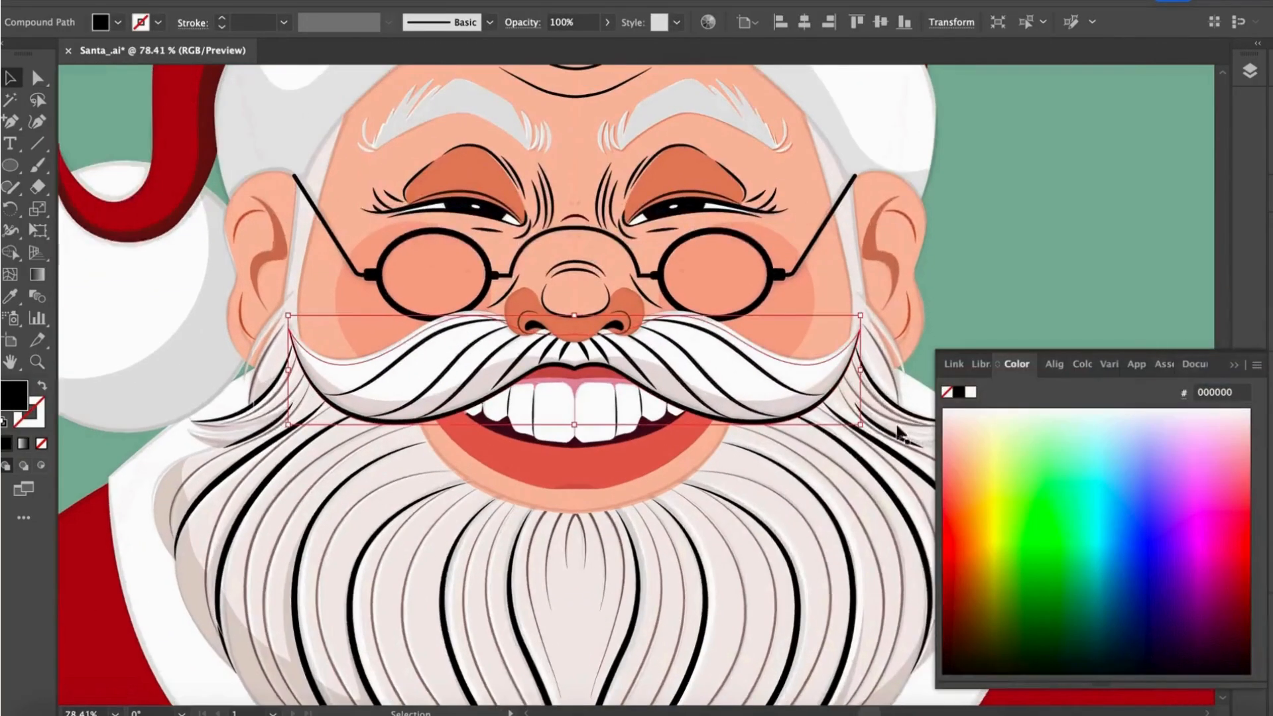
- Raise the centre anchors of the black moustache shadow to meet the upper lip's edge
scroll(812, 449, "down", 2)
key("a")
scroll(587, 418, "up", 2)
left_click(534, 311)
left_click(587, 312, "shift")
left_click(642, 312, "shift")
left_click_drag(588, 311, 589, 239)
scroll(588, 315, "up", 8)
left_click(589, 236)
left_click(587, 231)
scroll(588, 230, "down", 10)
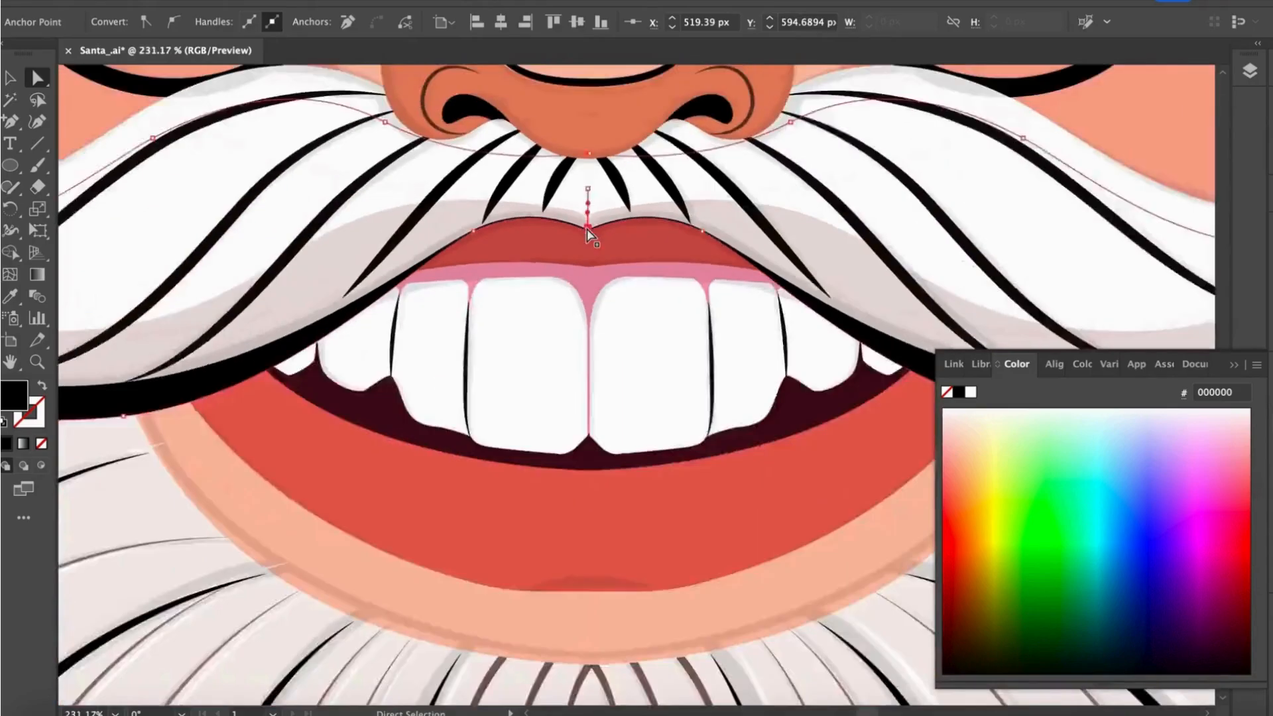
- Pull the moustache shadow's right end up to the moustache tip and smooth its curve
scroll(855, 305, "up", 3)
scroll(895, 231, "up", 5)
left_click(882, 215)
left_click_drag(882, 215, 881, 179)
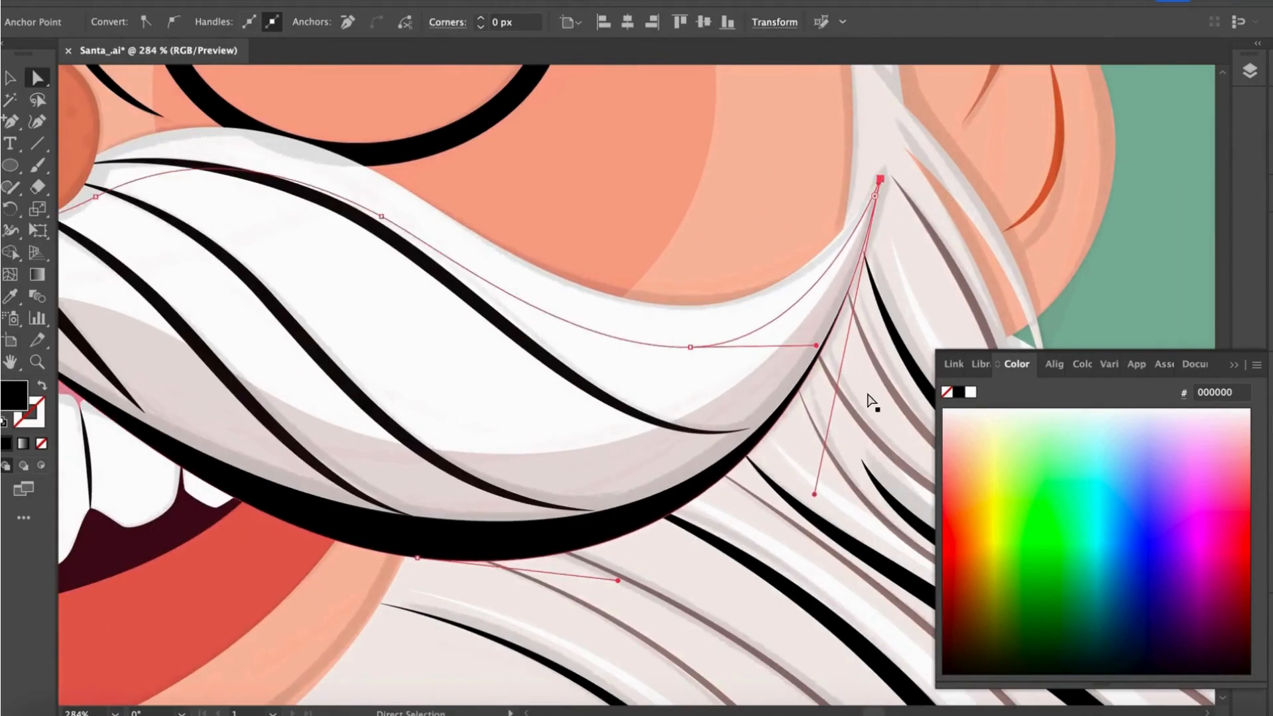
scroll(867, 395, "down", 4)
left_click_drag(845, 438, 859, 441)
scroll(859, 456, "down", 3)
- Pull the moustache shadow's left end up to the moustache tip and adjust its curve to match
scroll(325, 284, "up", 6)
left_click_drag(316, 239, 313, 198)
left_click(314, 241)
left_click(316, 203)
scroll(318, 199, "down", 3)
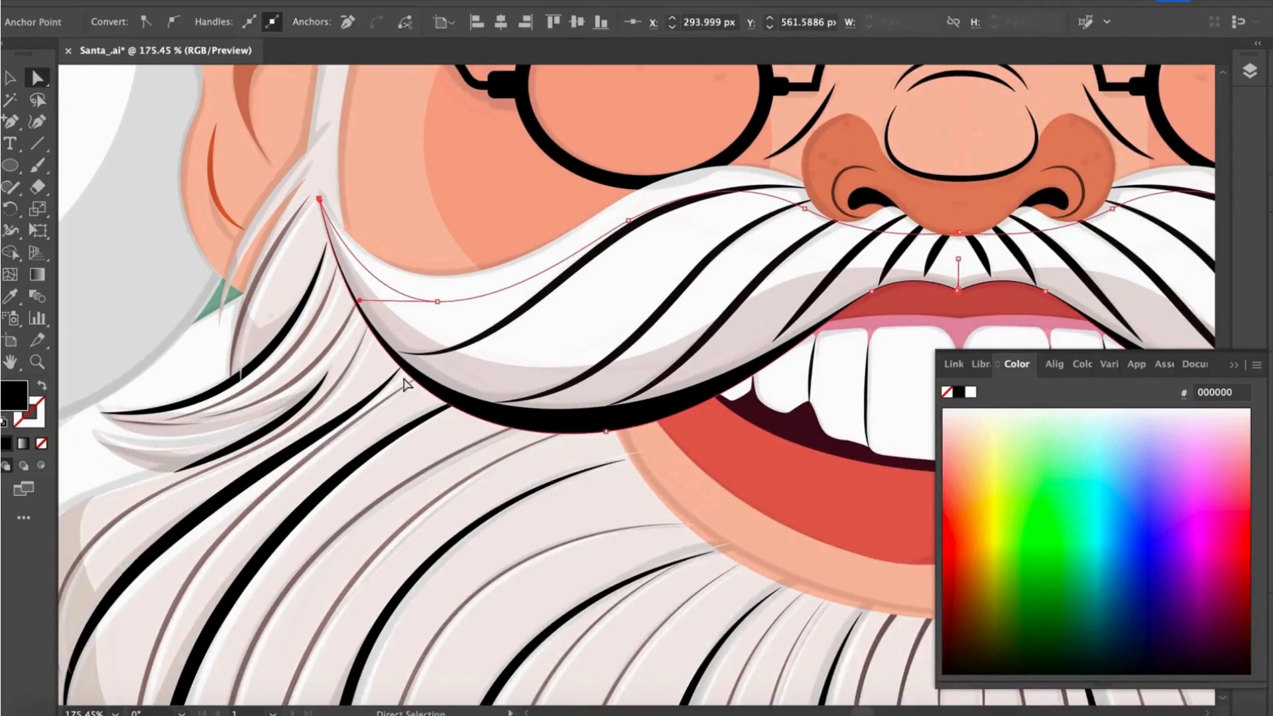
left_click_drag(360, 393, 353, 432)
scroll(138, 289, "down", 5)
- Recolour the moustache shadow to dark brown 280d0c, set its opacity to 58%, and deselect it
key("v")
left_click(606, 23)
left_click_drag(604, 45, 576, 46)
double_click(13, 397)
left_click(974, 559)
left_click(1230, 372)
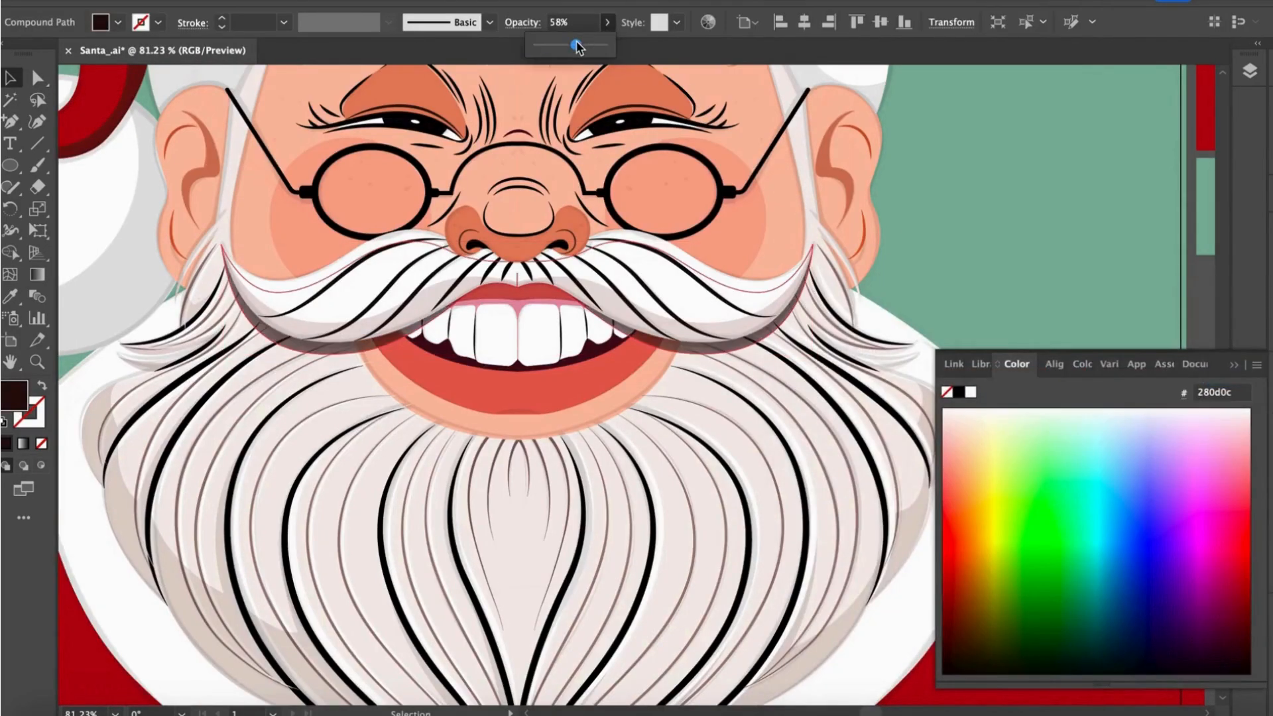
scroll(511, 335, "down", 5)
key("ctrl+shift+a")
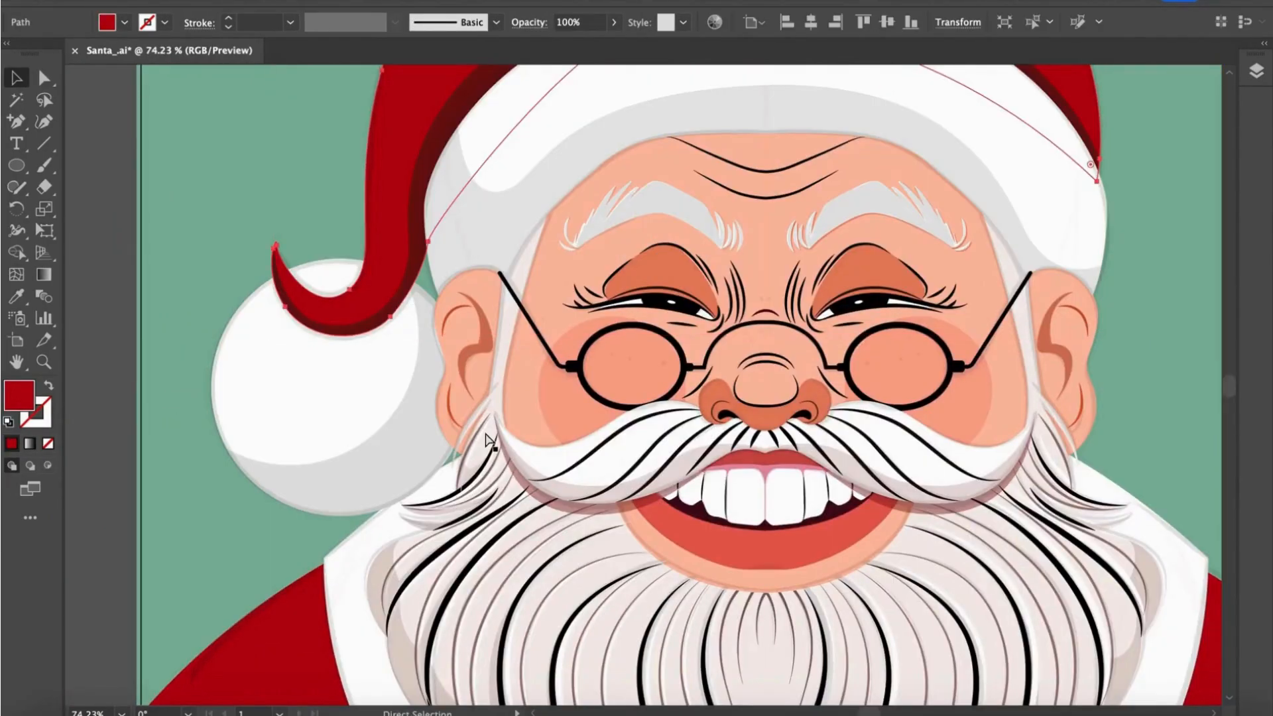
- Fill the copied hat shape with near-black and reshape its lower curve as a shadow under the hat's tail
double_click(19, 396)
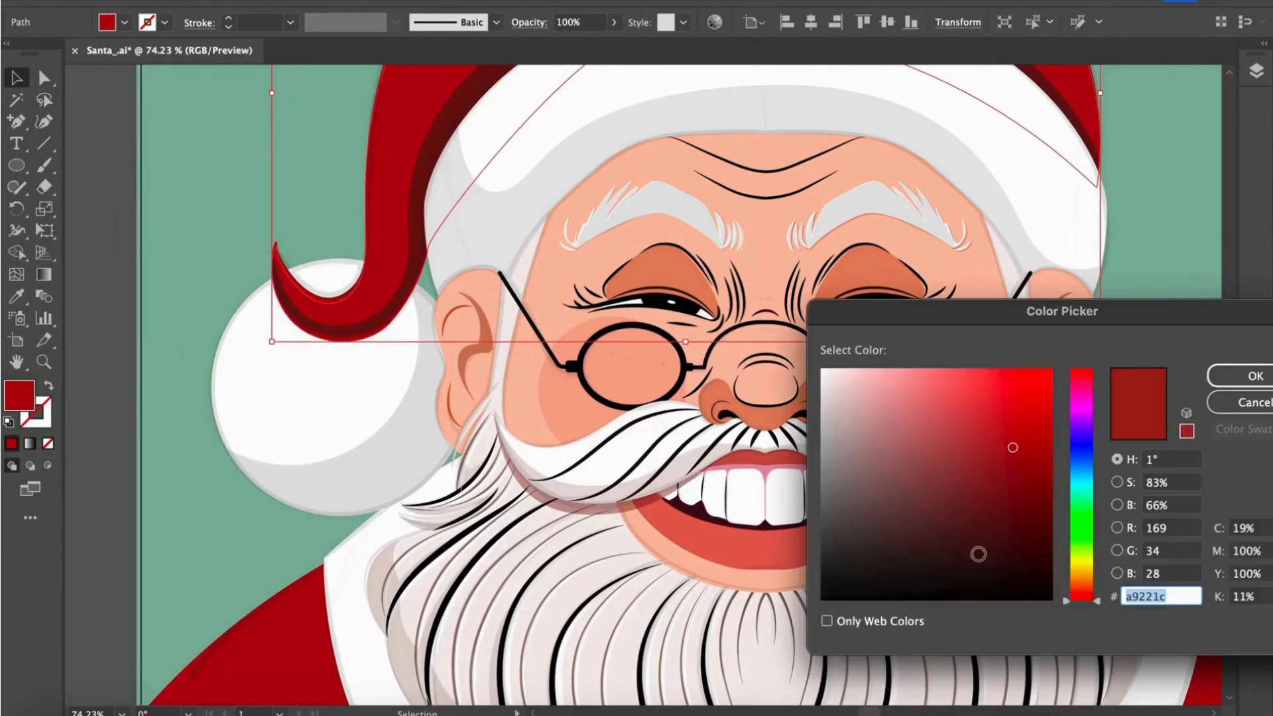
left_click(988, 568)
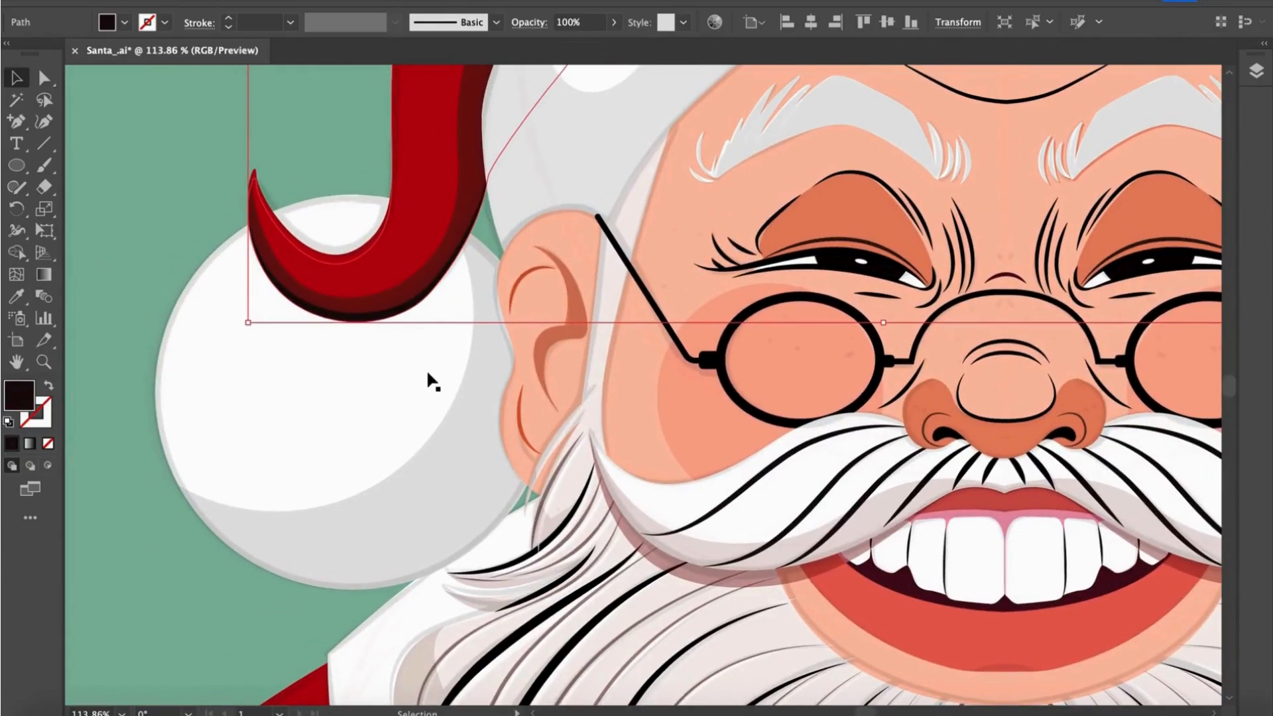
key("a")
left_click(430, 294)
scroll(431, 298, "up", 1)
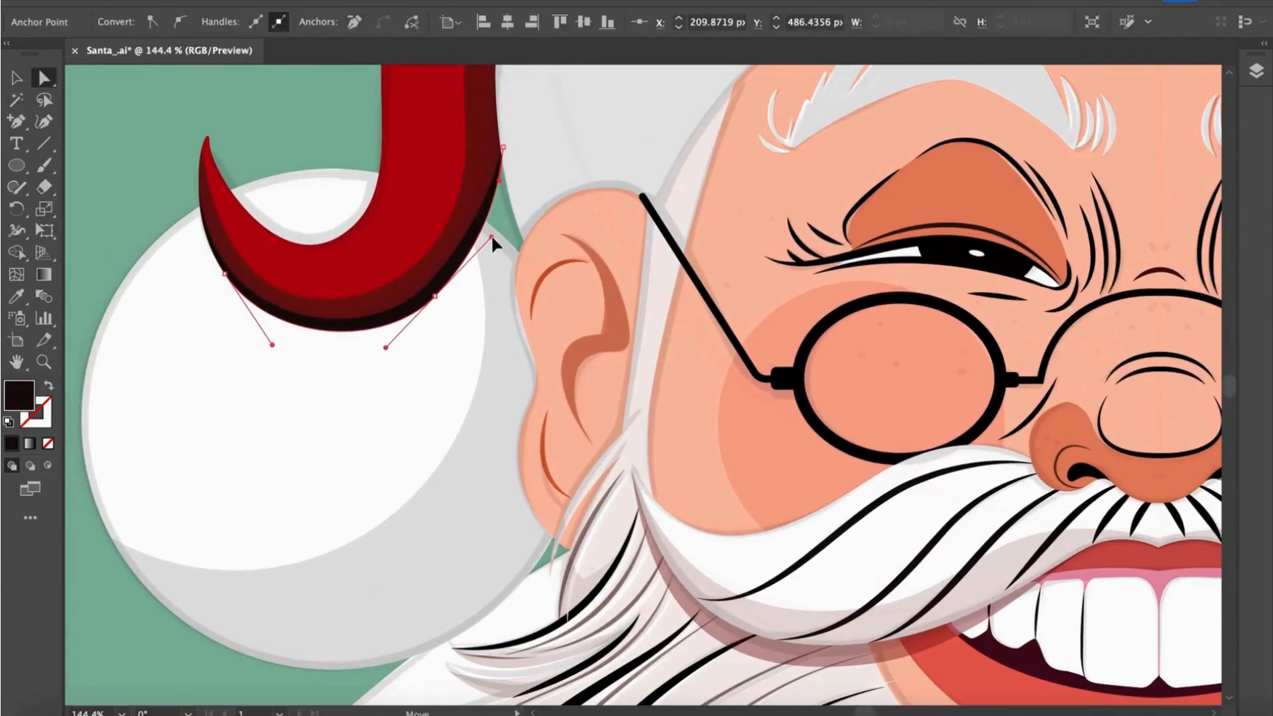
left_click_drag(504, 147, 523, 153)
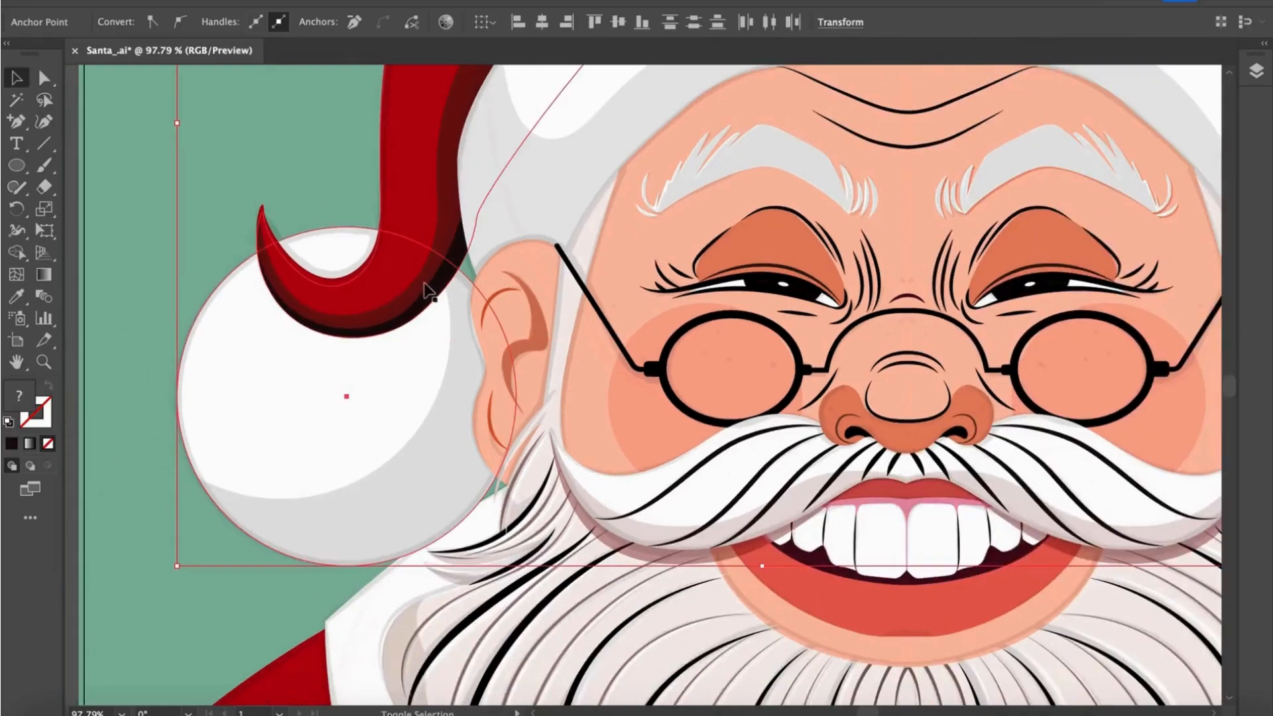
- Split the dark hat shadow against the pompom with Shape Builder and delete the part outside the pompom
key("shift+m")
key("v")
left_click(318, 173)
left_click(463, 256)
key("Delete")
scroll(311, 248, "up", 5)
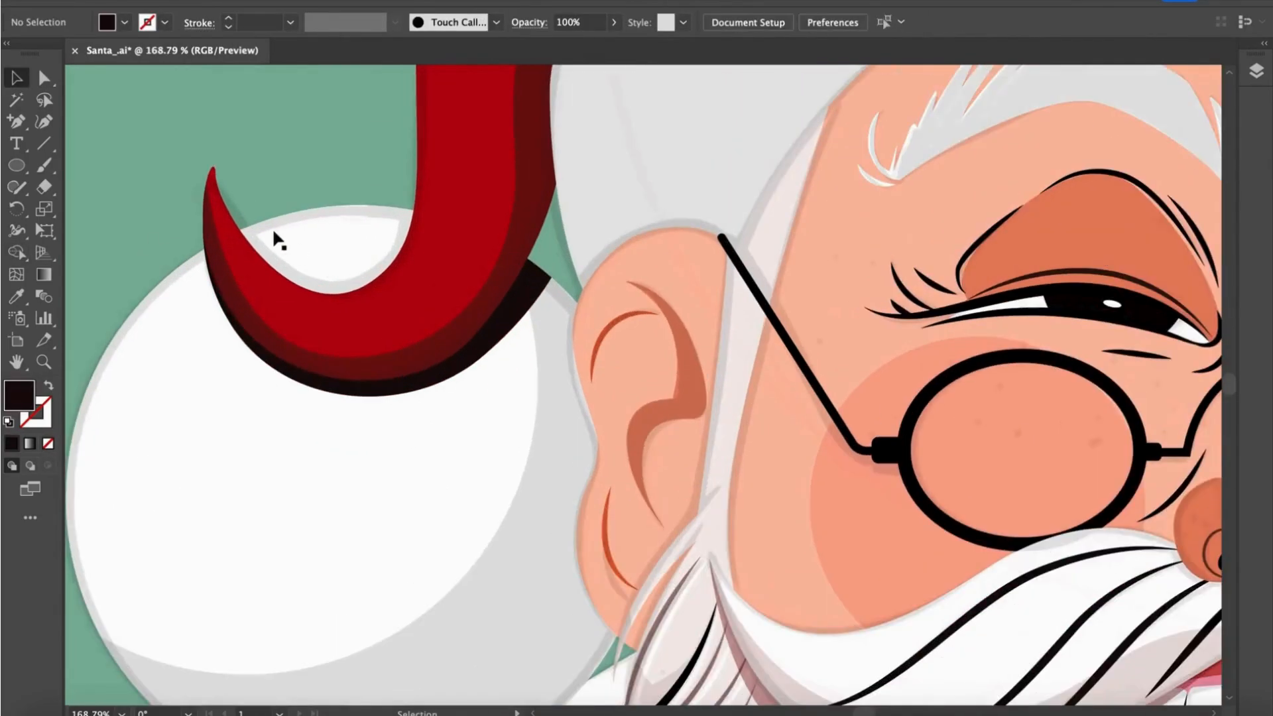
- Delete the leftover slivers of the shadow beside the hat's curled tip
left_click(221, 199)
scroll(208, 248, "up", 10)
left_click(202, 259)
key("Delete")
scroll(204, 260, "down", 10)
scroll(261, 411, "up", 4)
- Offset a copy of the red hat slightly down and left, and cut a crescent along the hat's outer edge
left_click(633, 214)
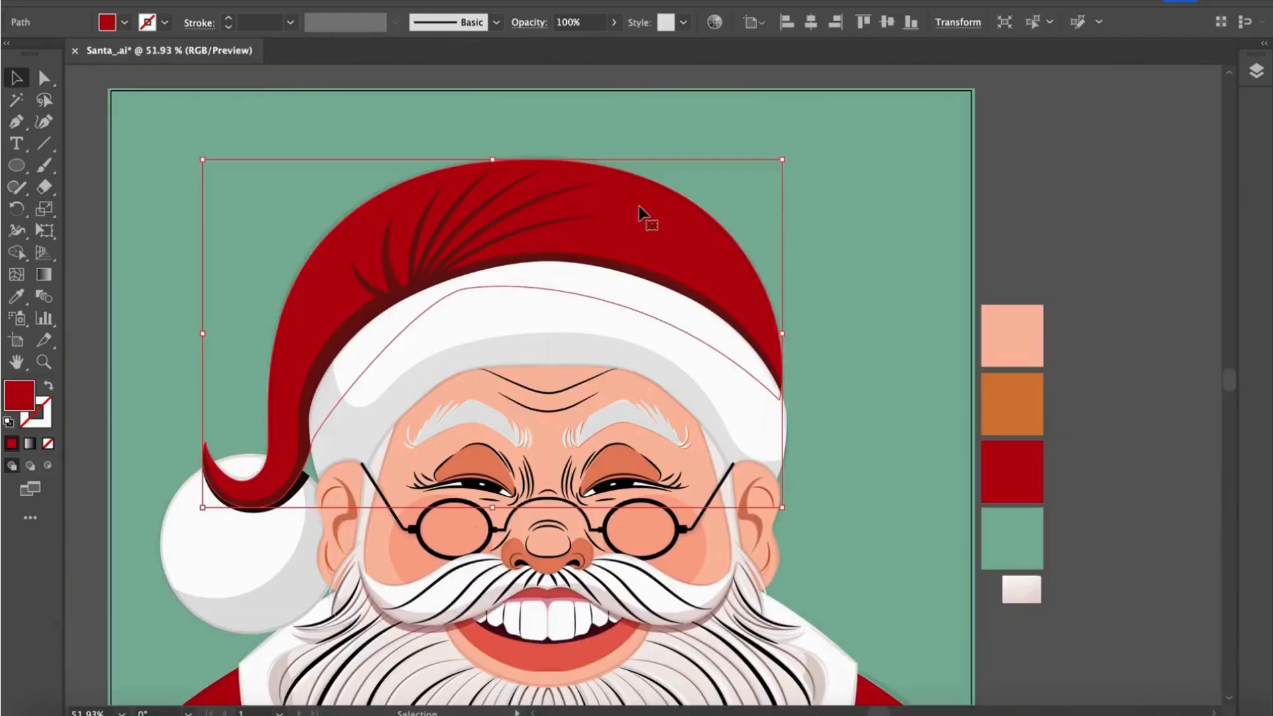
left_click_drag(634, 213, 623, 220)
left_click(690, 210, "shift")
key("shift+m")
left_click(629, 236)
key("v")
left_click(719, 162)
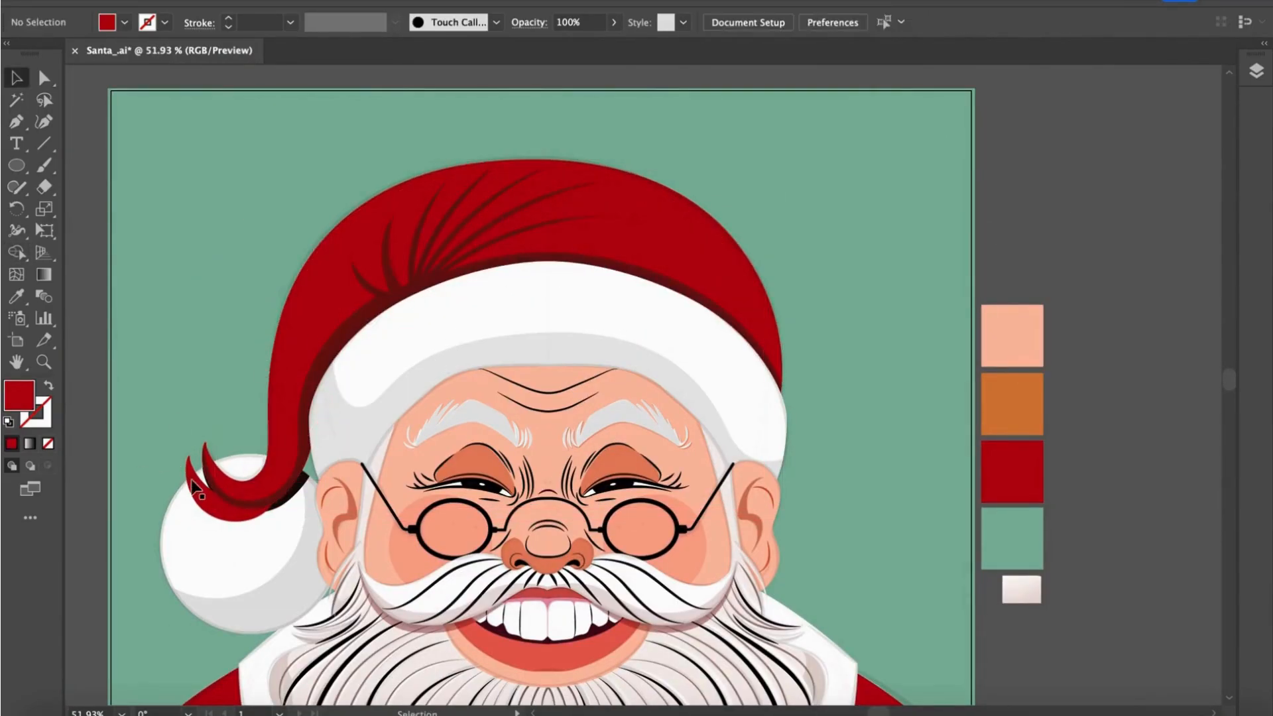
- Fill the crescent along the hat's outer edge with the lighter red f25555
left_click(718, 234)
double_click(19, 396)
left_click_drag(953, 401, 972, 379)
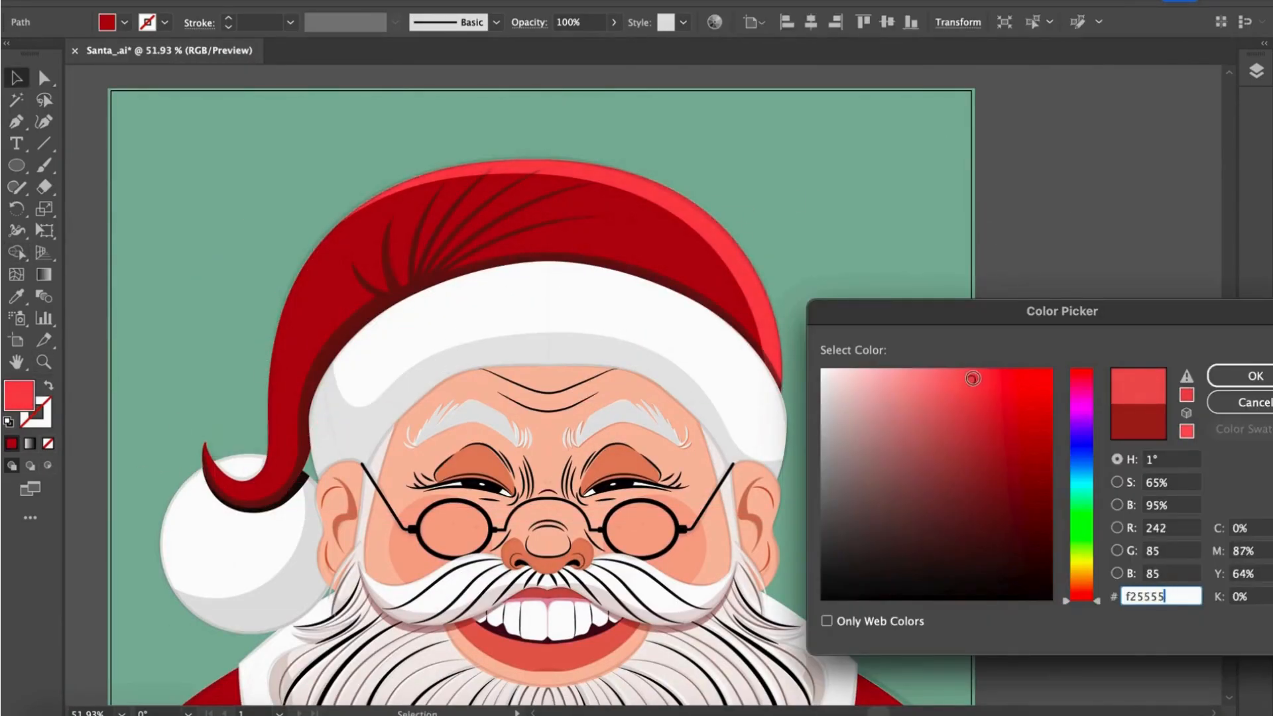
left_click(1246, 375)
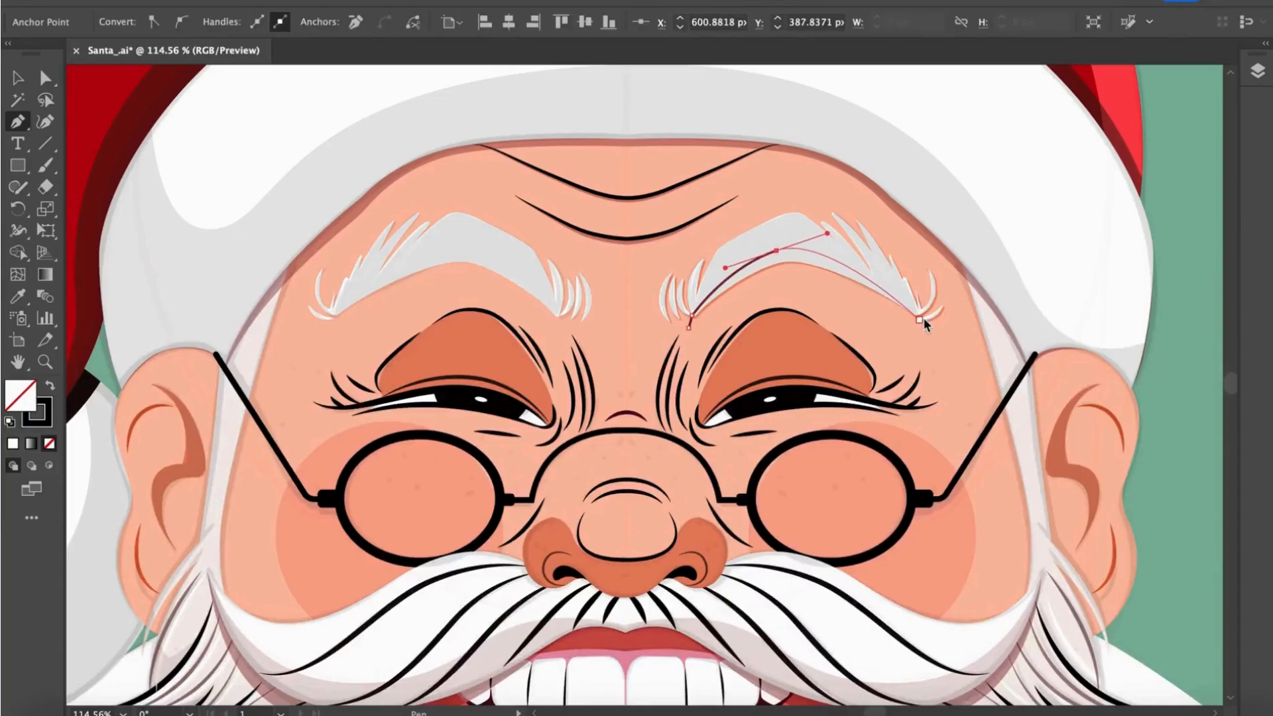
- Divide the right eyebrow along the drawn curve with Shape Builder, keeping its lower band and deleting the excess
left_click(768, 232)
left_click(781, 299, "shift")
key("shift+m")
left_click(778, 279)
key("v")
left_click(886, 317)
key("Delete")
left_click(862, 267)
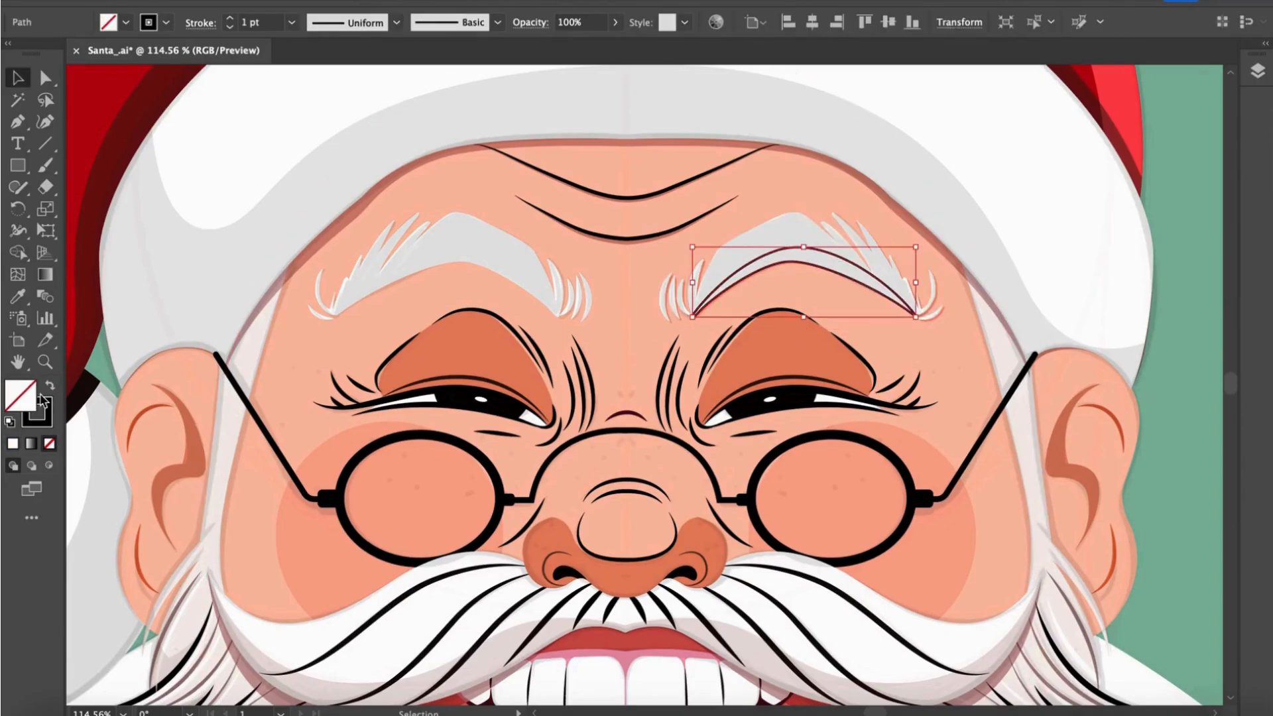
- Turn the lower eyebrow band into a solid black fill and reduce its opacity to 3%
key("shift+x")
left_click(703, 110)
left_click(834, 272)
left_click(616, 22)
left_click_drag(613, 45, 548, 58)
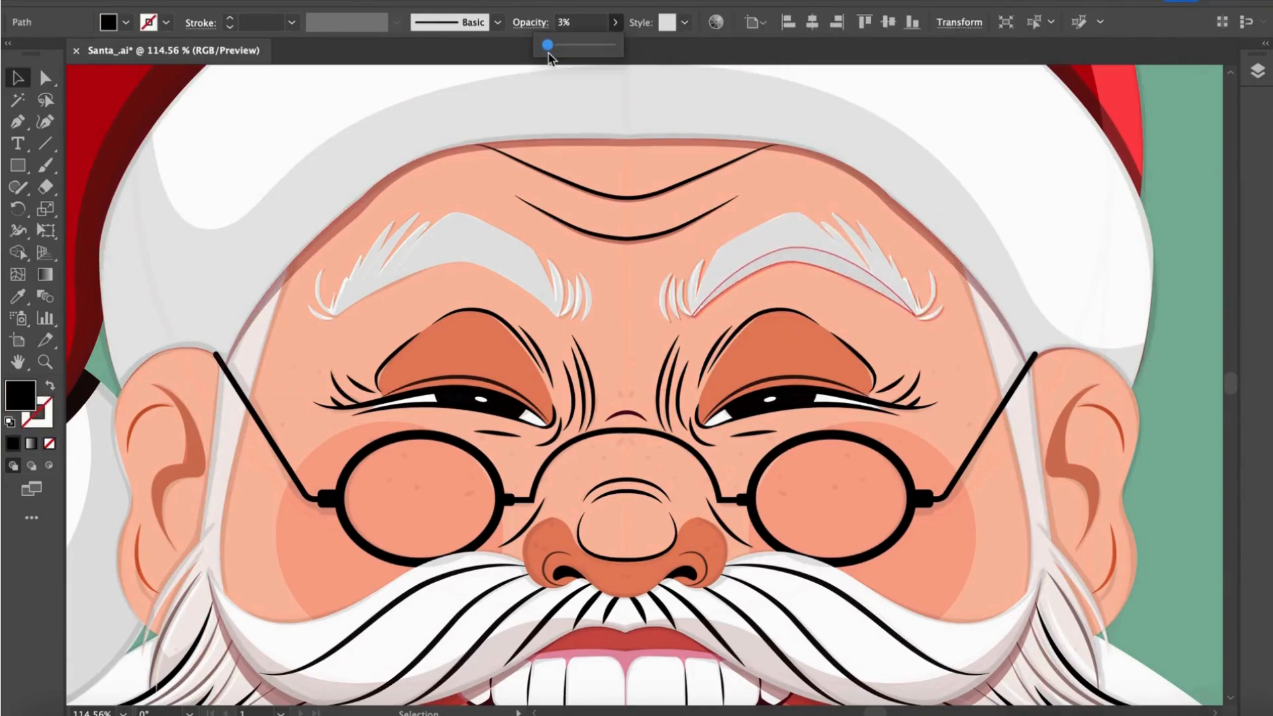
- Reflect a copy of the right eyebrow's shadow for the left eyebrow
left_click(891, 332)
right_click(871, 278)
mouse_move(952, 600)
left_click(1077, 601)
left_click(172, 504)
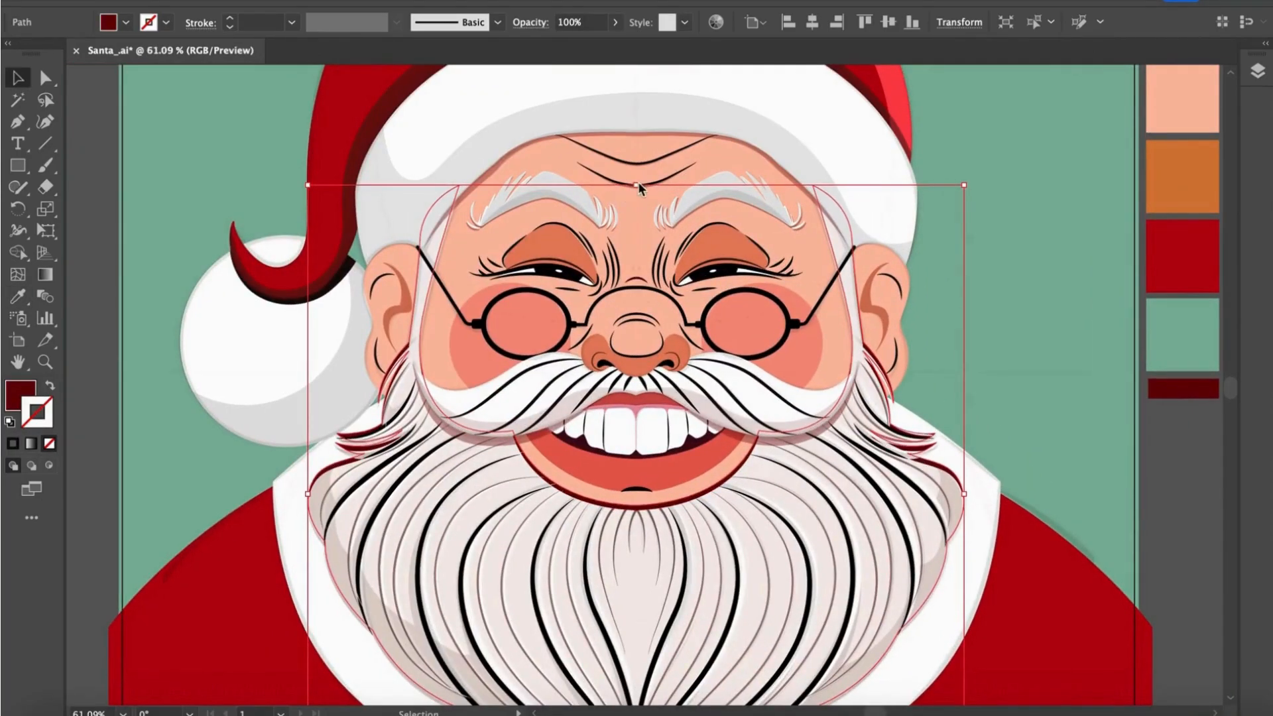
- Undo the last resize and narrow the dark red face-and-beard shape slightly from both sides
key("ctrl+z")
left_click_drag(966, 500, 962, 501)
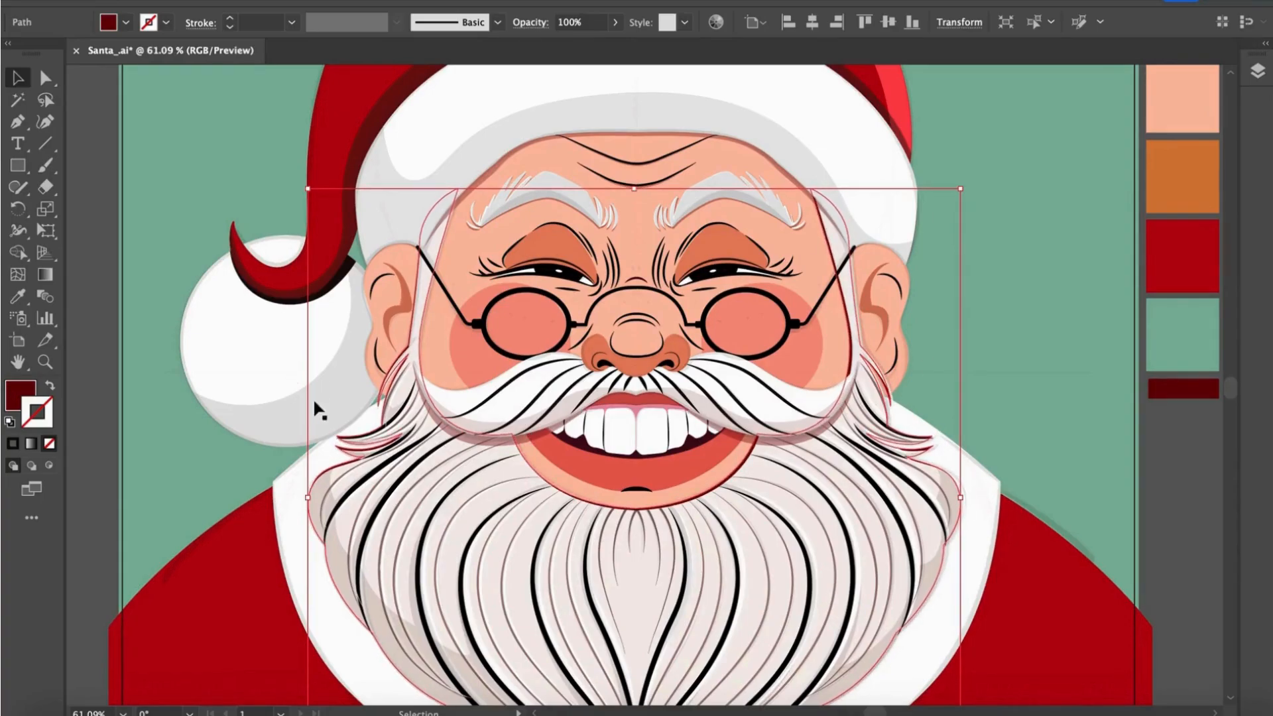
scroll(315, 395, "down", 2)
left_click_drag(306, 432, 314, 430)
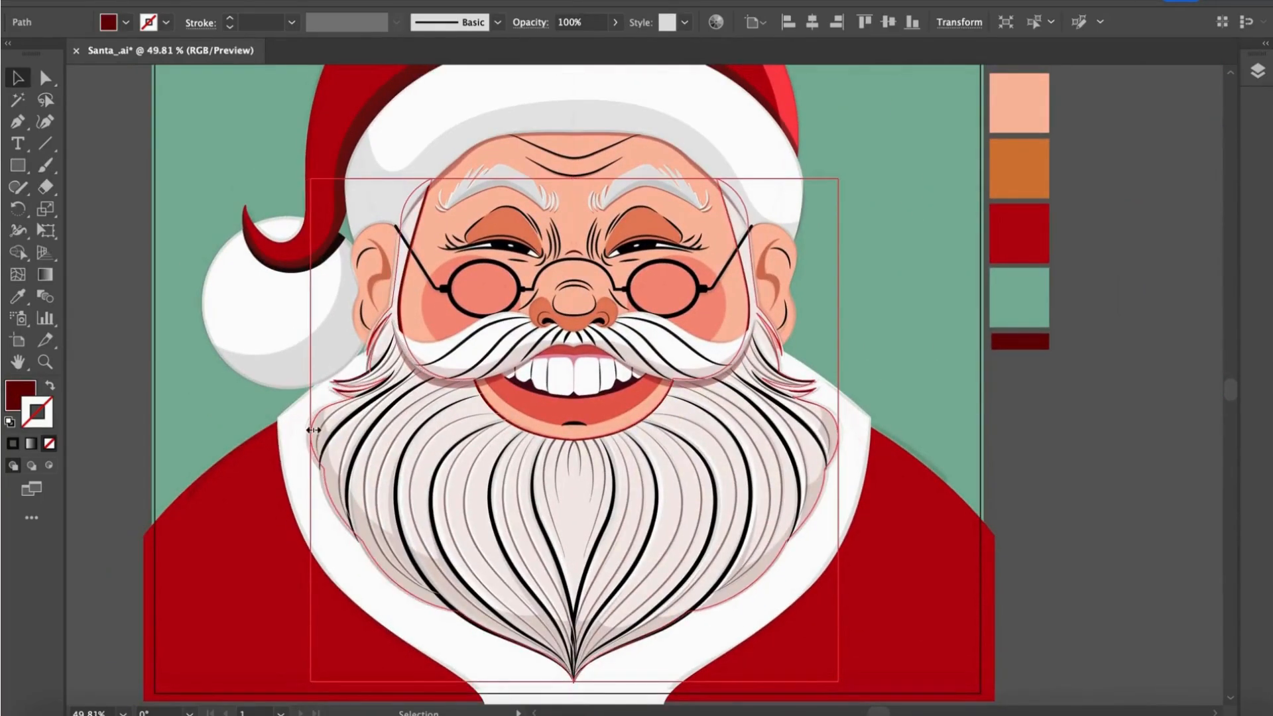
left_click_drag(840, 433, 836, 432)
scroll(724, 329, "down", 1)
scroll(724, 330, "up", 2)
- Lower the opacity of the dark red face-and-beard shape and deselect it
left_click(615, 23)
left_click_drag(574, 46, 566, 47)
key("ctrl+shift+a")
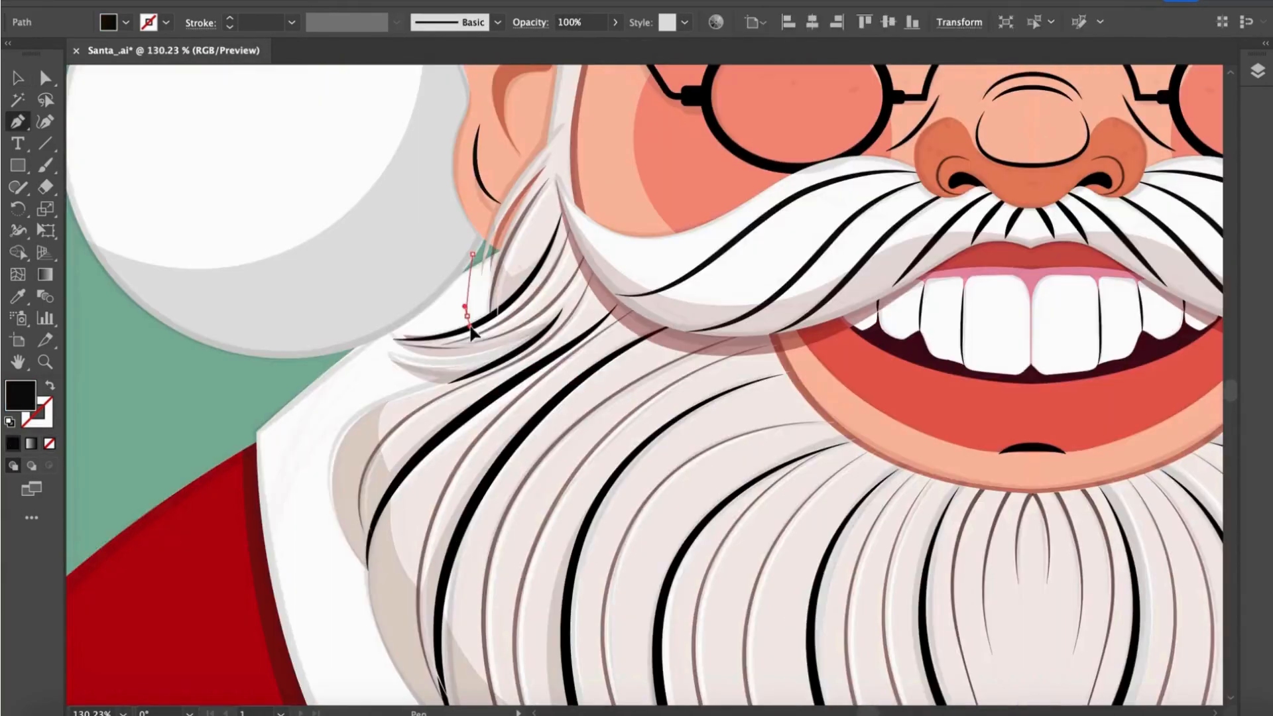
- Draw a shadow outline around the left side tufts and down the beard's outer edge over the collar
left_click(403, 355)
scroll(367, 344, "down", 1)
scroll(367, 345, "up", 1)
scroll(285, 411, "down", 2)
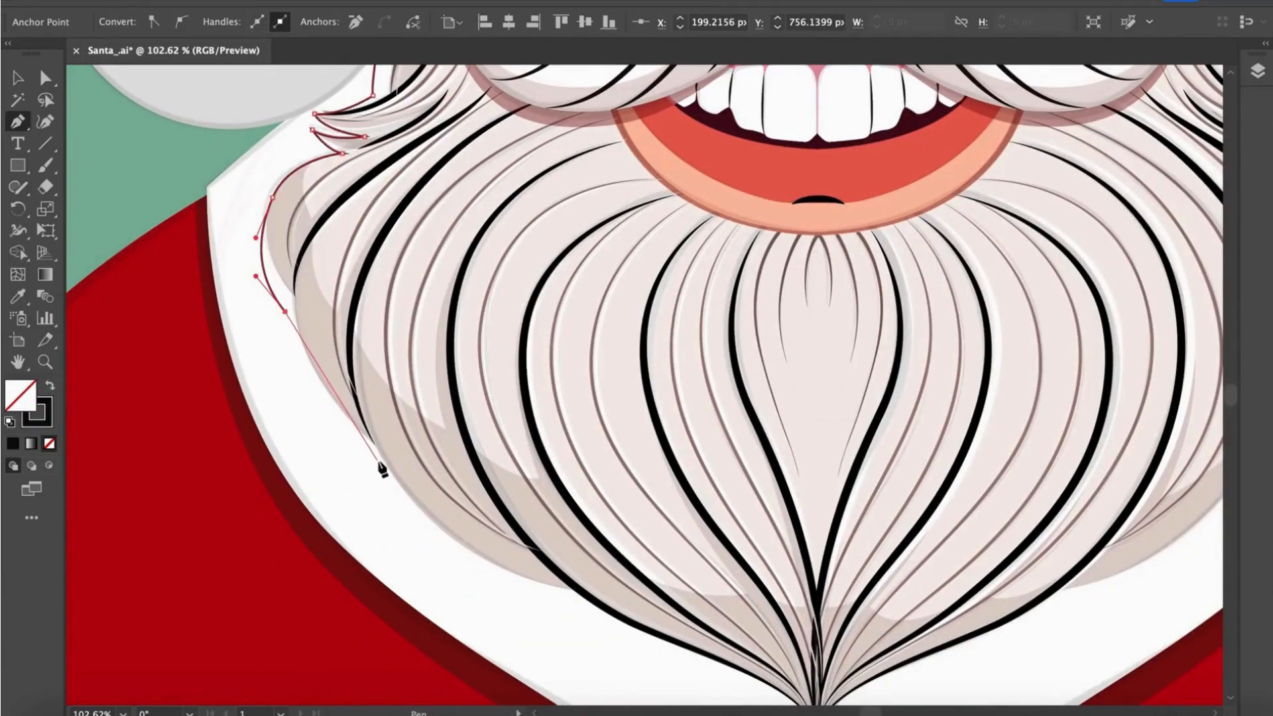
left_click_drag(378, 462, 671, 541)
left_click(378, 462)
- Continue the scalloped shadow outline along the beard's lower edge to its pointed tip
scroll(377, 462, "down", 2)
scroll(671, 541, "right", 2)
left_click(408, 465)
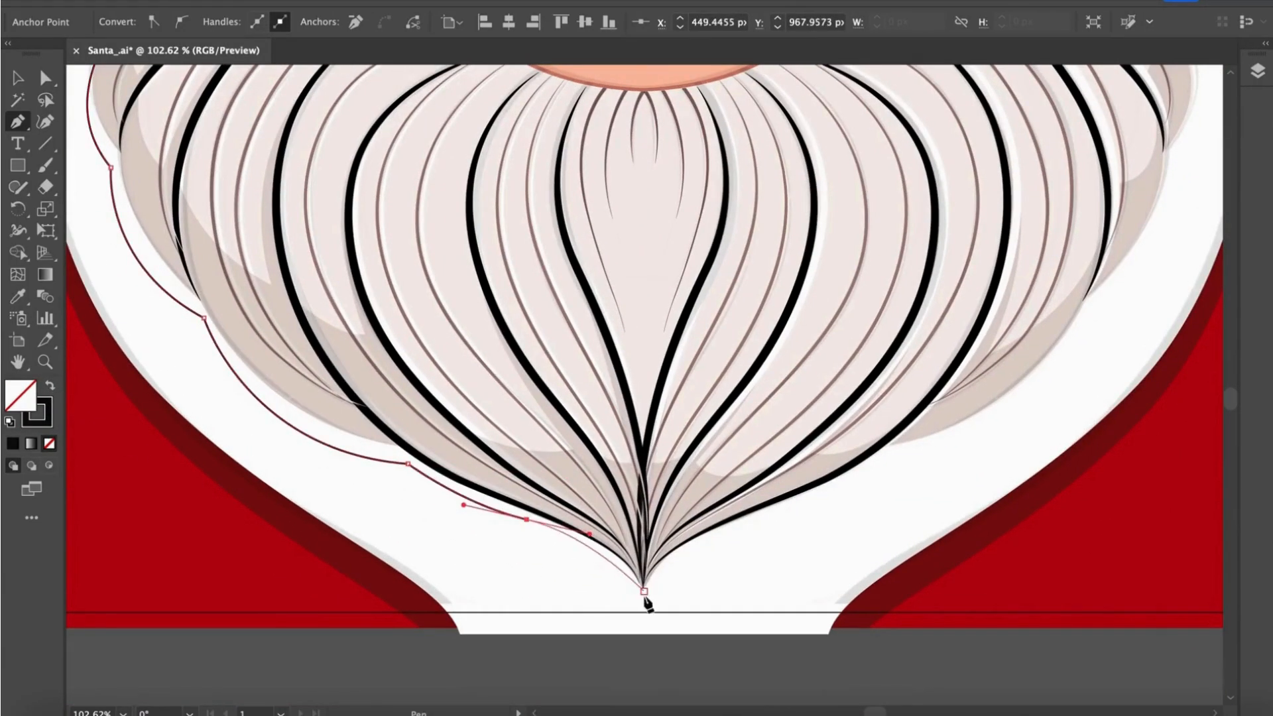
scroll(646, 603, "down", 2)
scroll(279, 275, "up", 2)
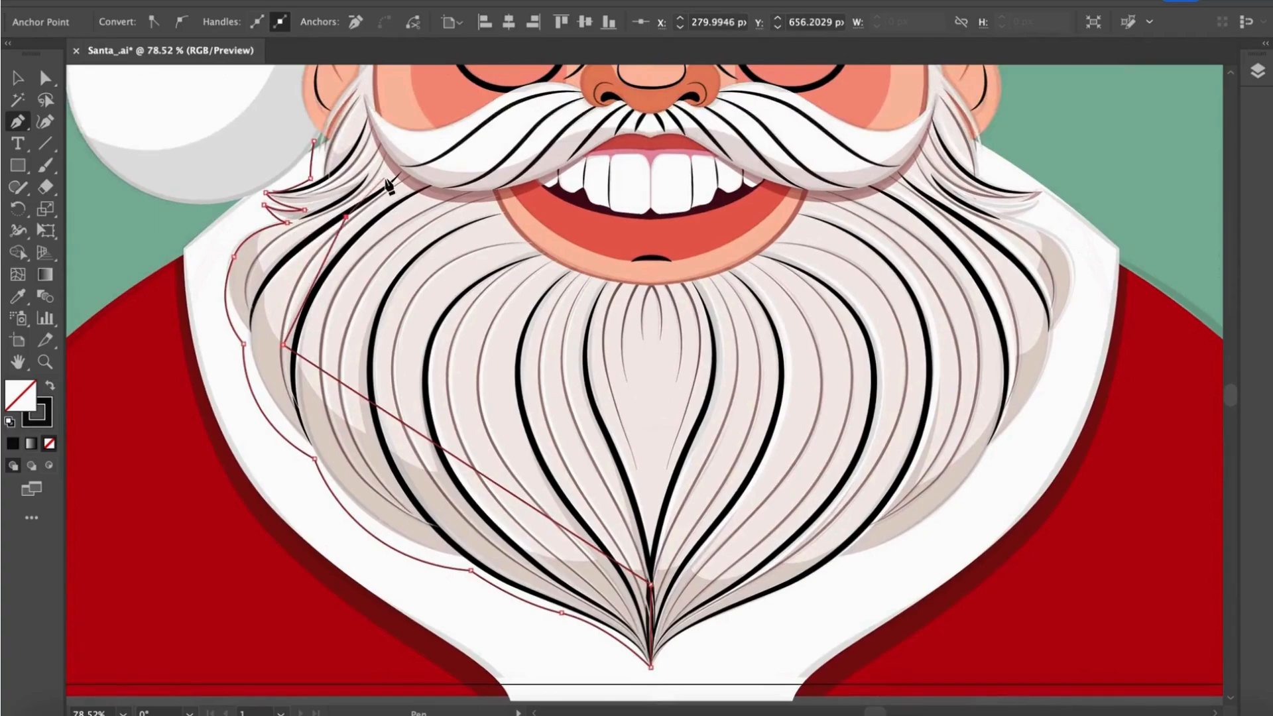
- Close the shadow outline through the beard's interior and swap its stroke for a solid black fill
scroll(366, 129, "up", 4)
left_click(330, 190)
scroll(312, 200, "down", 4)
key("v")
left_click(50, 385)
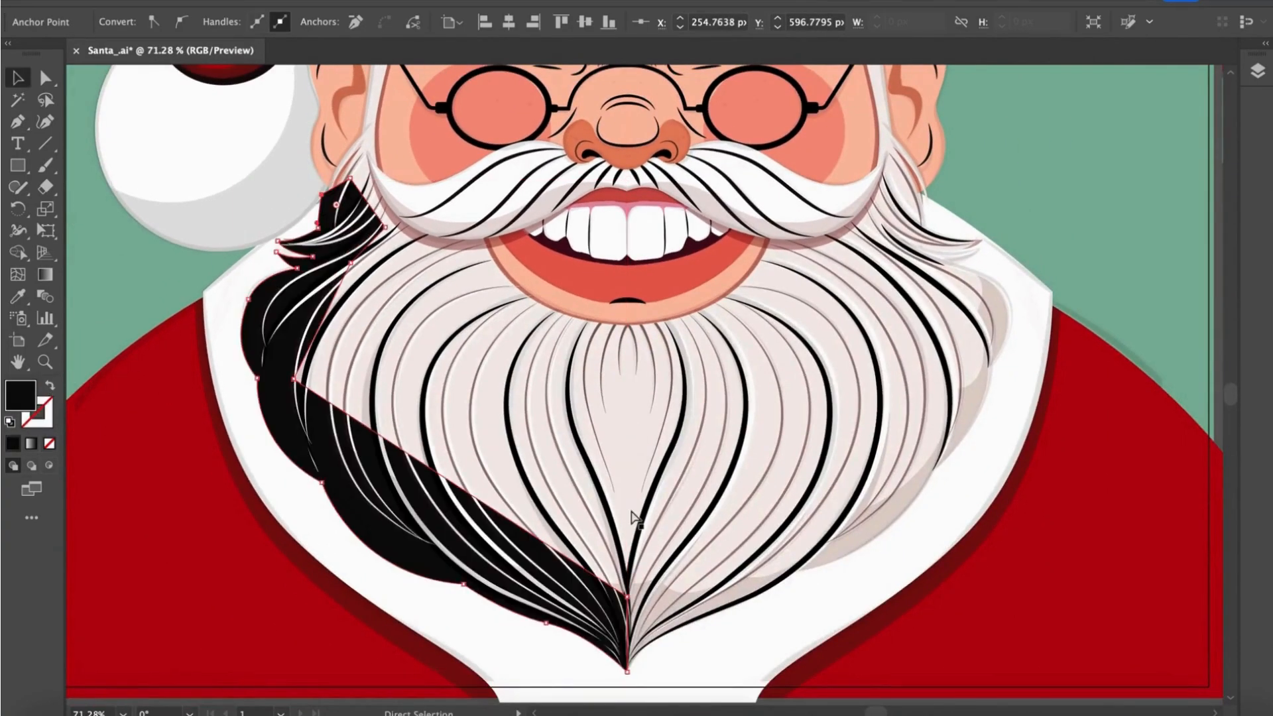
- Lower the opacity of the black beard shadow to 8% and deselect it
key("ctrl+0")
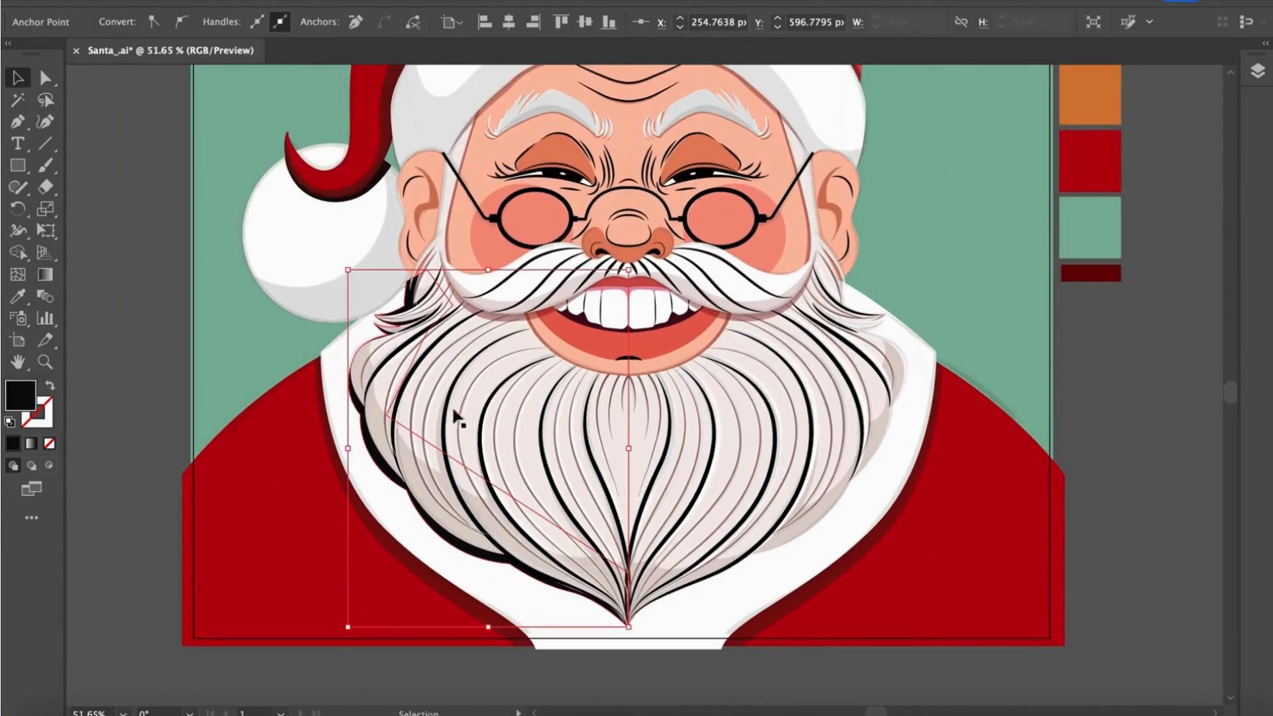
scroll(343, 128, "up", 6)
left_click(343, 127)
scroll(344, 127, "down", 7)
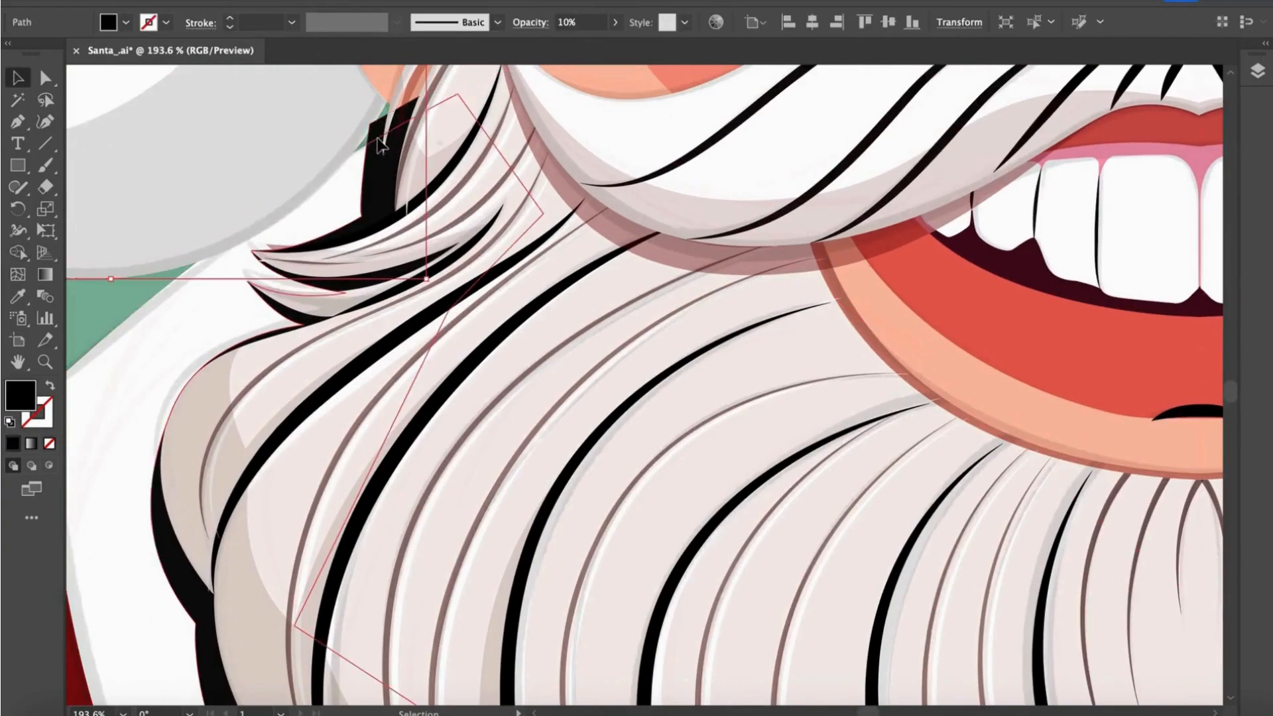
left_click(615, 22)
left_click_drag(571, 45, 553, 45)
left_click(531, 427)
scroll(531, 426, "up", 3)
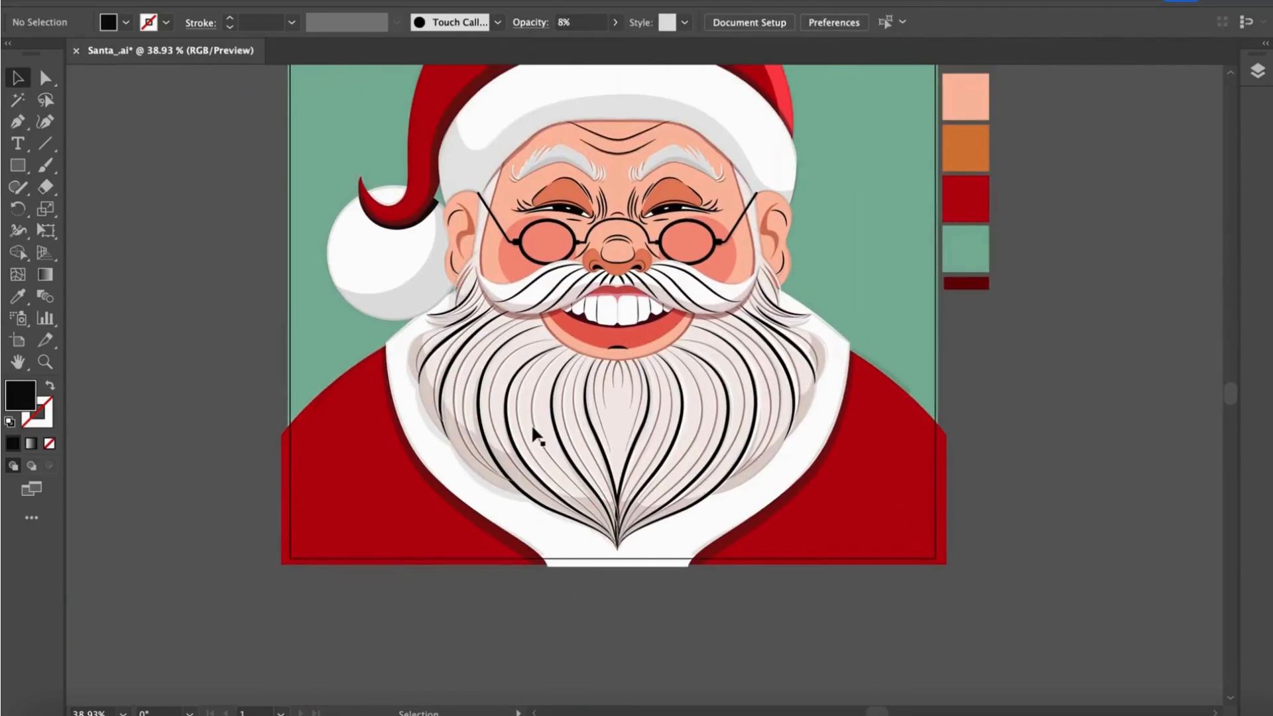
- Make a reflected copy of the beard shadow and place it along the opposite side of the beard
scroll(531, 427, "up", 4)
left_click(540, 511)
scroll(540, 511, "right", 1)
right_click(517, 510)
mouse_move(577, 599)
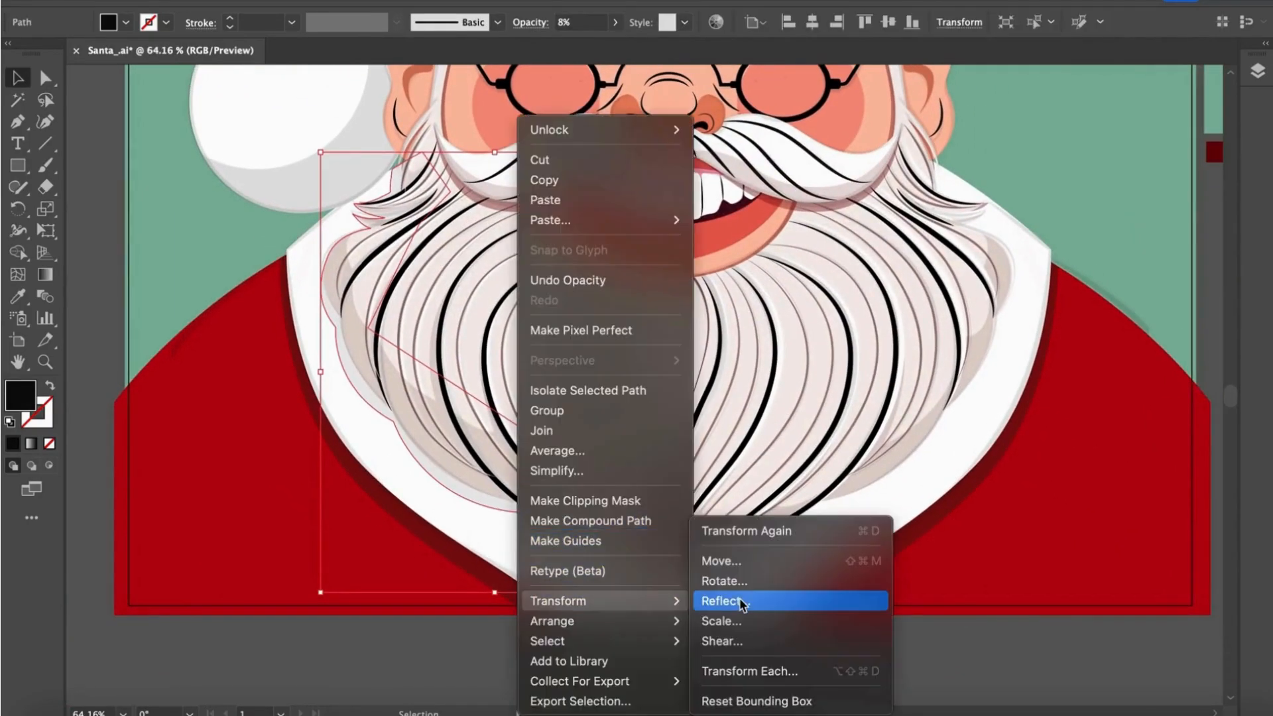
left_click(738, 599)
left_click(347, 506)
left_click_drag(432, 514, 780, 542)
scroll(778, 538, "up", 4)
- Fill the shape behind the white collar with #070707, stretch it slightly downward and lower its opacity to form a shadow
left_click(658, 517)
scroll(659, 517, "down", 6)
scroll(749, 552, "up", 2)
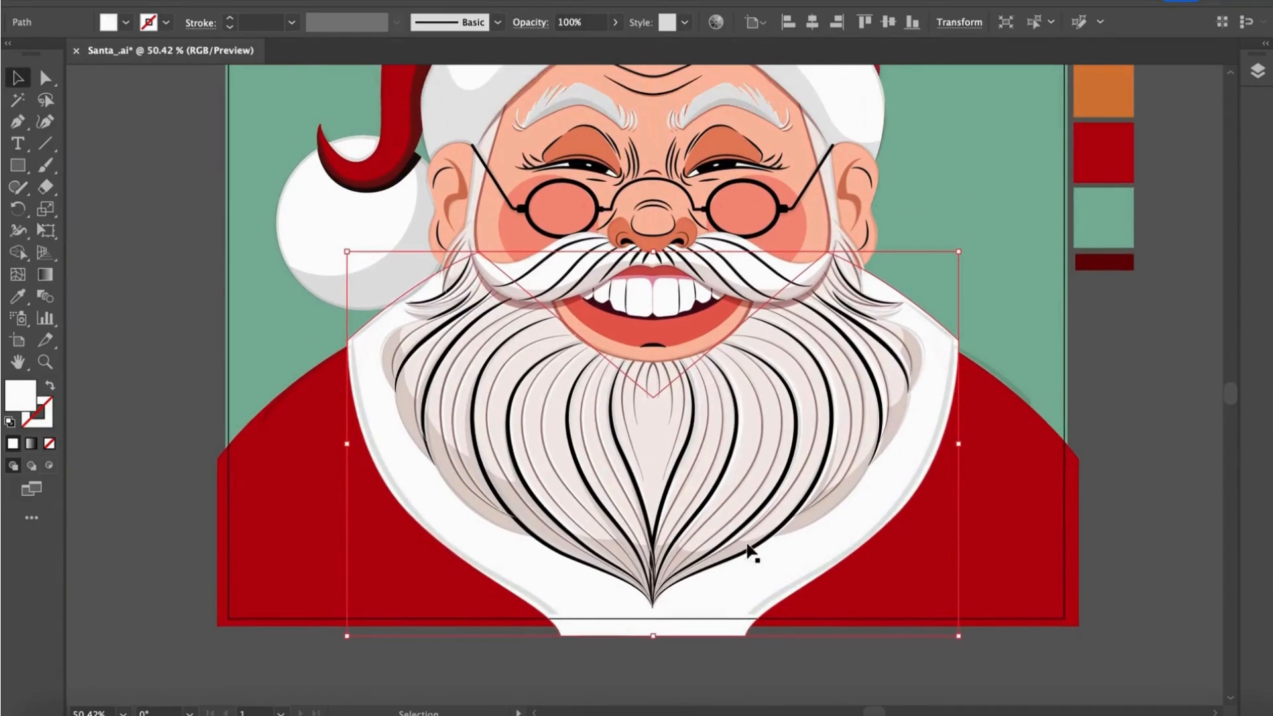
double_click(24, 403)
type("070707")
key("Return")
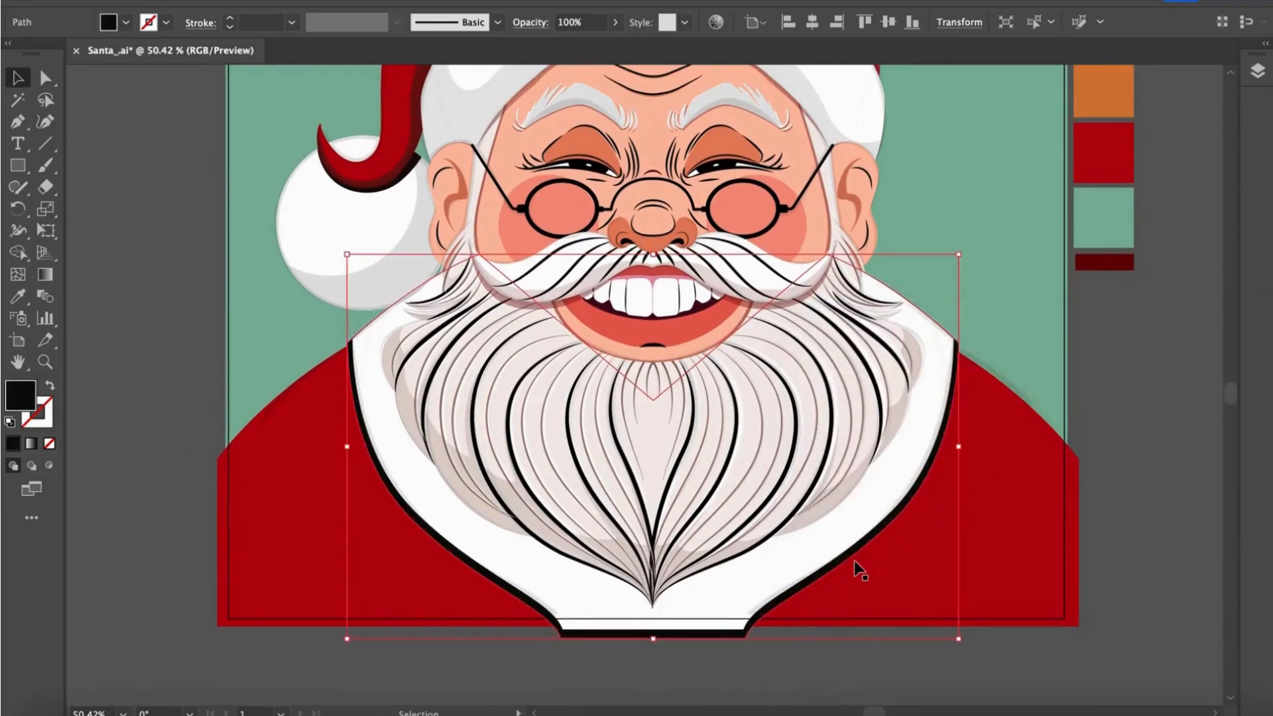
left_click_drag(654, 640, 654, 650)
left_click(615, 22)
left_click_drag(556, 45, 566, 45)
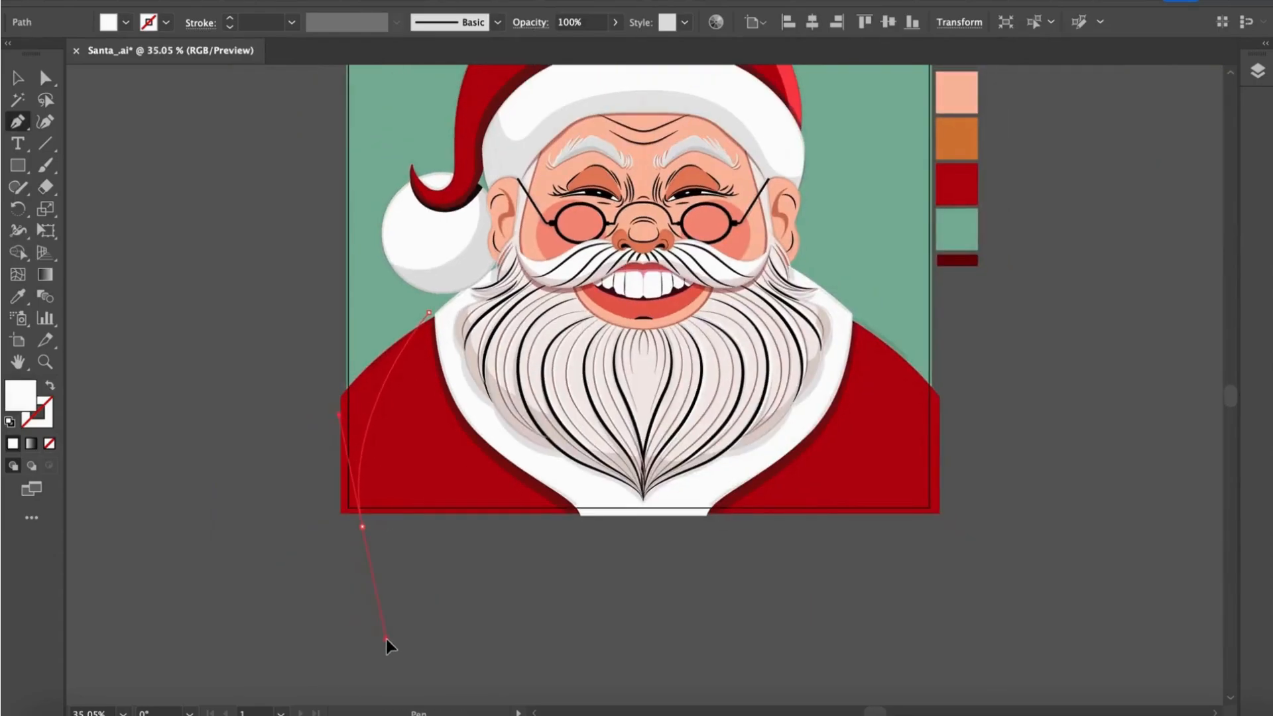
- Close the curved shadow shape over the left shoulder's outer edge and fill it with the dark red swatch colour
left_click(295, 497)
left_click(293, 351)
left_click(429, 312)
key("i")
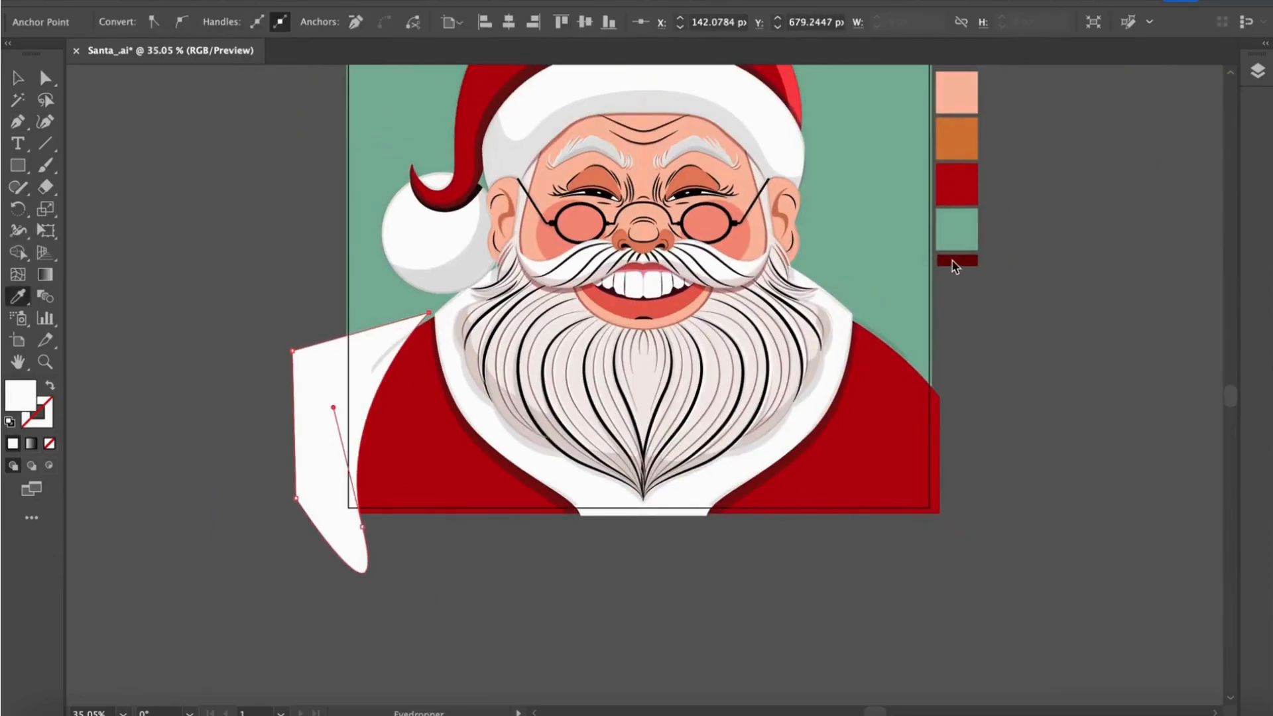
left_click(954, 261)
- Trim the left shoulder shadow to the coat's outline and draw a highlight shape along the right shoulder's outer edge
left_click_drag(462, 427, 521, 448)
key("v")
left_click(447, 467, "shift")
key("shift+m")
left_click(392, 383)
key("ctrl+shift+a")
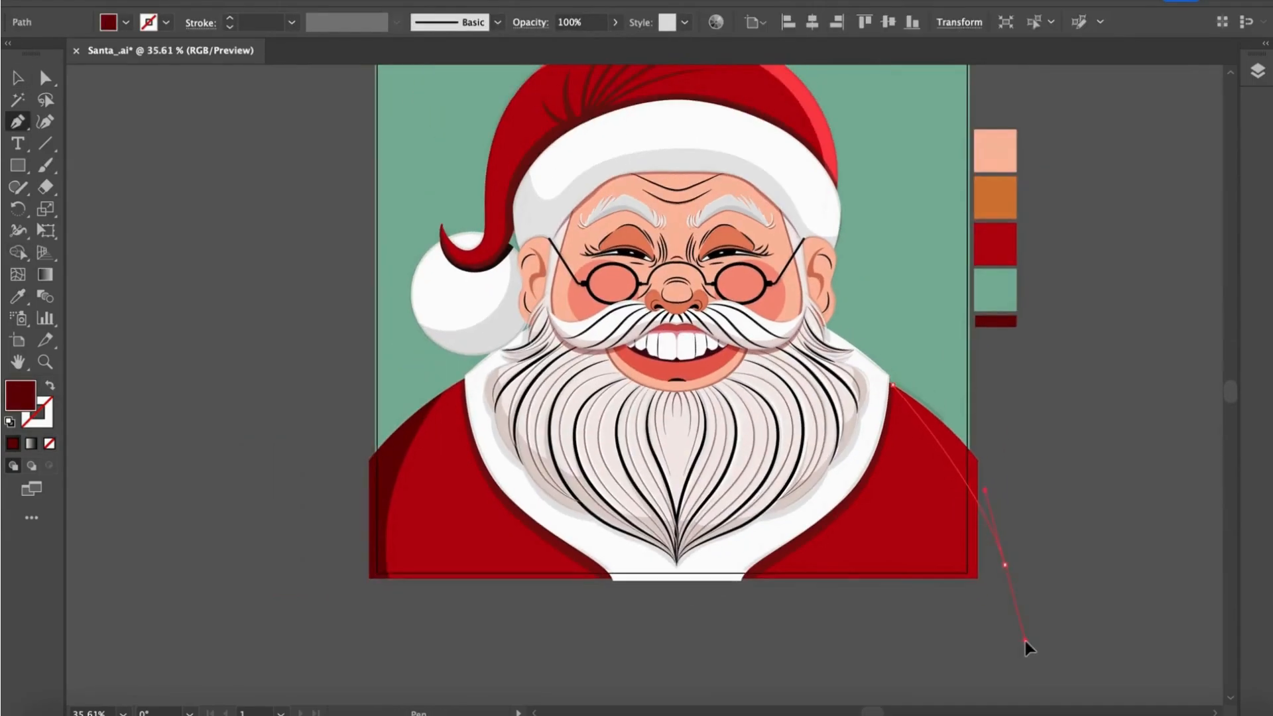
left_click(892, 384)
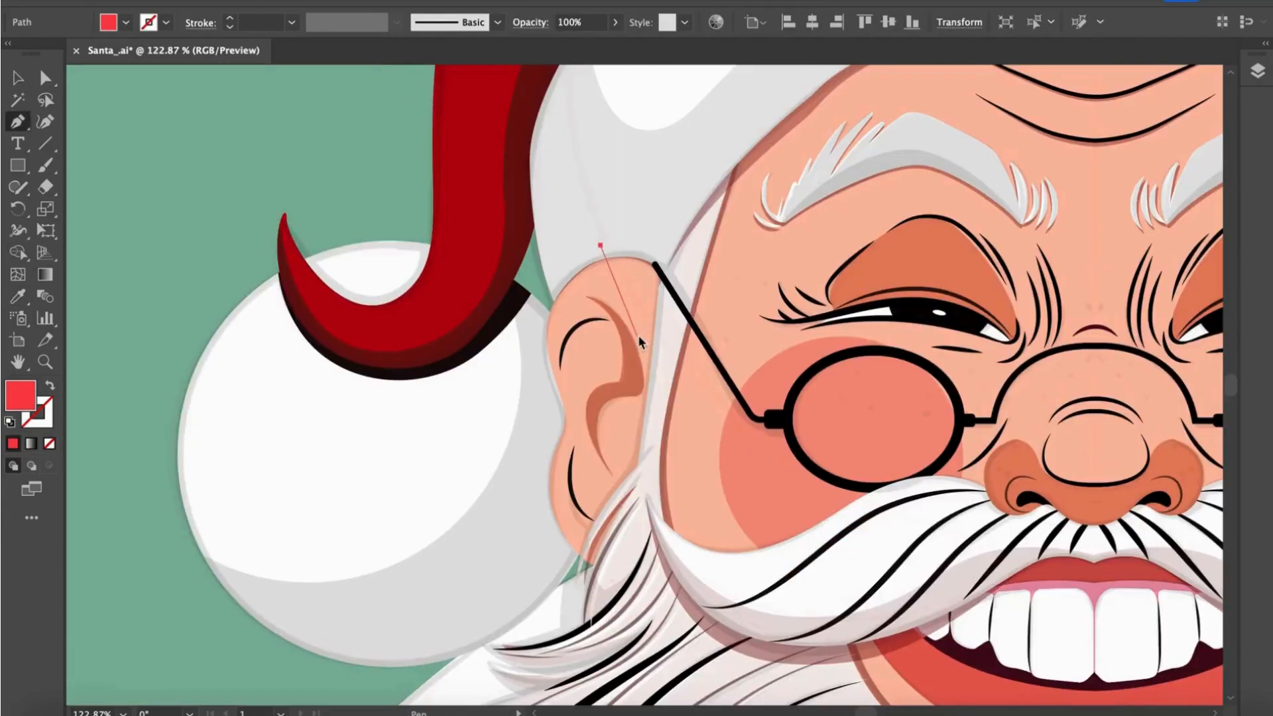
- Draw a shadow shape between the left ear and the sideburn and fill it with the dark red swatch colour
left_click(611, 474)
left_click(565, 590)
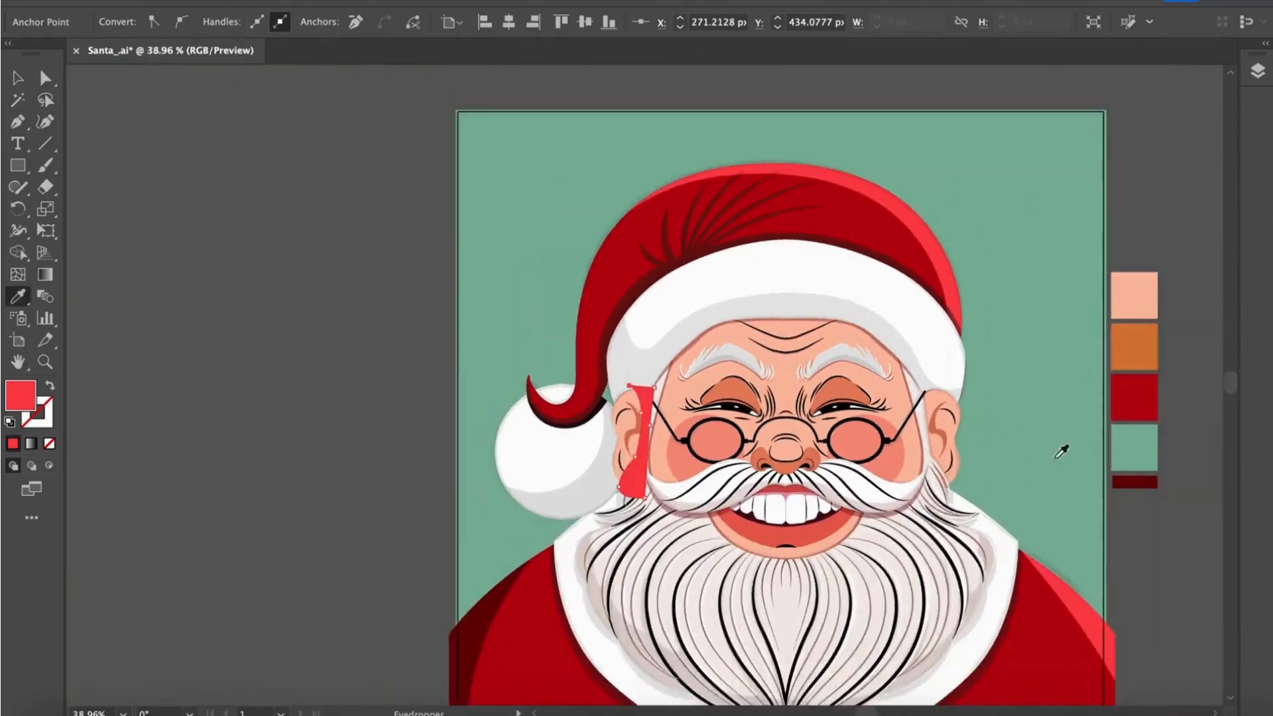
left_click(1128, 485)
key("v")
scroll(684, 389, "up", 5)
scroll(528, 479, "down", 2)
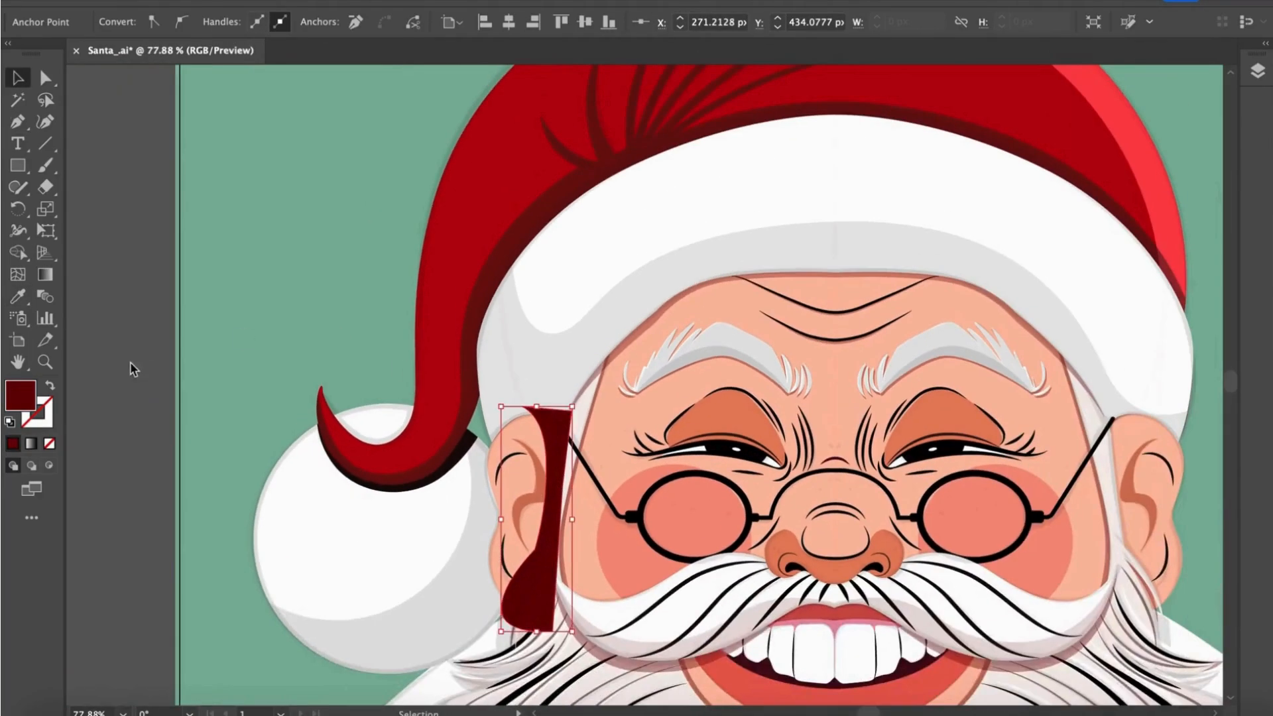
- Lower the left ear shadow's opacity to 34% and send it behind the hat brim and hair
left_click(615, 22)
left_click_drag(611, 45, 570, 47)
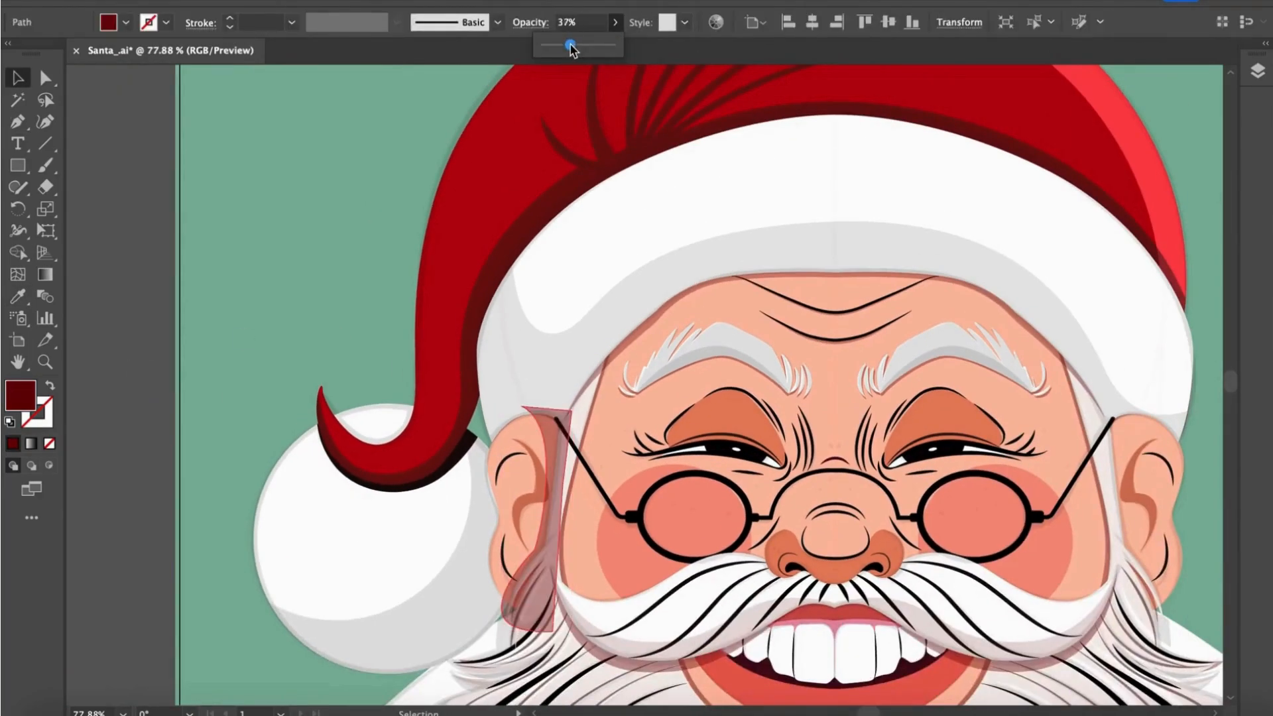
left_click(535, 432, "shift")
key("Delete")
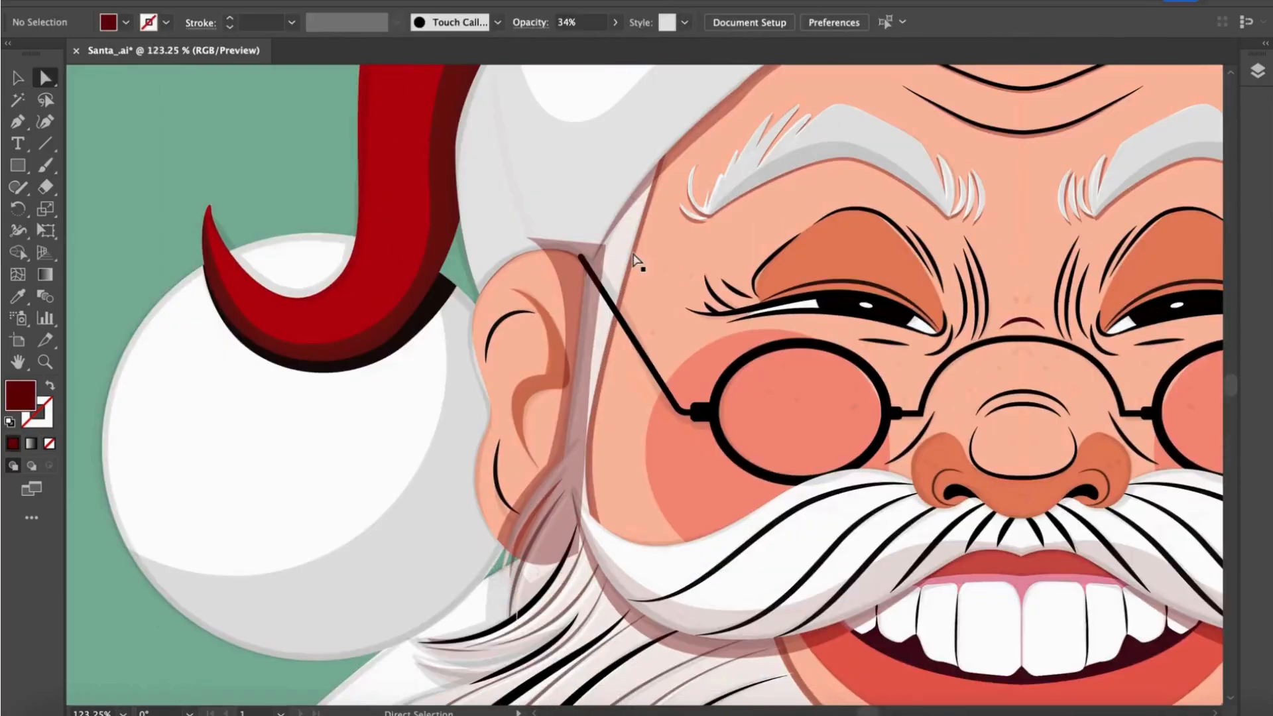
left_click(569, 297)
key("ctrl+[")
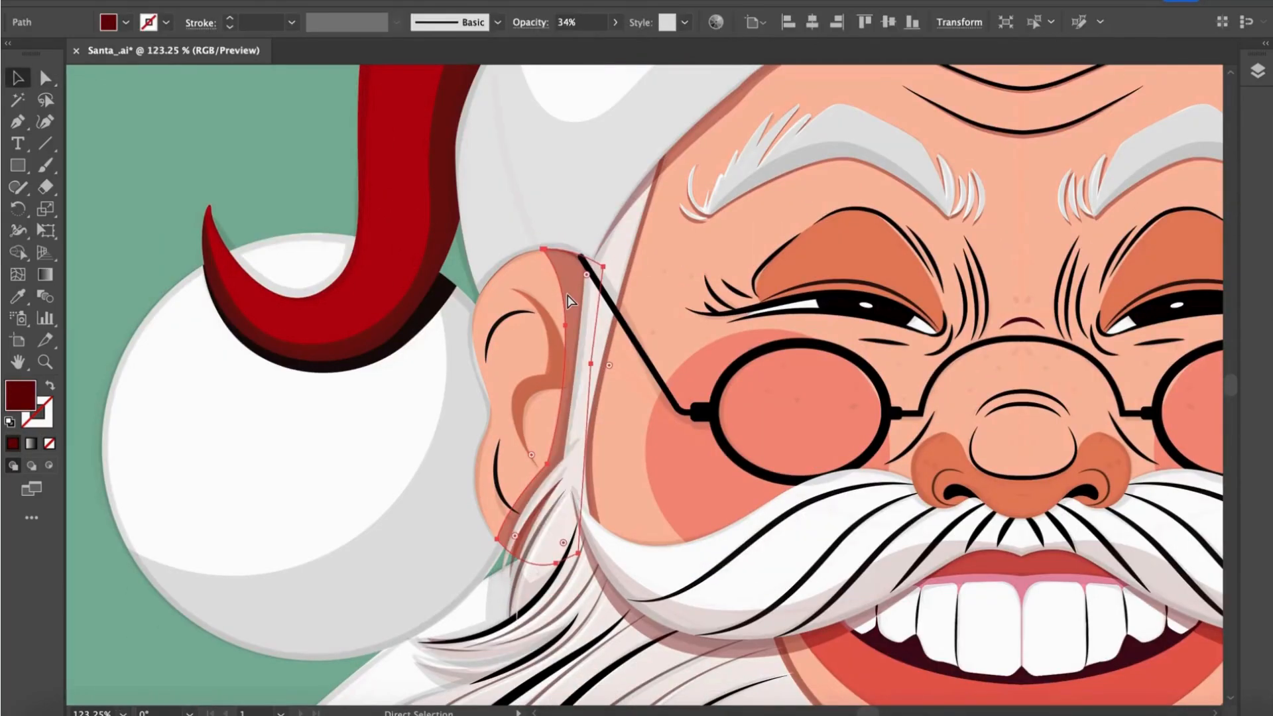
scroll(570, 301, "down", 3)
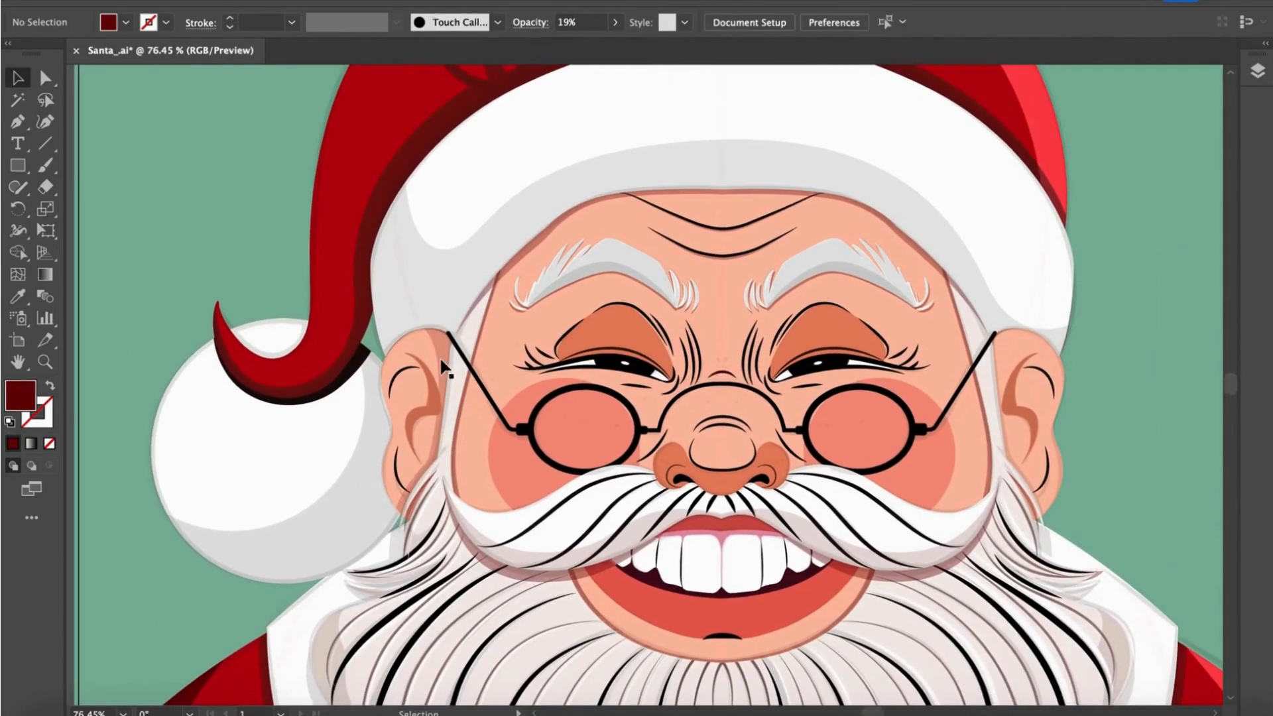
- Reflect a copy of the left ear shadow and move it onto the right ear
right_click(431, 424)
left_click(643, 595)
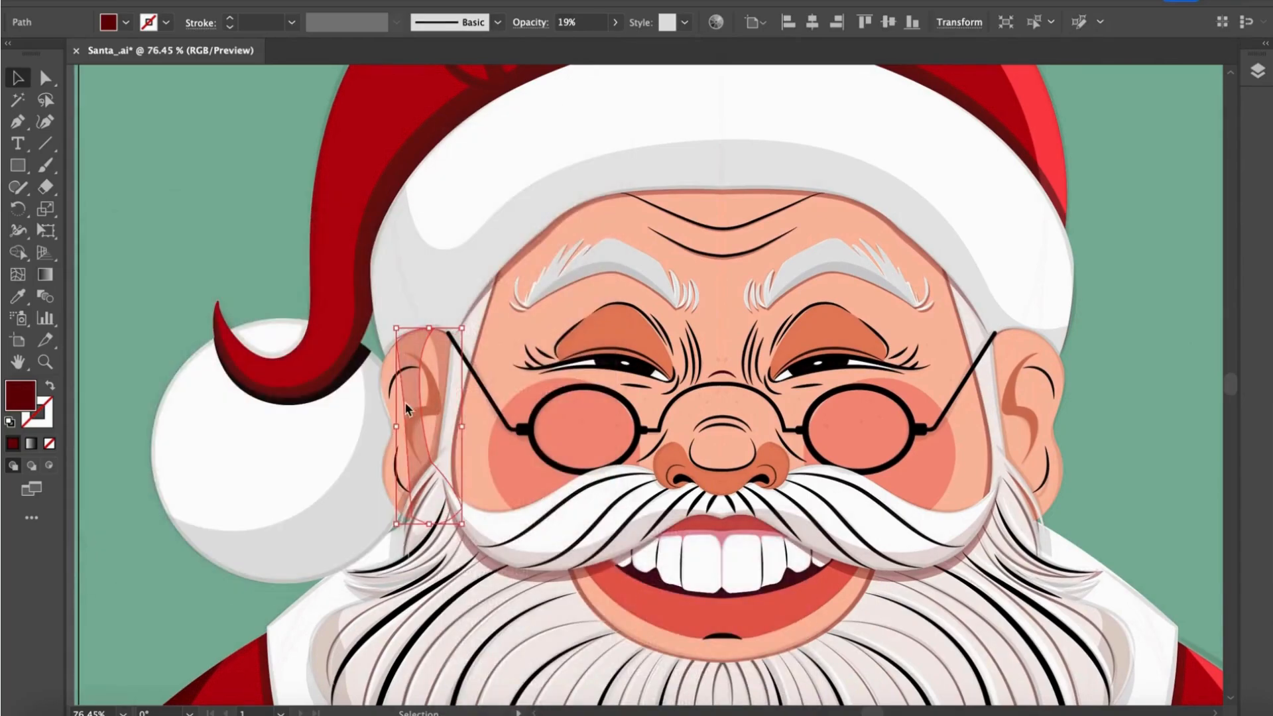
left_click_drag(405, 411, 1002, 399)
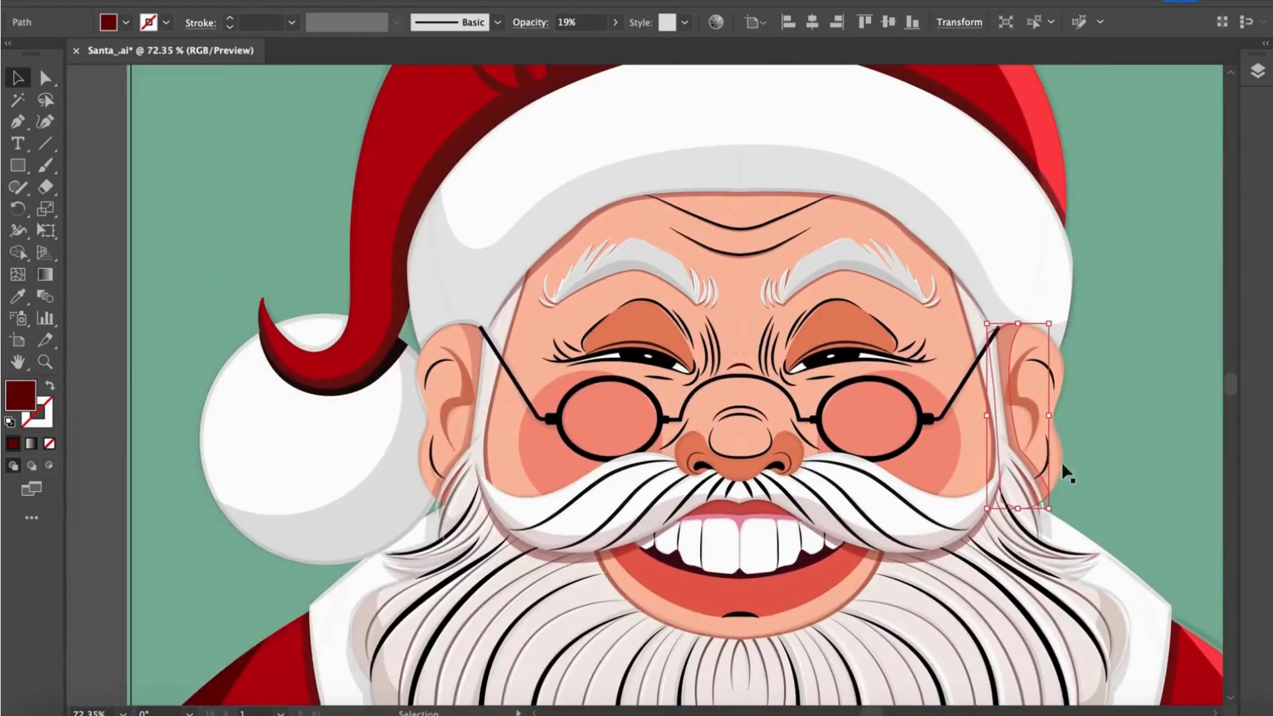
- Reflect a copy of the right ear's 2 pt inner line and place it on the left ear
right_click(986, 464)
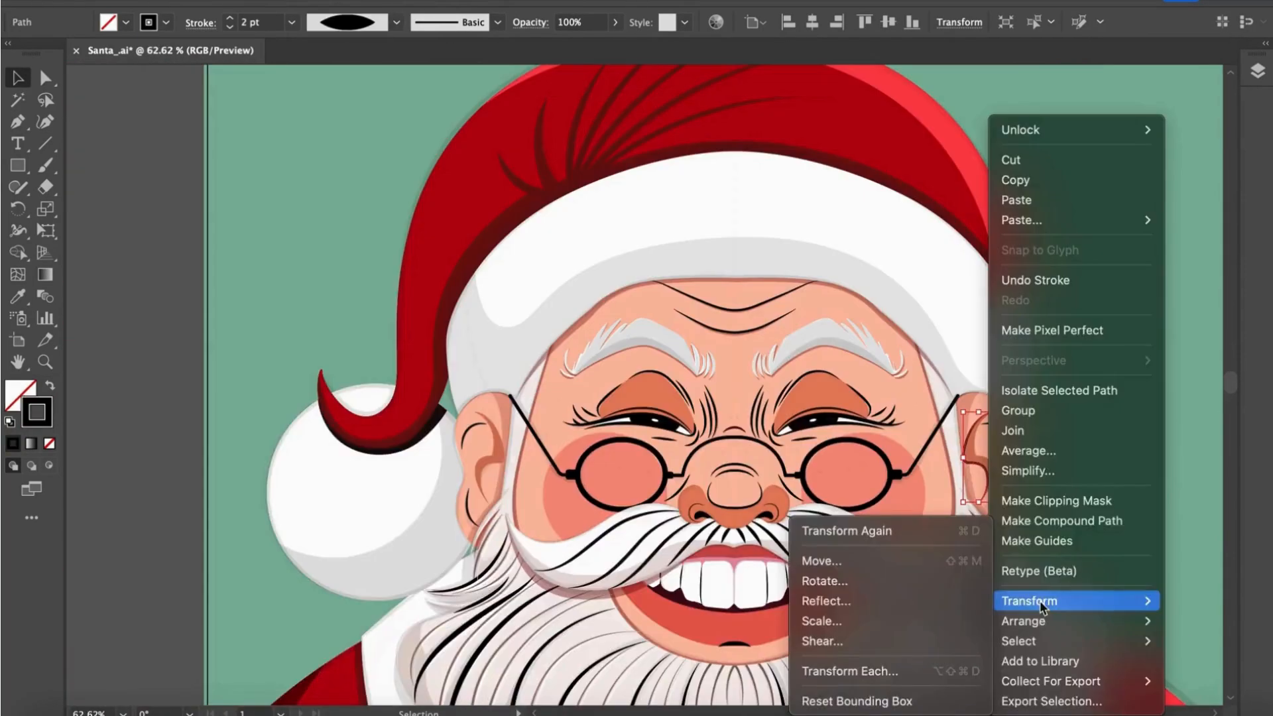
left_click(830, 599)
left_click(162, 508)
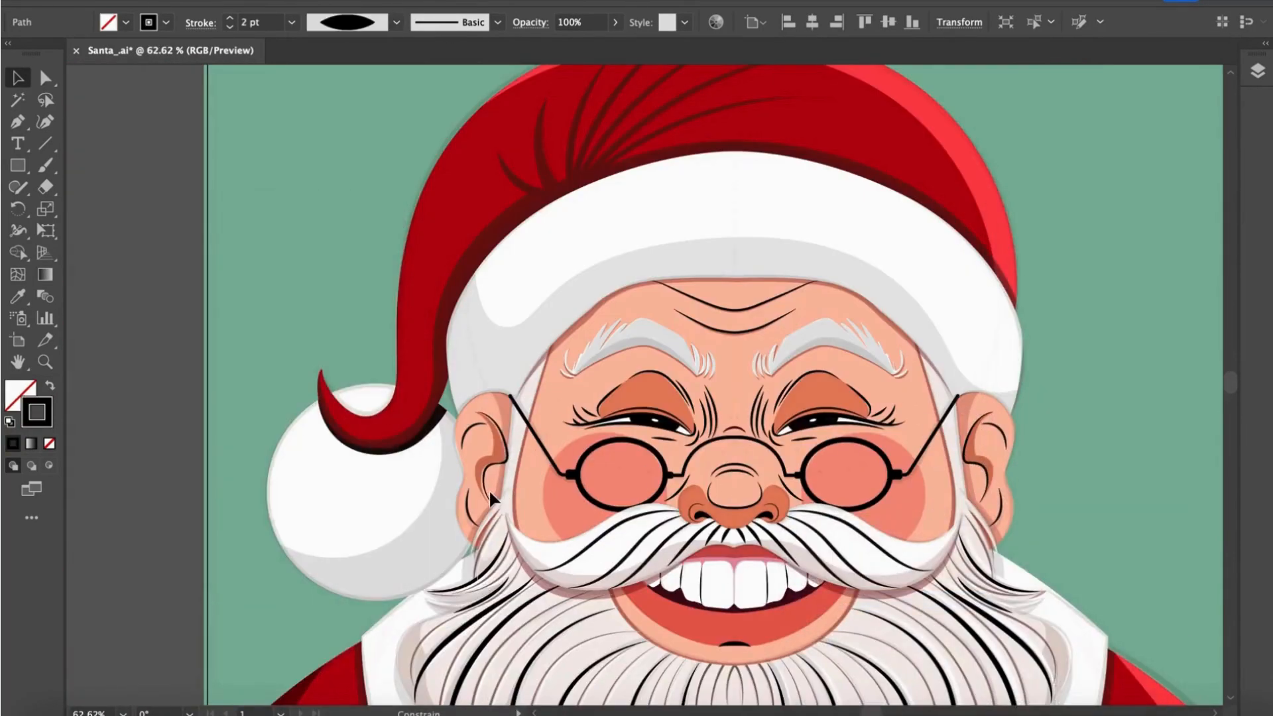
scroll(488, 494, "up", 3)
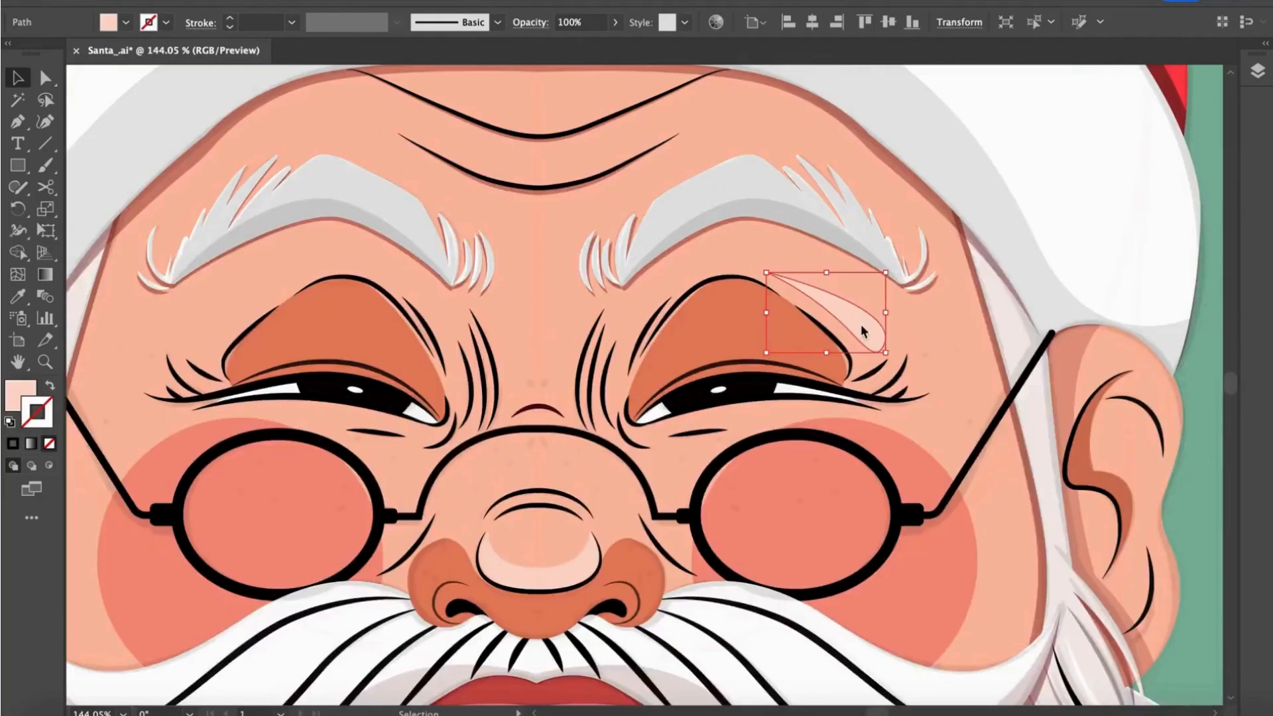
- Reflect a copy of the pale pink highlight above the right eyelid and move it above the left eyelid
right_click(863, 332)
mouse_move(915, 599)
left_click(1165, 600)
left_click(341, 507)
left_click_drag(810, 316, 256, 283)
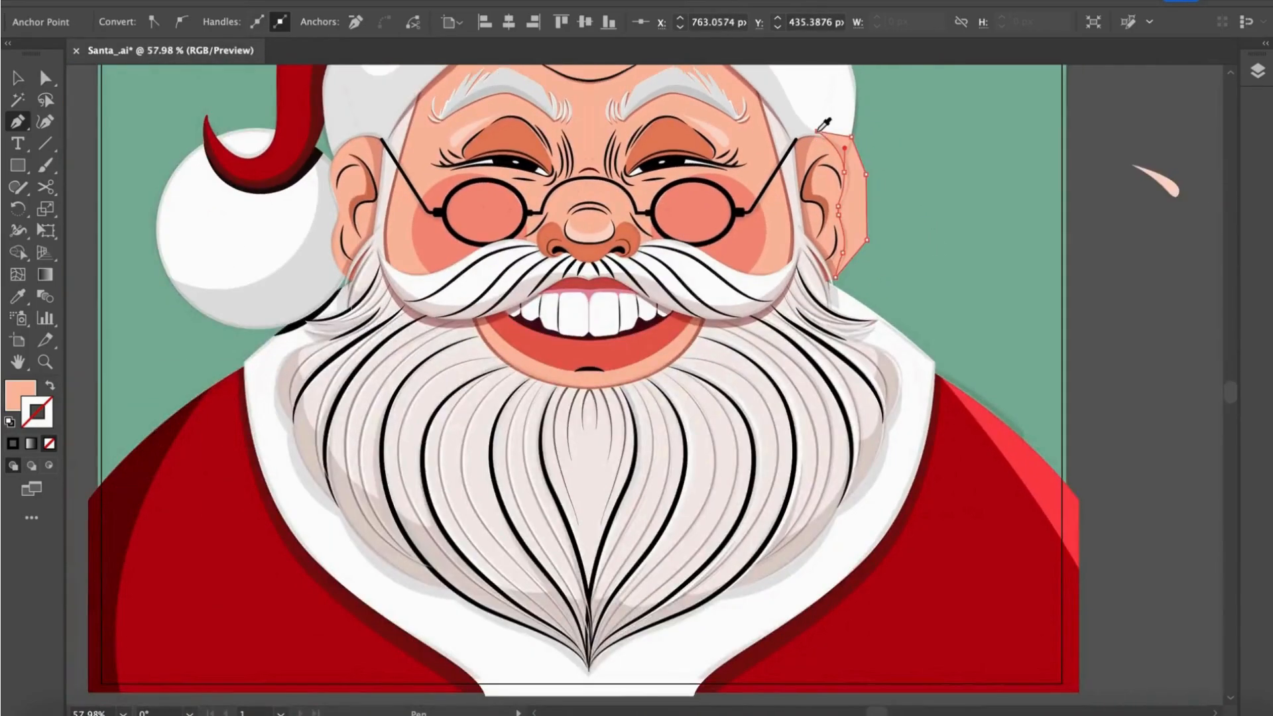
- Give the right ear highlight shape the pale pink of the eyelid highlight and trim away everything outside the ear
left_click(1174, 192)
scroll(829, 126, "up", 5)
key("v")
left_click(837, 212, "shift")
key("shift+m")
left_click(897, 240)
key("v")
left_click(941, 265)
left_click(897, 281)
key("Delete")
scroll(896, 280, "down", 3)
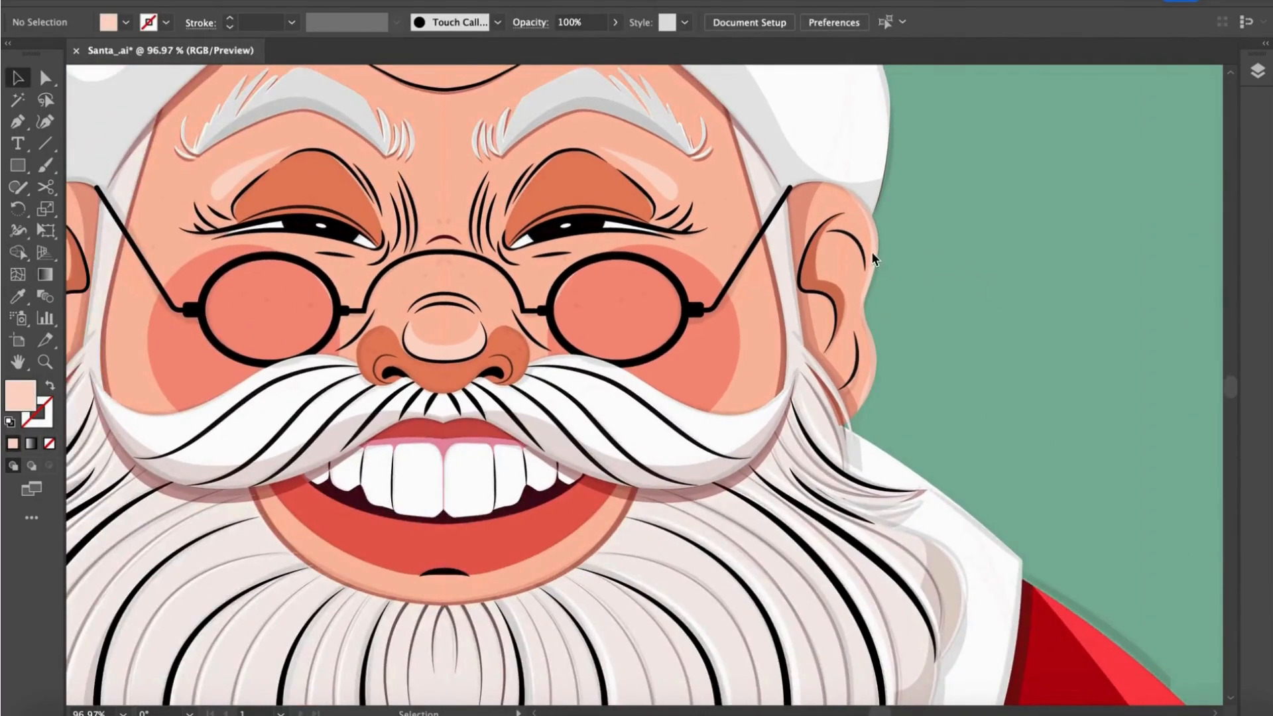
- Change the right ear highlight's fill colour to #ffe4dc and deselect it
left_click(871, 253)
double_click(35, 403)
type("fce1d9")
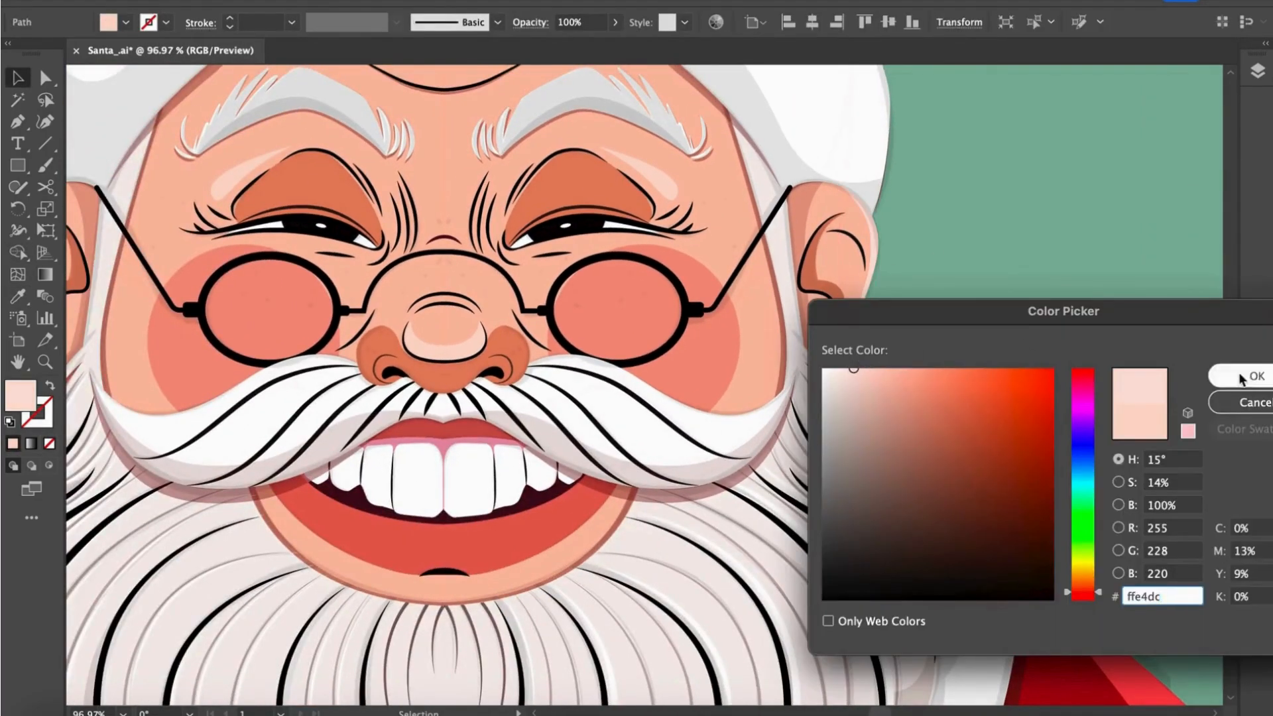
left_click(1241, 379)
left_click(958, 240)
scroll(959, 240, "down", 2)
- Reflect a copy of the right ear highlight and place it on the outer edge of the left ear
left_click(928, 240)
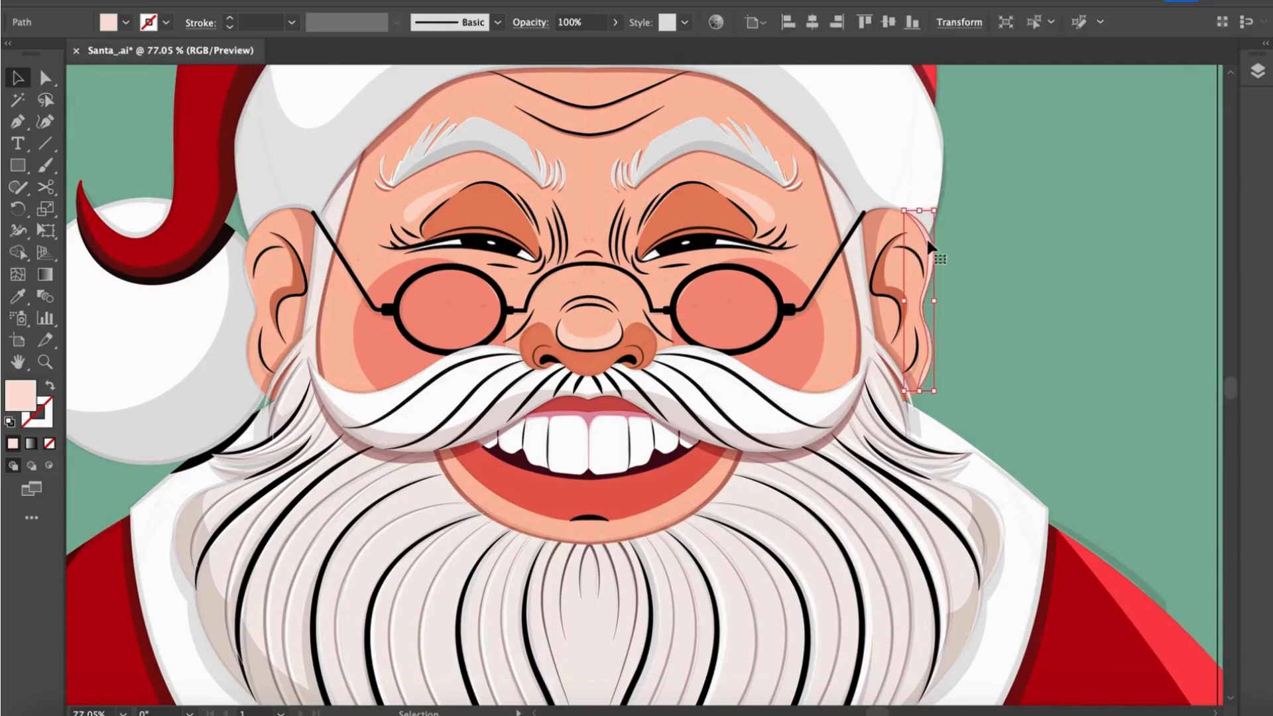
right_click(926, 237)
mouse_move(981, 603)
left_click(1130, 603)
left_click(175, 507)
left_click_drag(912, 257, 252, 302)
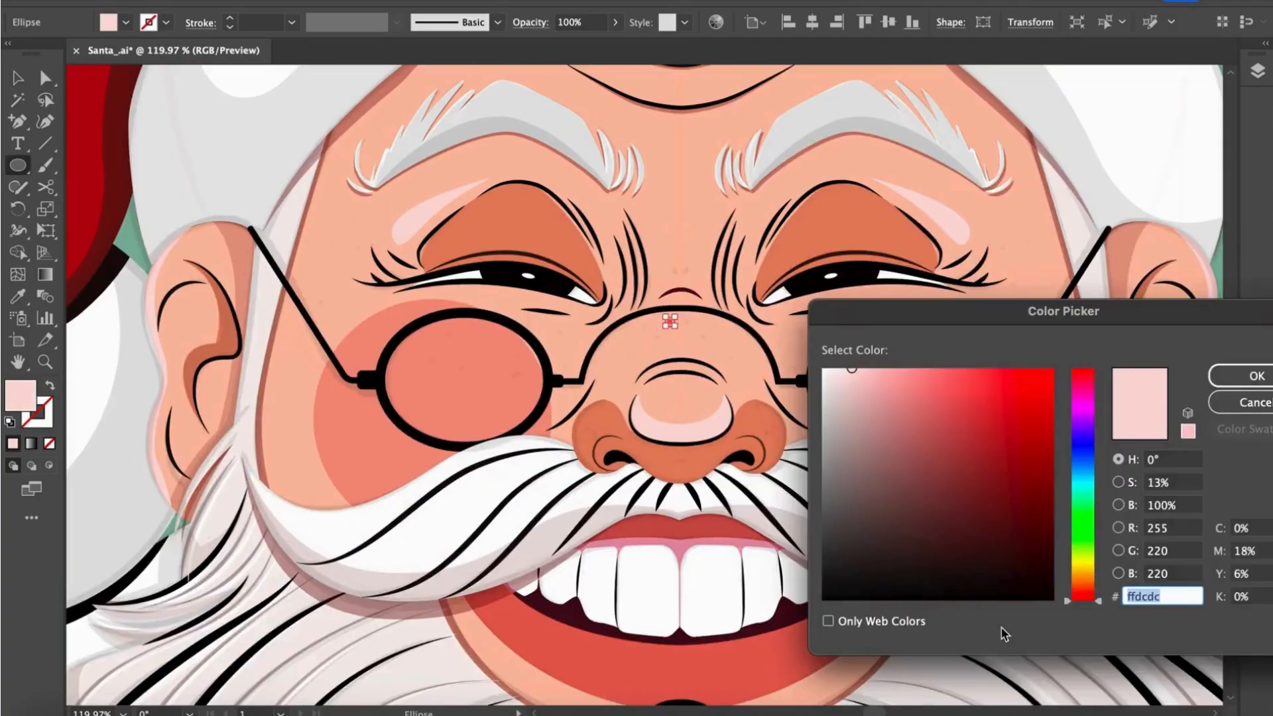
- Fill the small freckle circle on the nose bridge with dark red #5e2828 and lower its opacity to 60%
left_click_drag(989, 537, 957, 514)
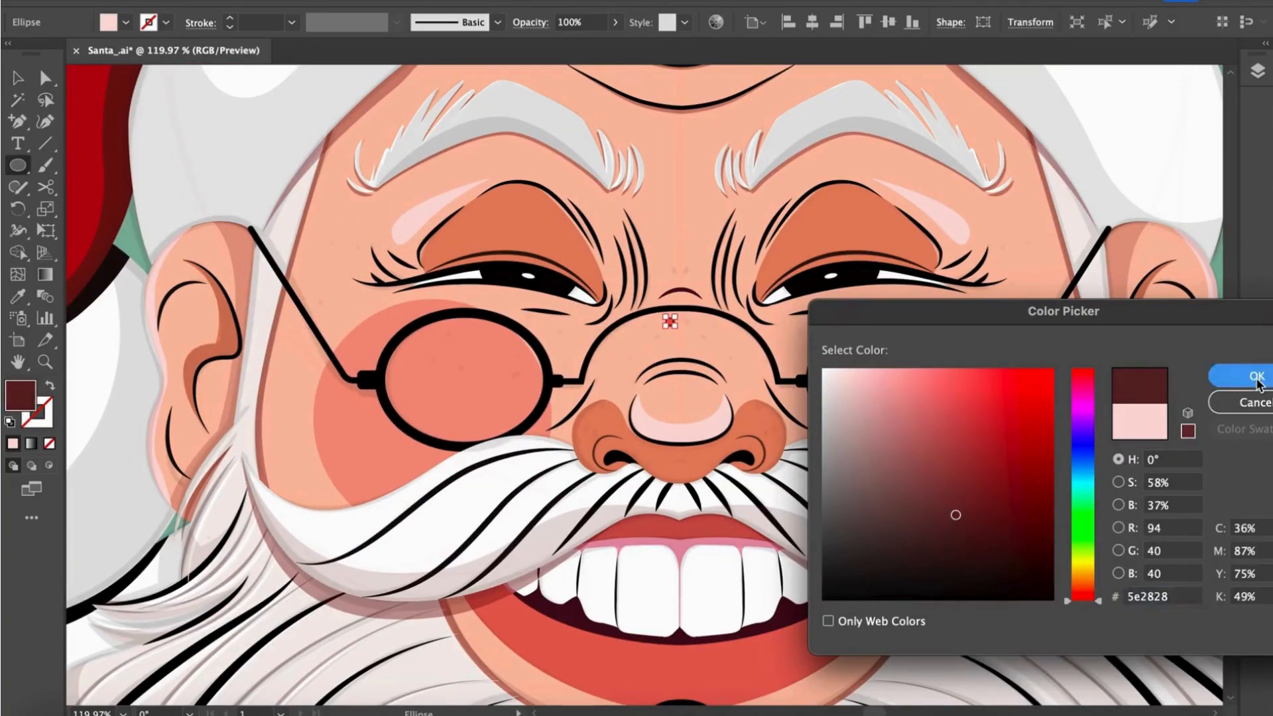
left_click(1257, 376)
scroll(670, 327, "up", 2)
left_click(615, 22)
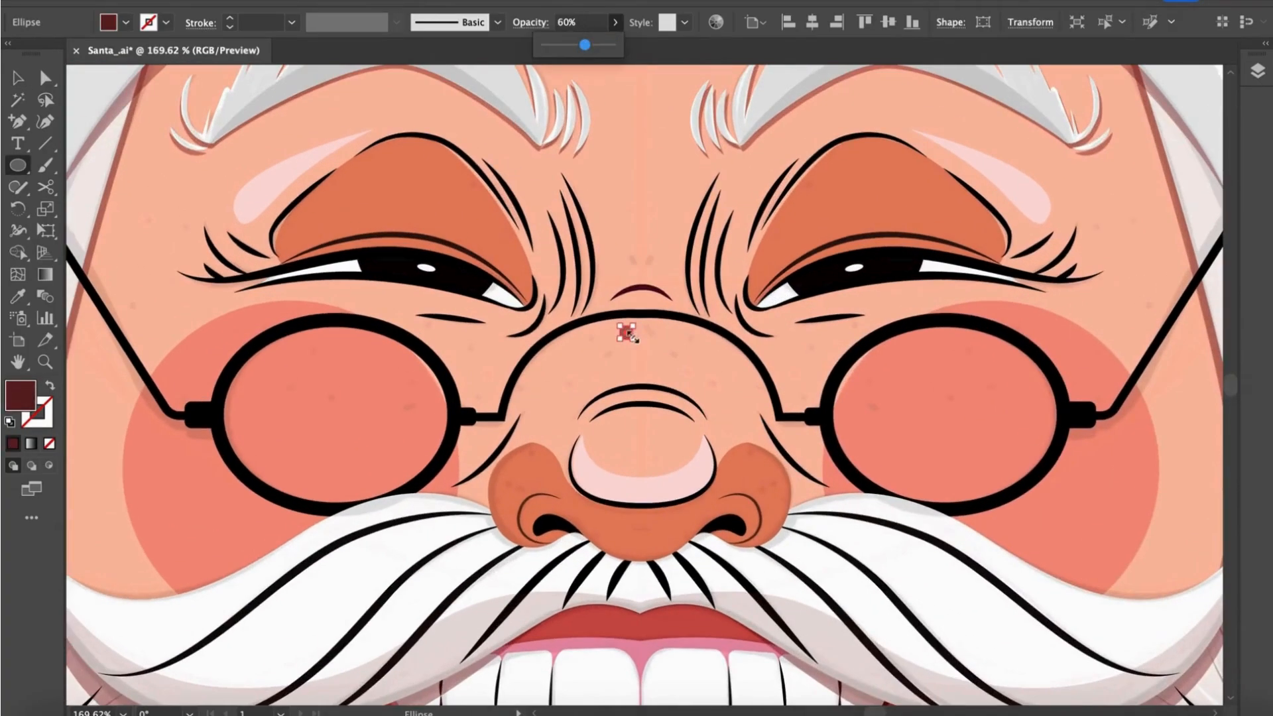
- Duplicate the freckle circle, spread darker and smaller red copies over the nose bridge, and group the four dots
left_click_drag(627, 340, 663, 342)
scroll(663, 341, "up", 2)
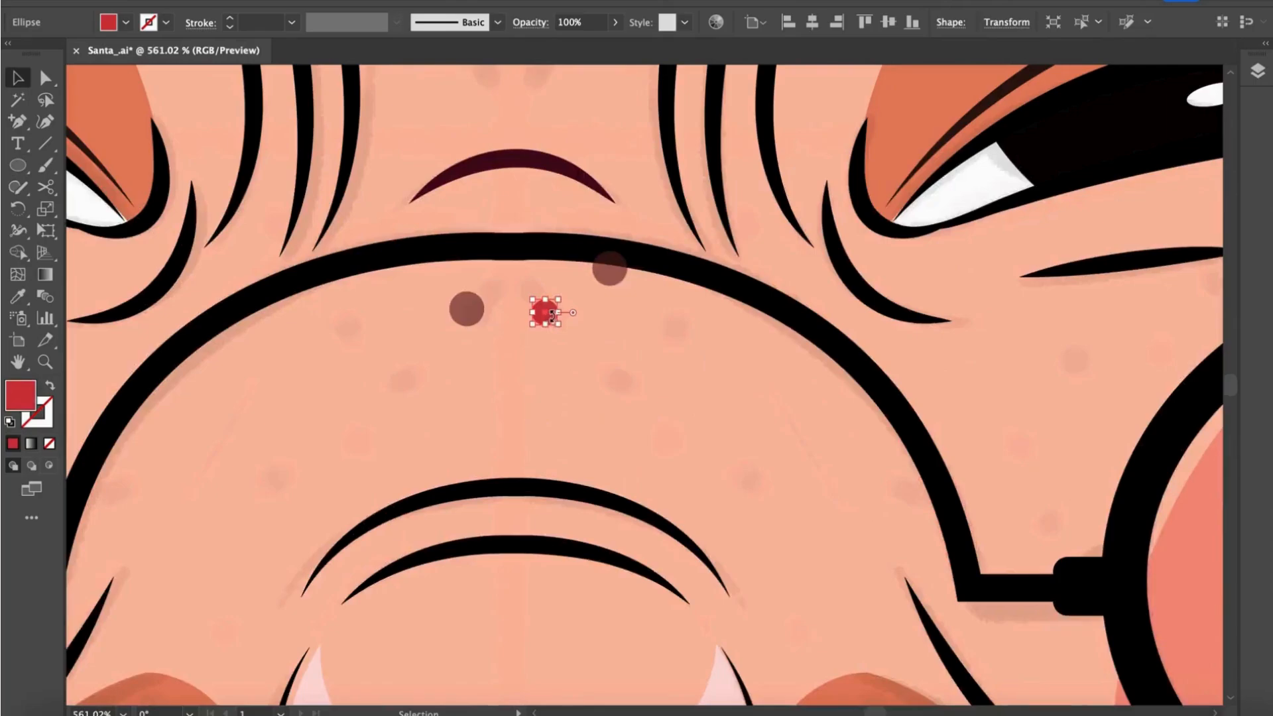
scroll(504, 341, "up", 2)
left_click_drag(361, 381, 378, 398)
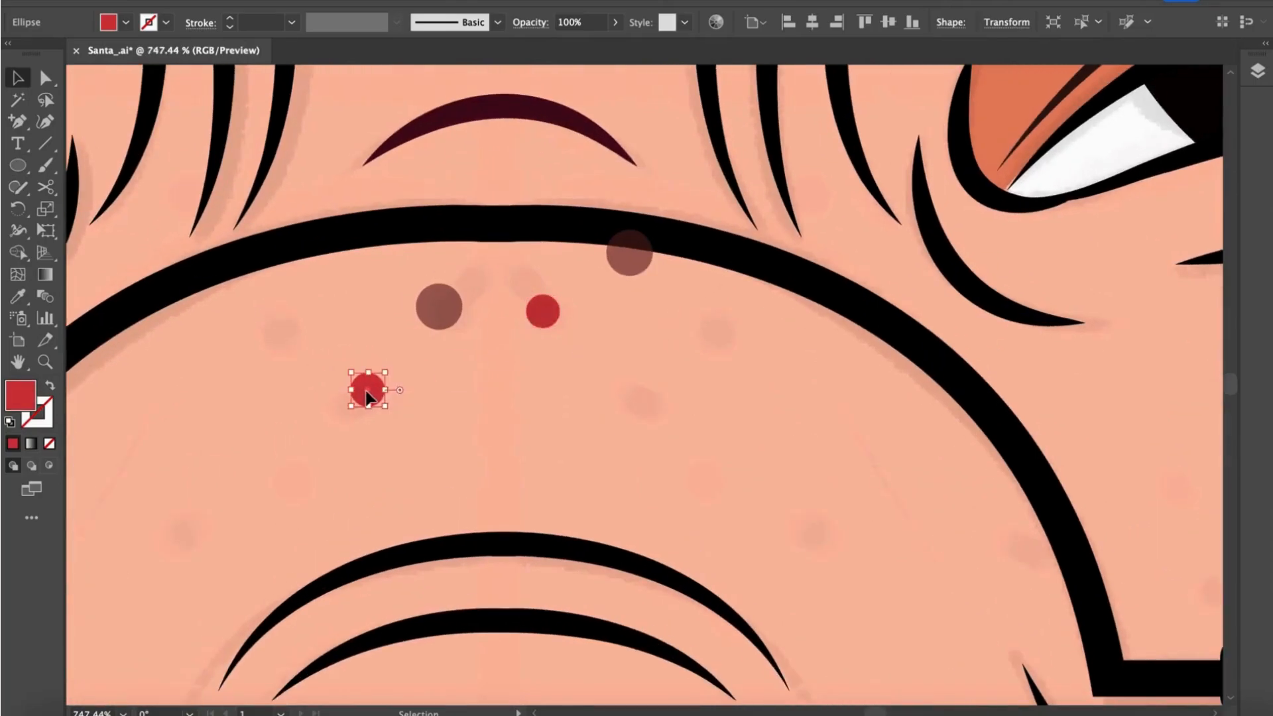
key("v")
scroll(481, 363, "down", 3)
left_click_drag(478, 356, 608, 366)
left_click(580, 372, "shift")
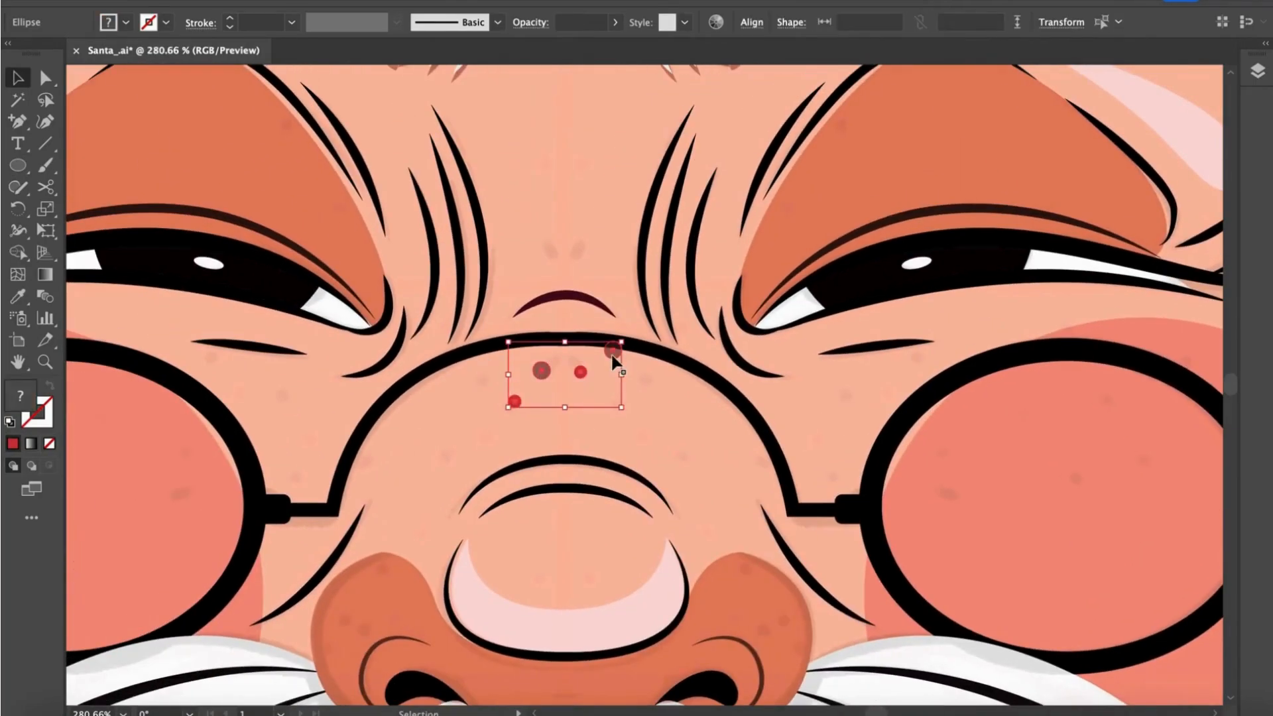
key("ctrl+g")
scroll(593, 371, "down", 2)
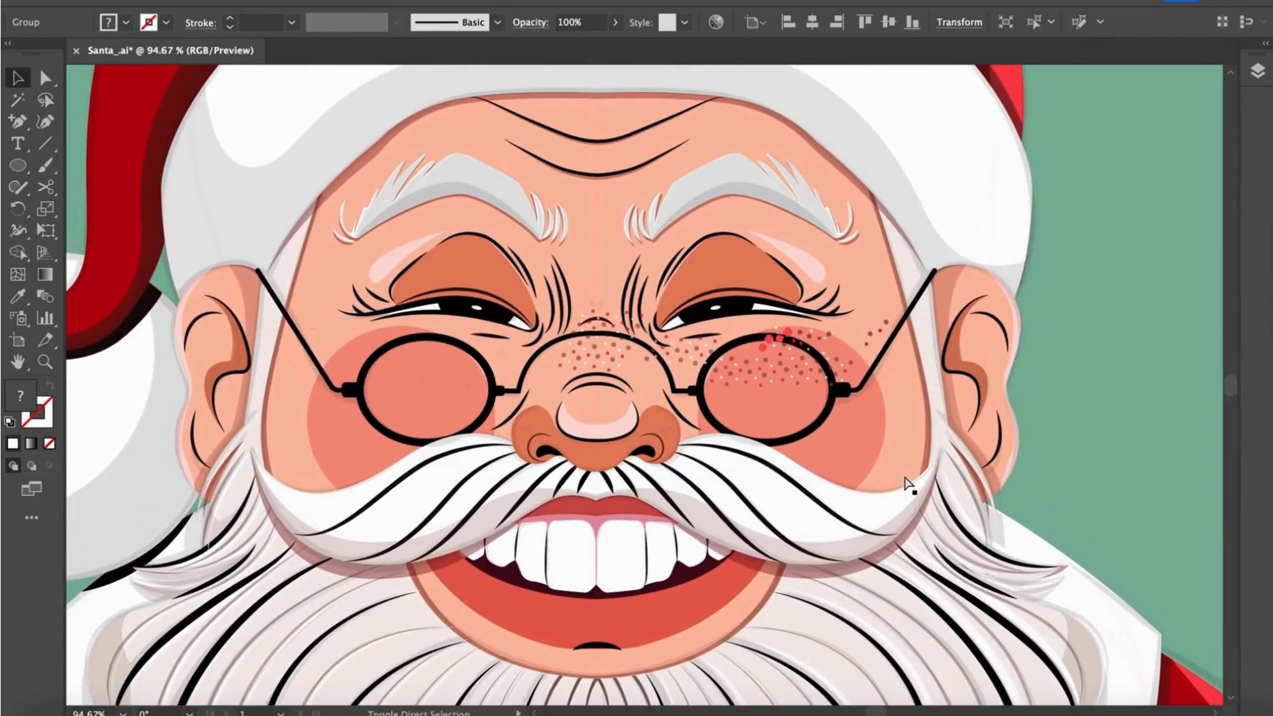
- Redo the undone freckle edits until the dots cover both cheeks and the nose at 43% opacity
key("super+shift+z")
key("super+shift+z")
key("super+shift+z")
key("super+shift+z")
key("super+shift+z")
key("super+shift+z")
key("super+shift+z")
key("super+shift+z")
key("super+shift+z")
key("super+shift+z")
key("super+shift+z")
key("super+shift+z")
key("super+shift+z")
key("super+shift+z")
key("super+shift+z")
key("super+shift+z")
key("super+shift+z")
key("super+shift+z")
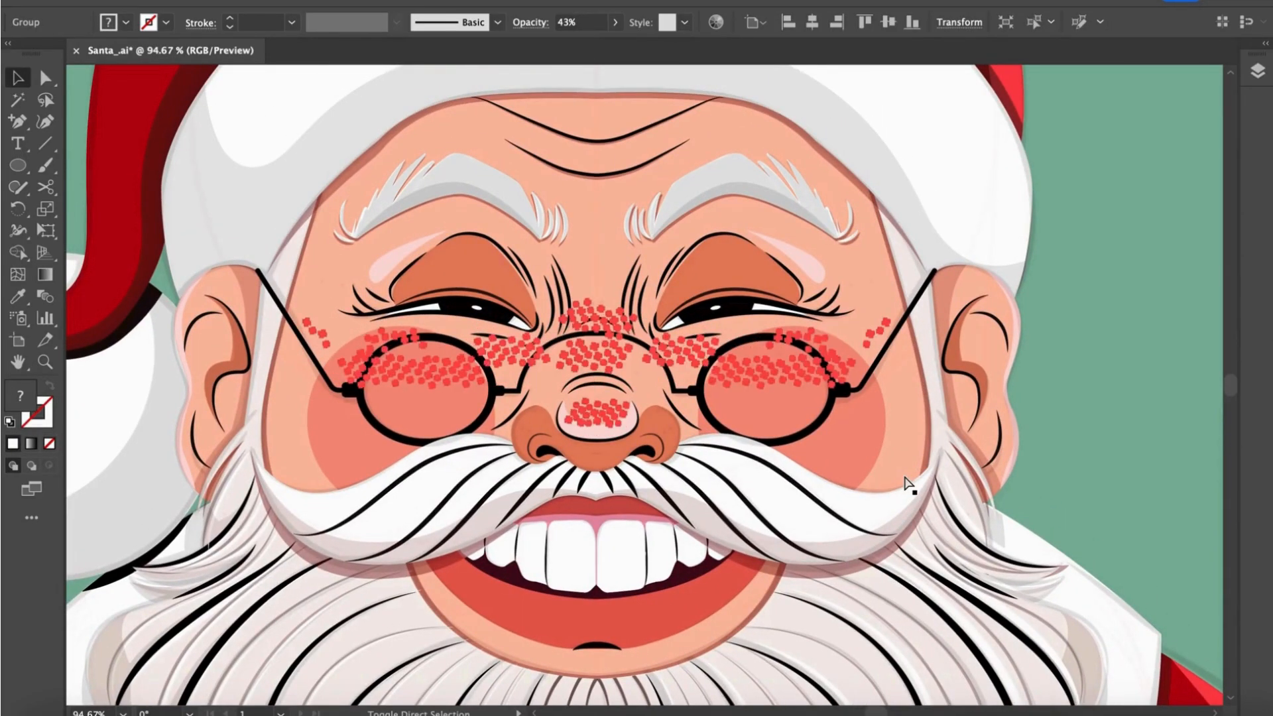
- Draw a tall narrow rectangle across the right glasses lens and fill it with white
key("super+shift+a")
left_click_drag(733, 332, 779, 483)
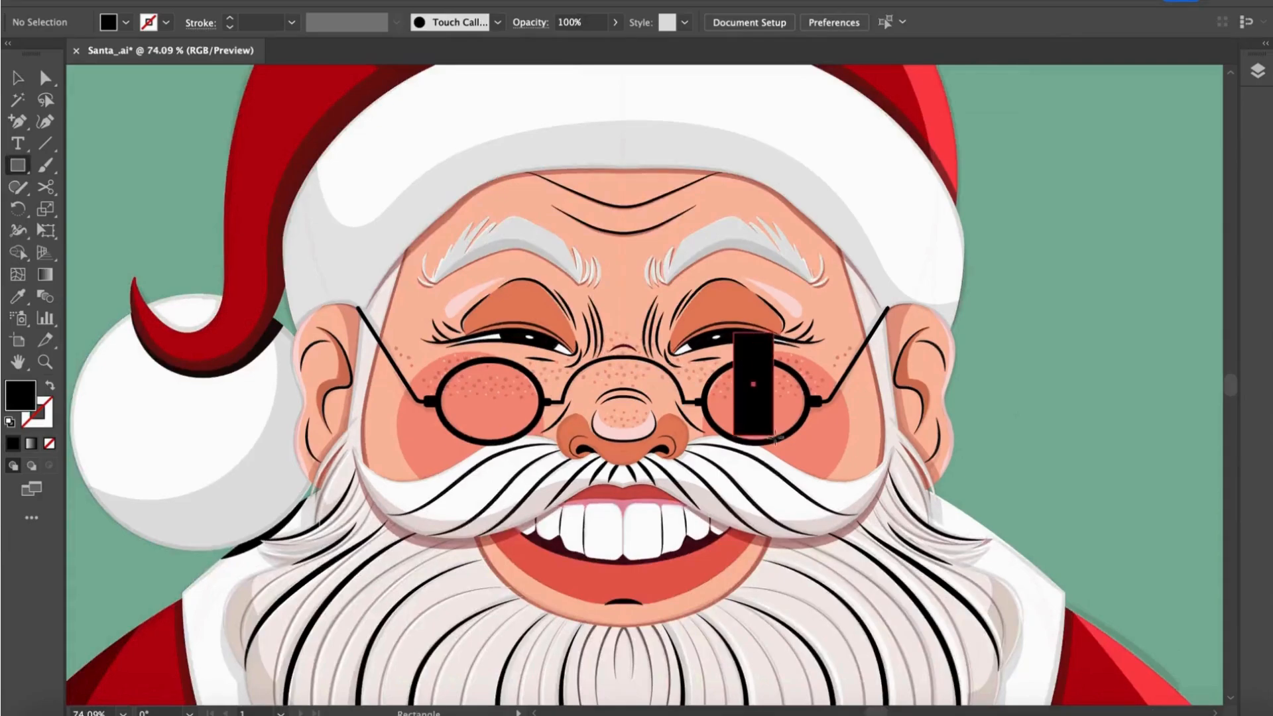
double_click(31, 396)
left_click_drag(851, 384, 820, 365)
left_click(1244, 378)
- Arrange a second white rectangle beside the first over the right lens and rotate both to a diagonal slant
key("v")
left_click_drag(743, 422, 791, 406)
left_click(759, 396, "shift")
left_click_drag(798, 324, 833, 355)
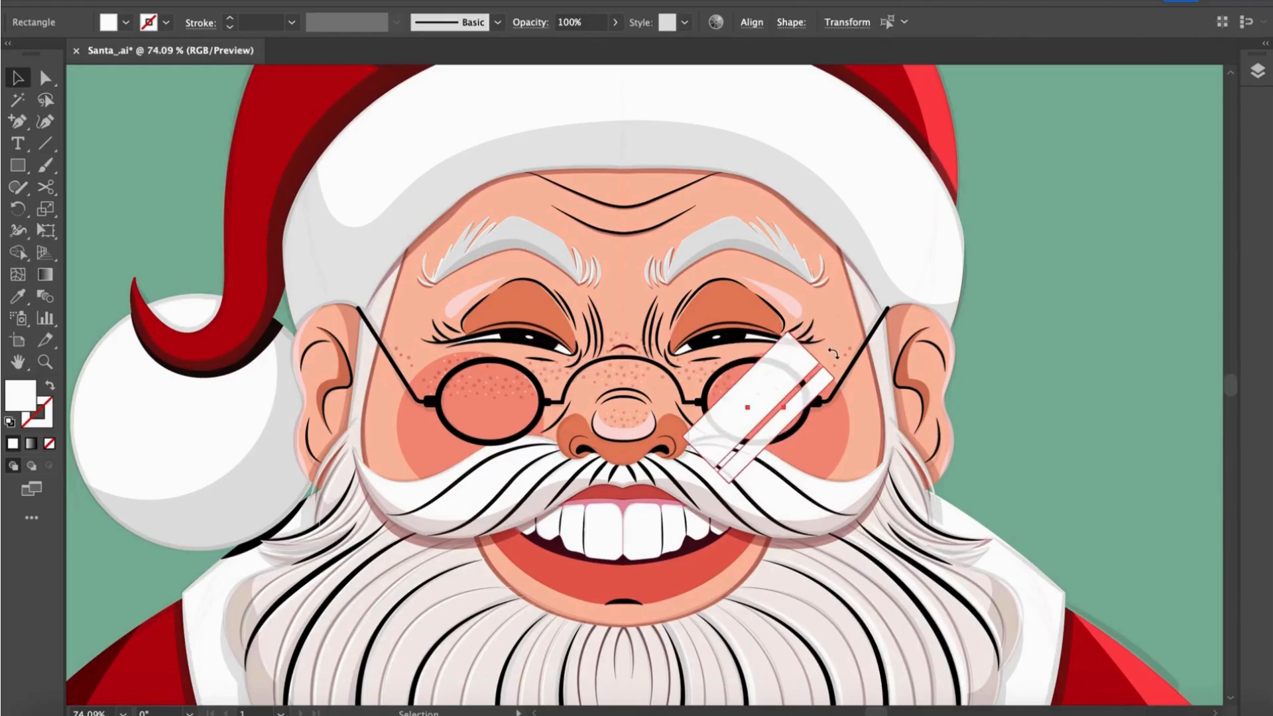
- Trim the two slanted white rectangles to the right glasses lens by deleting the pieces outside its outline
scroll(766, 368, "up", 3)
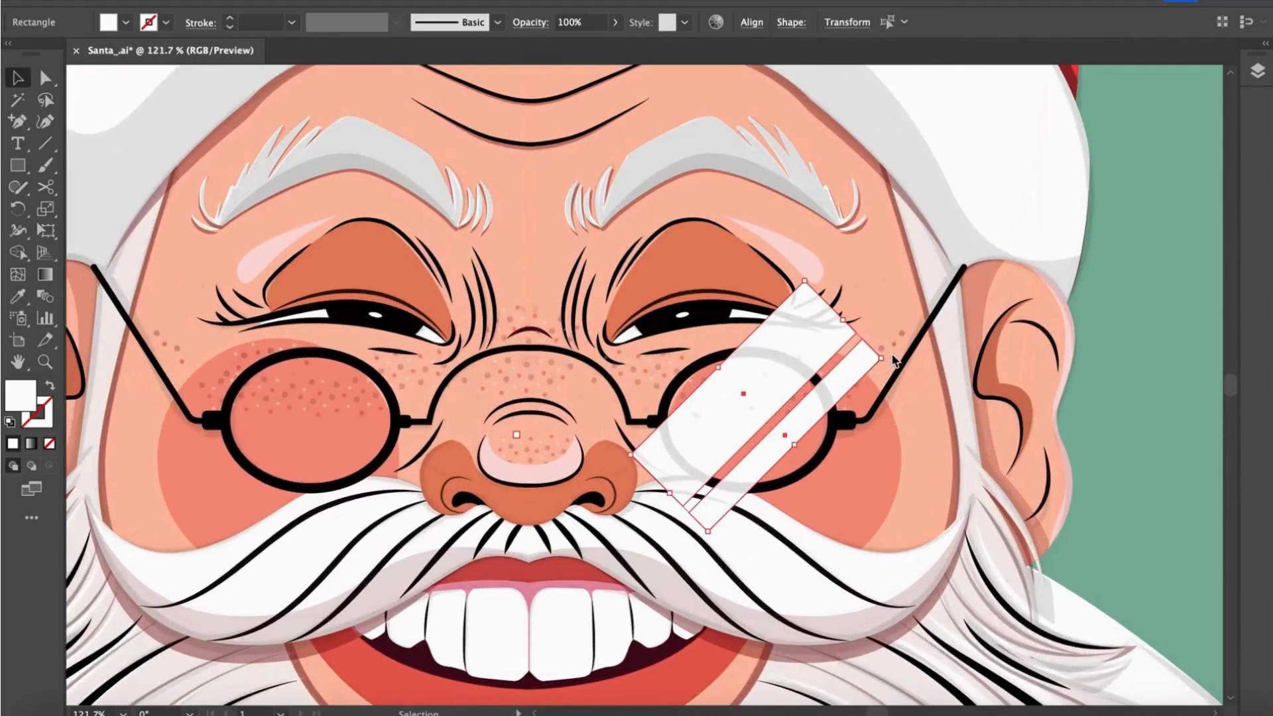
left_click_drag(723, 368, 728, 391)
left_click(810, 326)
left_click(863, 363, "shift")
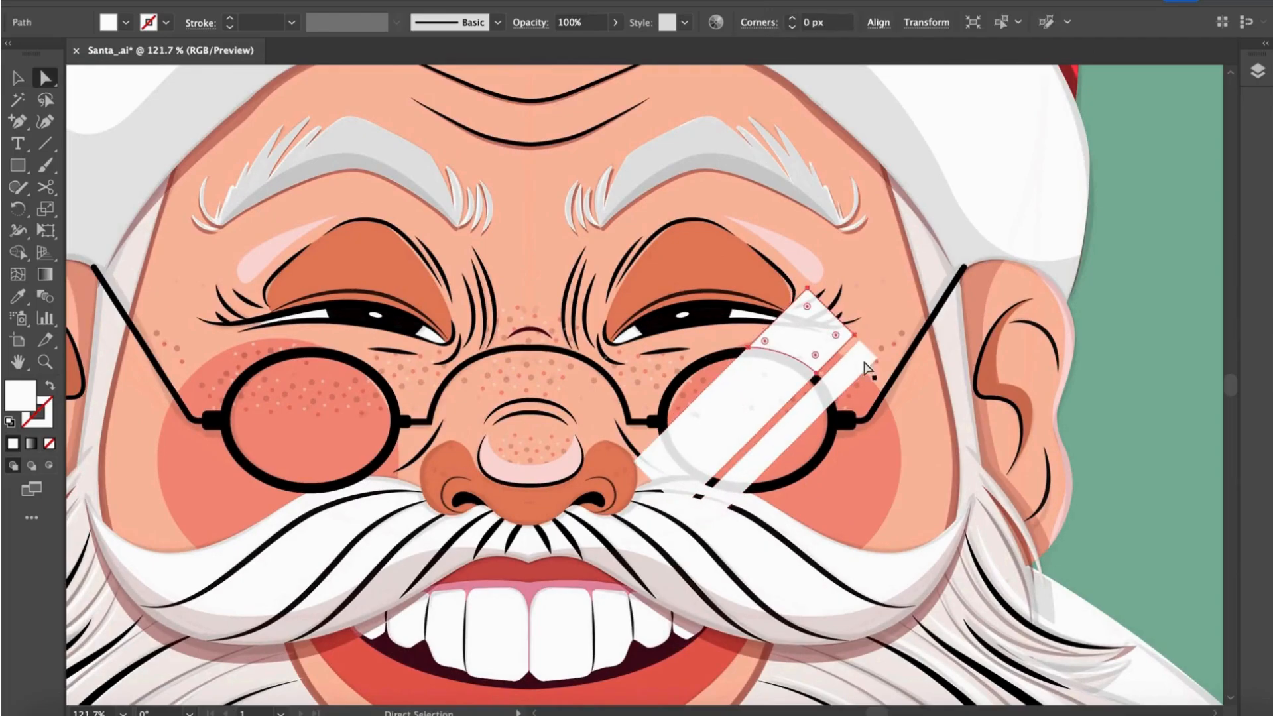
key("Delete")
left_click(723, 506)
key("Delete")
key("v")
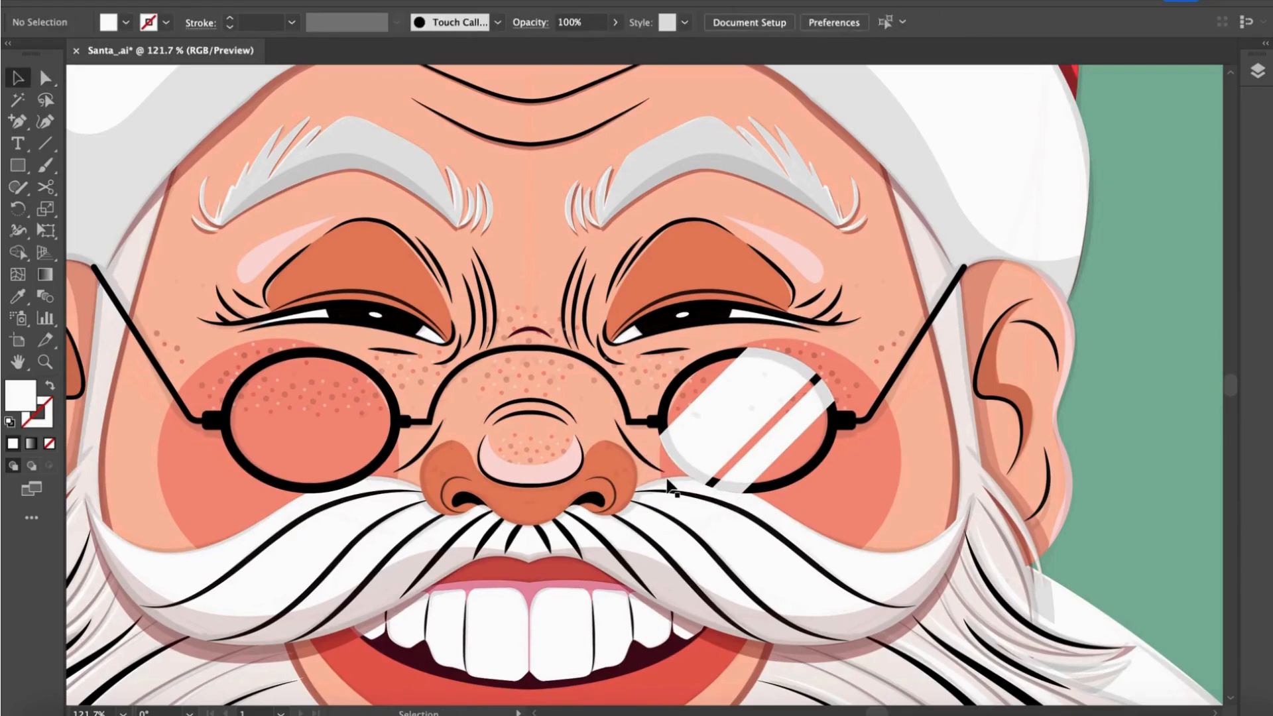
- Arrange the white lens reflections beneath the right glasses frame and lower their opacity to 31%
left_click(738, 431)
key("super+shift+bracketright")
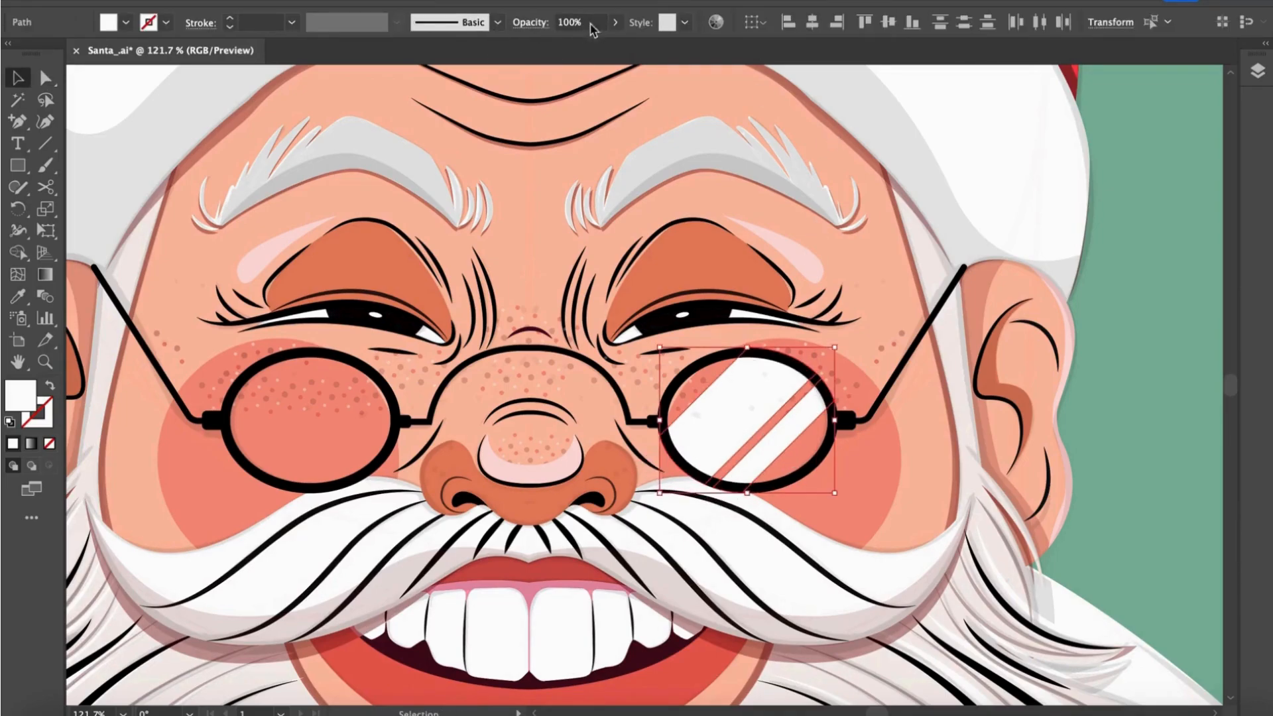
left_click(615, 22)
left_click_drag(615, 45, 571, 45)
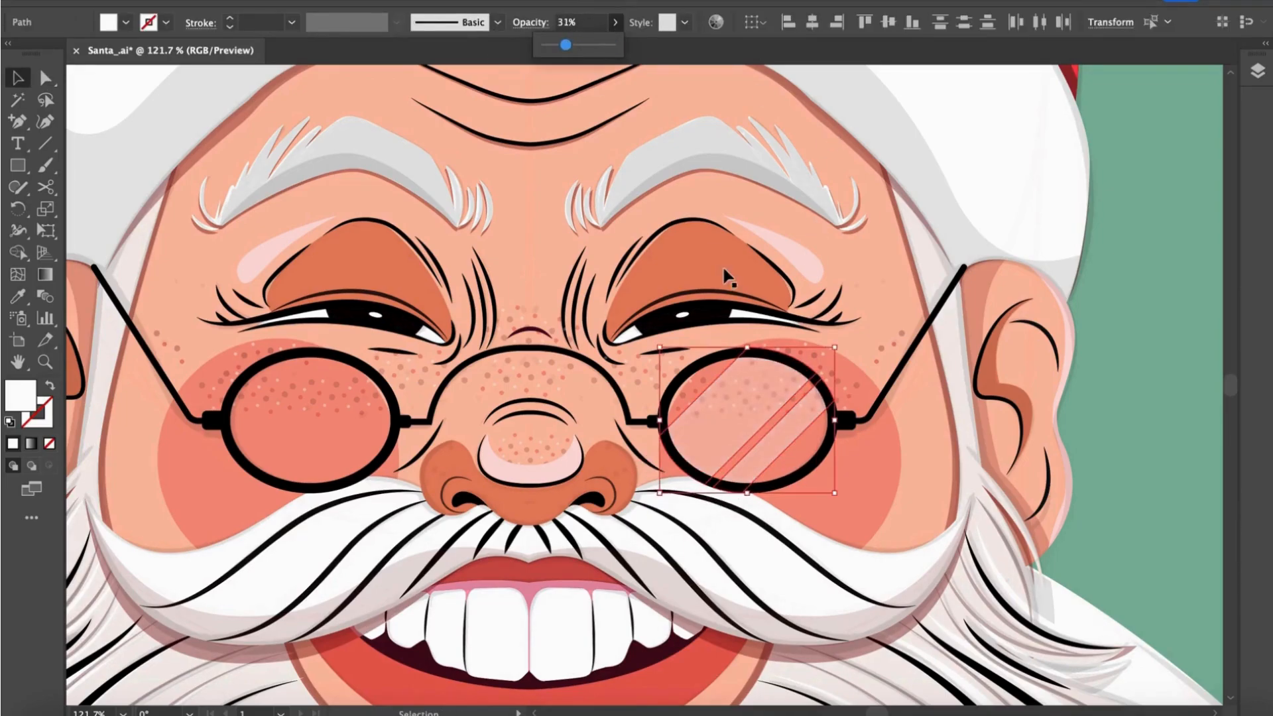
- Change the fill of the background rectangle to a deeper, darker green
scroll(750, 378, "down", 2)
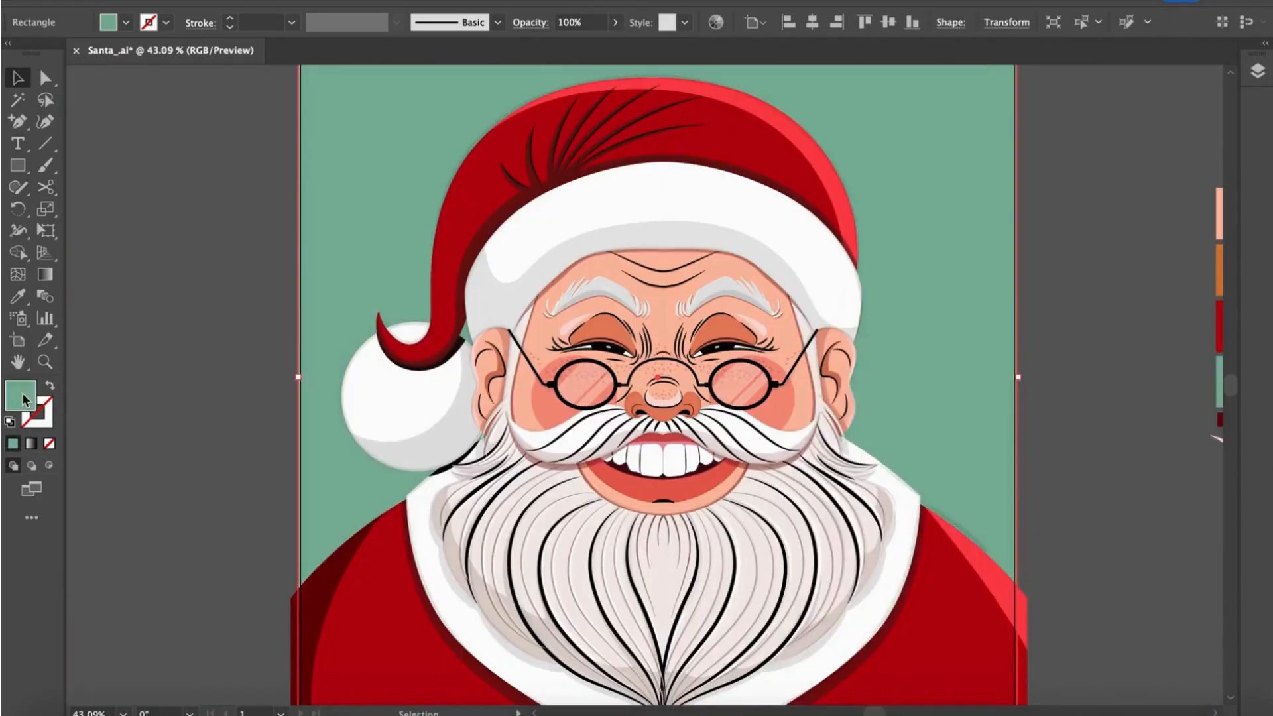
double_click(20, 396)
mouse_move(953, 451)
left_mouse_down()
mouse_move(926, 447)
mouse_move(921, 464)
mouse_move(951, 466)
left_mouse_up()
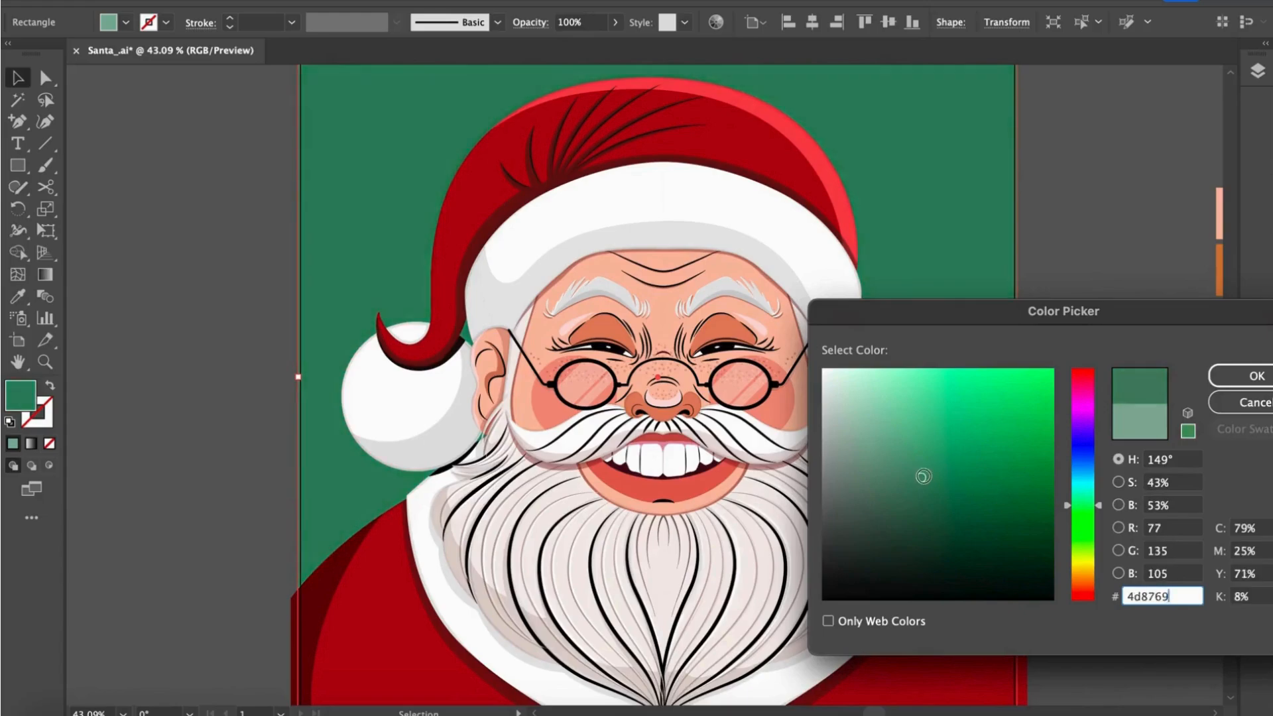
- Draw a large circle centred on the face, nearly as wide as the background, and arrange it behind Santa
key("l")
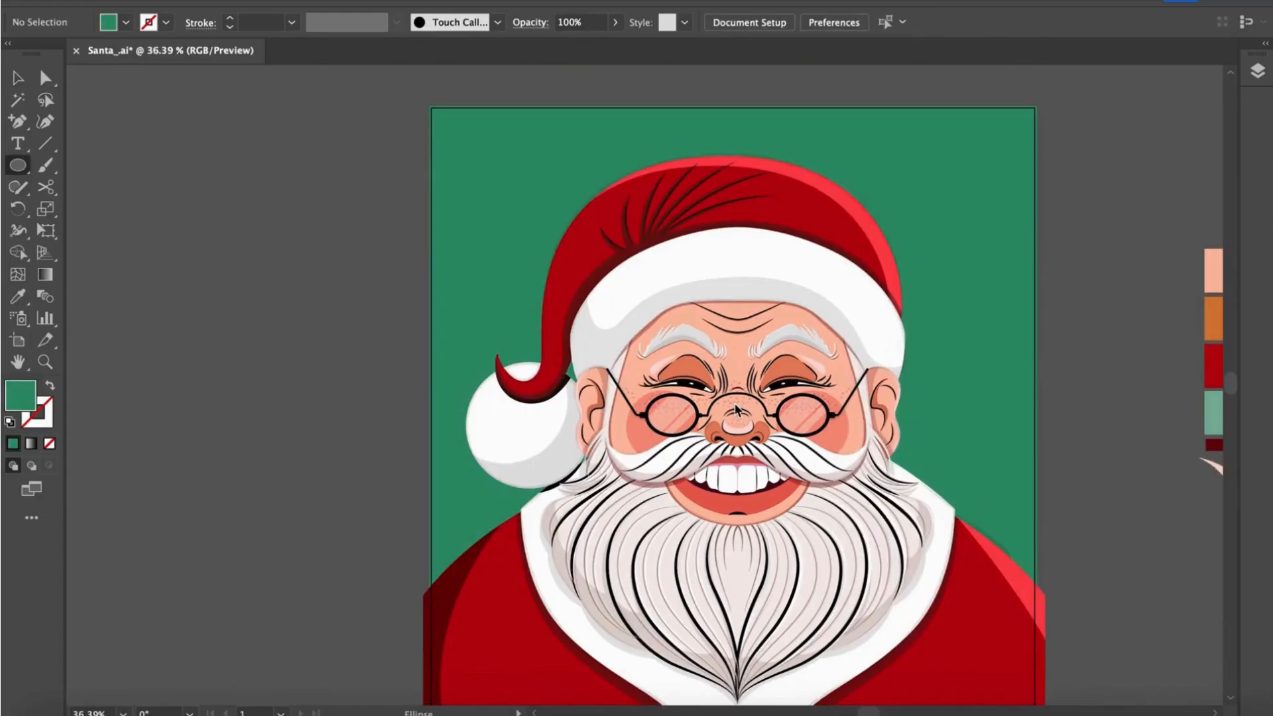
left_click_drag(734, 406, 952, 694)
key("v")
left_click_drag(979, 429, 978, 424)
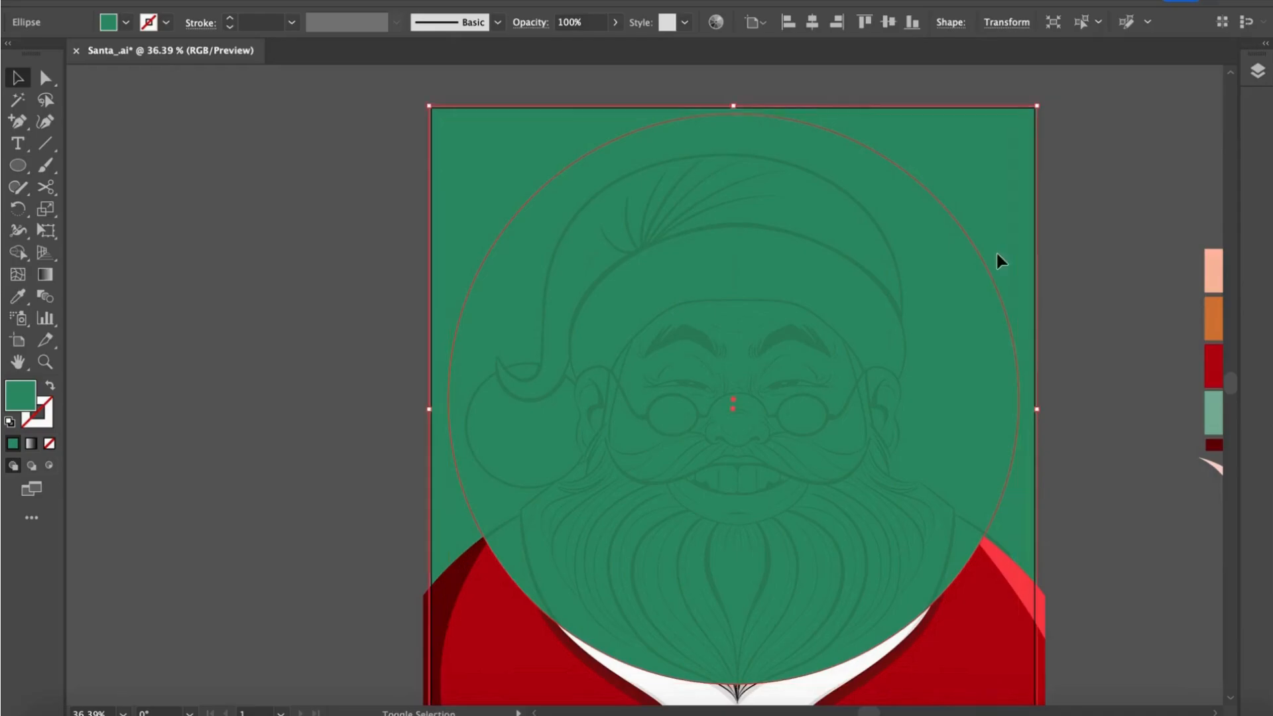
key("ctrl+shift+bracketleft")
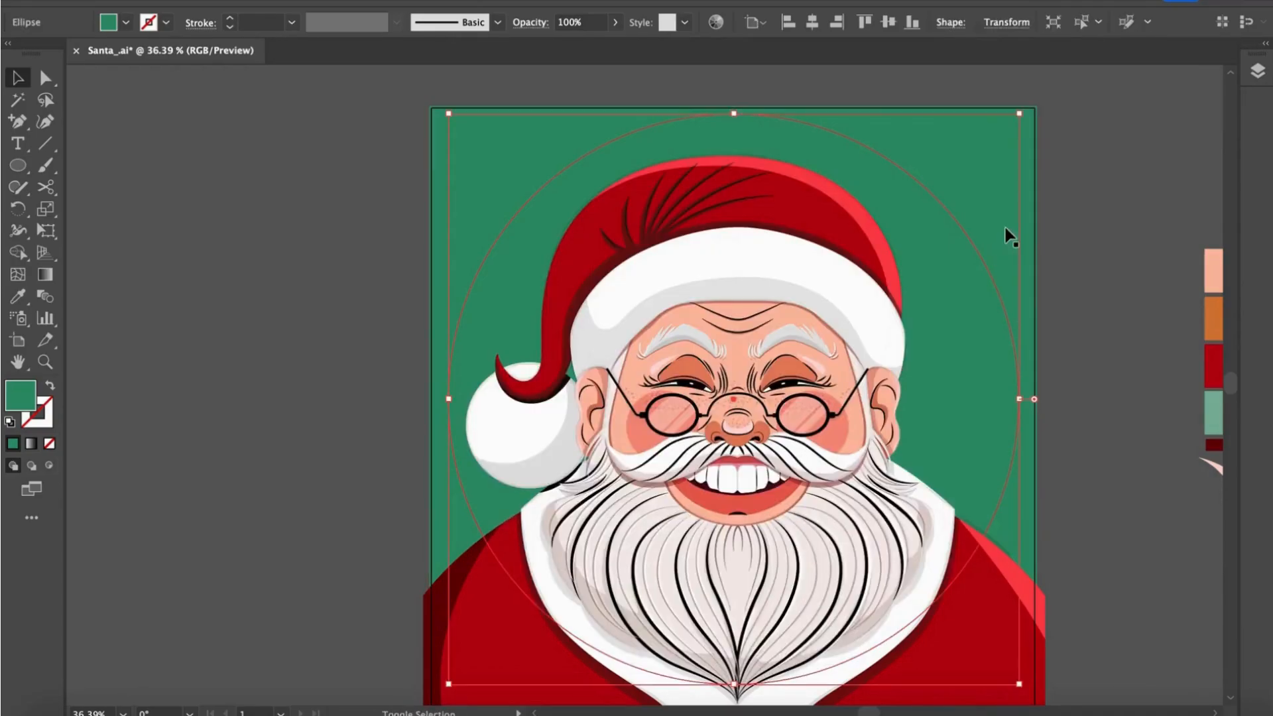
- Fill the circle behind Santa with the lighter green 75bc95
double_click(19, 395)
type("72b791")
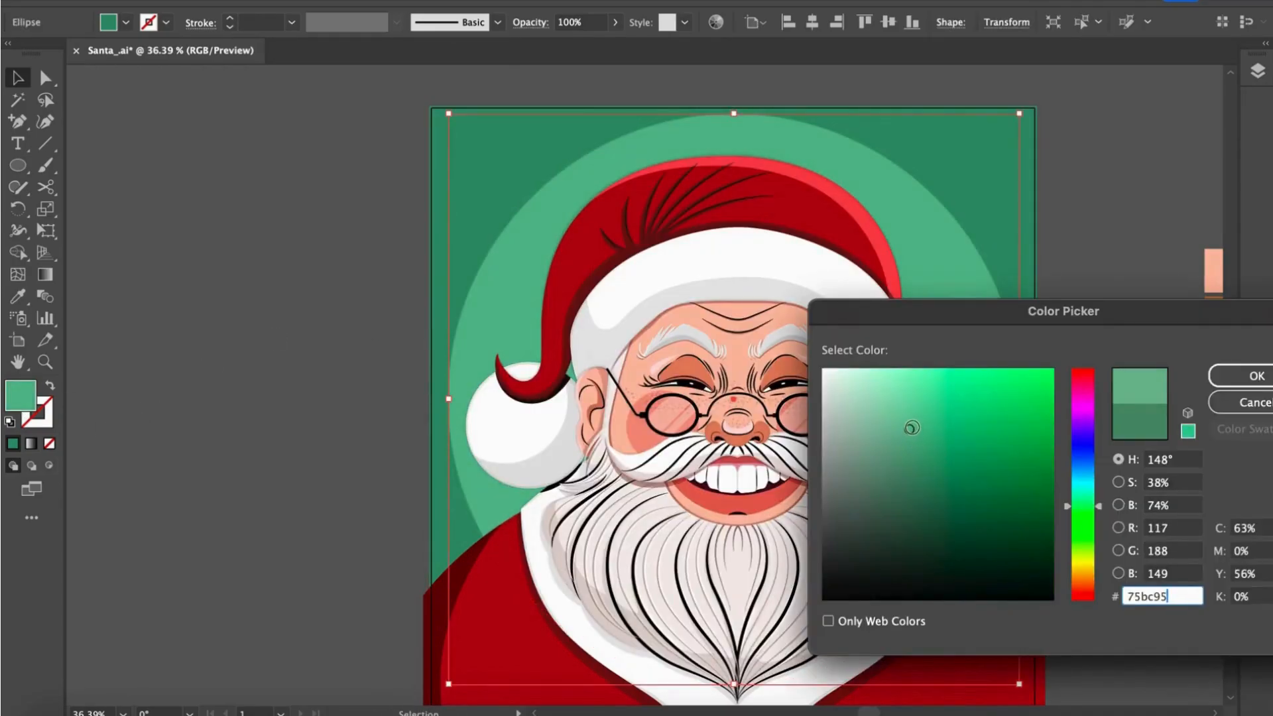
left_click(1224, 378)
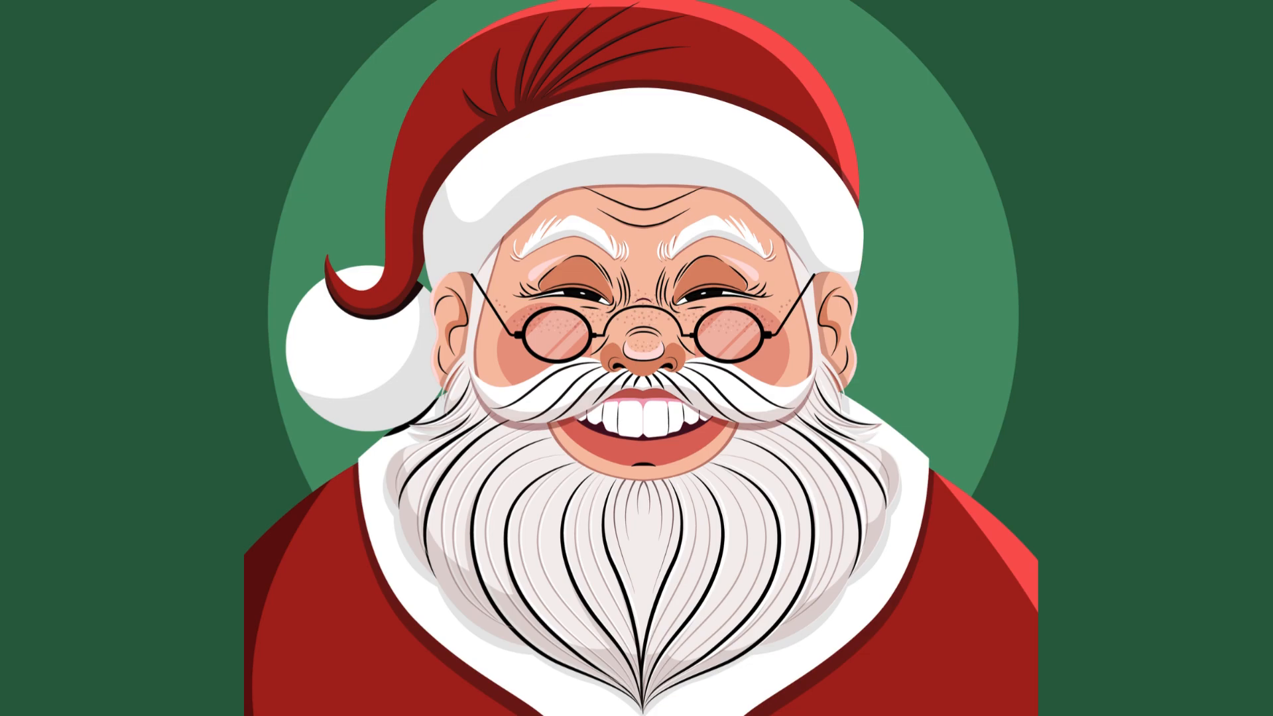